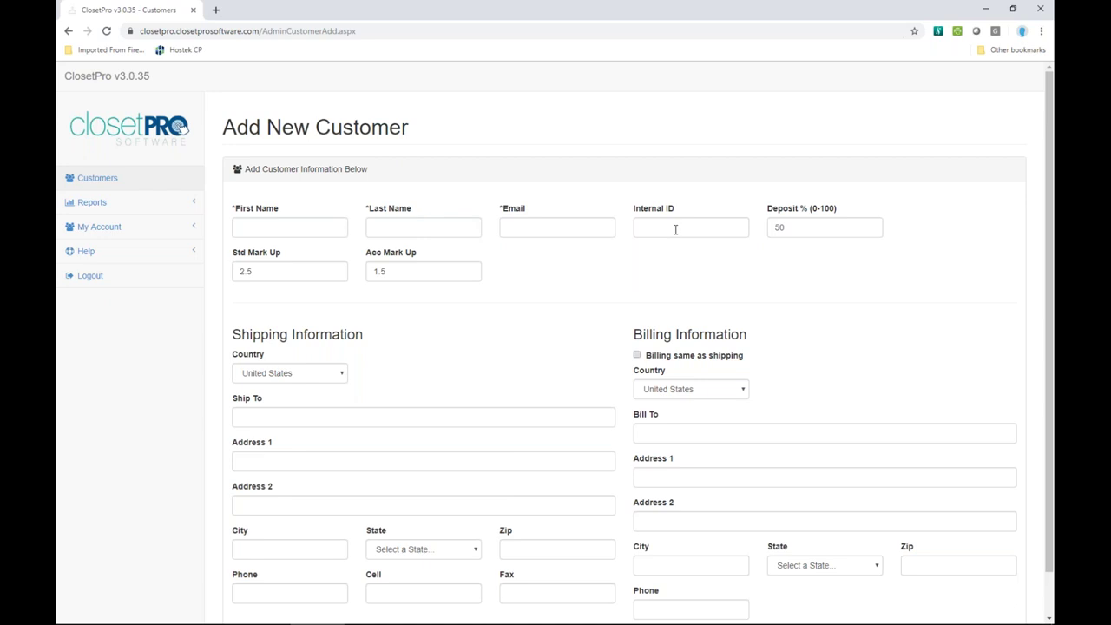
- Leave the Std and Acc Mark Up fields unchanged and return to the Customer Table
scroll(691, 263, "down", 1)
left_click(270, 226)
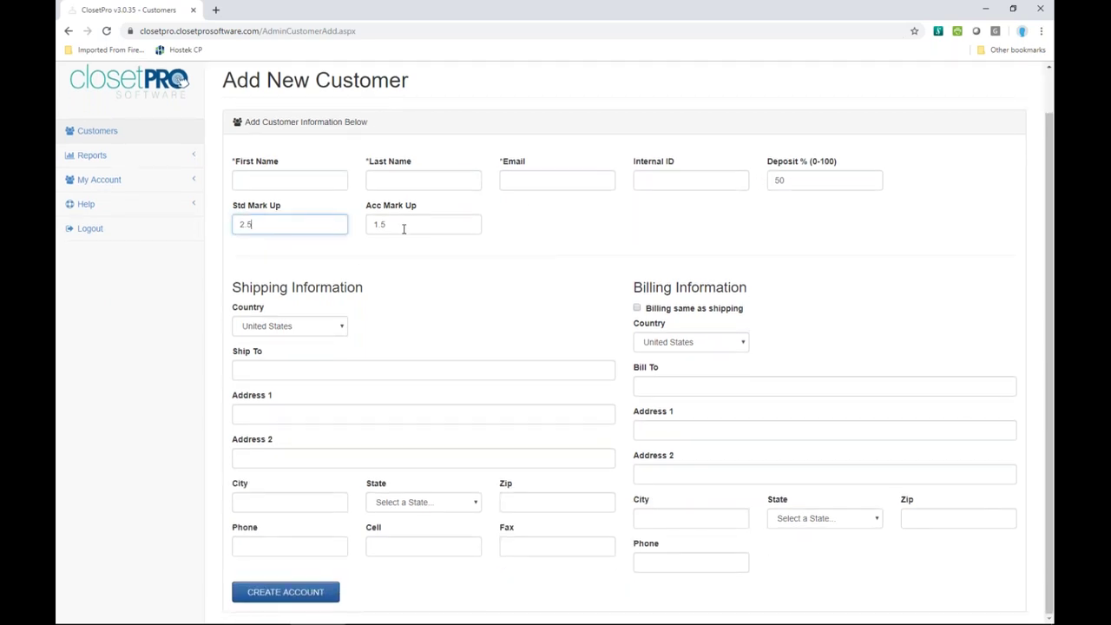
left_click(416, 225)
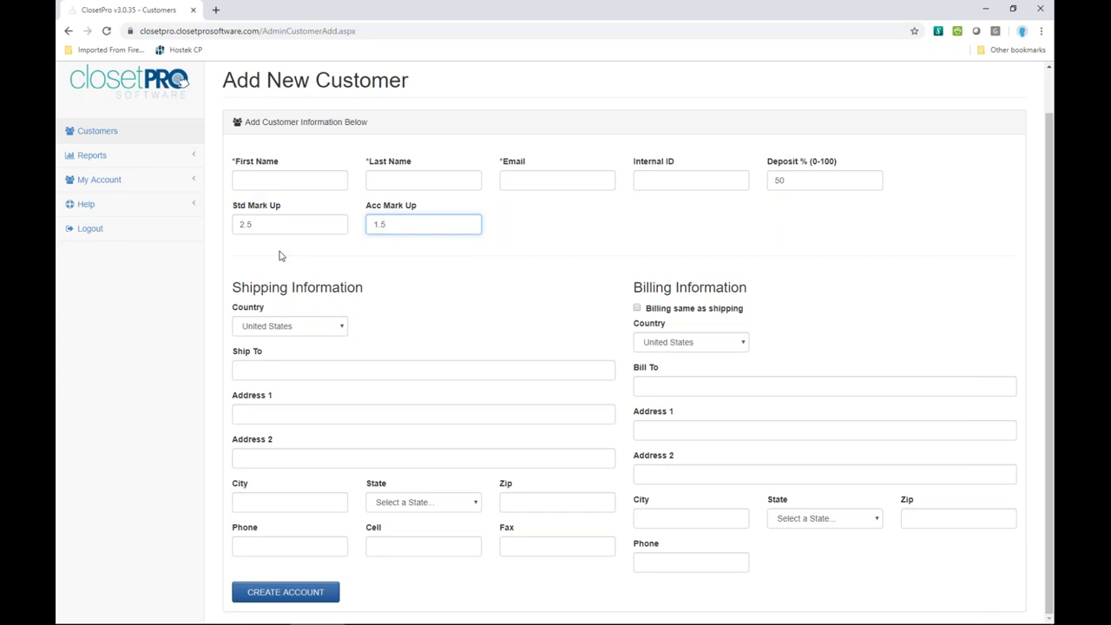
left_click(280, 223)
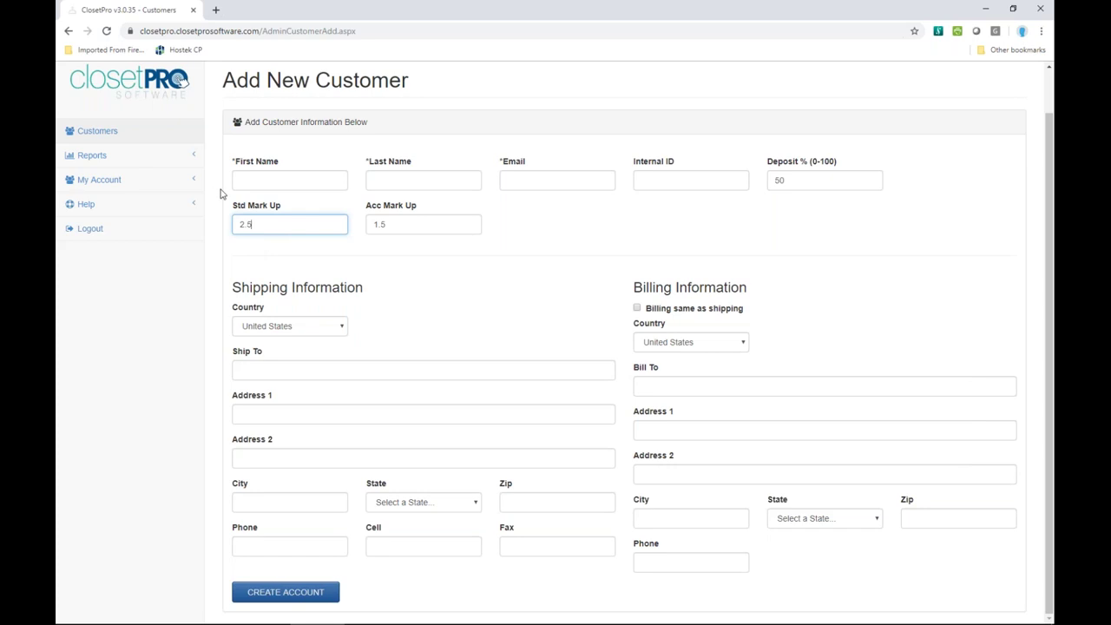
left_click(69, 31)
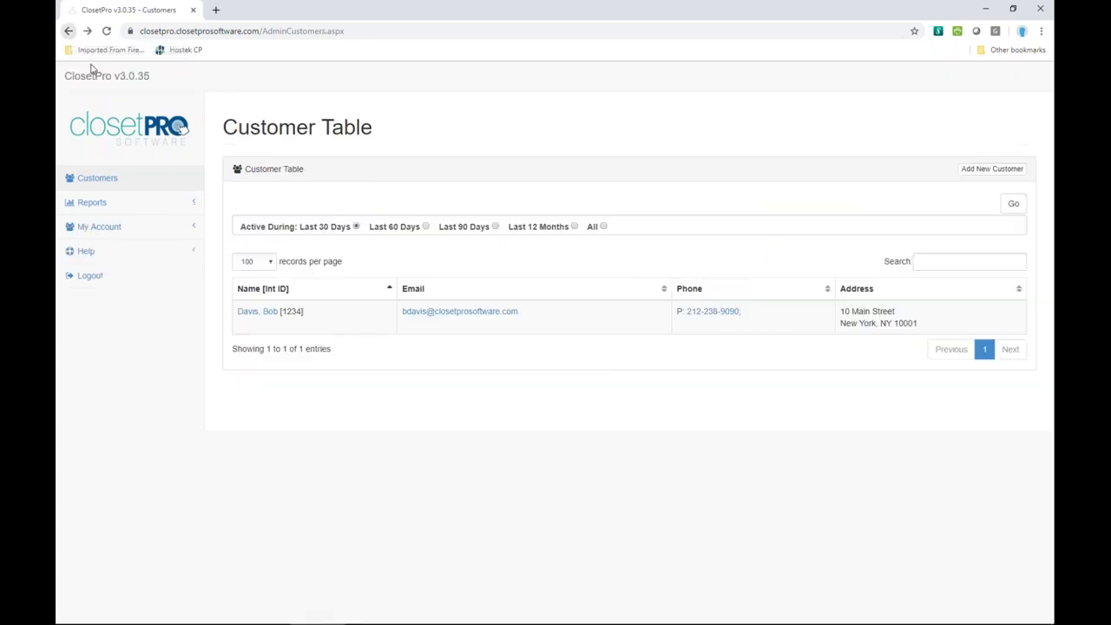
- Open the existing customer's record and start a new closet design named ACSP
left_click(263, 314)
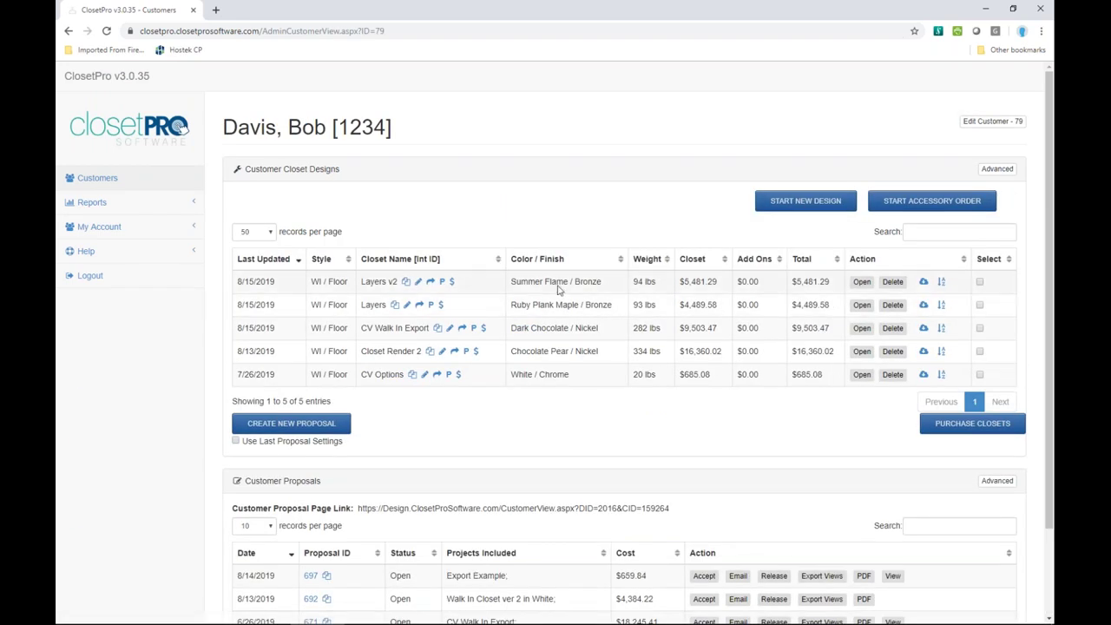
scroll(557, 290, "down", 2)
scroll(773, 213, "up", 2)
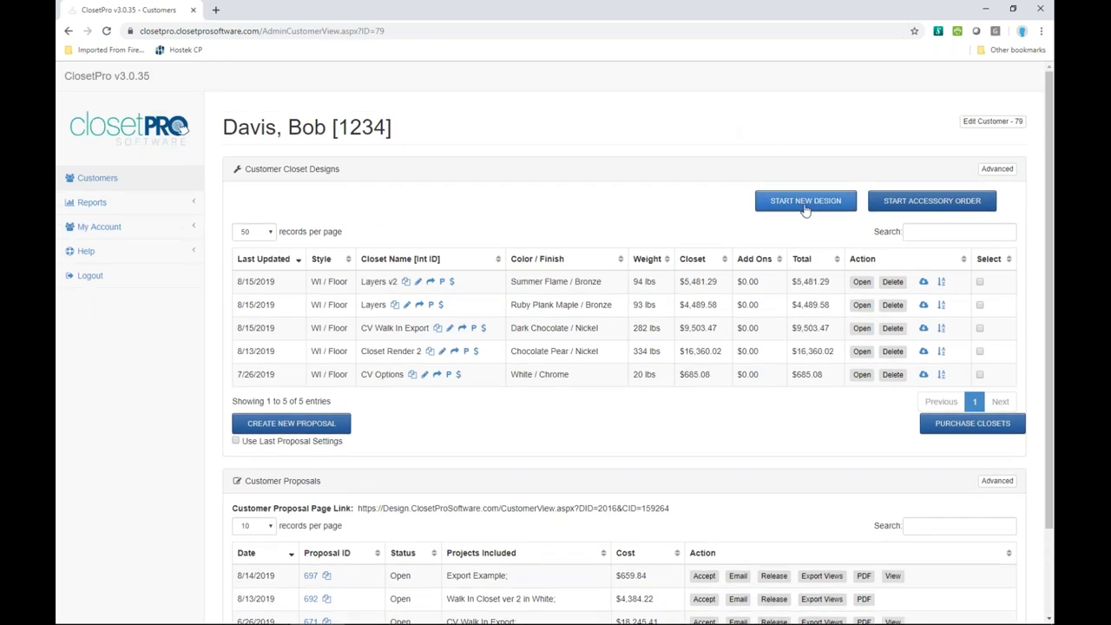
left_click(805, 207)
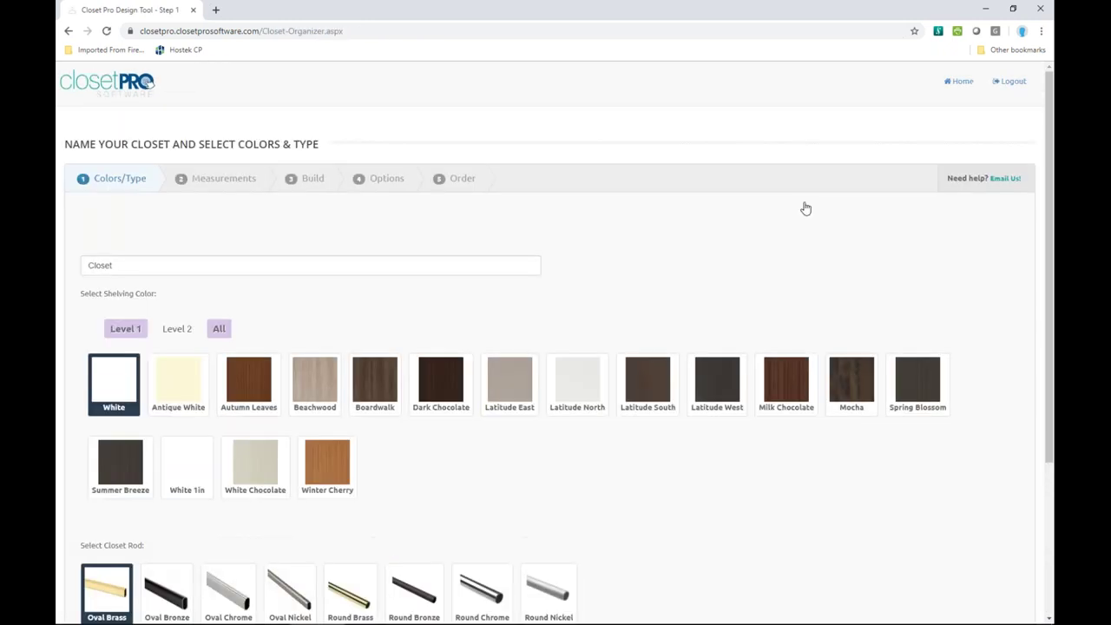
double_click(155, 260)
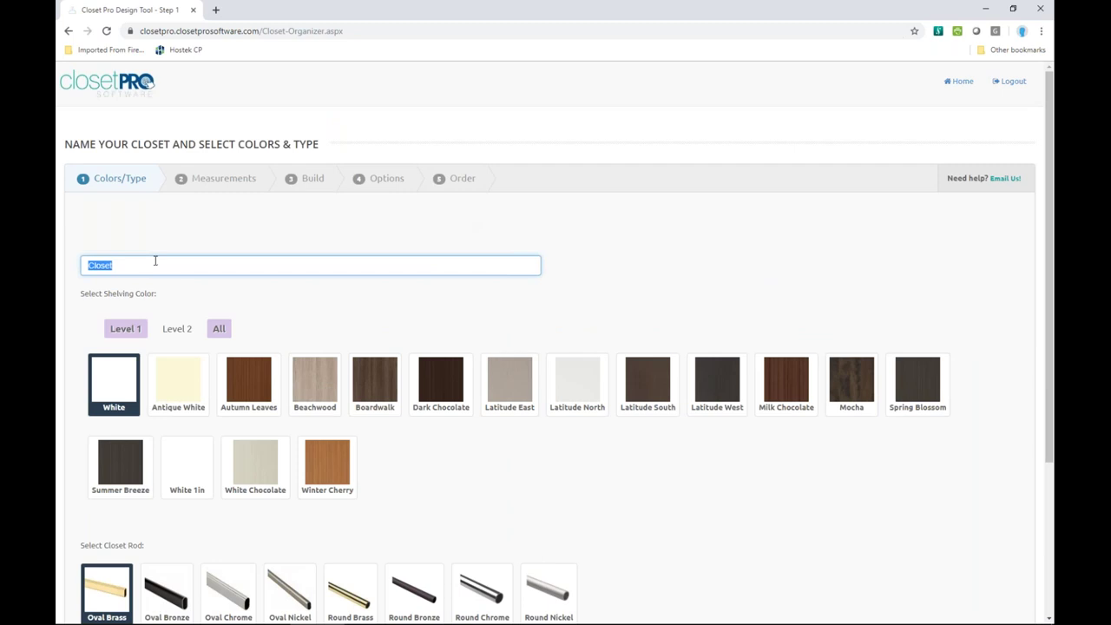
type("ACSP")
- Choose Dark Chocolate shelving and a Round Nickel closet rod, then continue
scroll(365, 370, "down", 1)
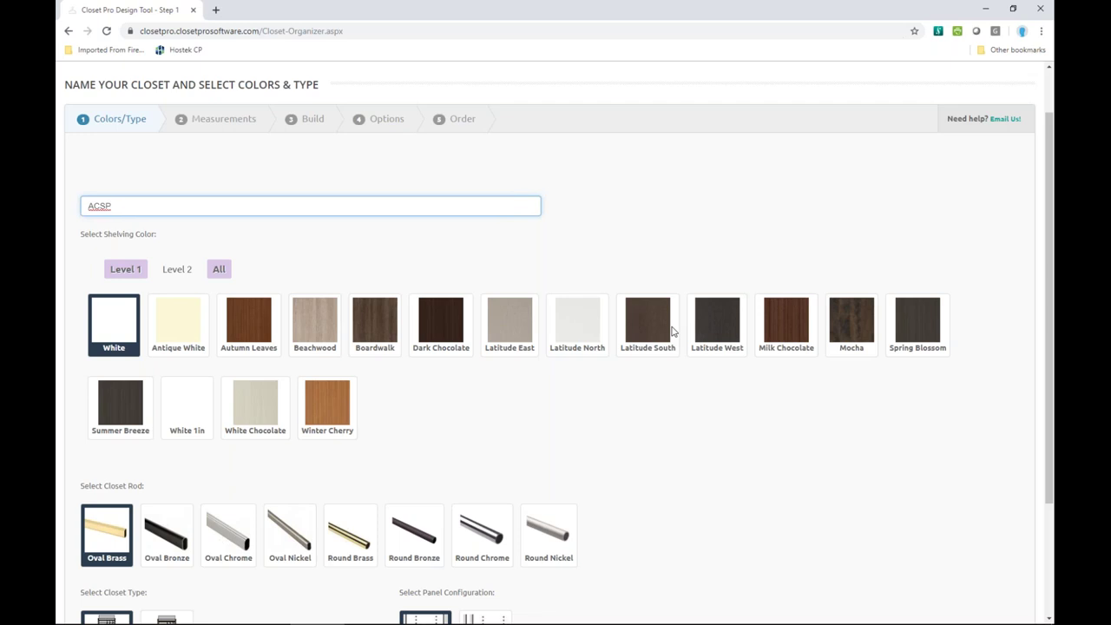
left_click(184, 273)
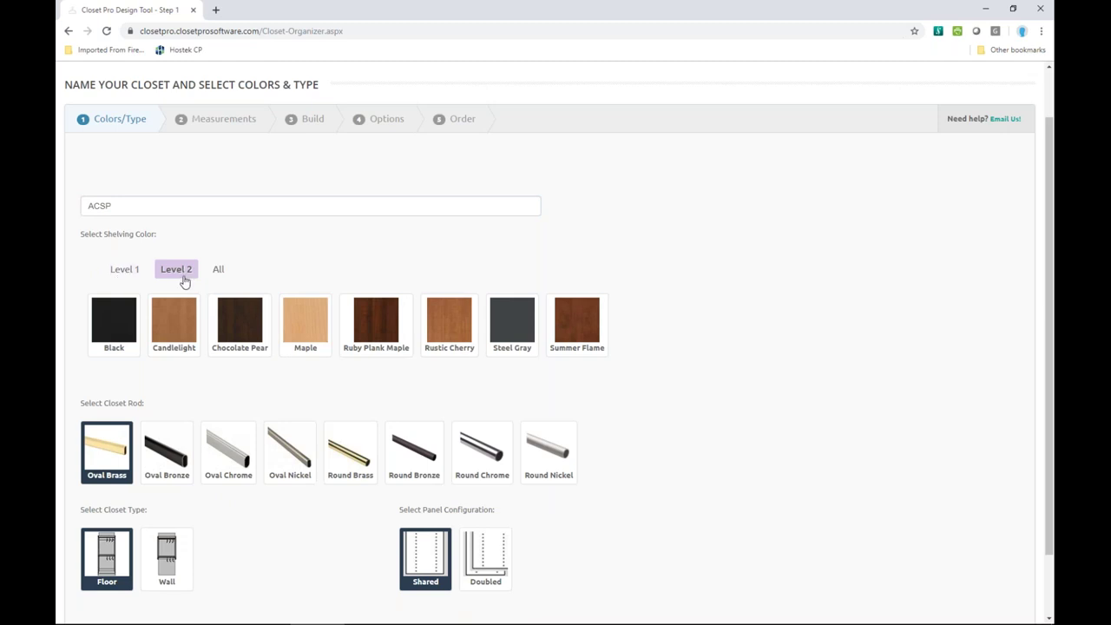
left_click(124, 271)
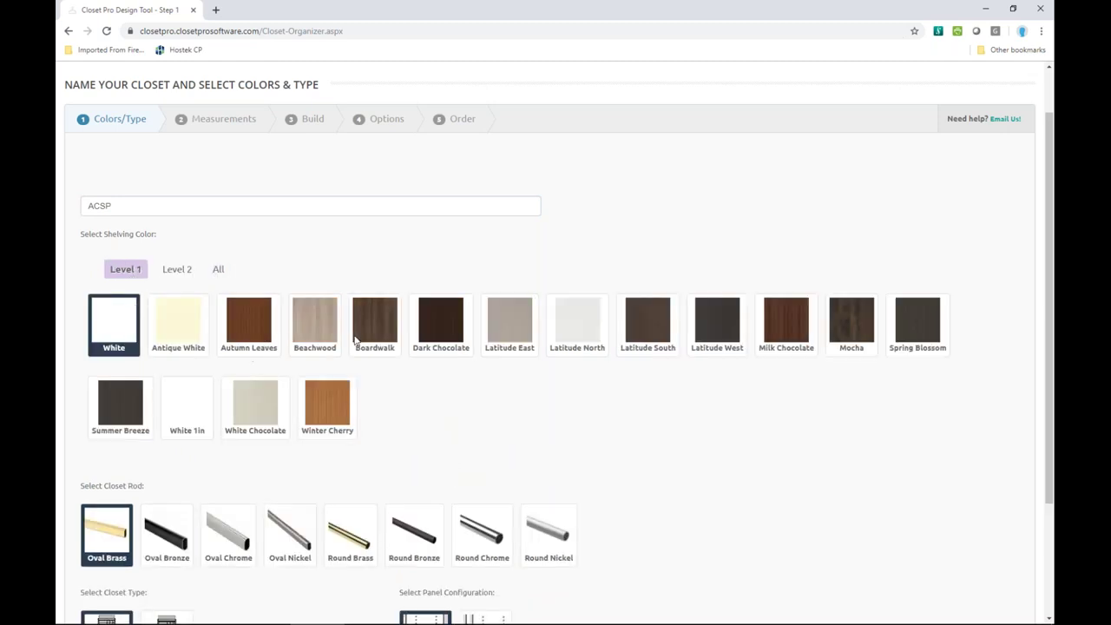
left_click(433, 318)
scroll(506, 411, "down", 1)
scroll(506, 411, "down", 2)
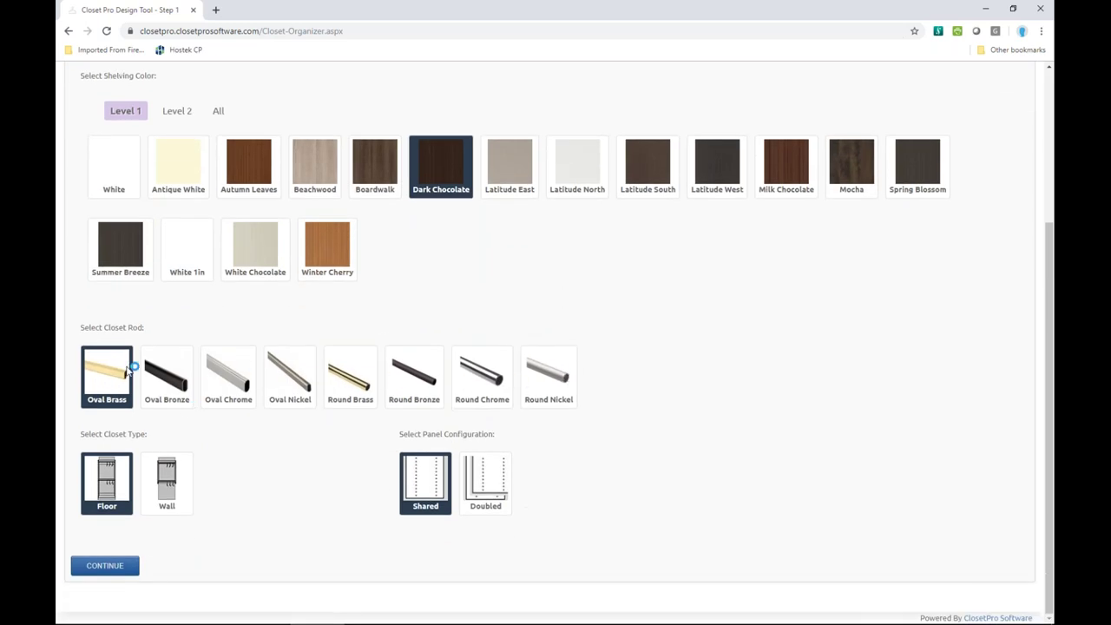
left_click(560, 372)
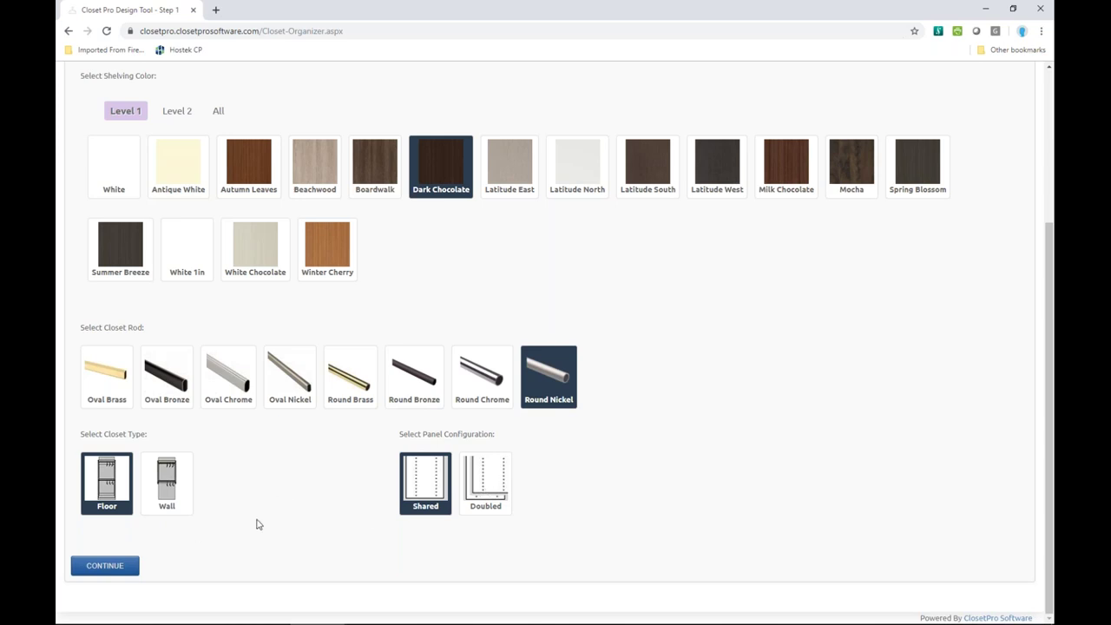
left_click(122, 564)
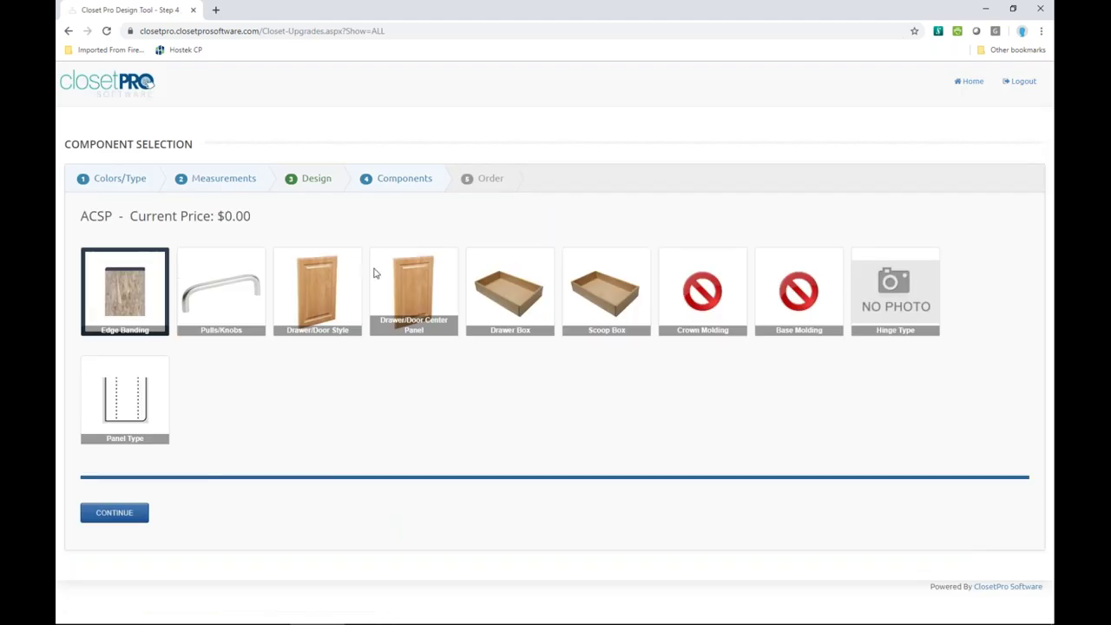
- Give the closet Crescent Nickel Pull handles and move on to measurements
left_click(223, 295)
scroll(377, 385, "down", 2)
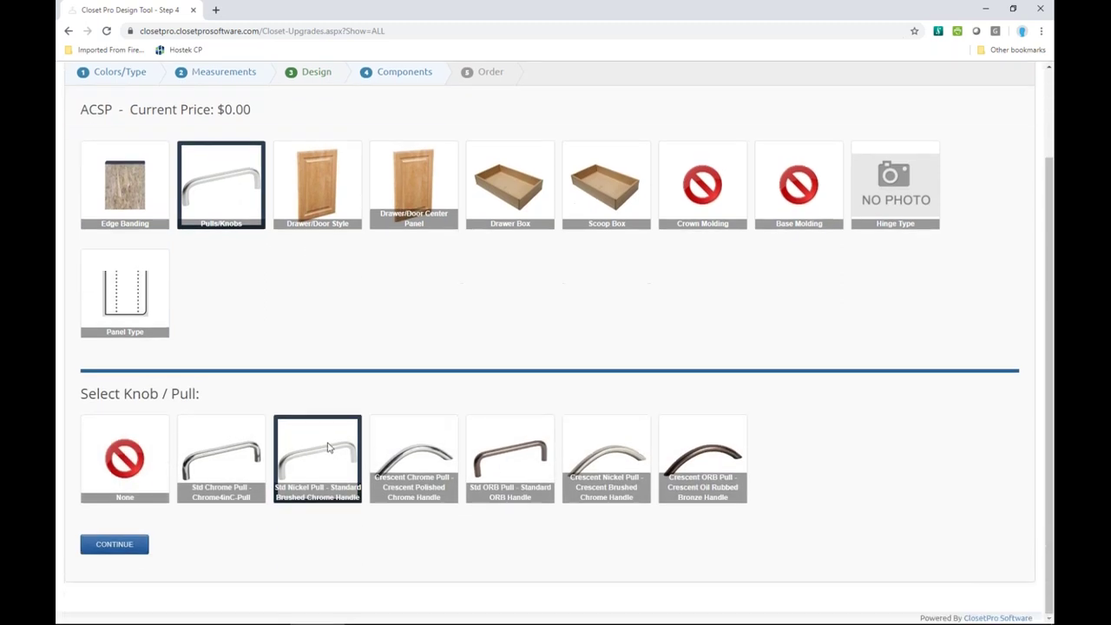
left_click(615, 452)
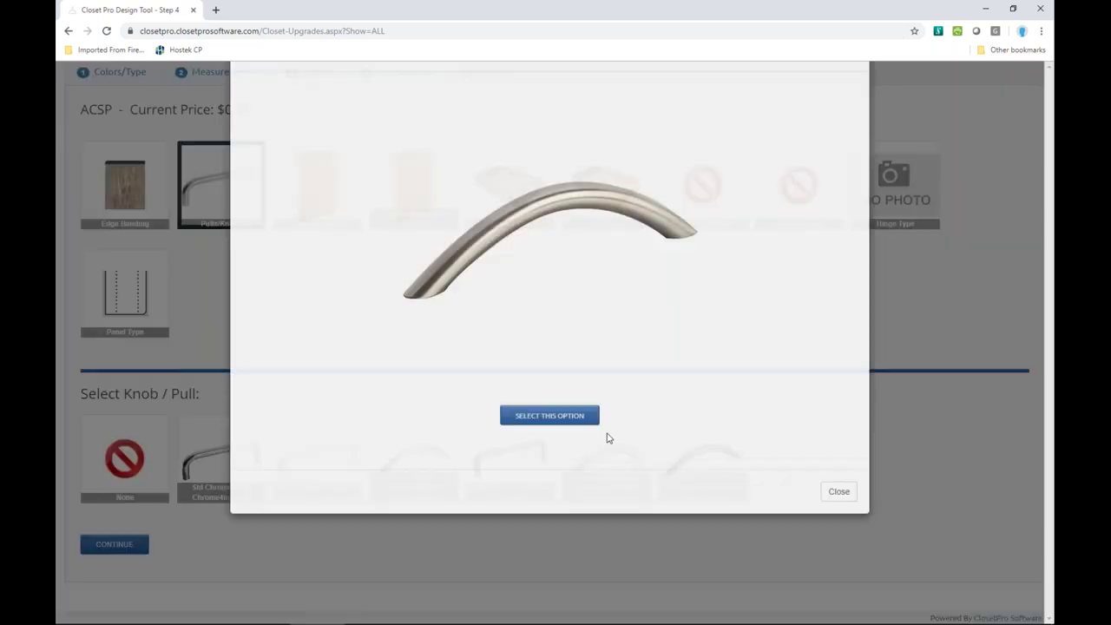
left_click(555, 461)
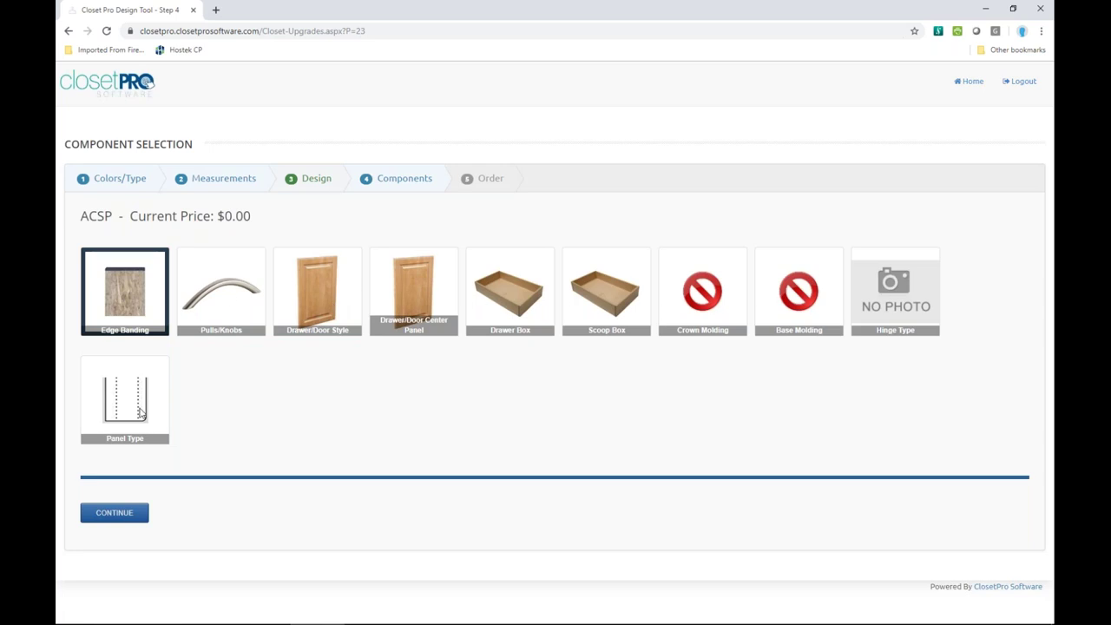
left_click(113, 513)
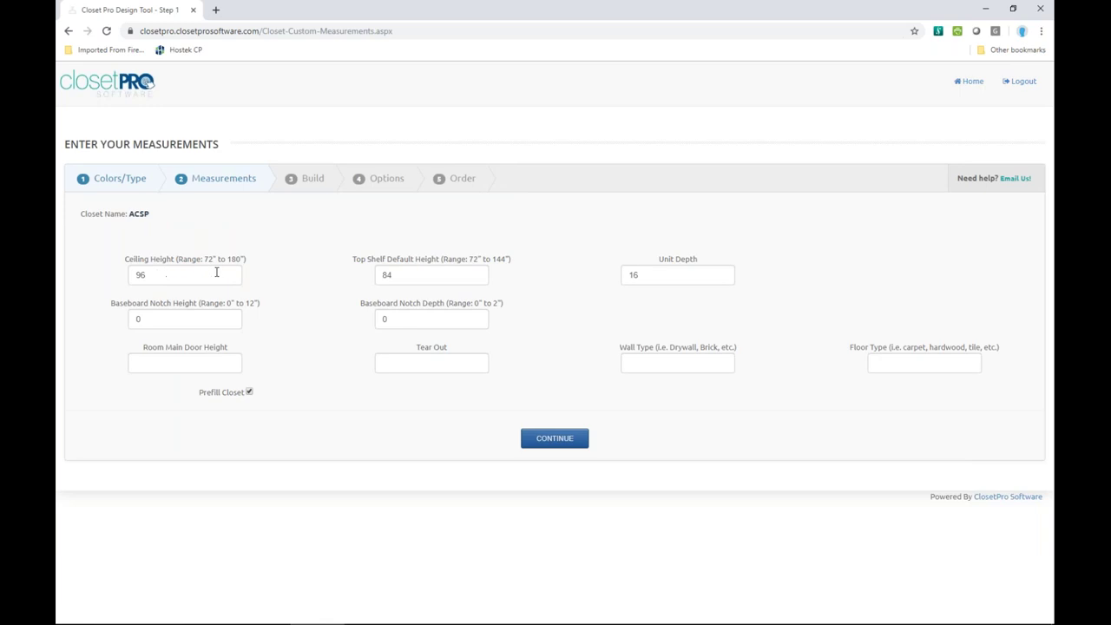
- Set the unit depth to 14 inches and bring up the empty layout canvas
double_click(618, 275)
type("14")
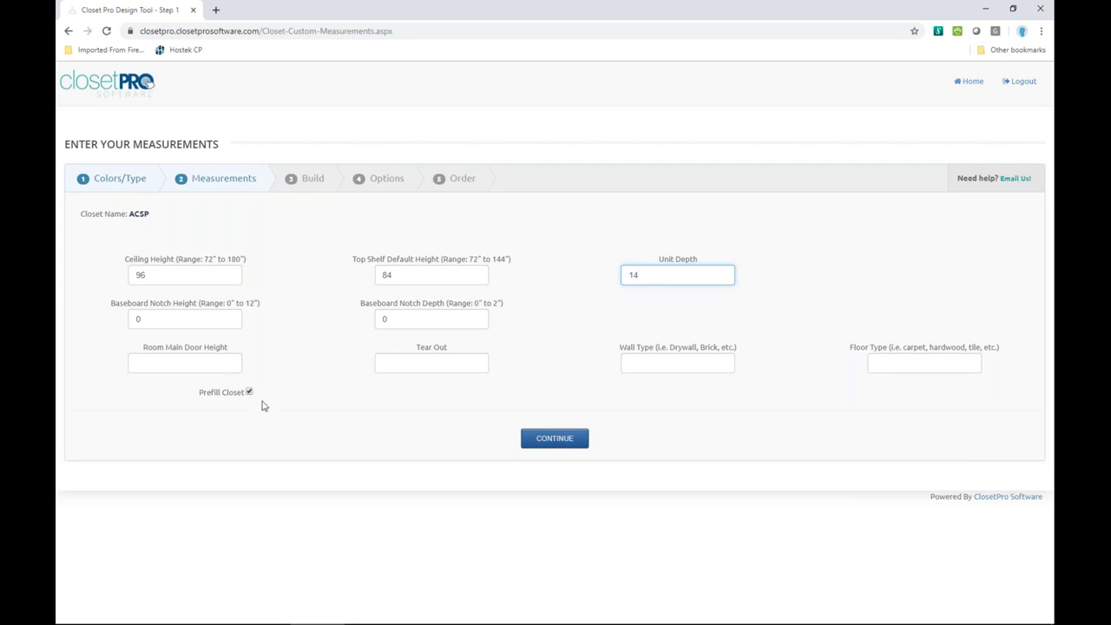
left_click(556, 445)
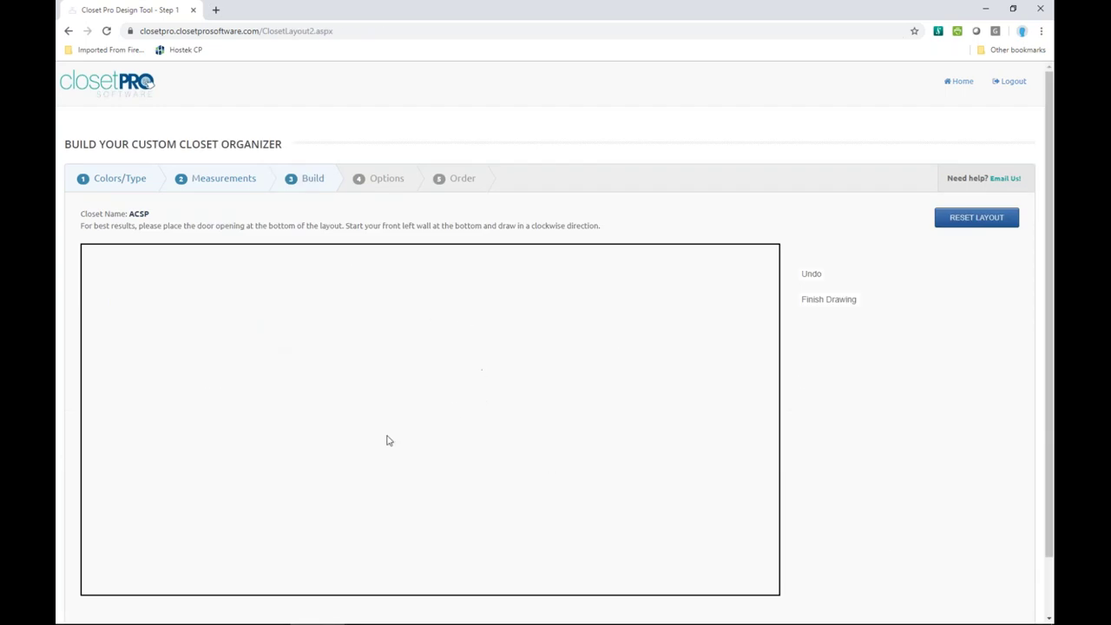
- Sketch a trial multi-segment wall outline, undo several walls, then clear the layout
left_click(324, 530)
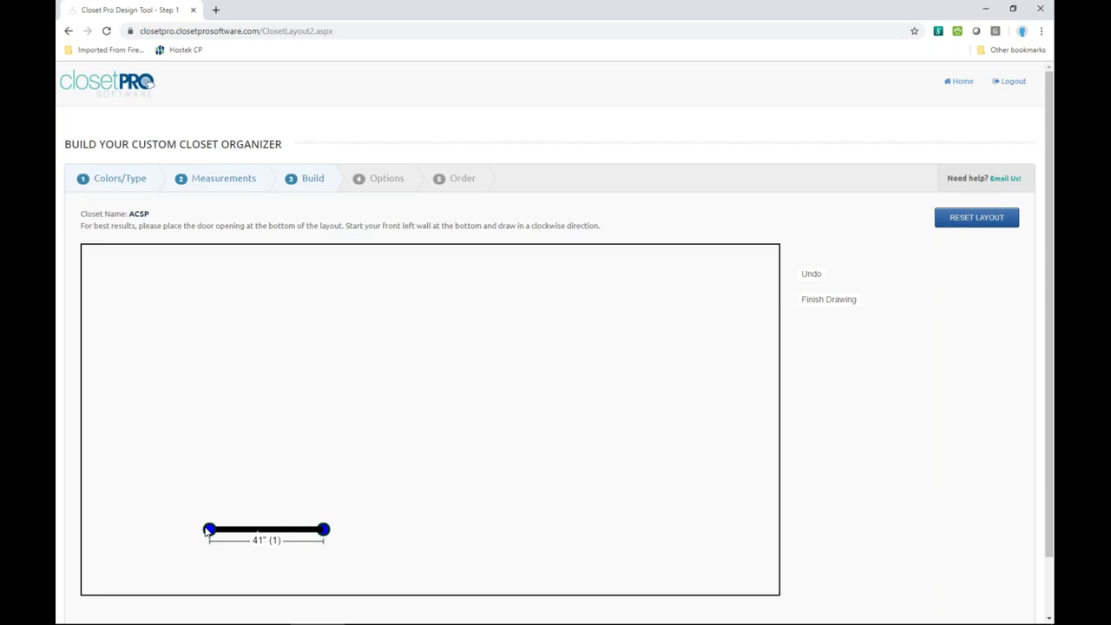
left_click(209, 529)
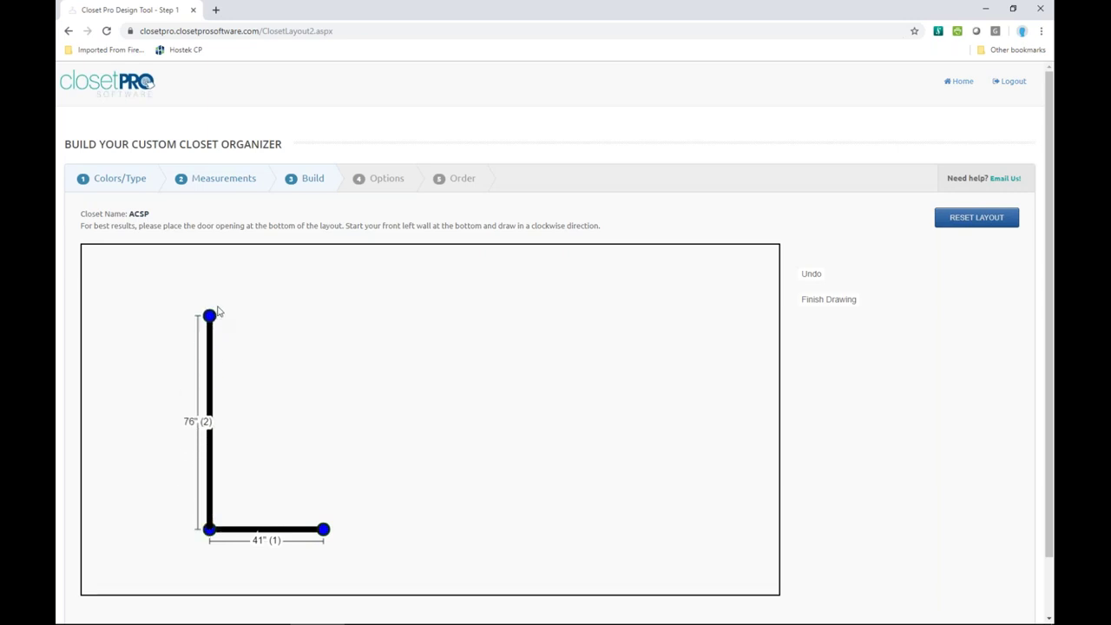
left_click(211, 302)
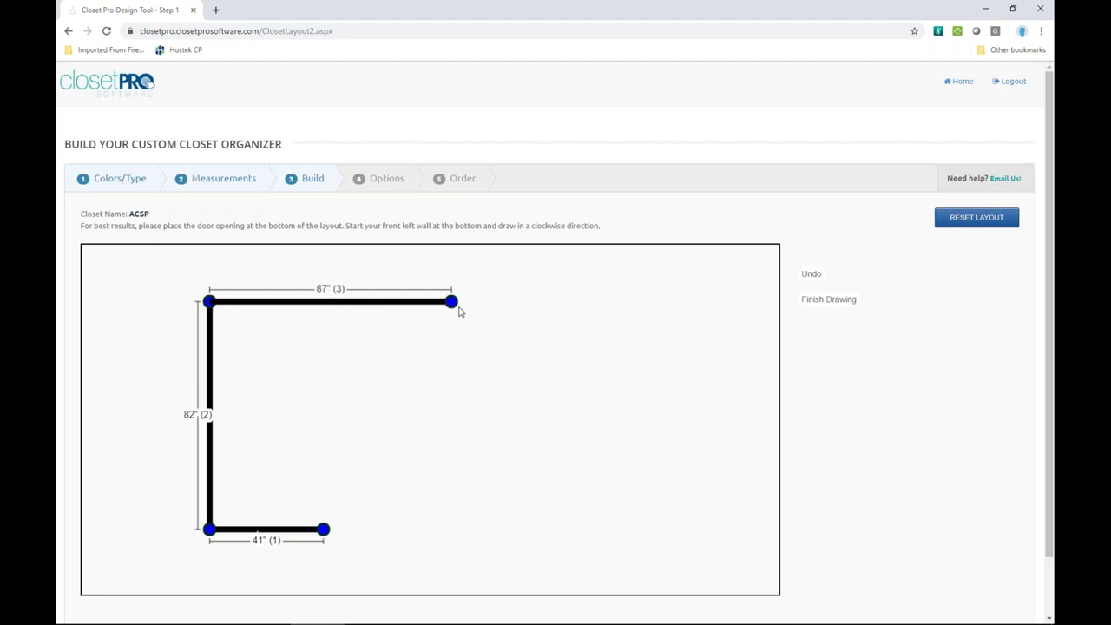
left_click(452, 303)
left_click(537, 402)
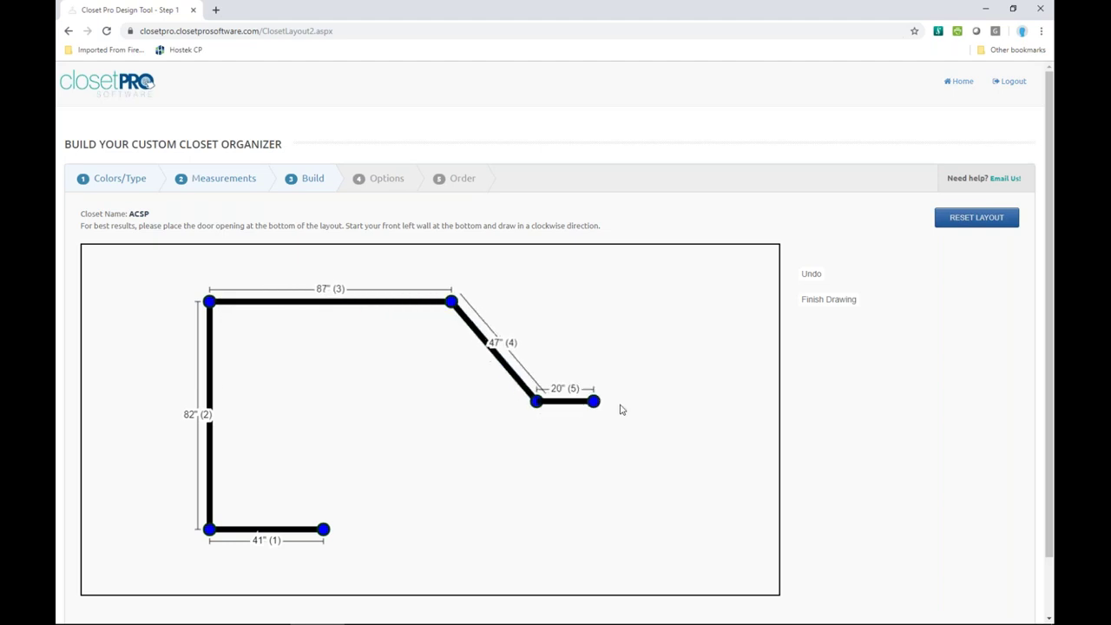
left_click(679, 402)
left_click(678, 501)
left_click(480, 486)
left_click(493, 544)
left_click(437, 531)
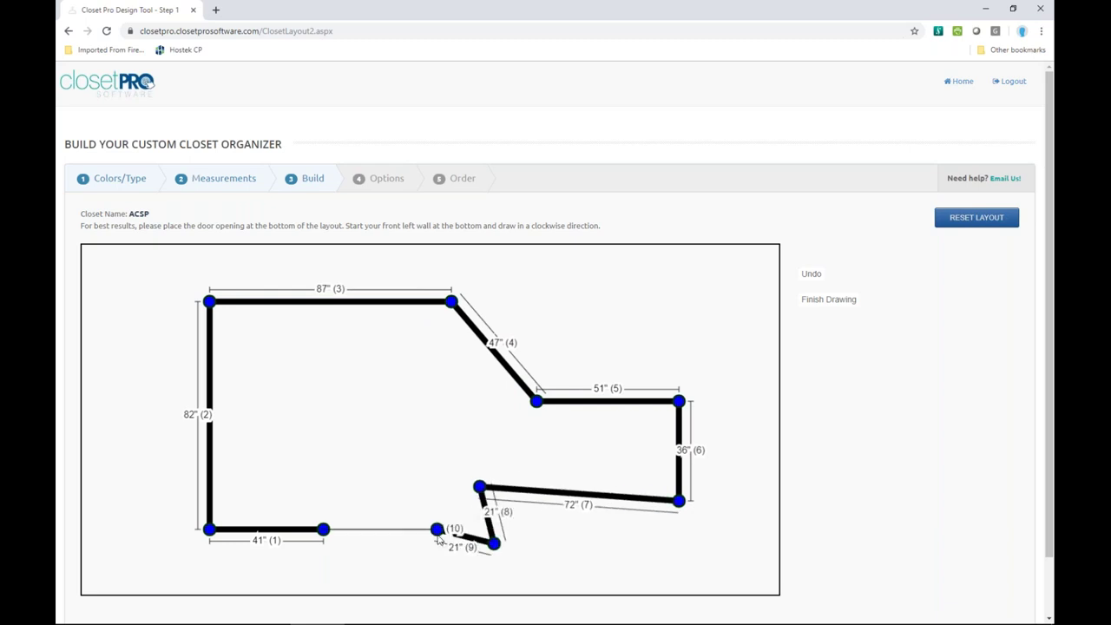
left_click(811, 275)
left_click(811, 275)
left_click(812, 274)
left_click(812, 274)
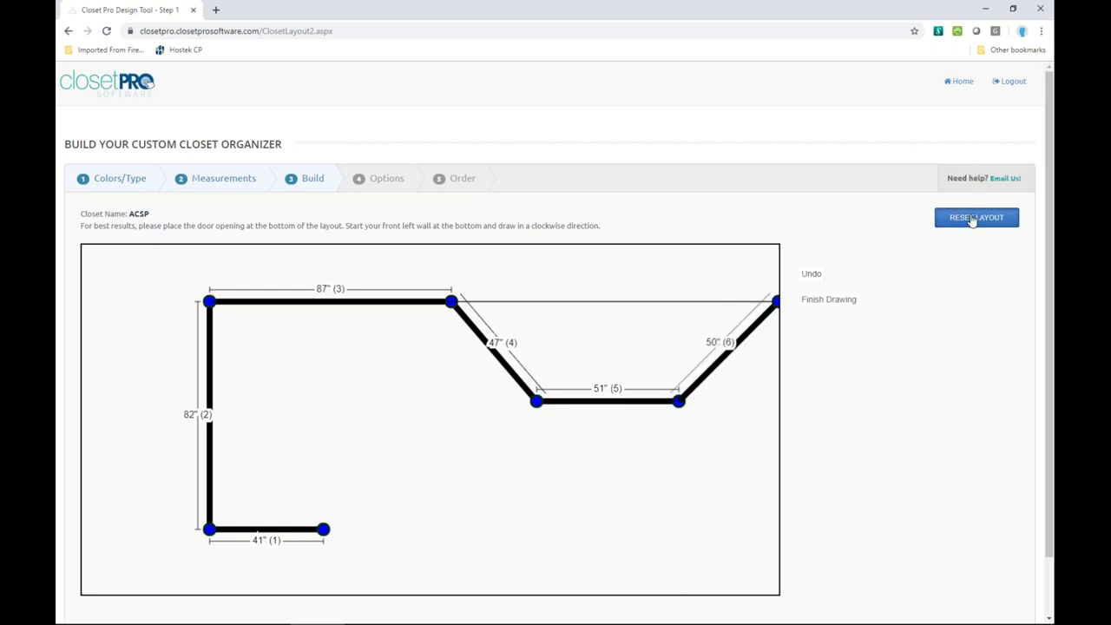
left_click(974, 218)
- Draw a three-wall U-shaped outline: 76" left wall, 122" back wall, and right wall
left_click(223, 515)
left_click(223, 301)
left_click(565, 301)
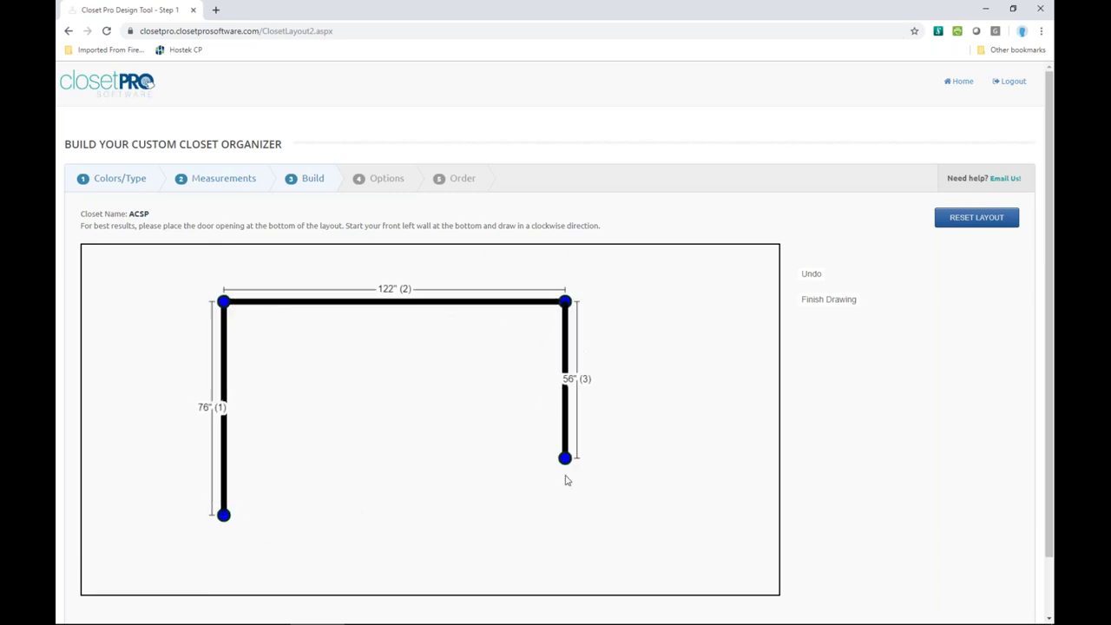
left_click(571, 515)
left_click(571, 516)
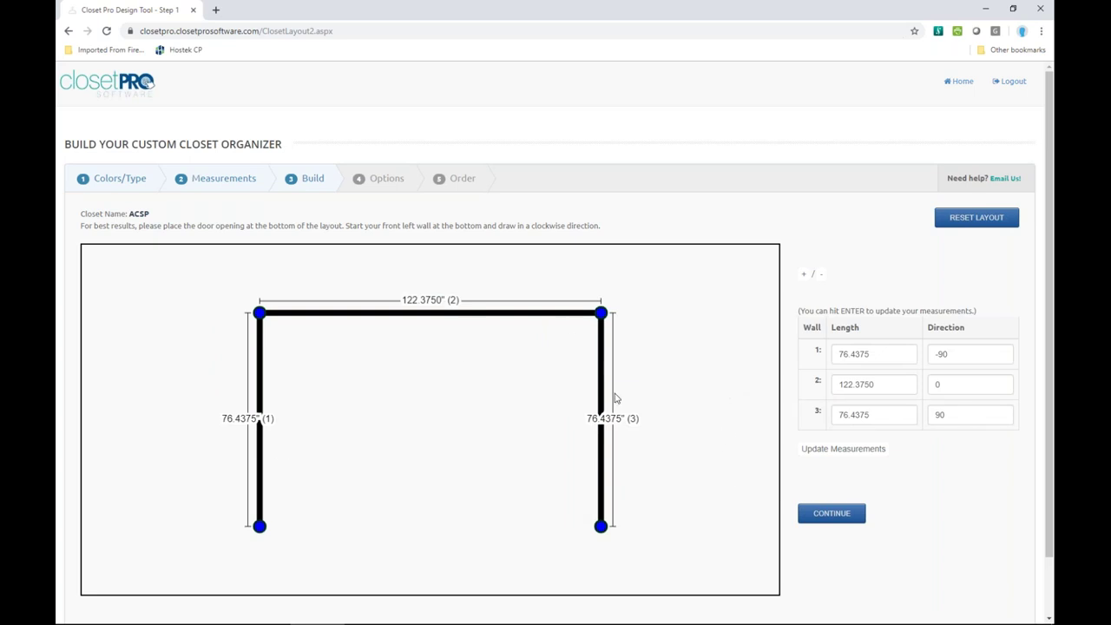
- Set the wall lengths to 80, 180 and 80 inches and accept the measurements
double_click(887, 352)
type("80")
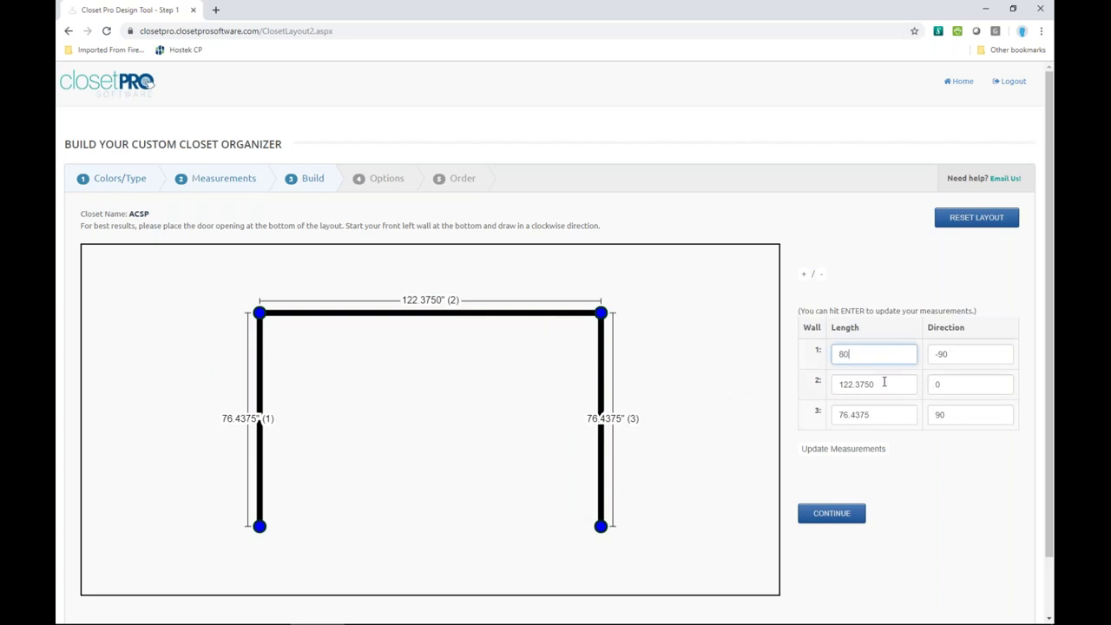
double_click(885, 383)
type("180")
double_click(886, 410)
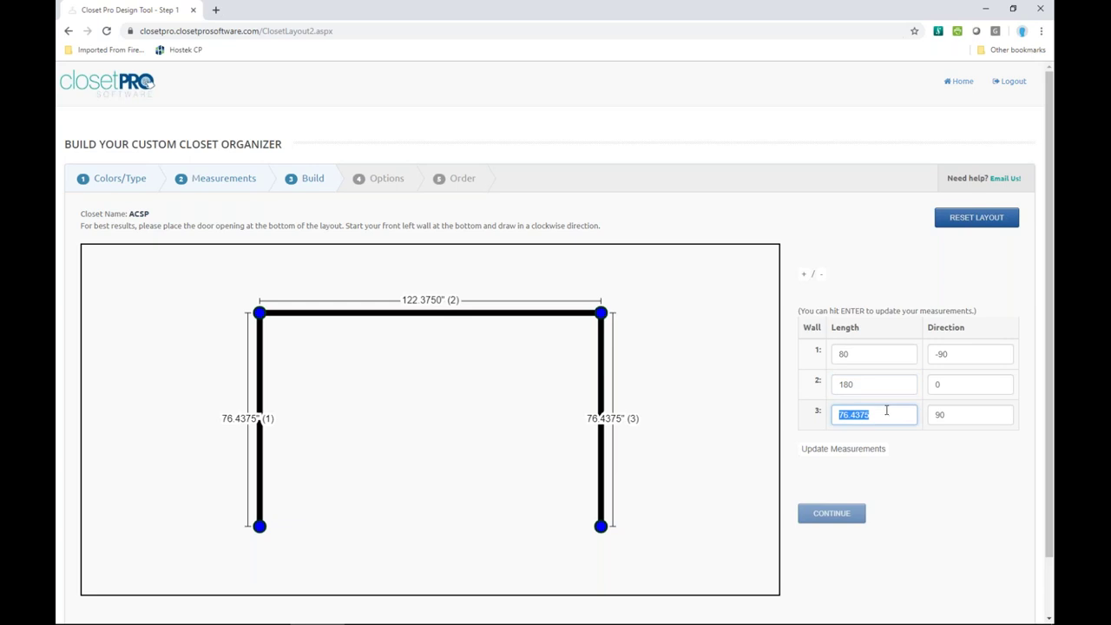
type("80")
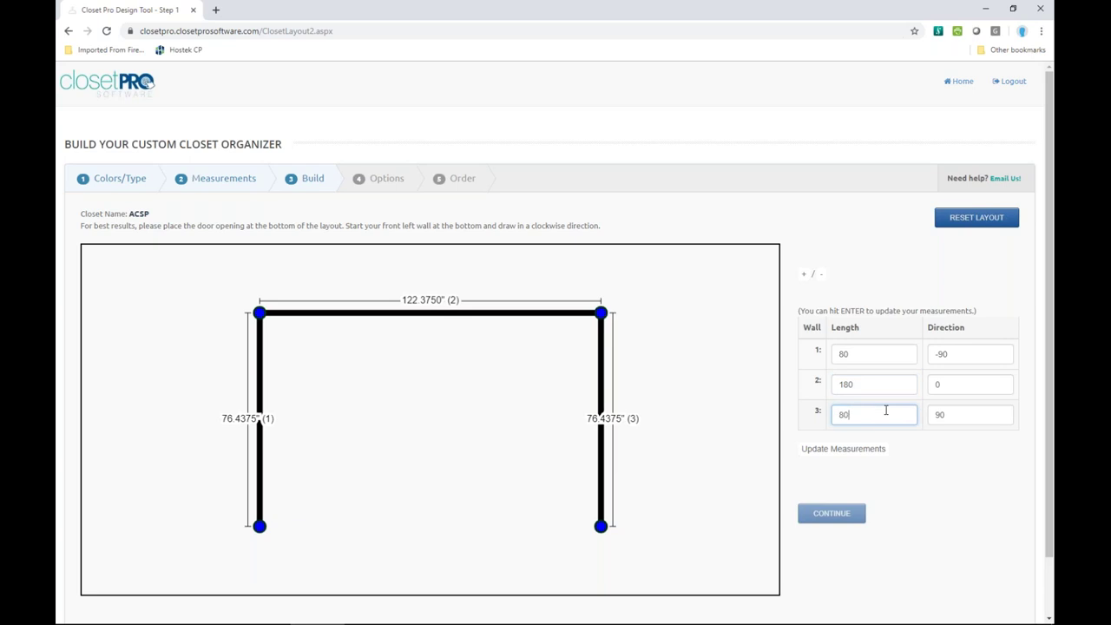
left_click(842, 455)
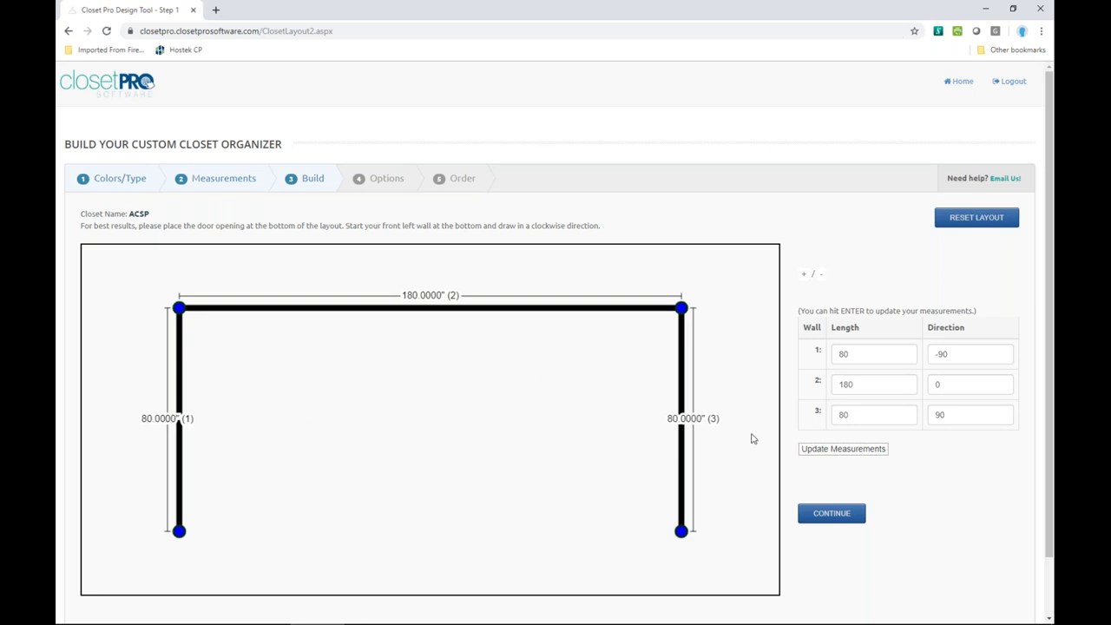
left_click(837, 516)
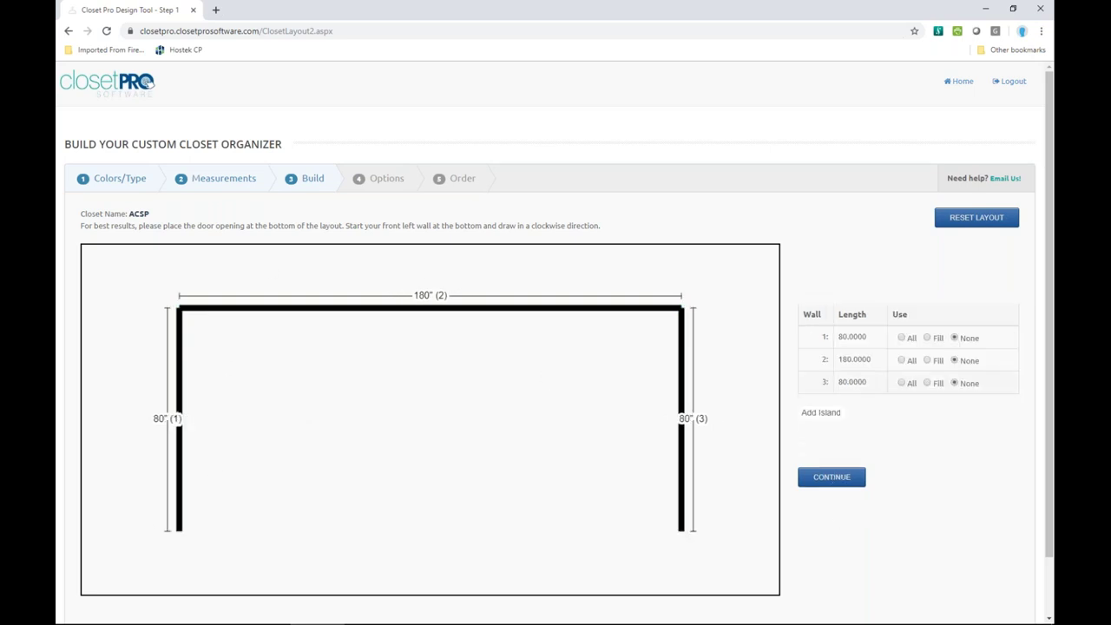
- Set walls 1 and 3 to All and wall 2 to Fill, then confirm the finished wall layout
left_click(901, 360)
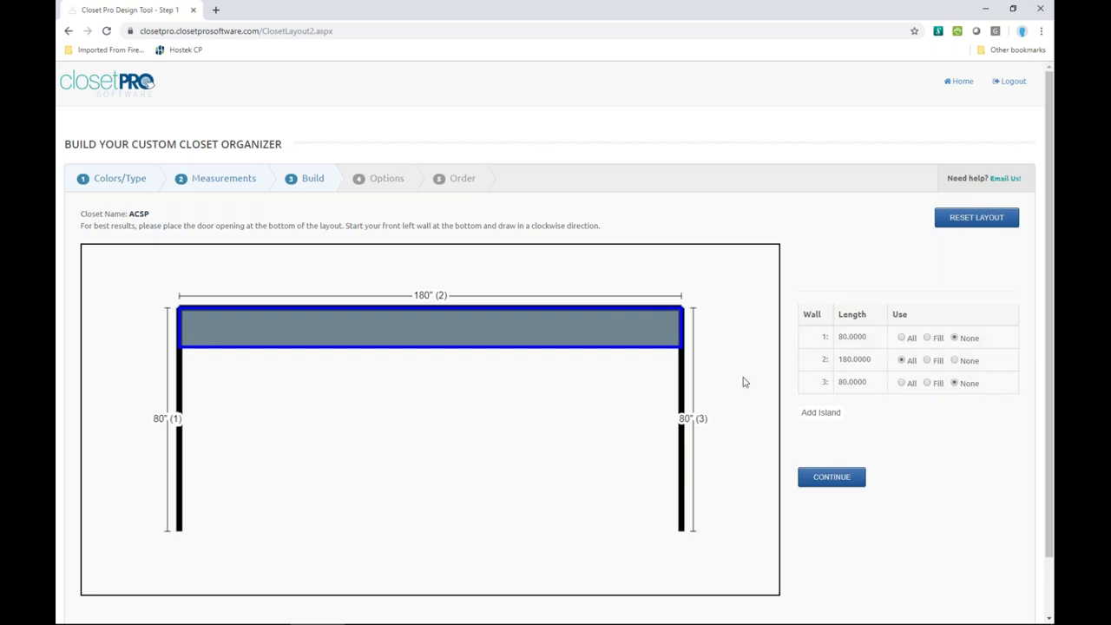
left_click(927, 338)
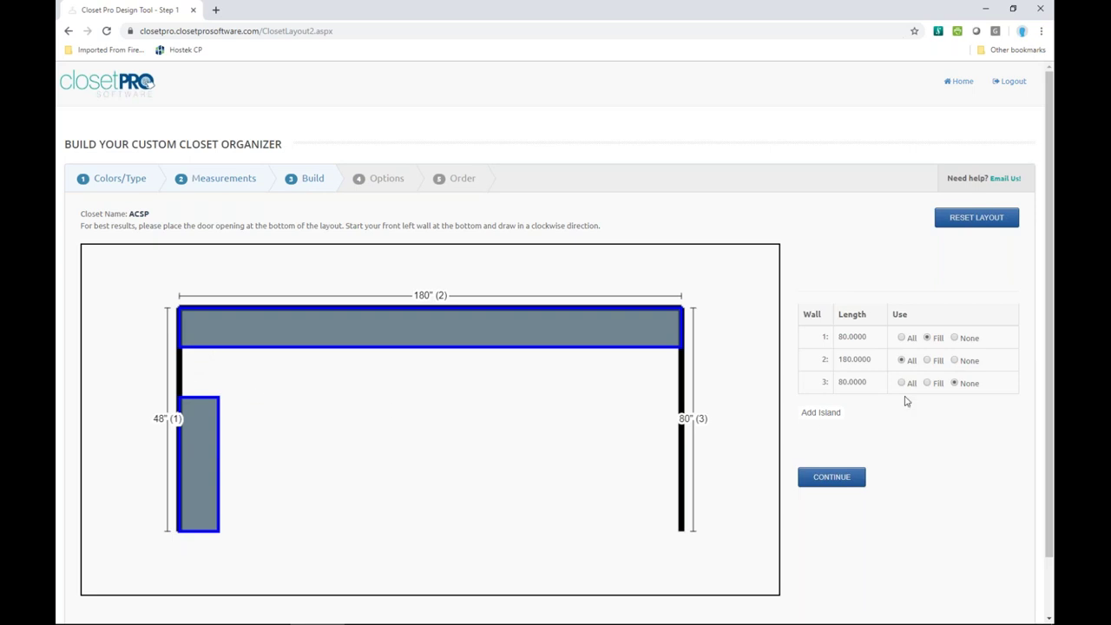
left_click(927, 383)
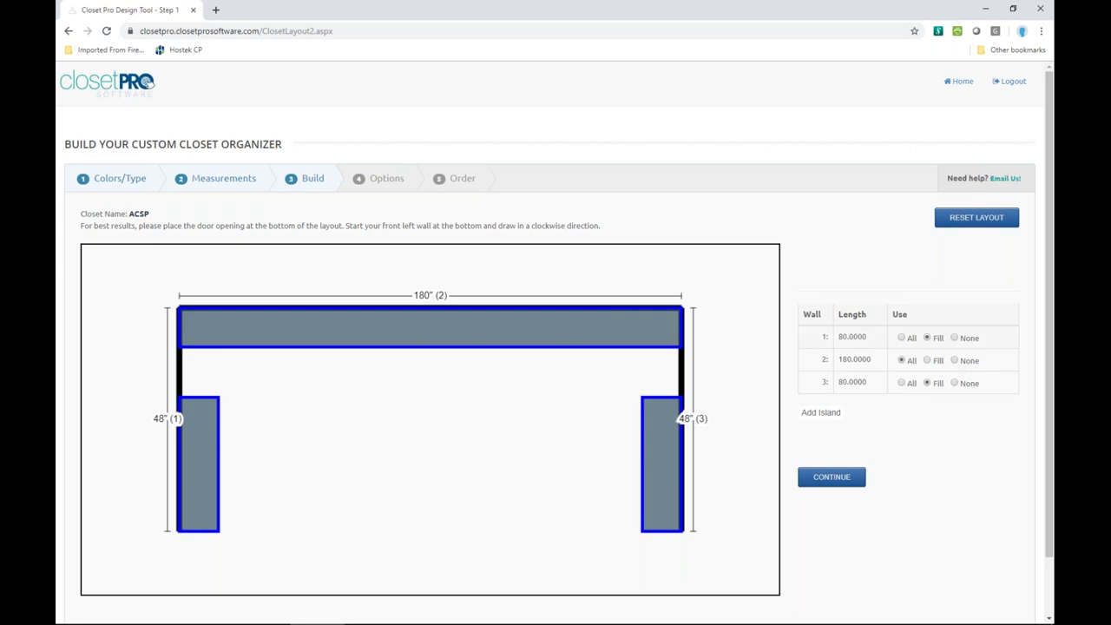
left_click(902, 339)
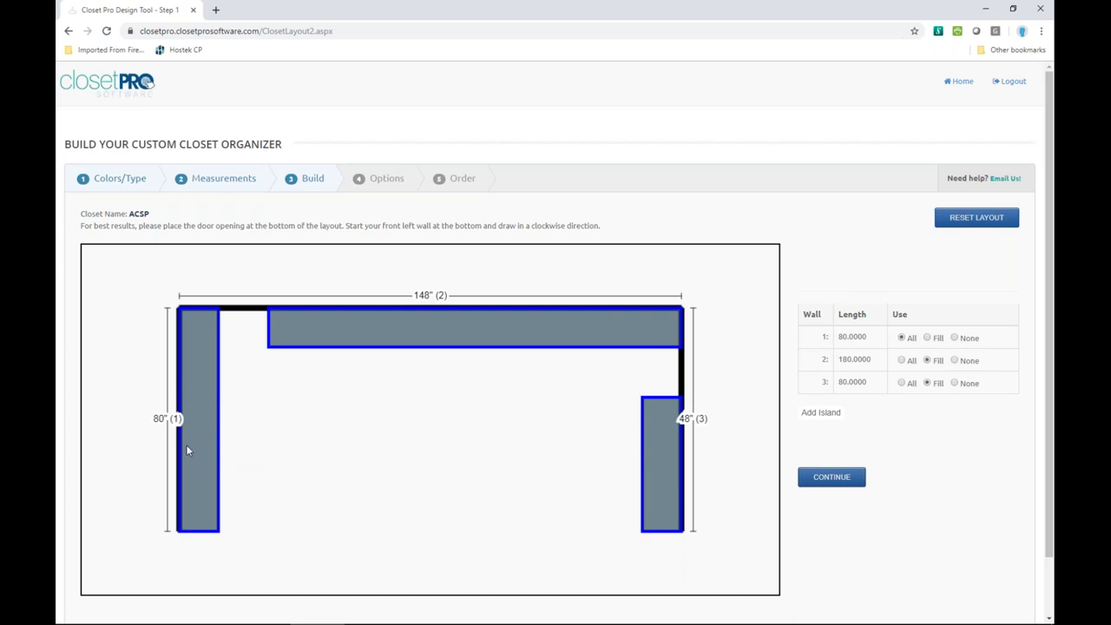
left_click(901, 384)
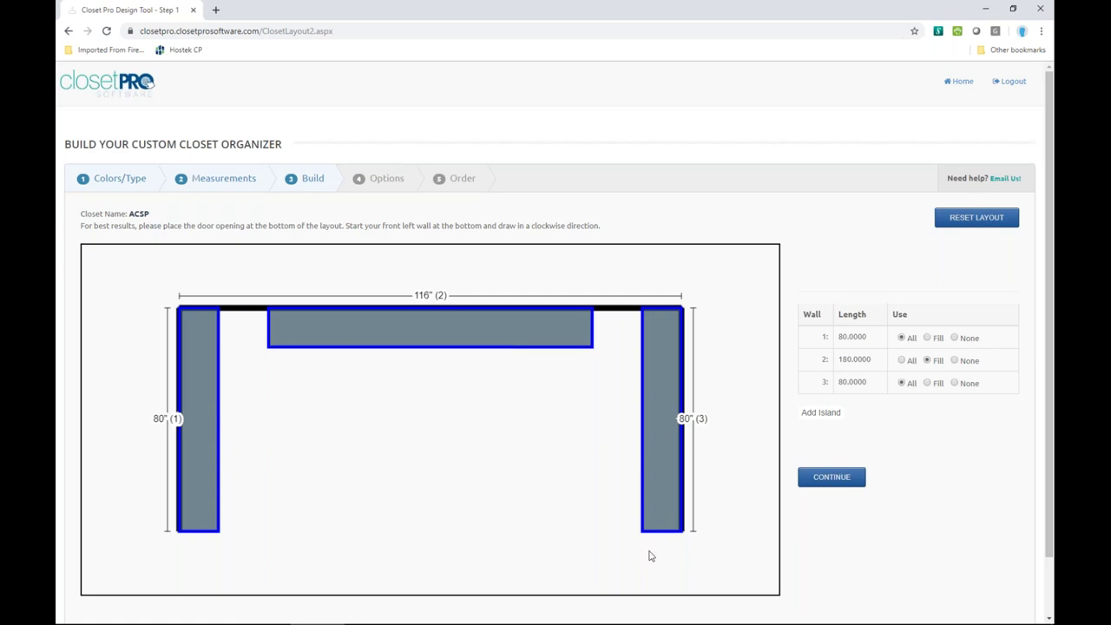
left_click(820, 413)
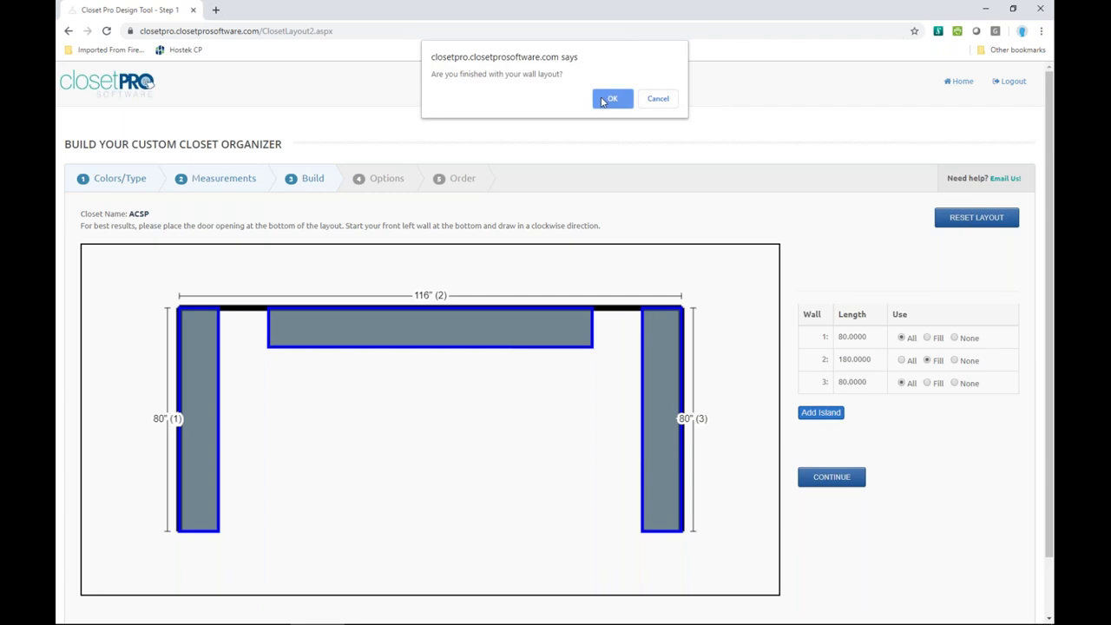
left_click(612, 99)
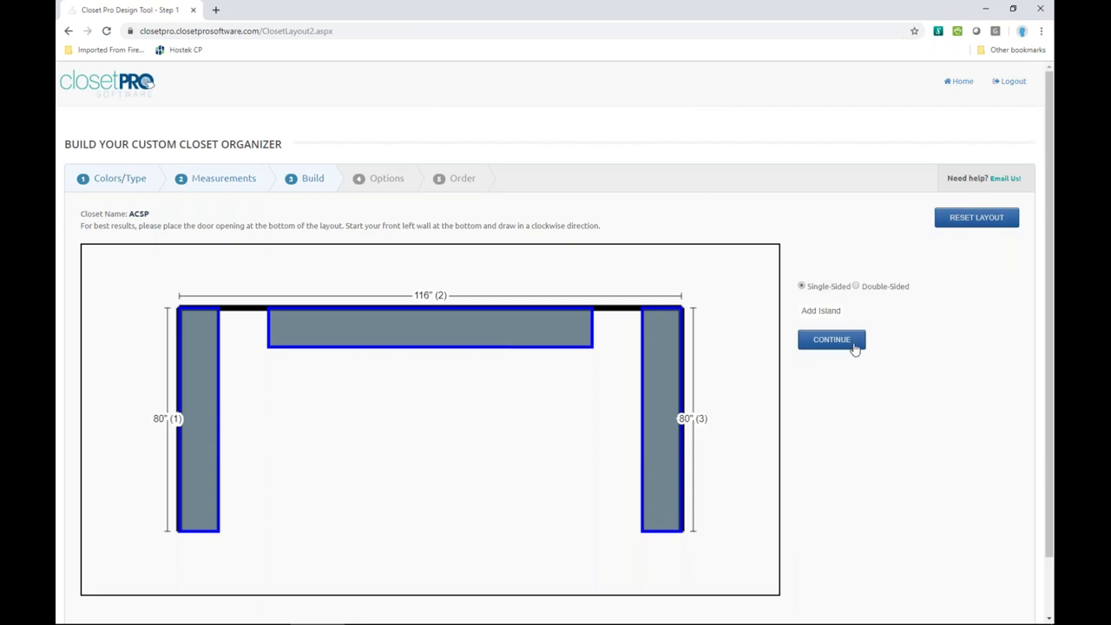
- Add an island, try direction 90 then back to 0, and drag it toward wall 1
left_click(829, 312)
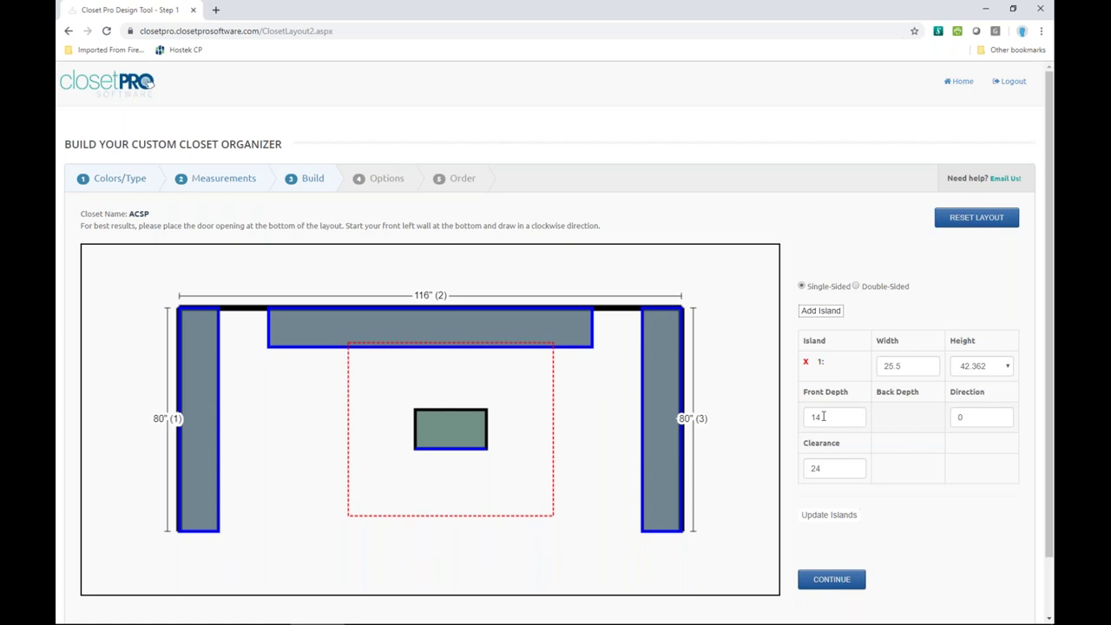
left_click(1007, 369)
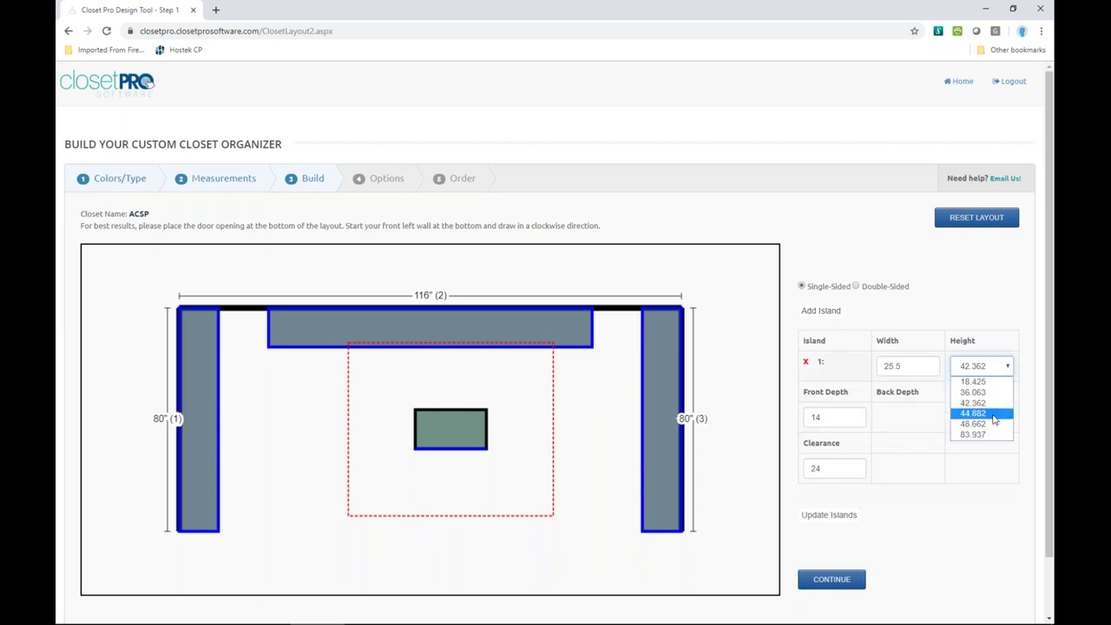
left_click(991, 403)
left_click(977, 417)
type("90")
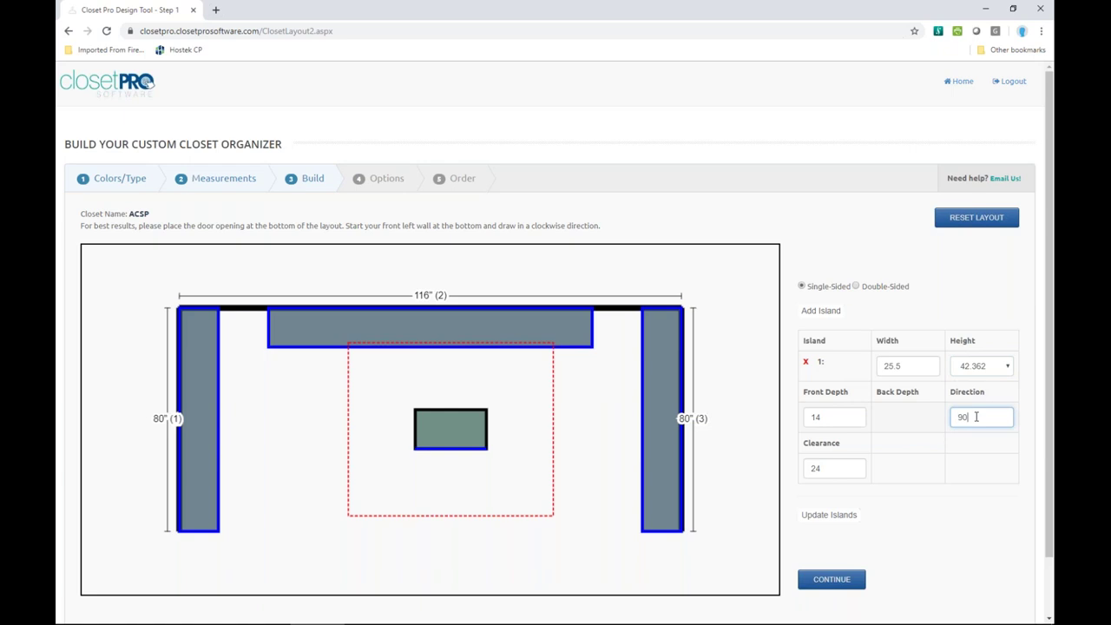
left_click(847, 518)
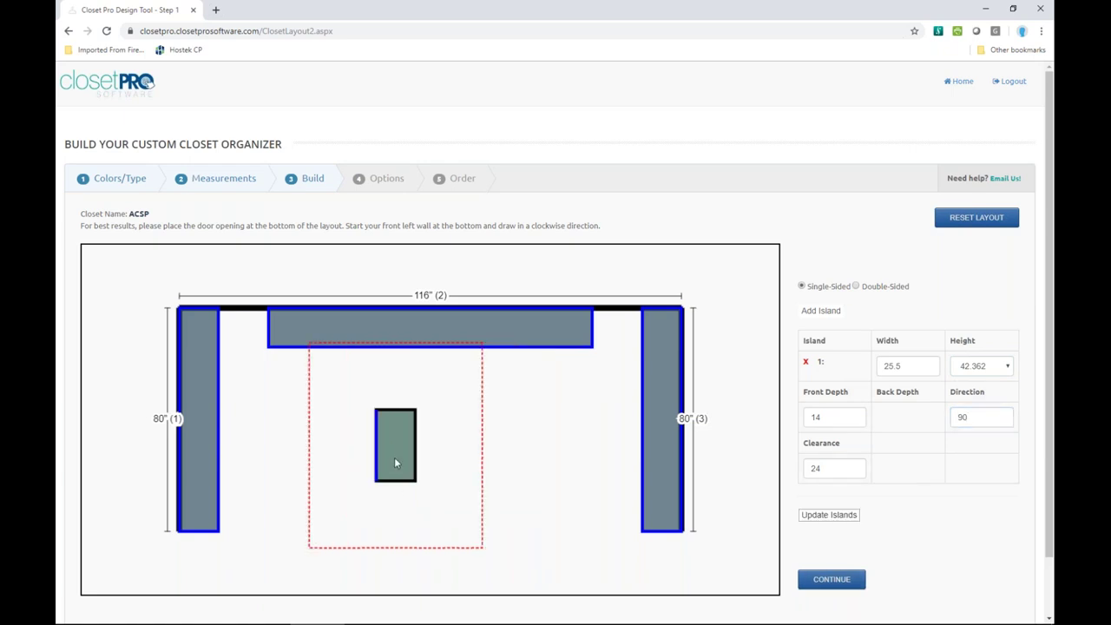
left_click(964, 416)
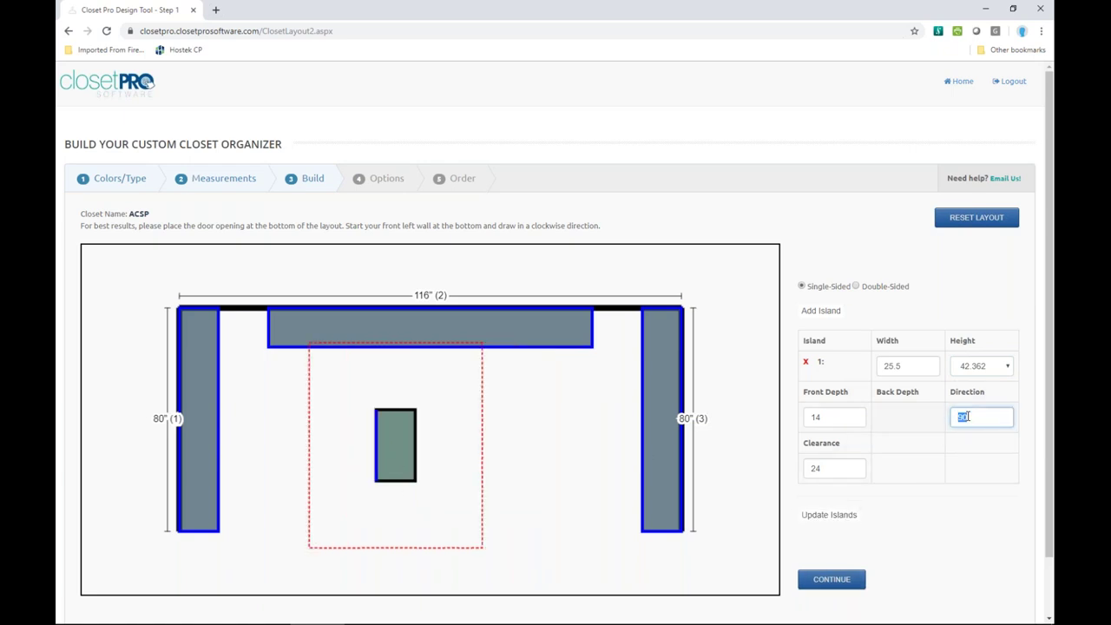
type("0")
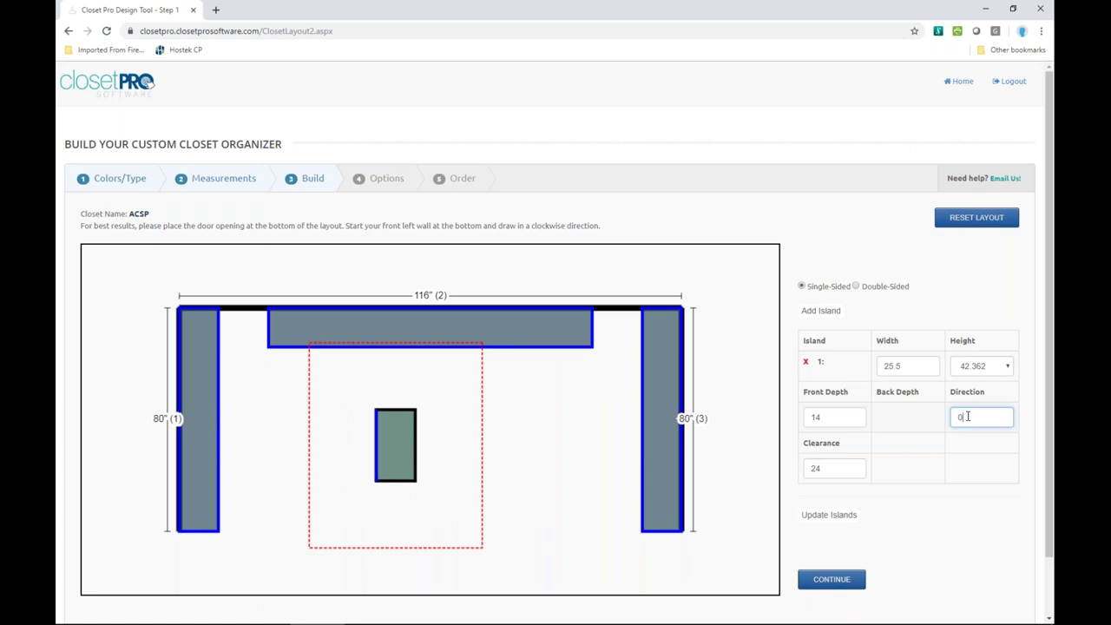
left_click(850, 514)
left_click(838, 464)
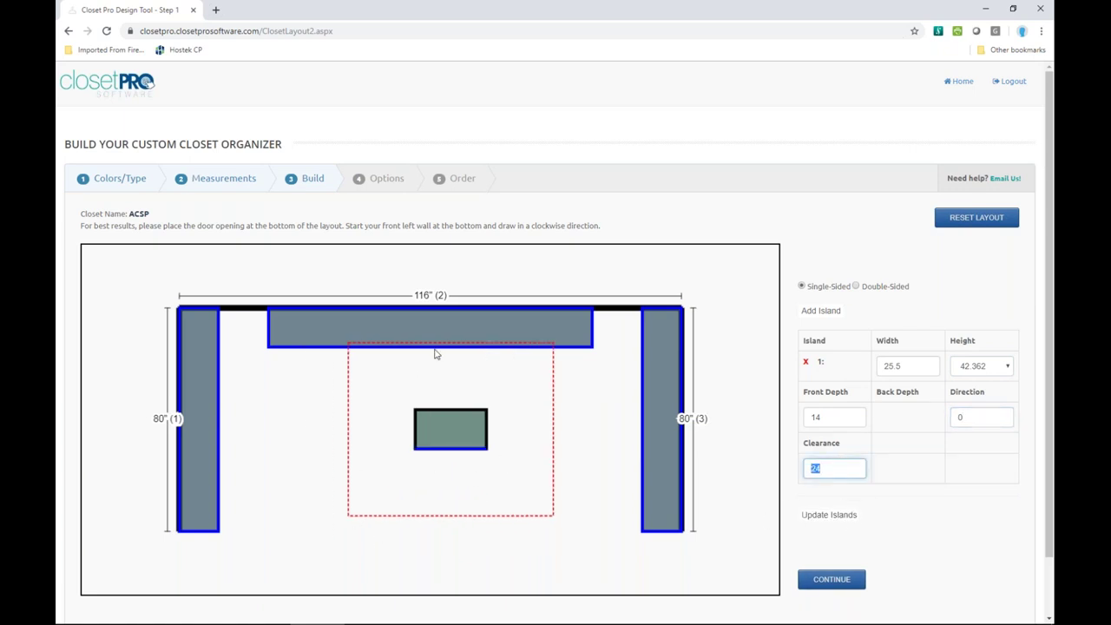
left_click_drag(468, 424, 325, 438)
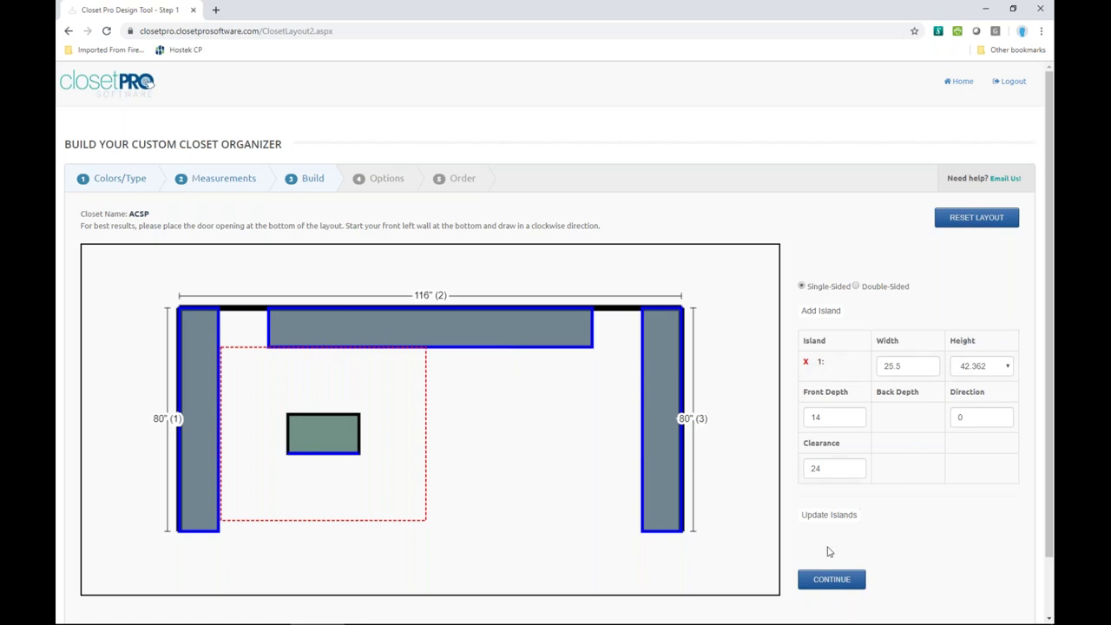
- Add a second island on the right half and widen island 1 to 50.25 inches
left_click(822, 311)
left_click_drag(471, 446, 533, 440)
double_click(909, 367)
type("50.")
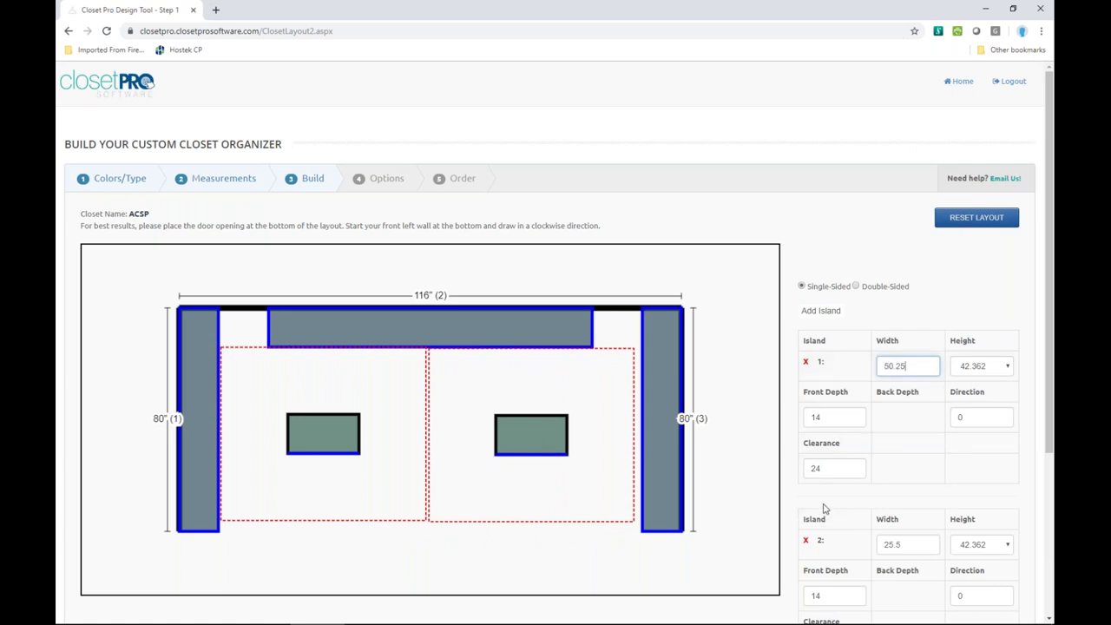
scroll(824, 508, "down", 2)
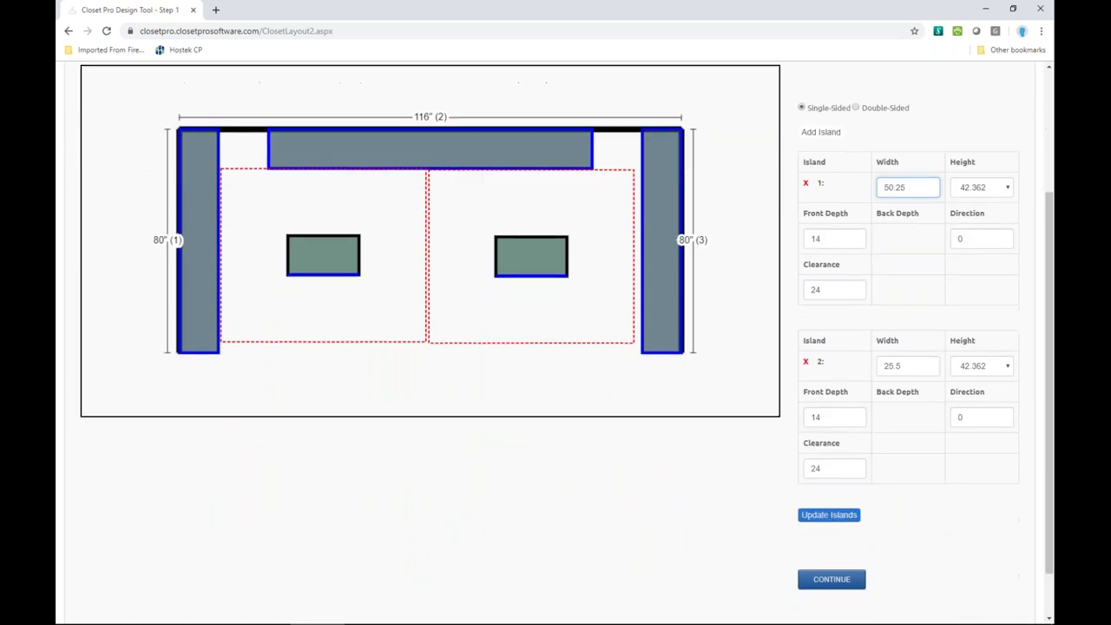
left_click(831, 515)
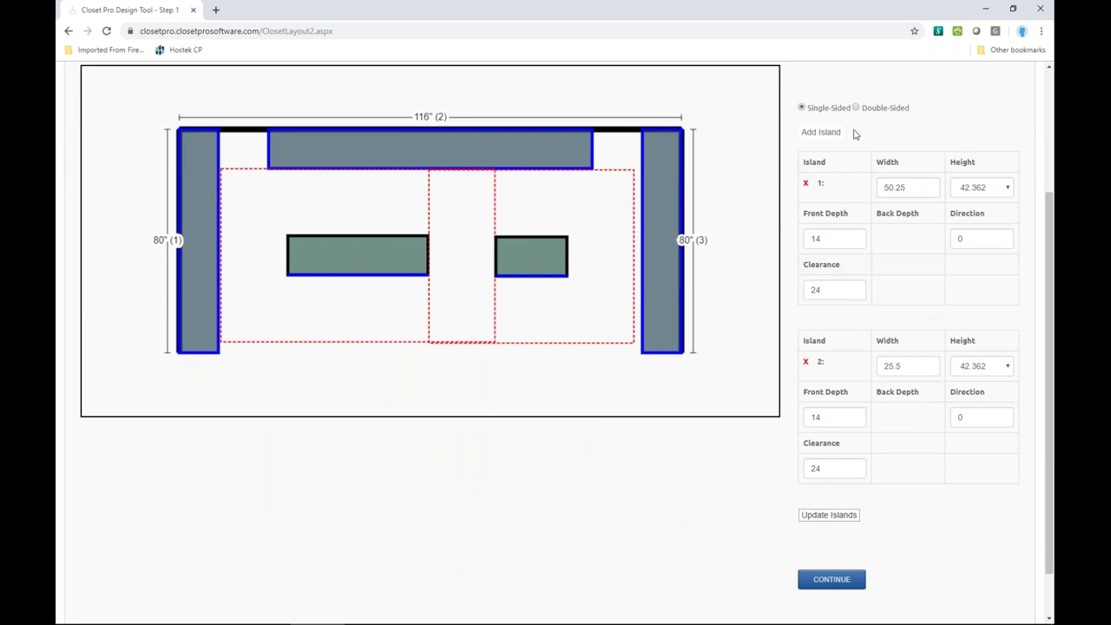
- Delete both islands, trial a new island's depth values, then delete it too
left_click(806, 361)
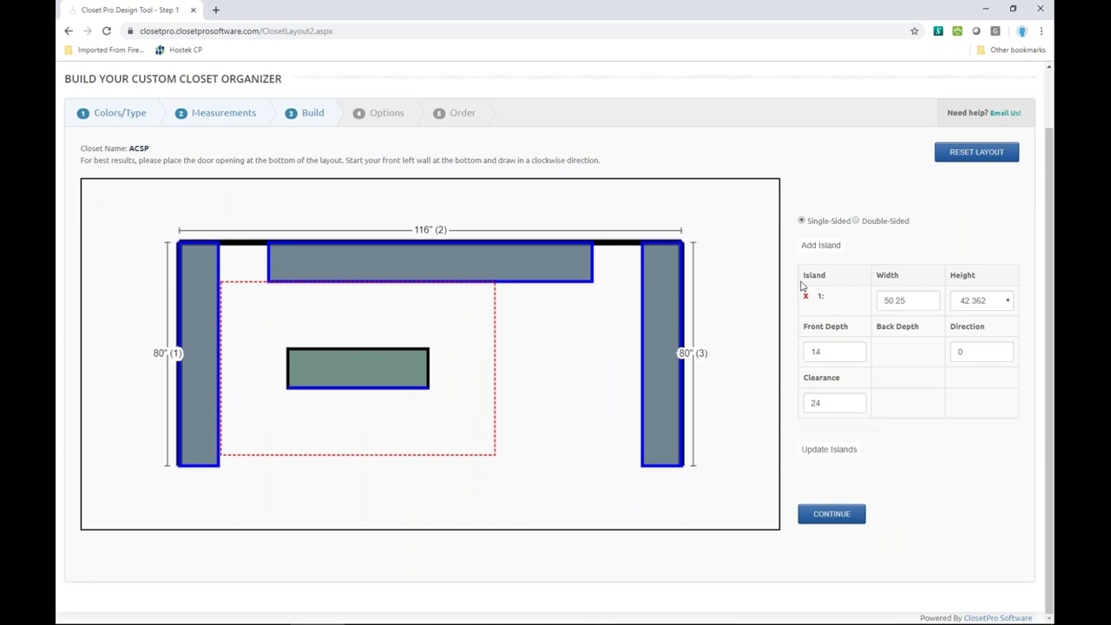
left_click(806, 296)
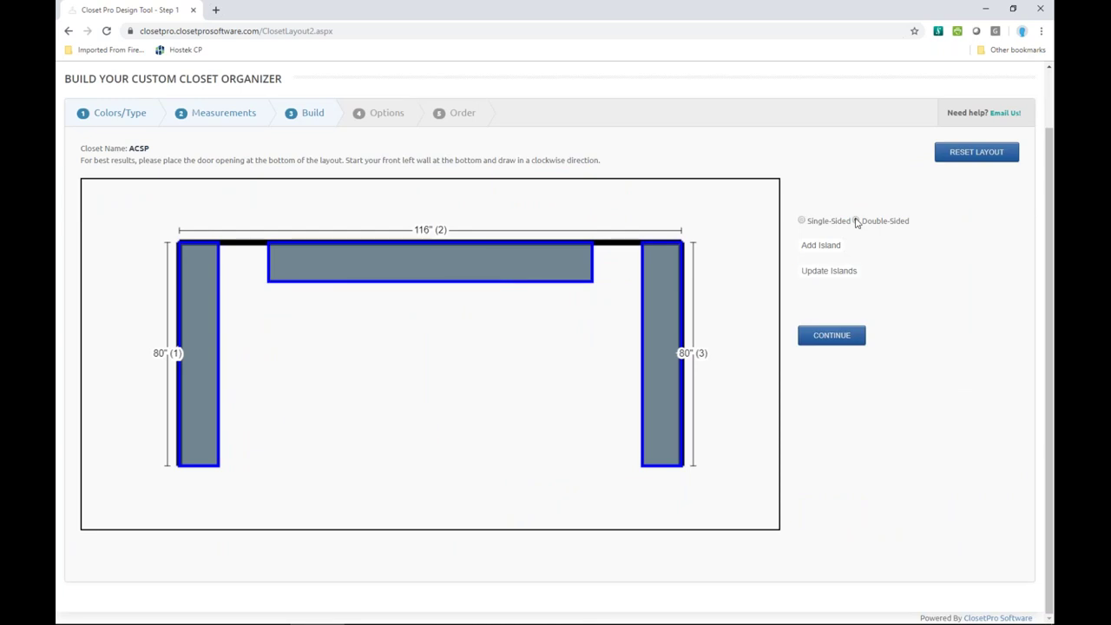
left_click(816, 245)
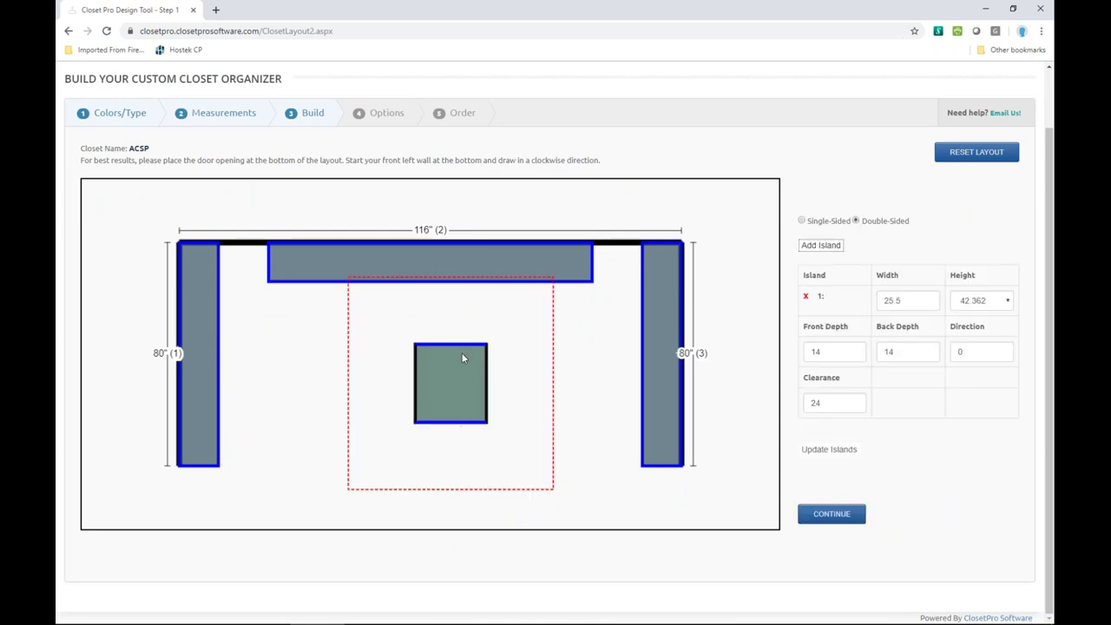
left_click(889, 351)
left_click(838, 351)
key("Tab")
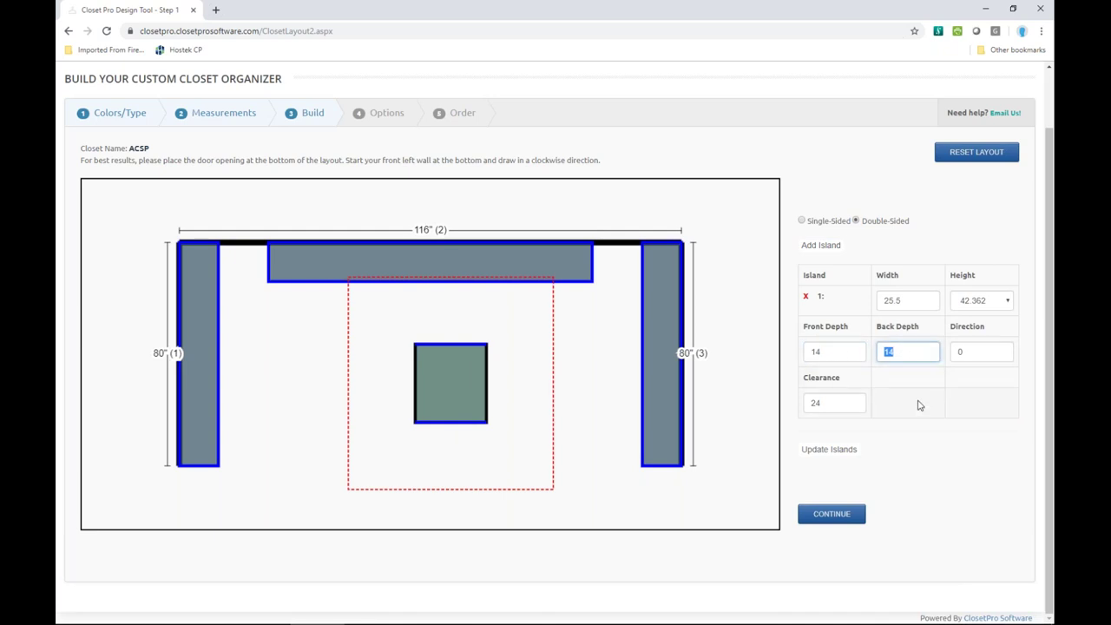
left_click(805, 297)
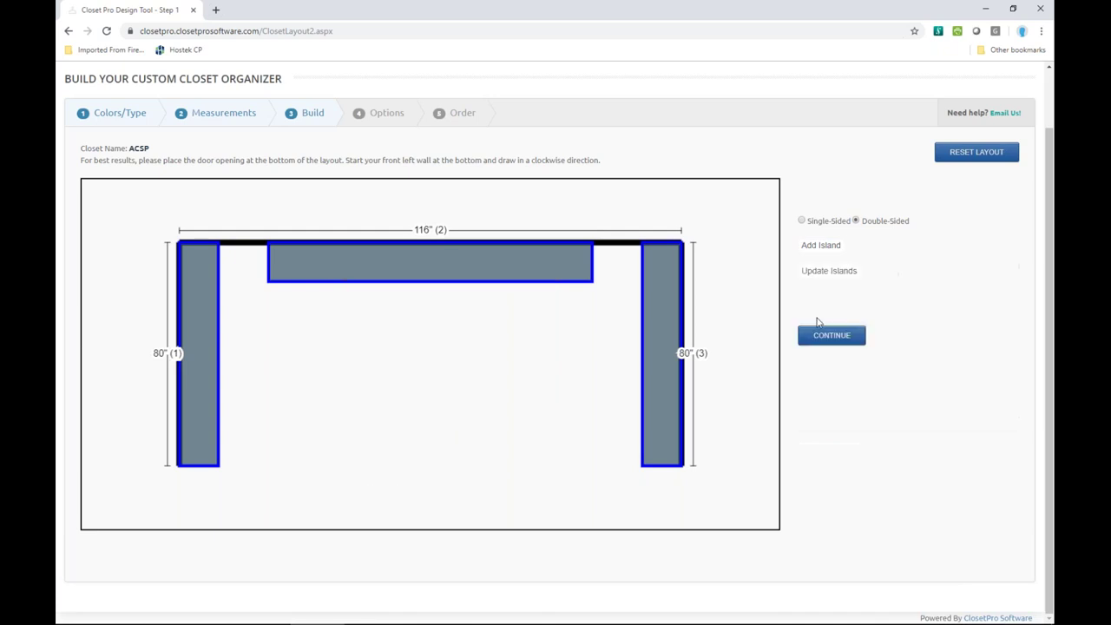
- Finish the layout and start the closet design for all three walls
left_click(831, 337)
left_click(875, 213)
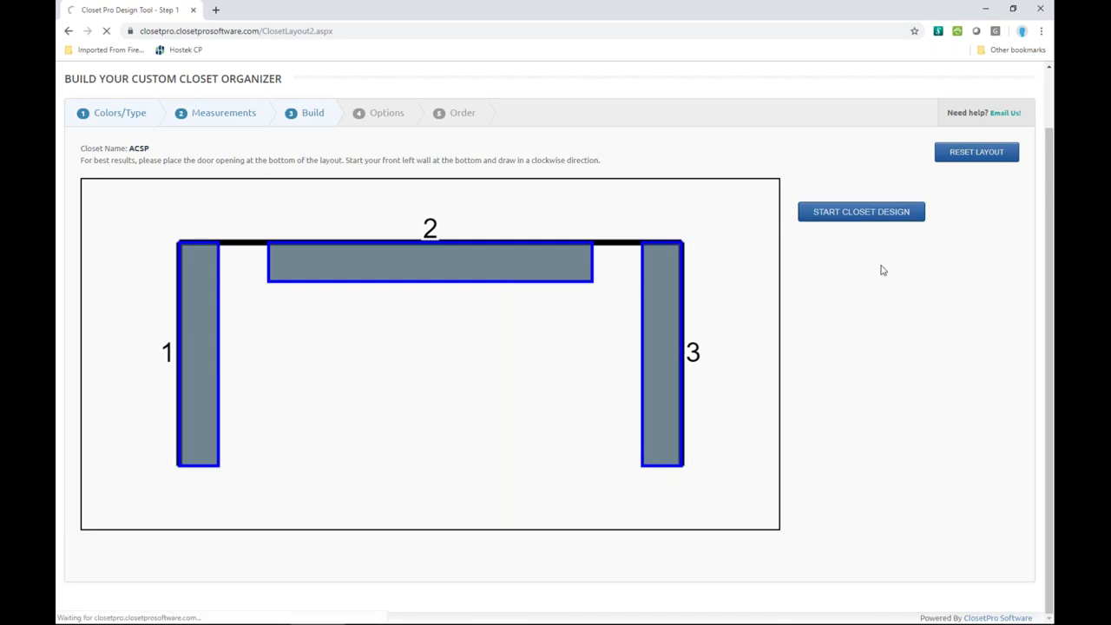
scroll(692, 335, "down", 1)
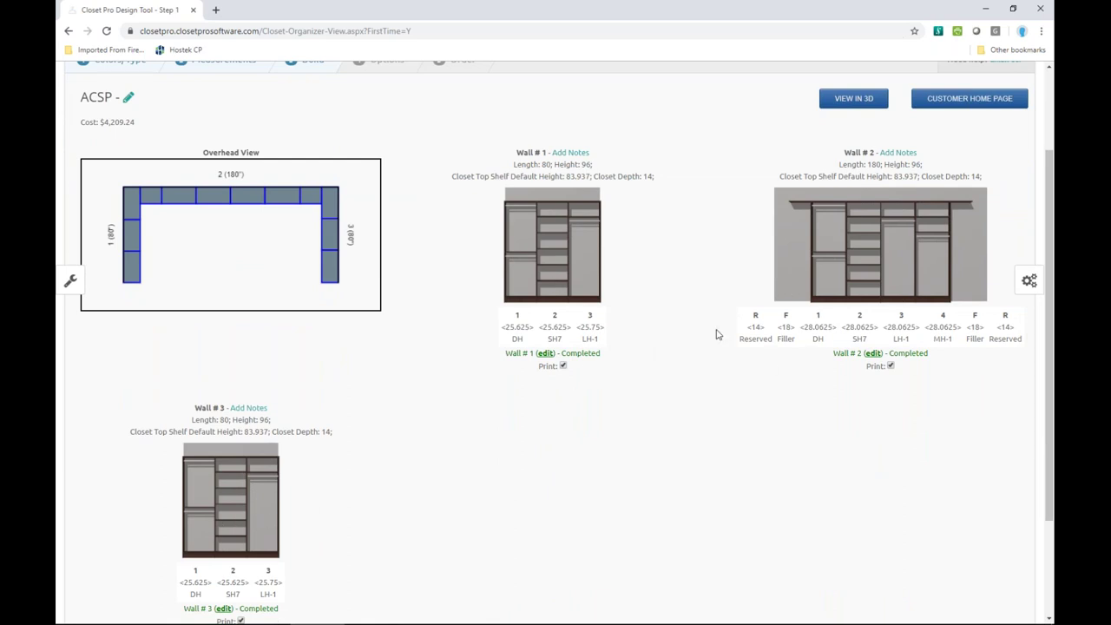
- Review the organizer view's $4,209.24 total and launch the 3D walk-in view
scroll(412, 316, "up", 1)
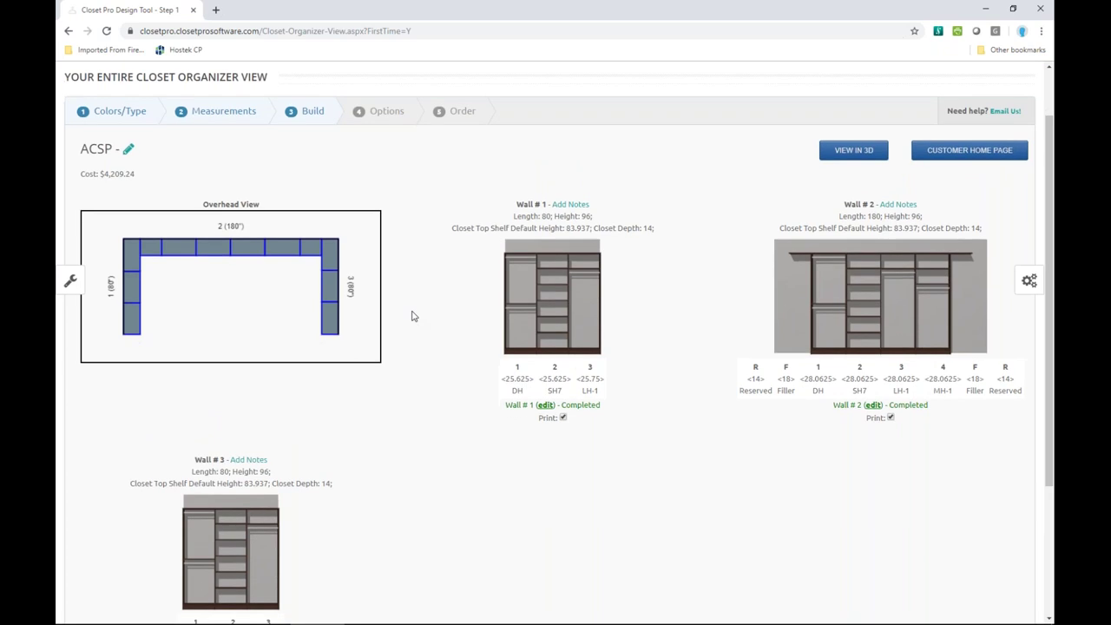
scroll(413, 316, "down", 1)
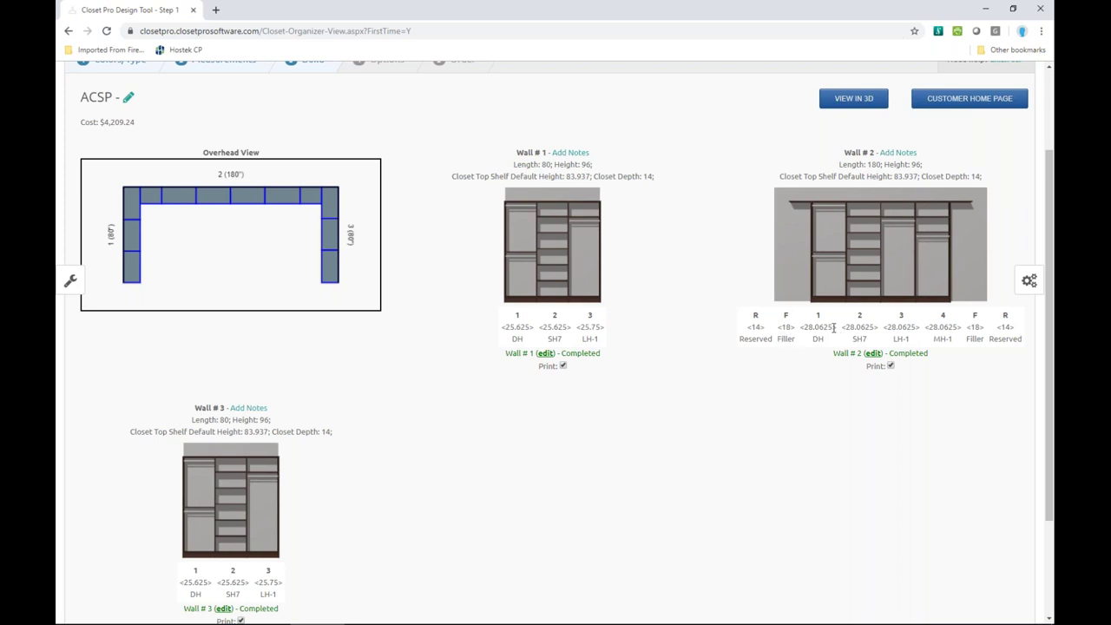
scroll(660, 243, "up", 2)
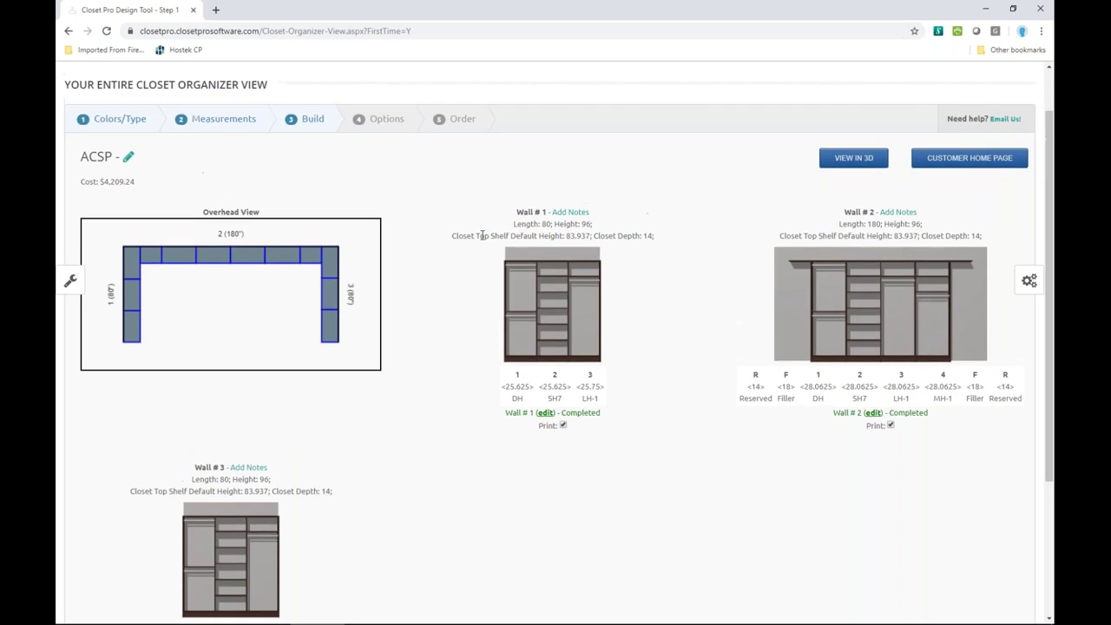
left_click_drag(106, 180, 139, 181)
left_click(682, 291)
left_click(855, 163)
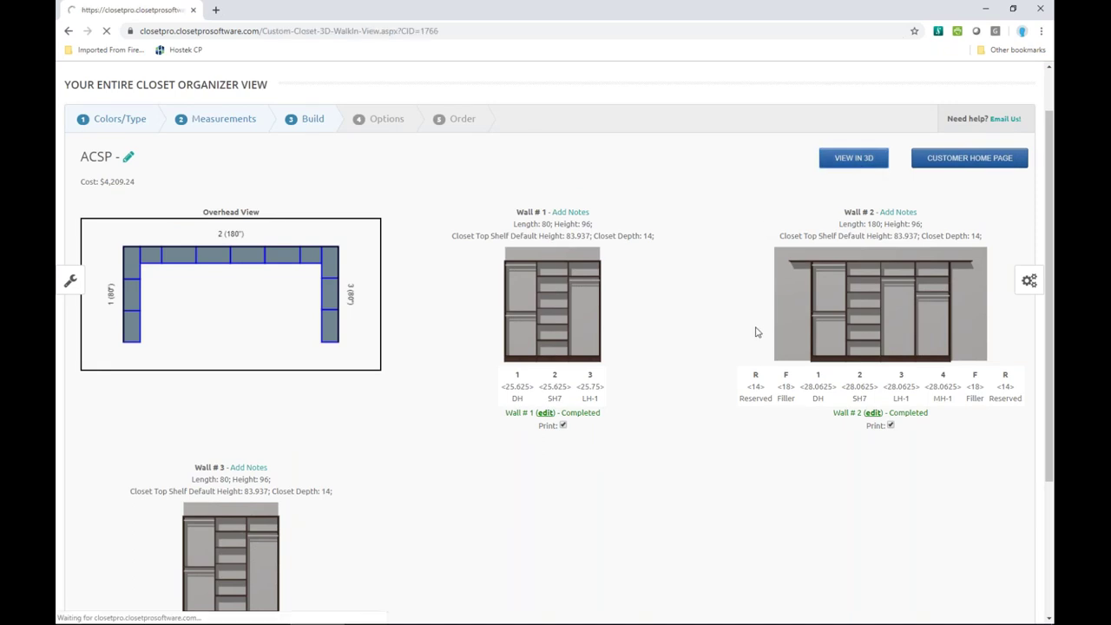
- Refresh the 3D view so clothing hangs on the closet rods
scroll(706, 385, "down", 1)
scroll(704, 386, "down", 2)
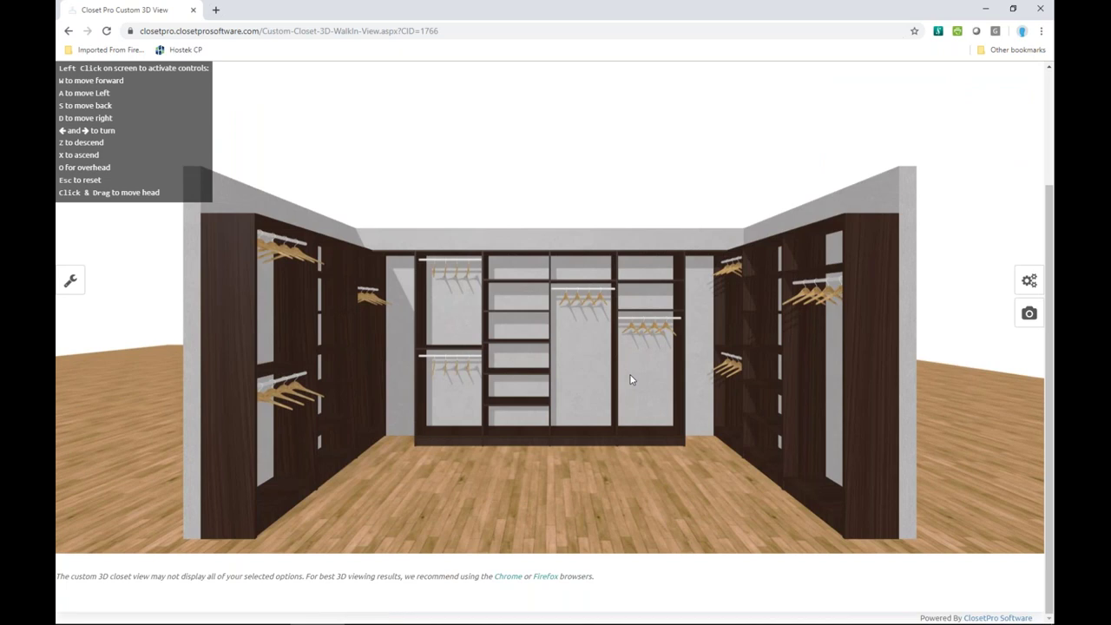
scroll(633, 379, "up", 3)
left_click(992, 145)
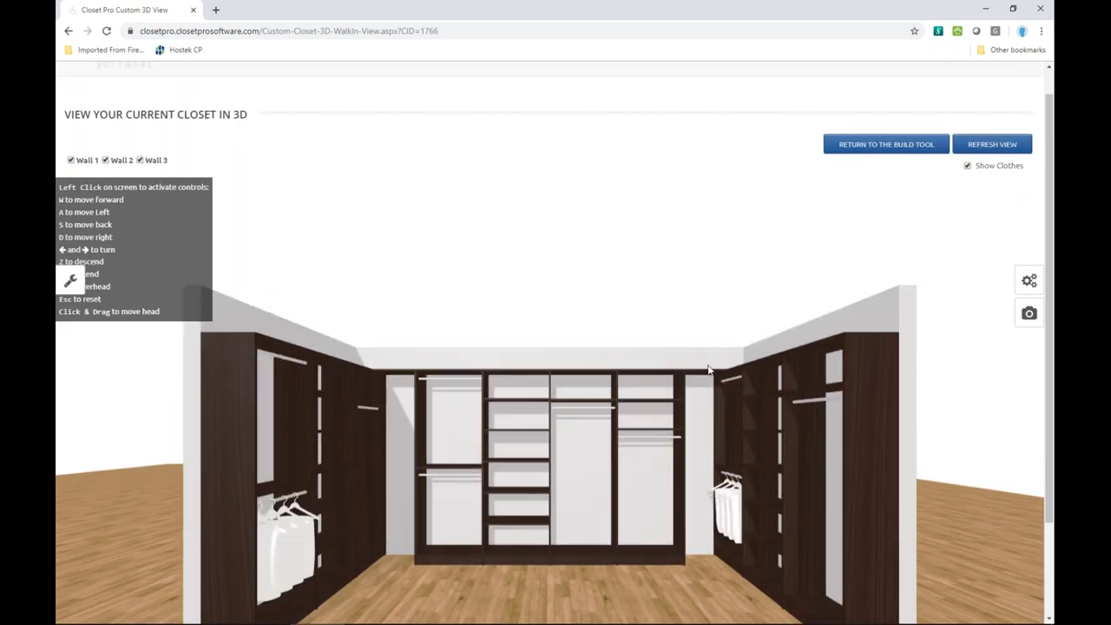
- Walk into the closet, look at each wall and the overhead view, then open floor/wall finishes
scroll(536, 442, "down", 3)
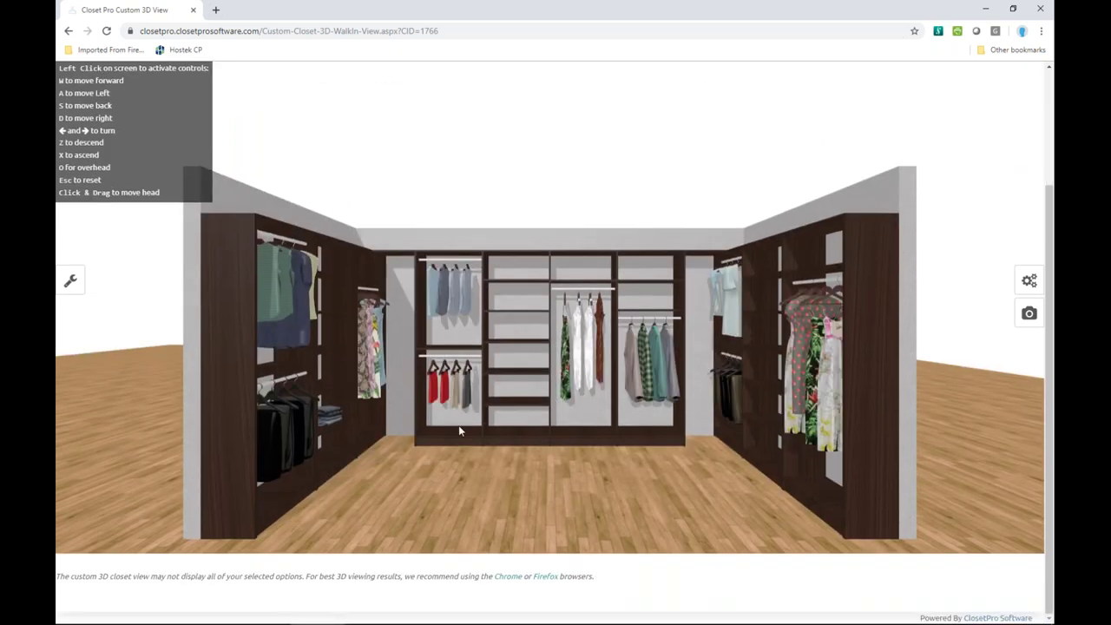
left_click_drag(458, 426, 471, 443)
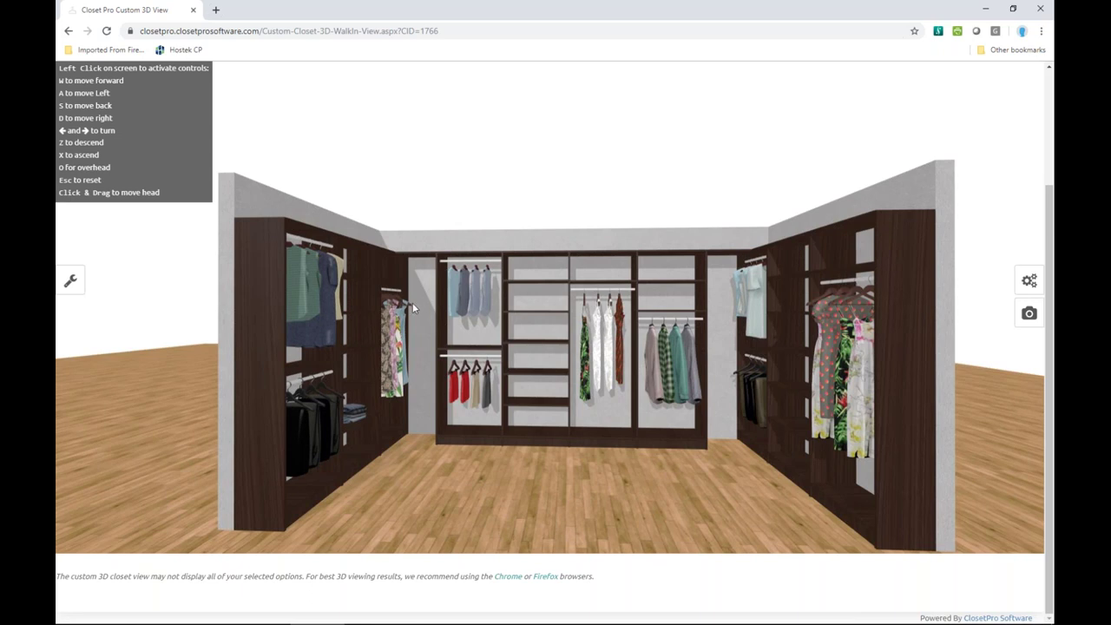
left_click_drag(416, 316, 424, 352)
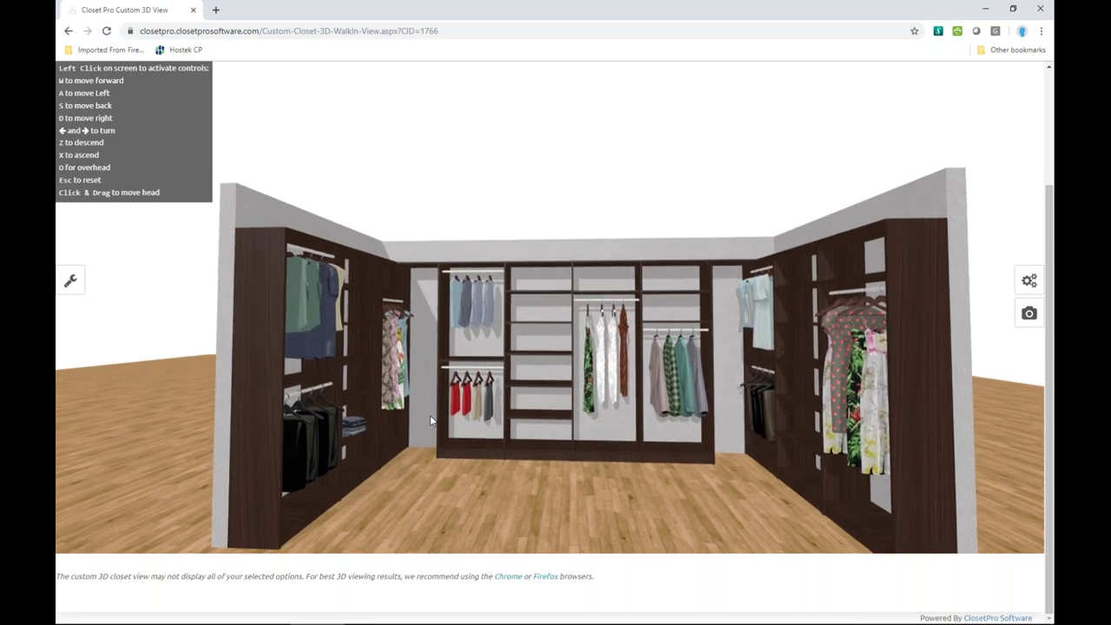
key("w")
key("w")
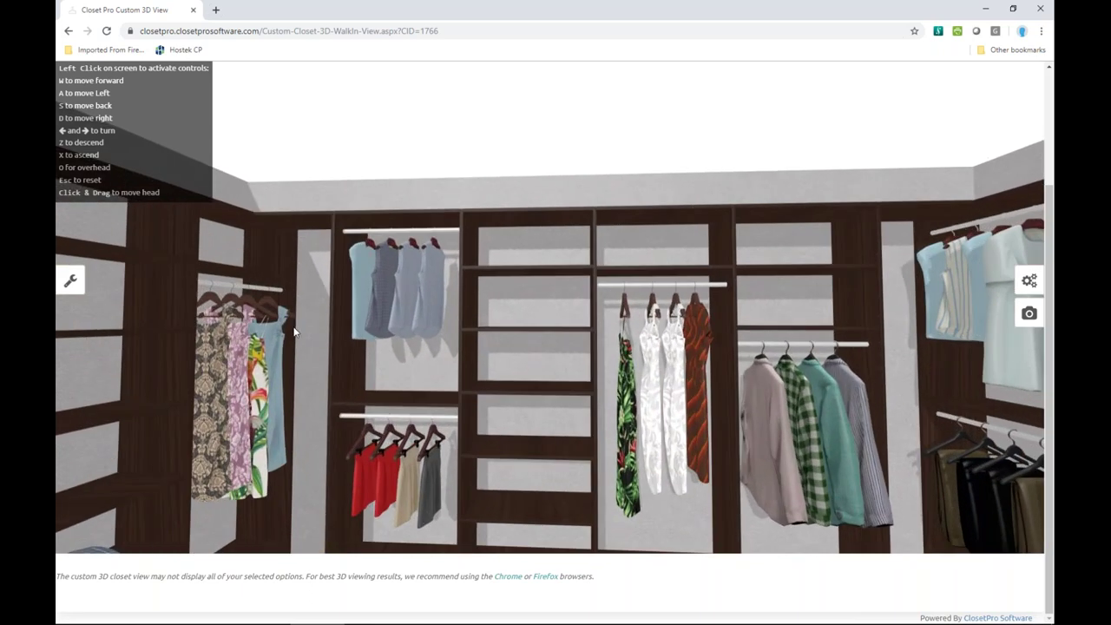
left_click_drag(281, 330, 455, 331)
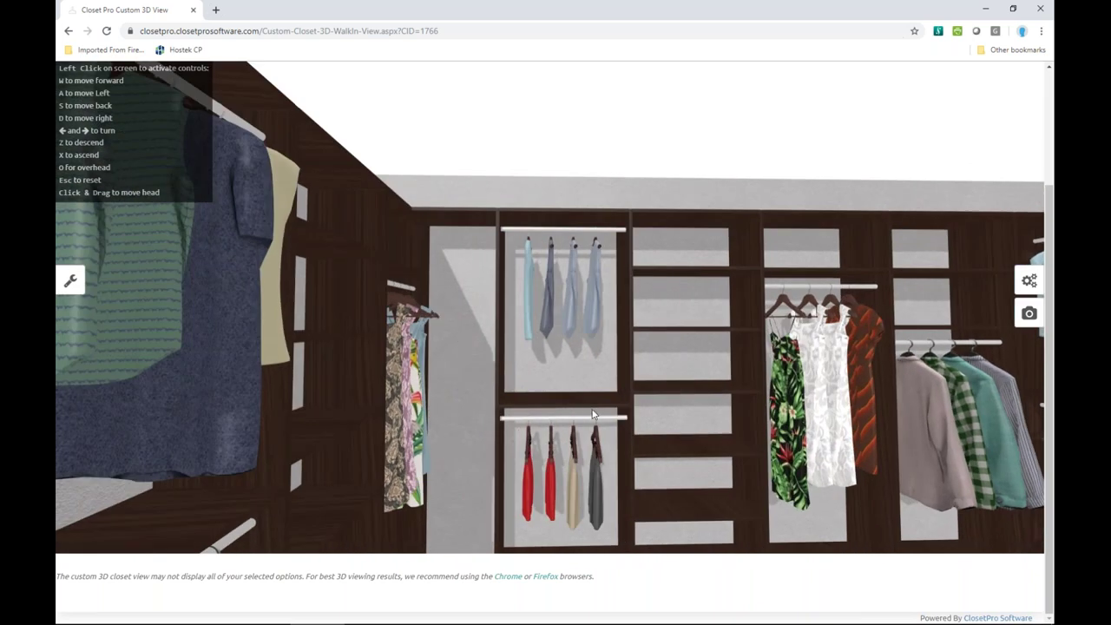
key("Right")
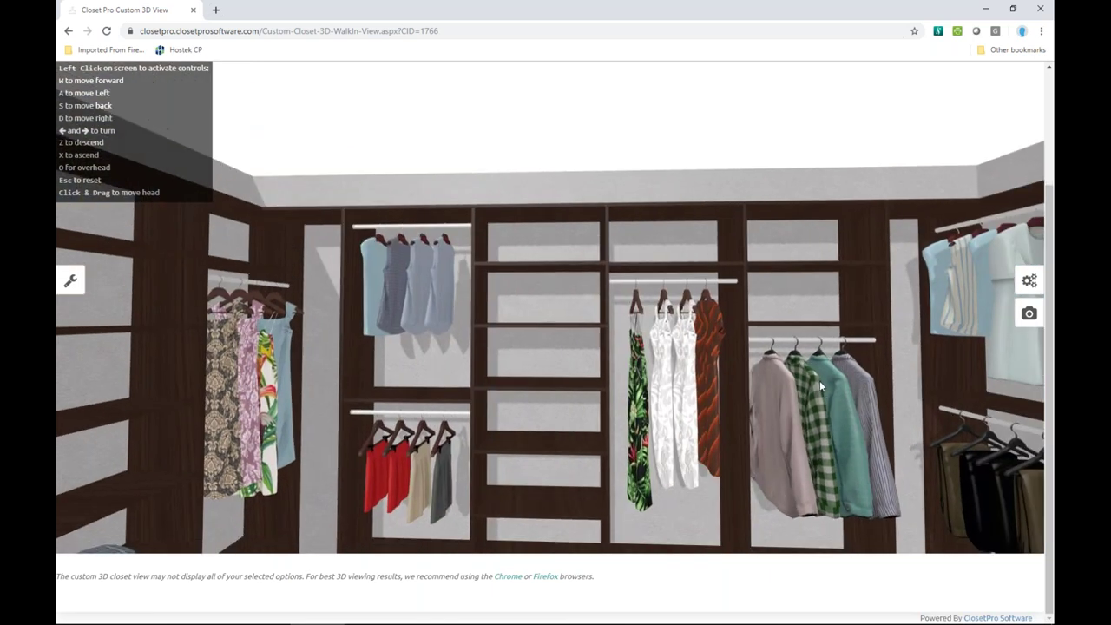
left_click_drag(819, 380, 767, 356)
key("o")
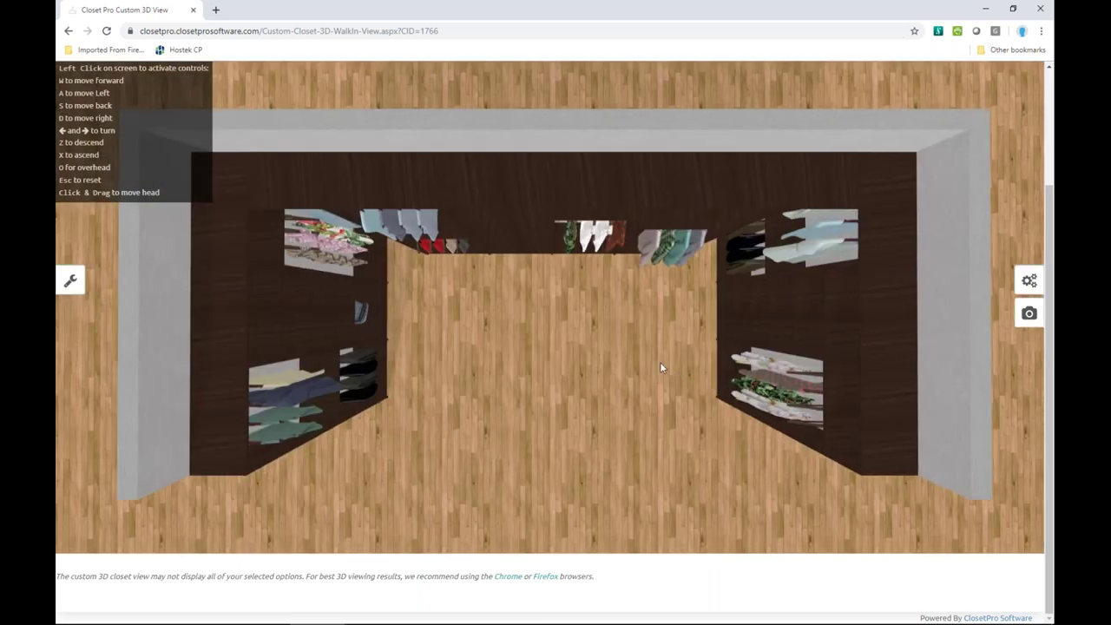
key("a")
key("z")
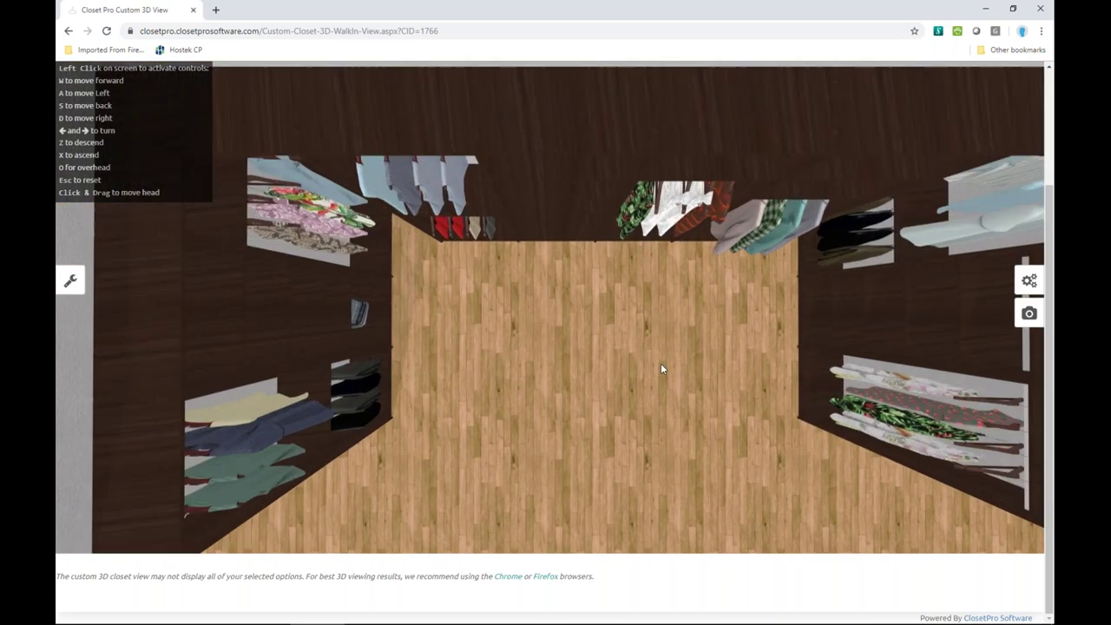
key("Escape")
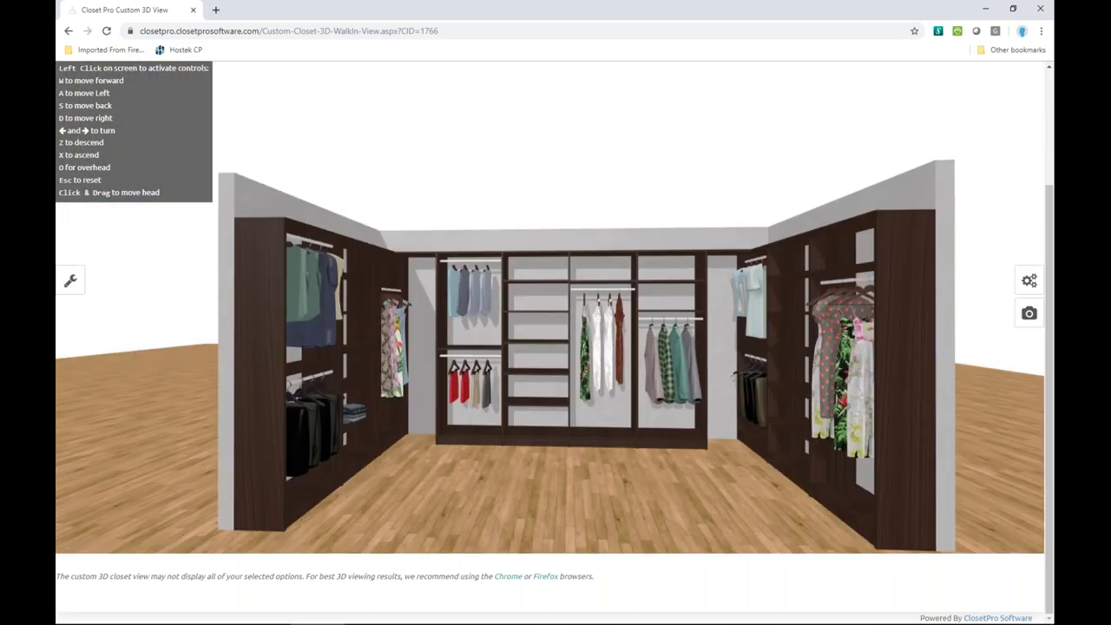
left_click(1029, 280)
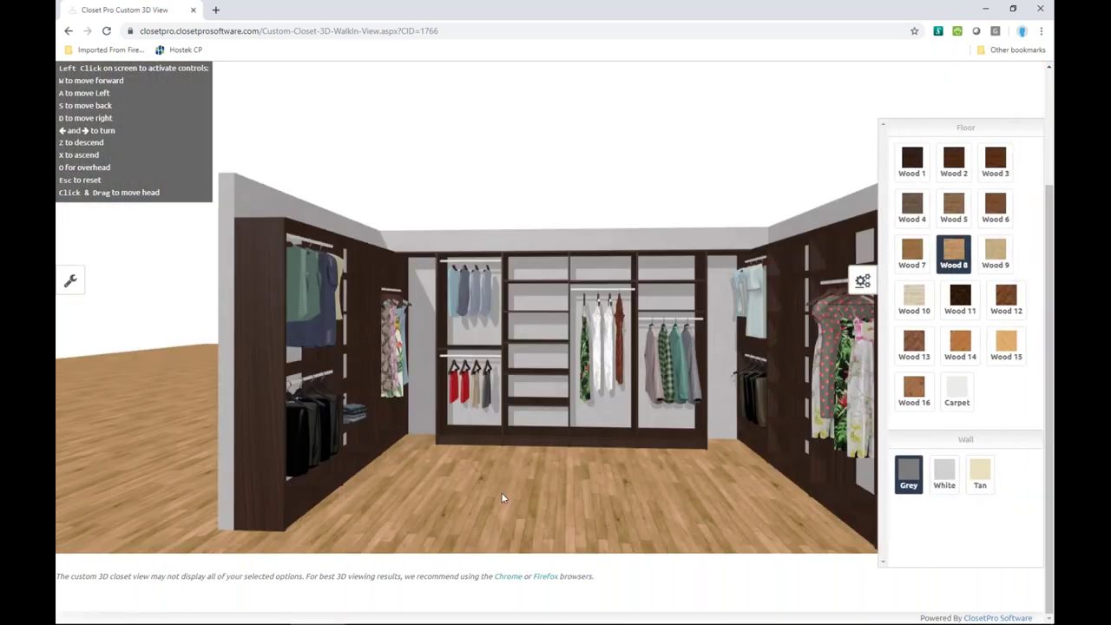
- Try Wood 3 and Wood 2 floors, settling on a Carpet floor with Tan walls
left_click(996, 160)
left_click(953, 158)
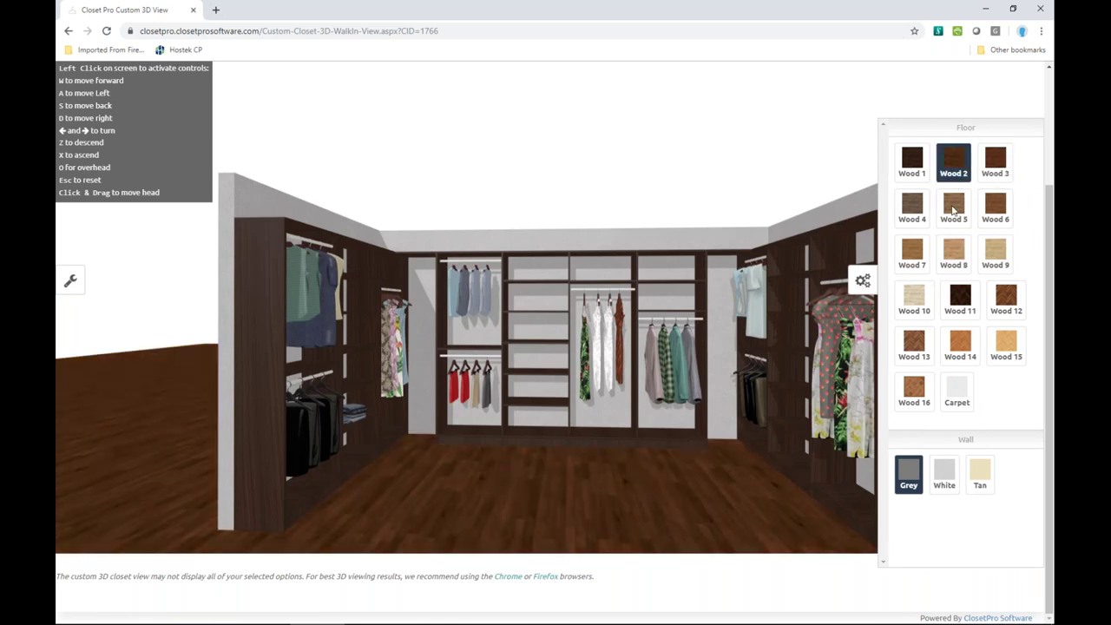
left_click(956, 393)
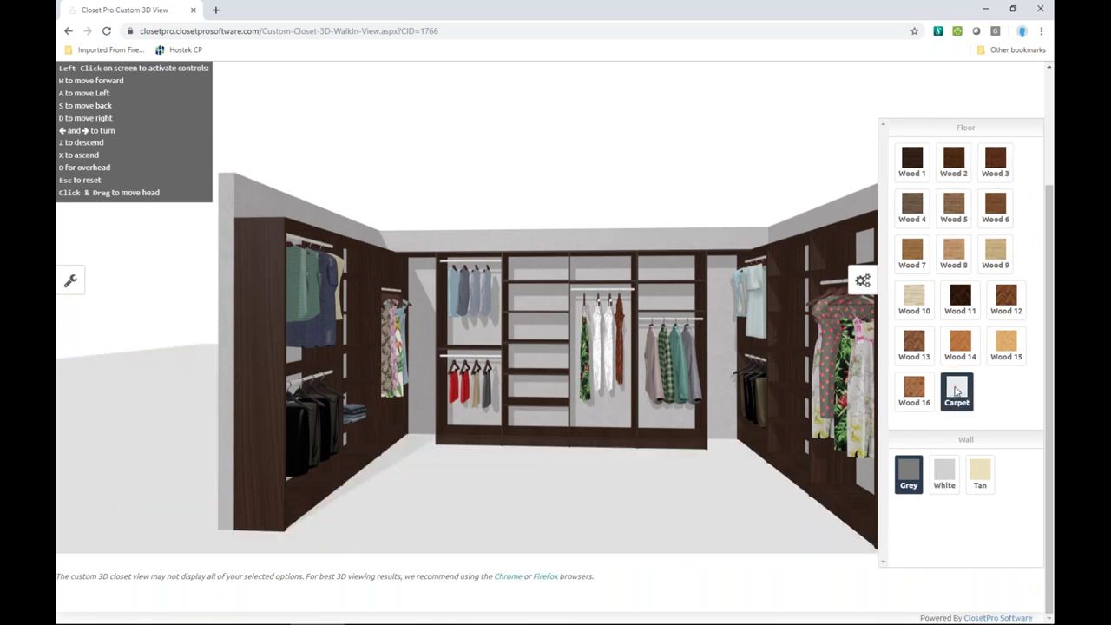
left_click(950, 478)
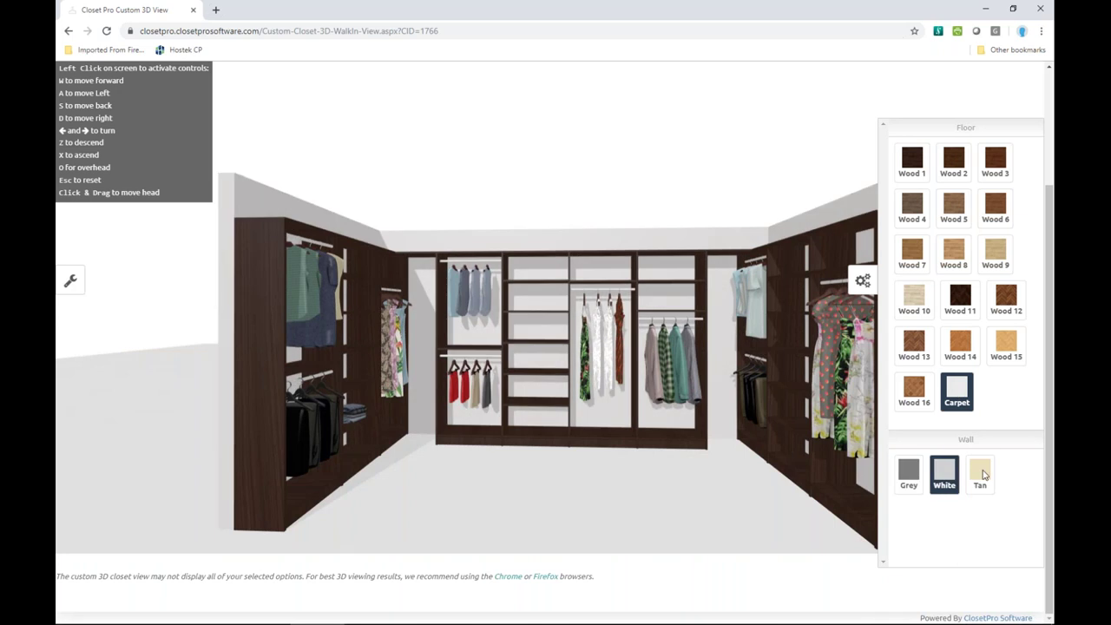
left_click(982, 473)
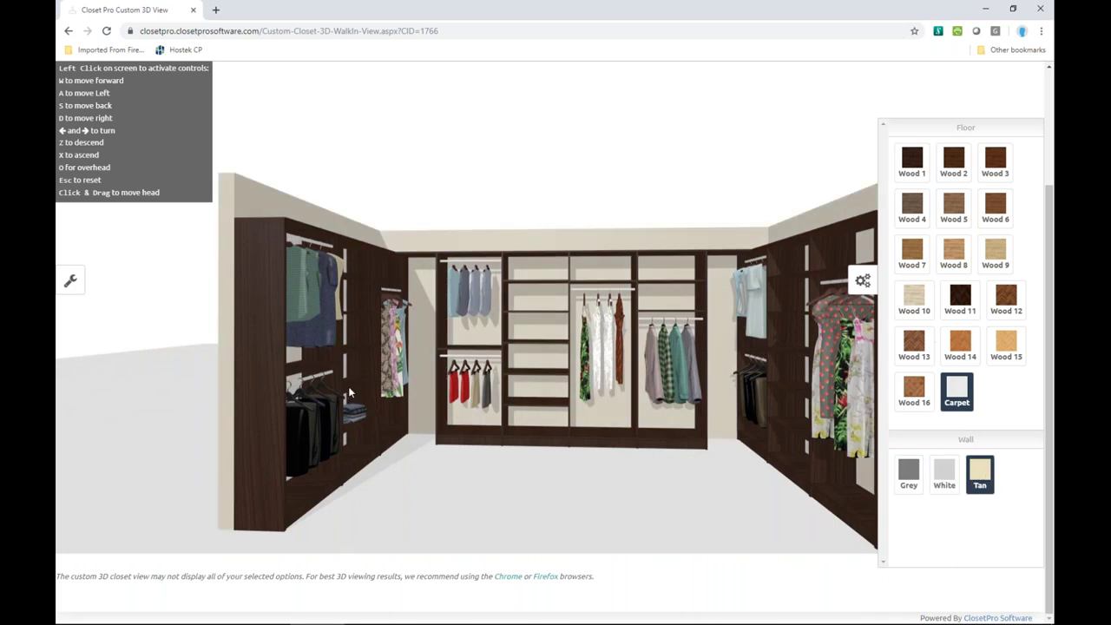
- Colour the walls teal and the floor red with the advanced colour pickers, then close the panels
left_click(72, 282)
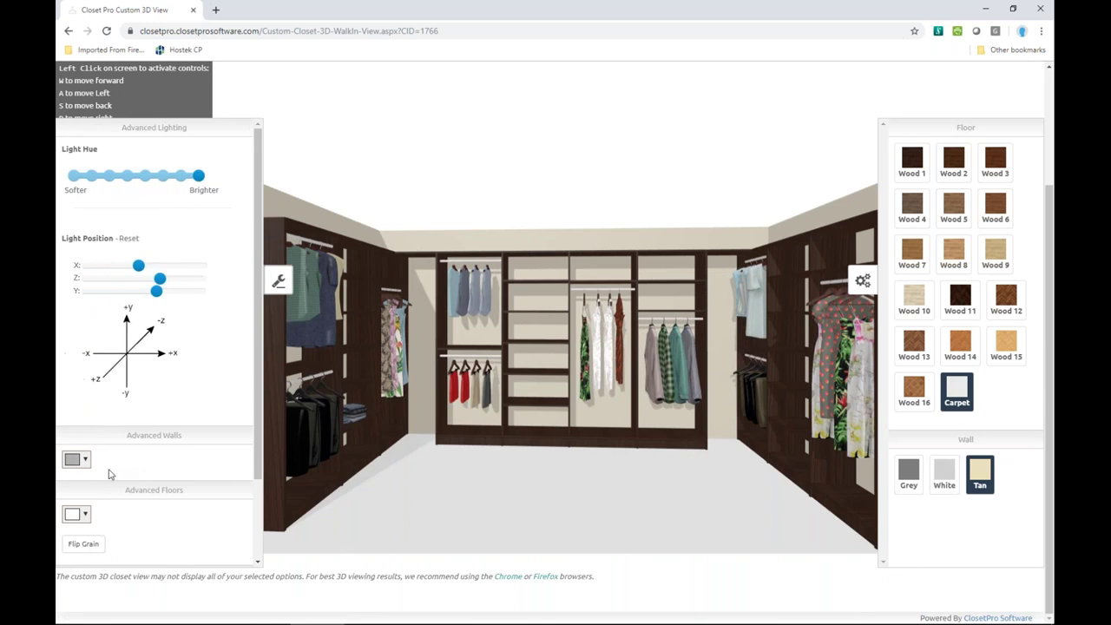
left_click(84, 461)
left_click(161, 519)
left_click_drag(137, 502, 143, 493)
left_click(210, 461)
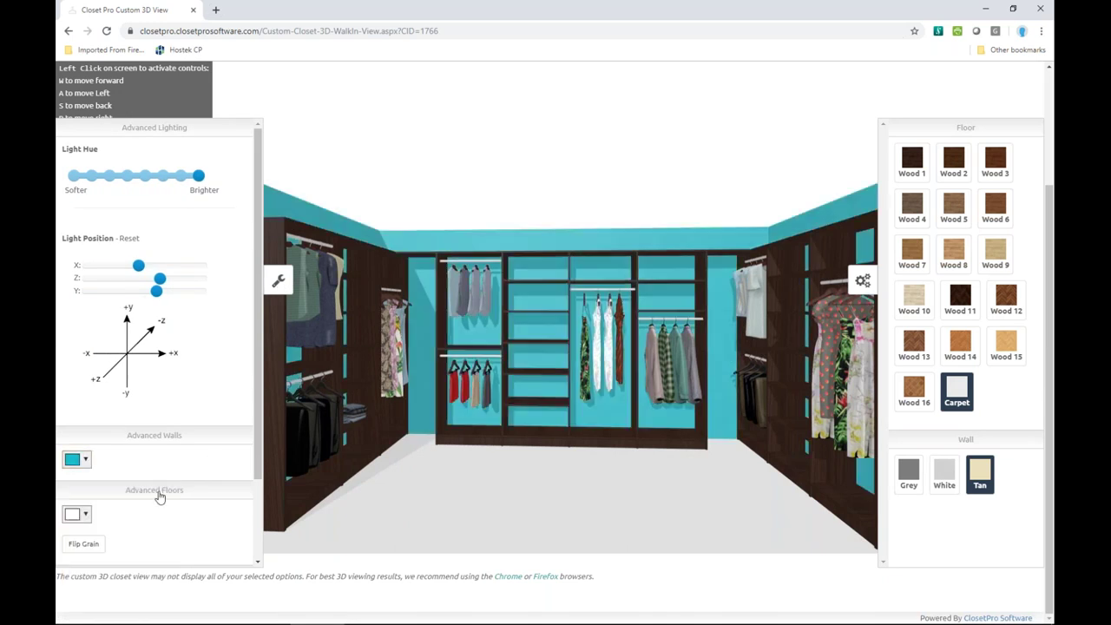
left_click(84, 518)
left_click(130, 420)
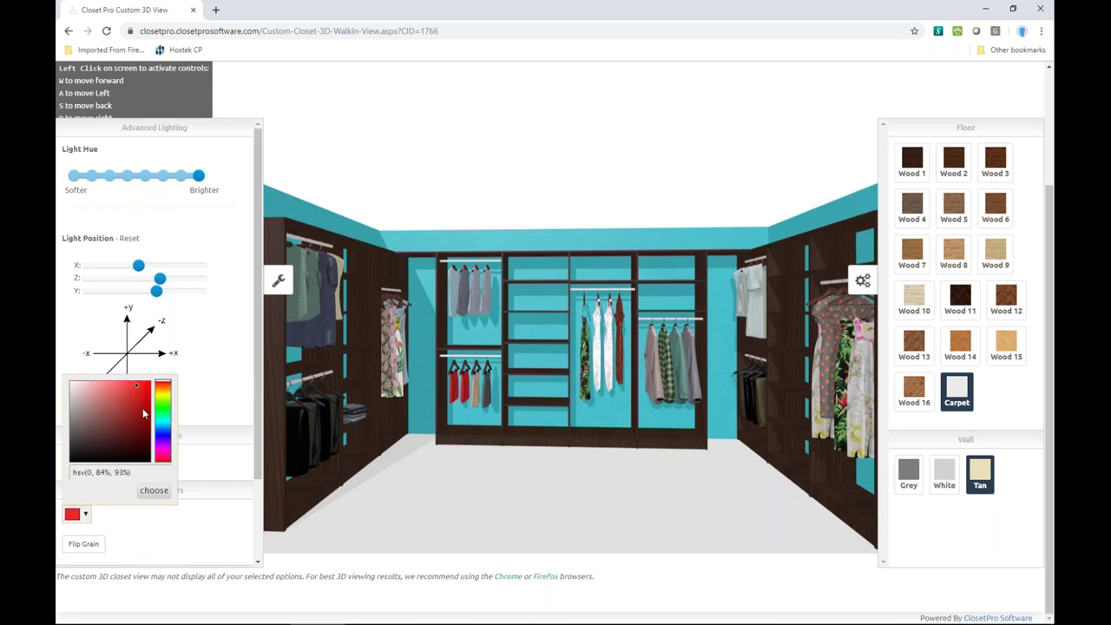
left_click(154, 491)
mouse_move(623, 438)
left_mouse_down()
mouse_move(607, 408)
mouse_move(642, 391)
mouse_move(636, 378)
mouse_move(614, 447)
left_mouse_up()
left_click(276, 281)
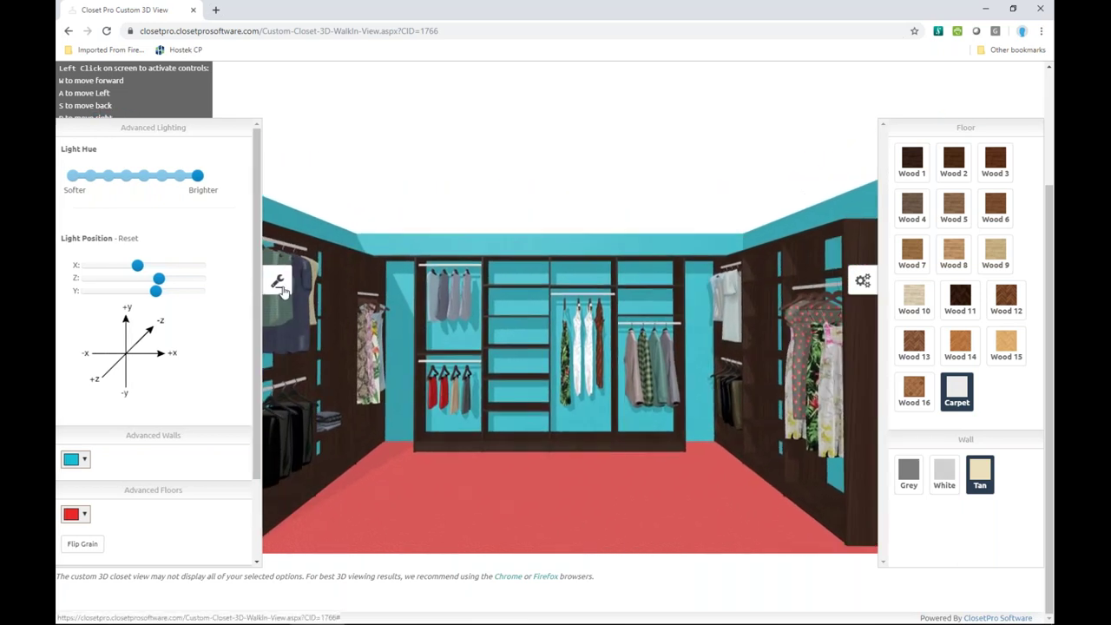
left_click(862, 282)
- Return to the closet design page and bring up the closet colour choices
scroll(964, 233, "up", 2)
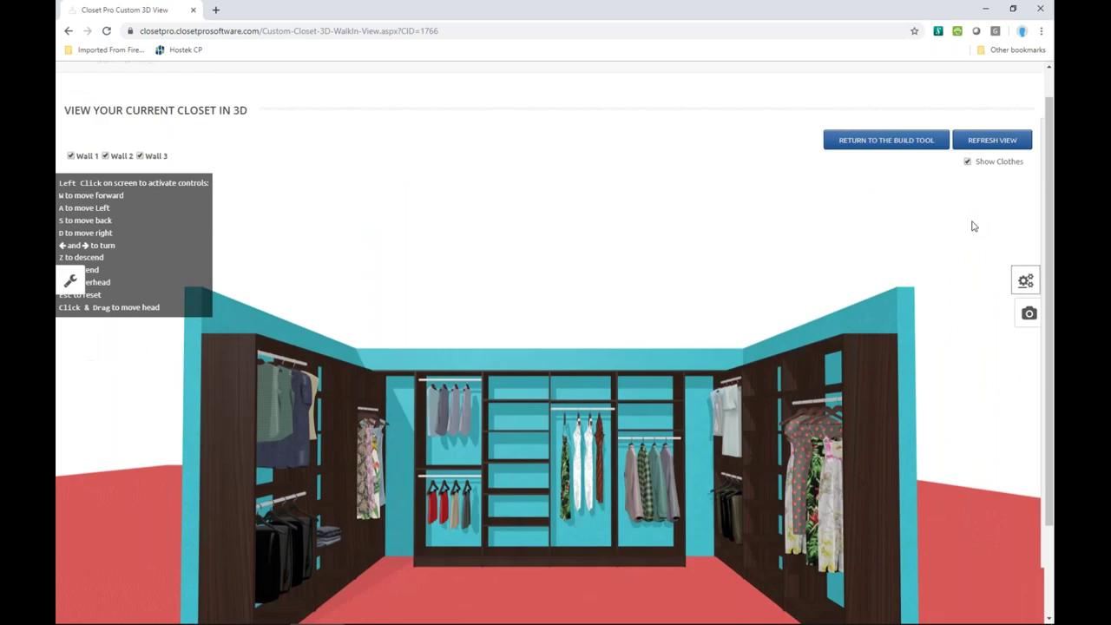
left_click(885, 174)
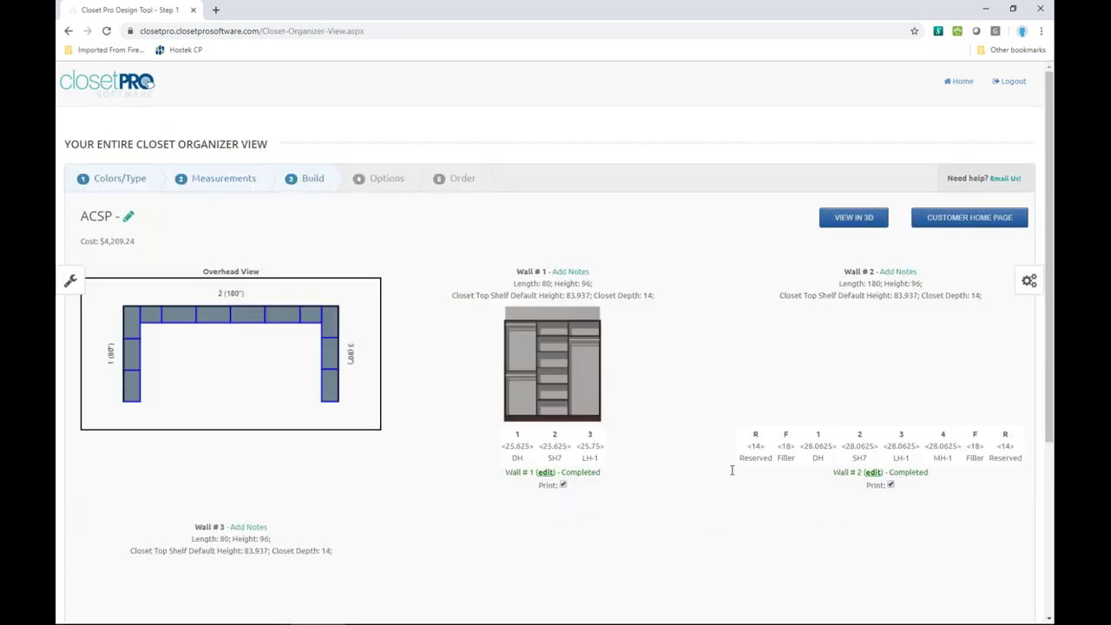
scroll(761, 448, "down", 1)
scroll(760, 448, "down", 1)
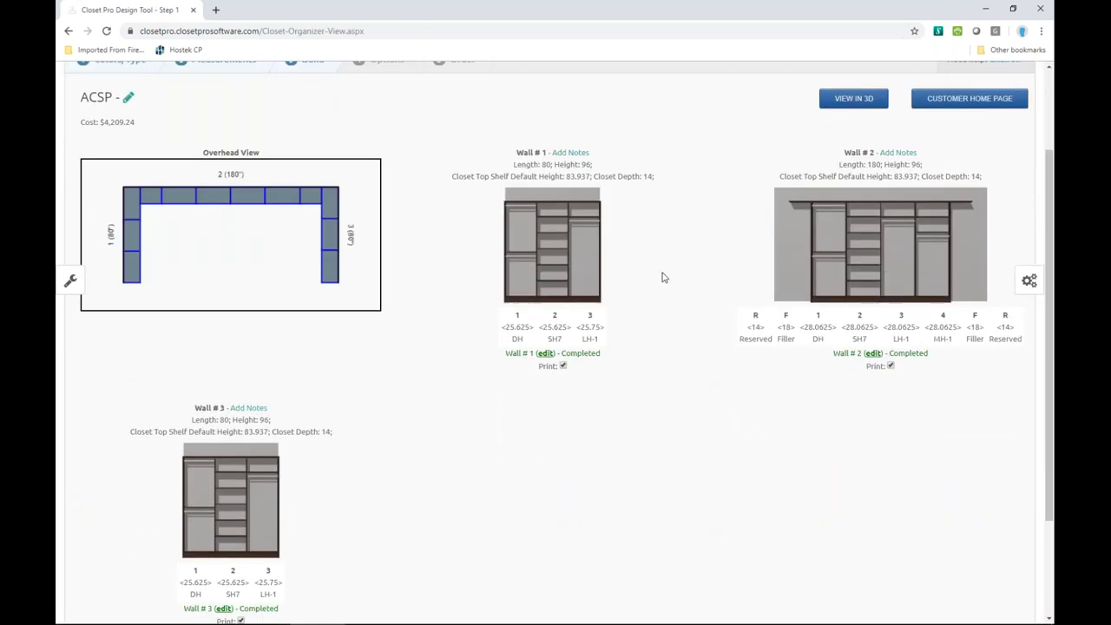
left_click(1029, 281)
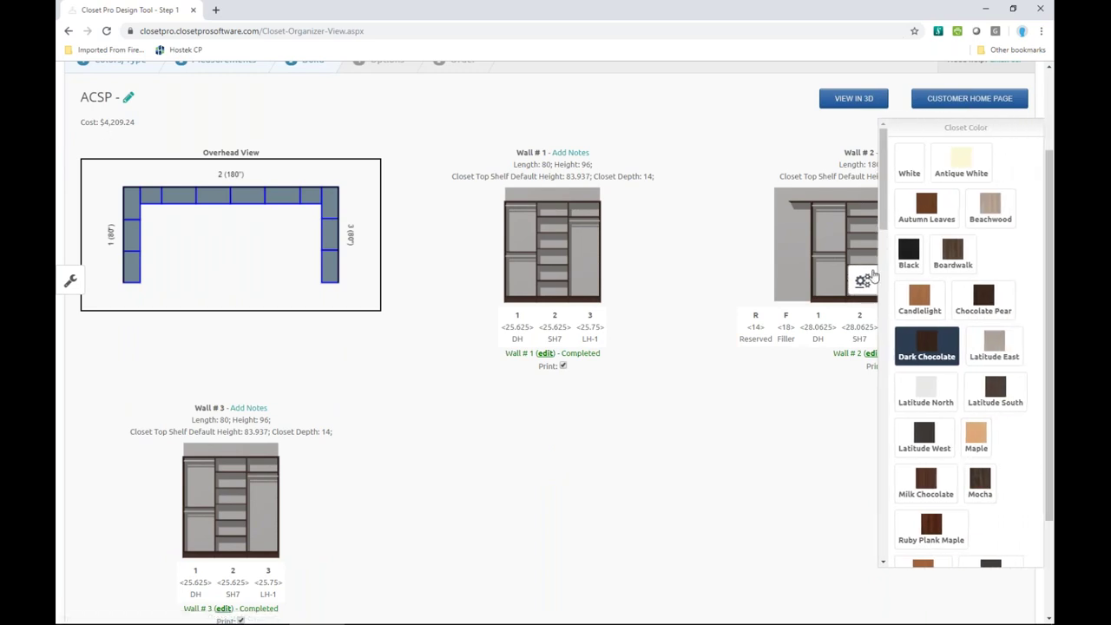
- Change the closet colour to Antique White and note the new cost
left_click(966, 165)
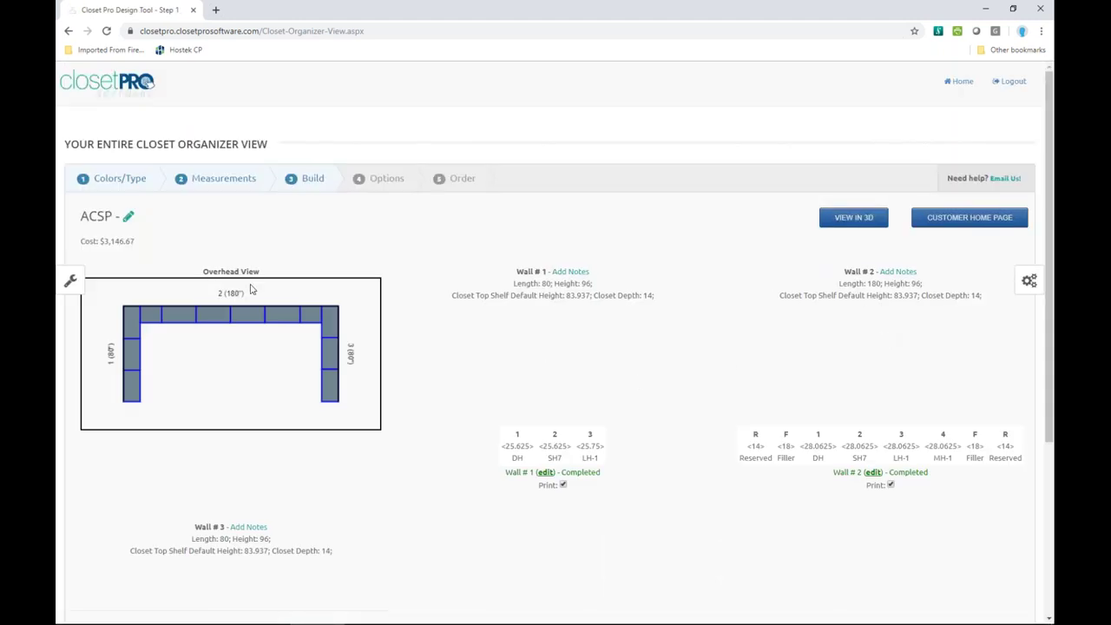
left_click_drag(104, 241, 141, 243)
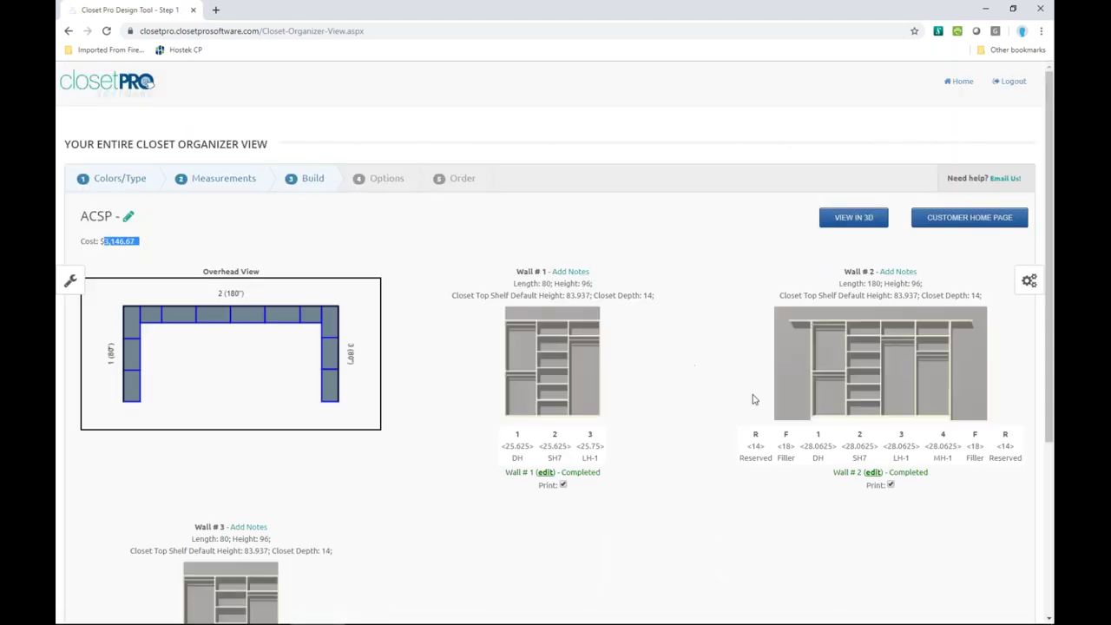
scroll(725, 373, "down", 3)
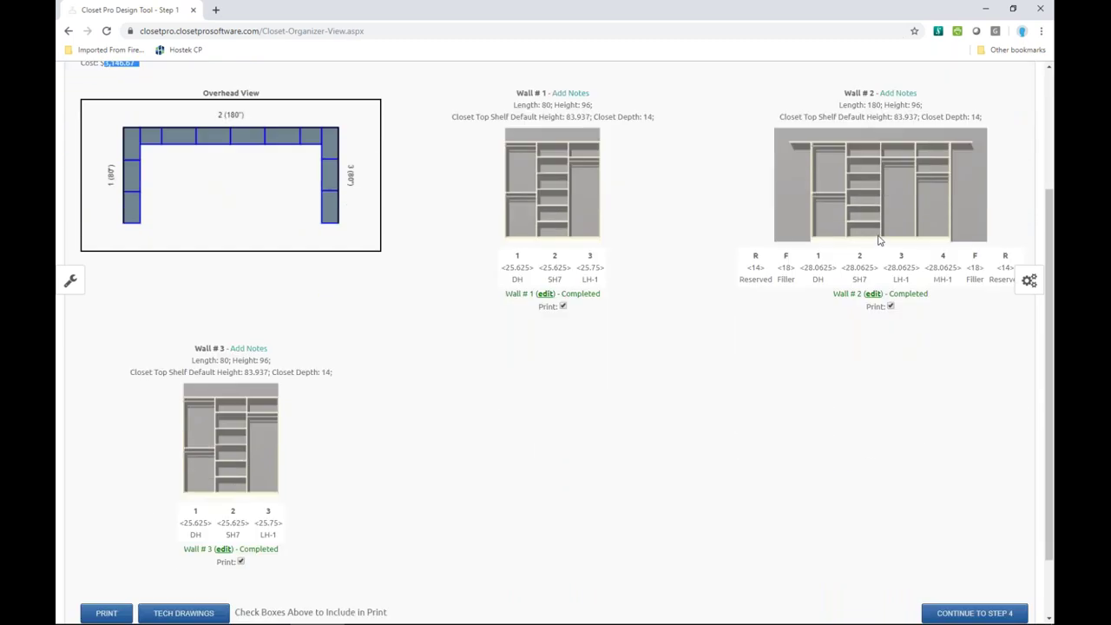
- Set the Closet Organizer Type to Wall, then return to the Customer Home Page
left_click(1028, 280)
scroll(985, 332, "down", 10)
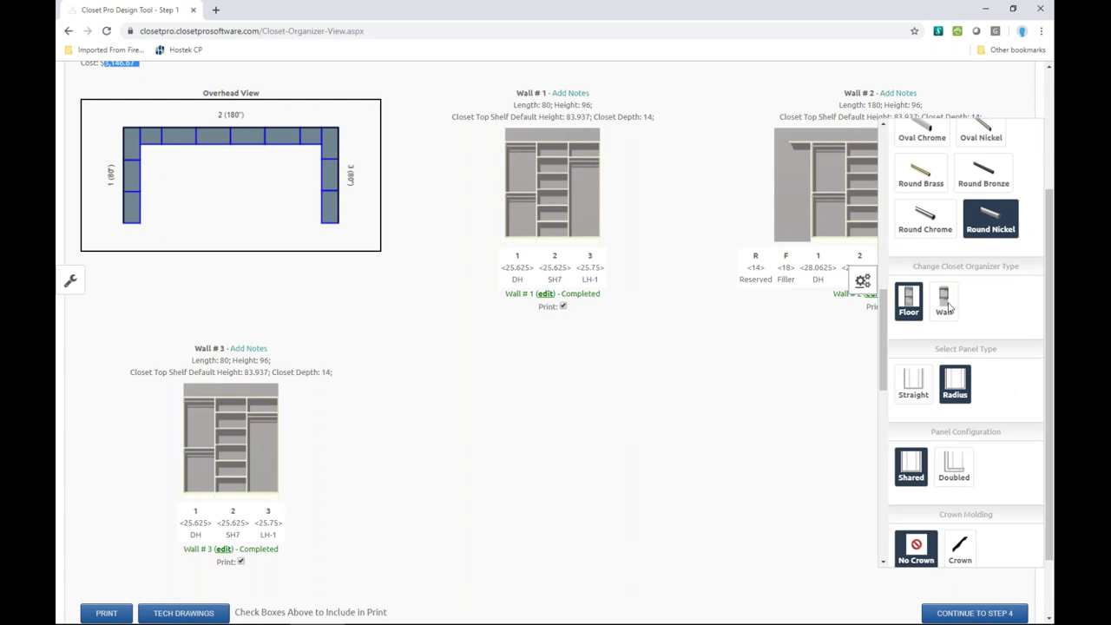
left_click(945, 302)
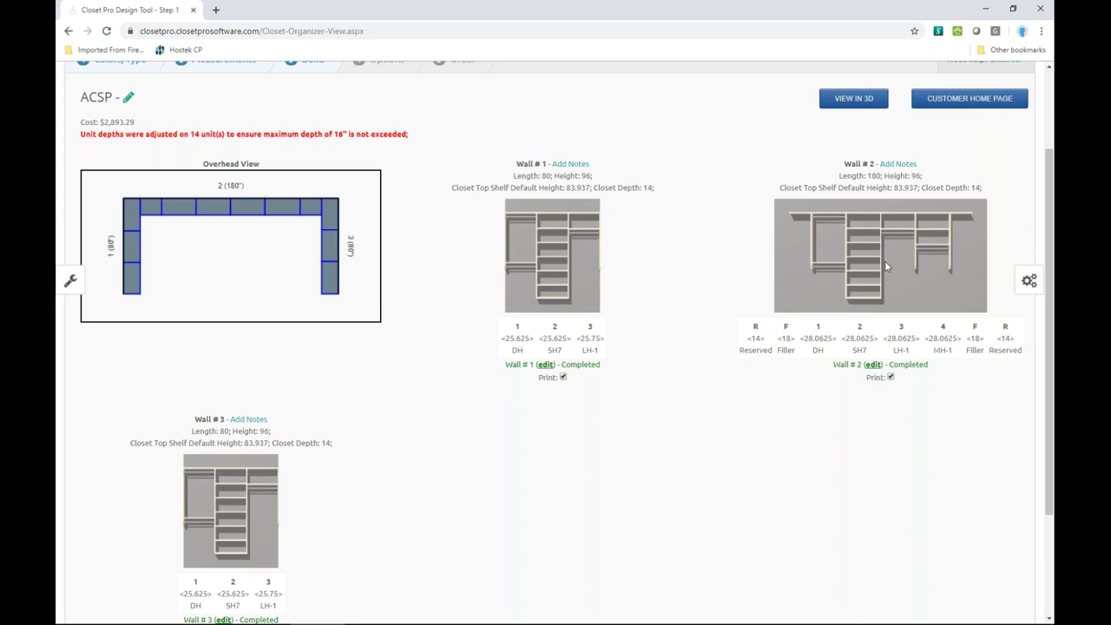
left_click(970, 101)
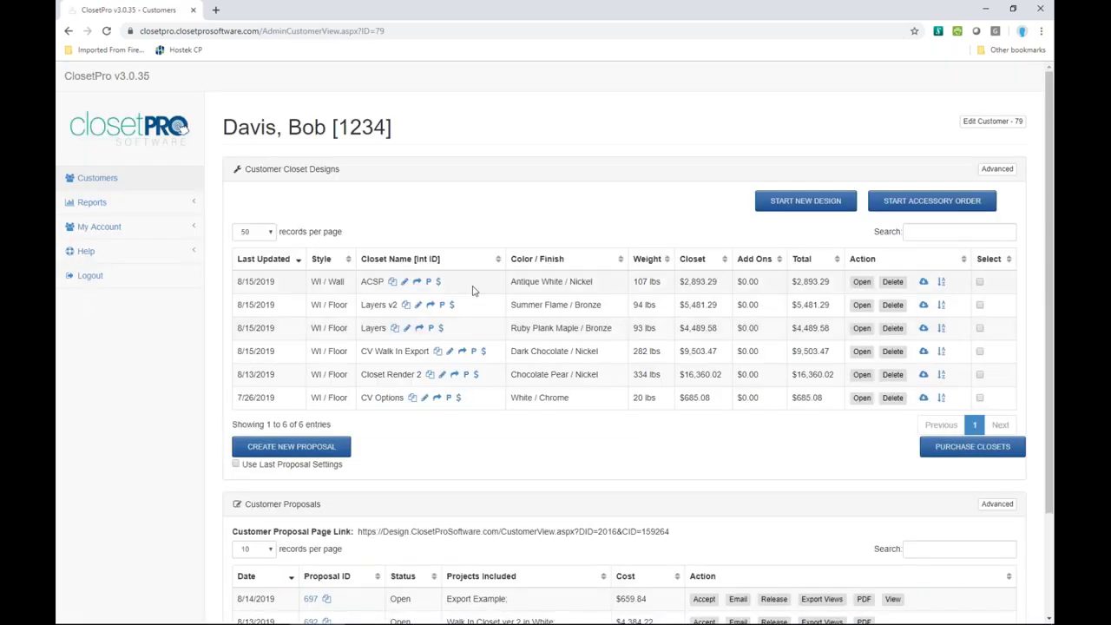
- Copy the ACSP design as 'ACSP on Floor' and open the copy
left_click(393, 282)
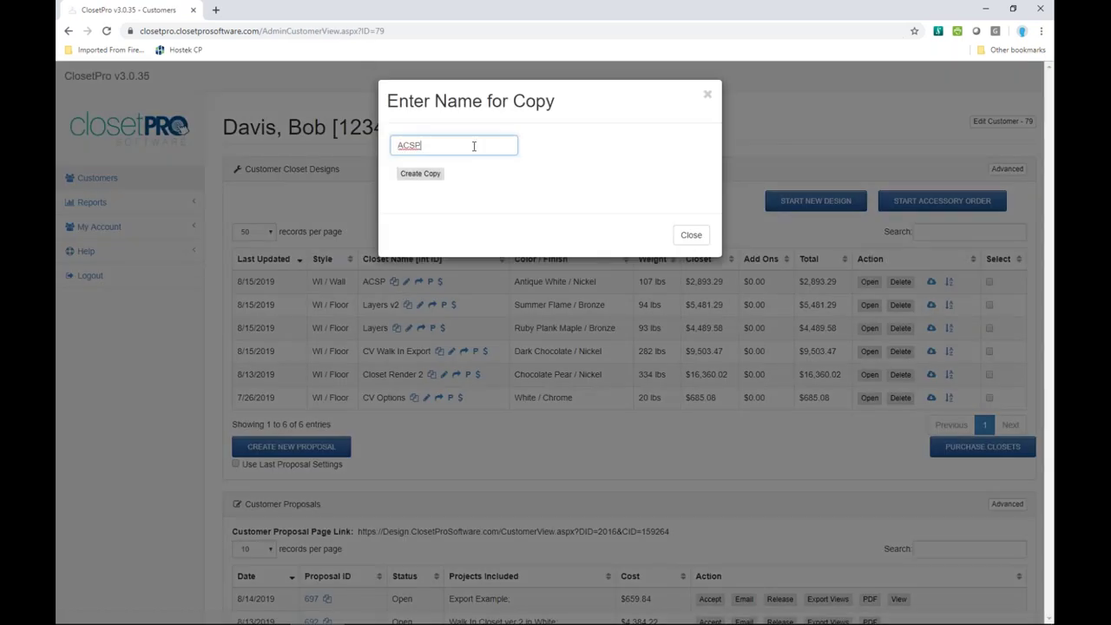
left_click(425, 175)
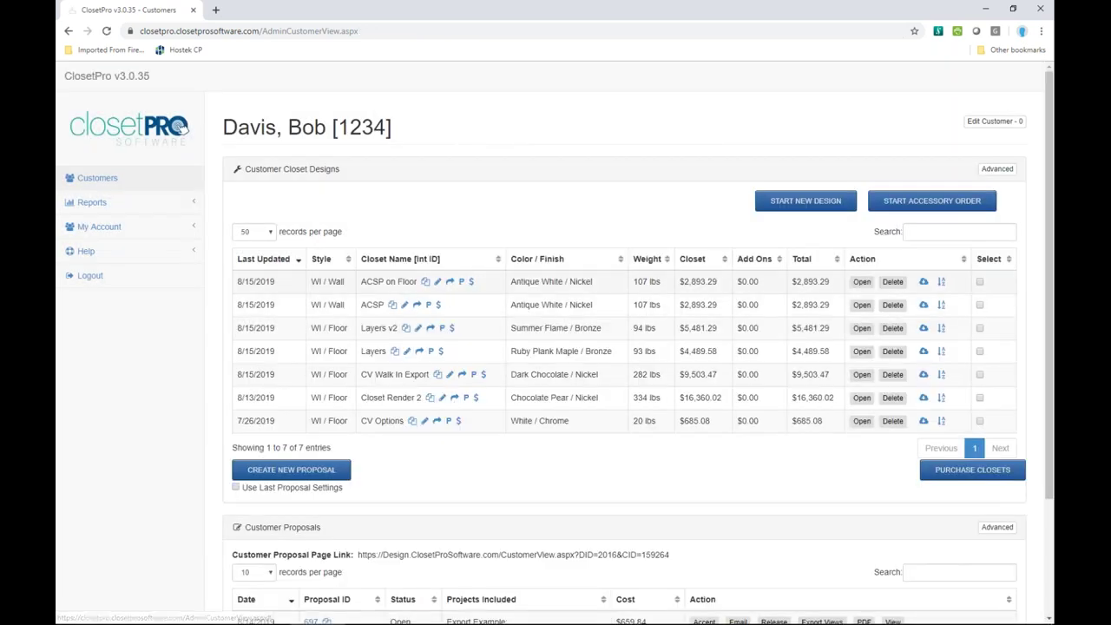
left_click(861, 281)
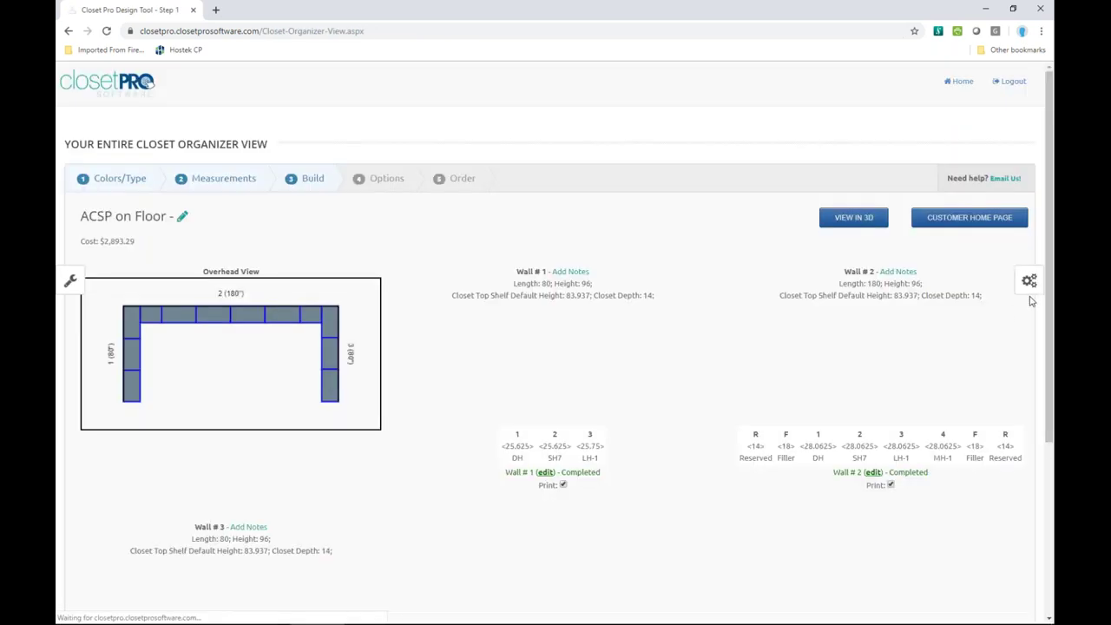
- Switch the organizer type to Floor, then reopen ACSP on Floor from the customer's home page
left_click(1029, 280)
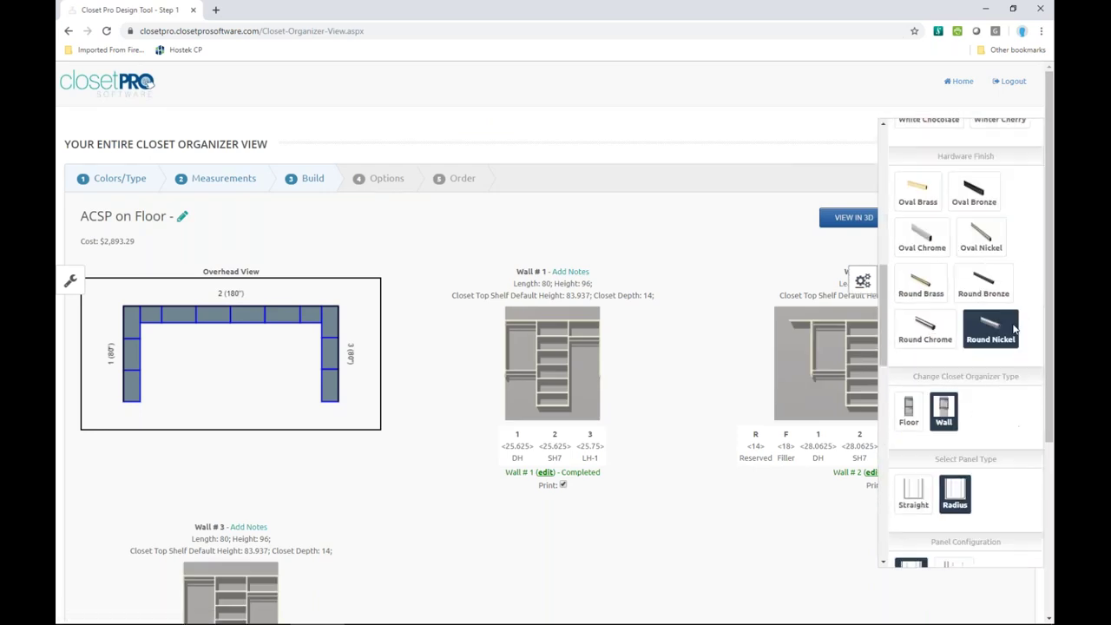
scroll(939, 400, "down", 1)
left_click(909, 365)
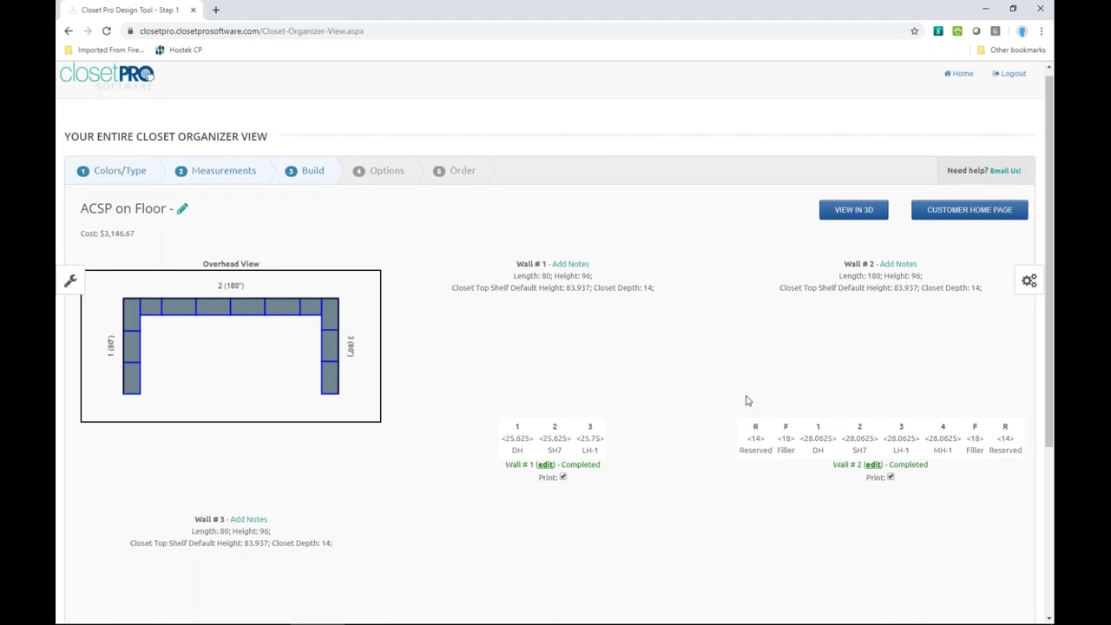
scroll(744, 399, "down", 2)
scroll(744, 400, "up", 3)
left_click(970, 159)
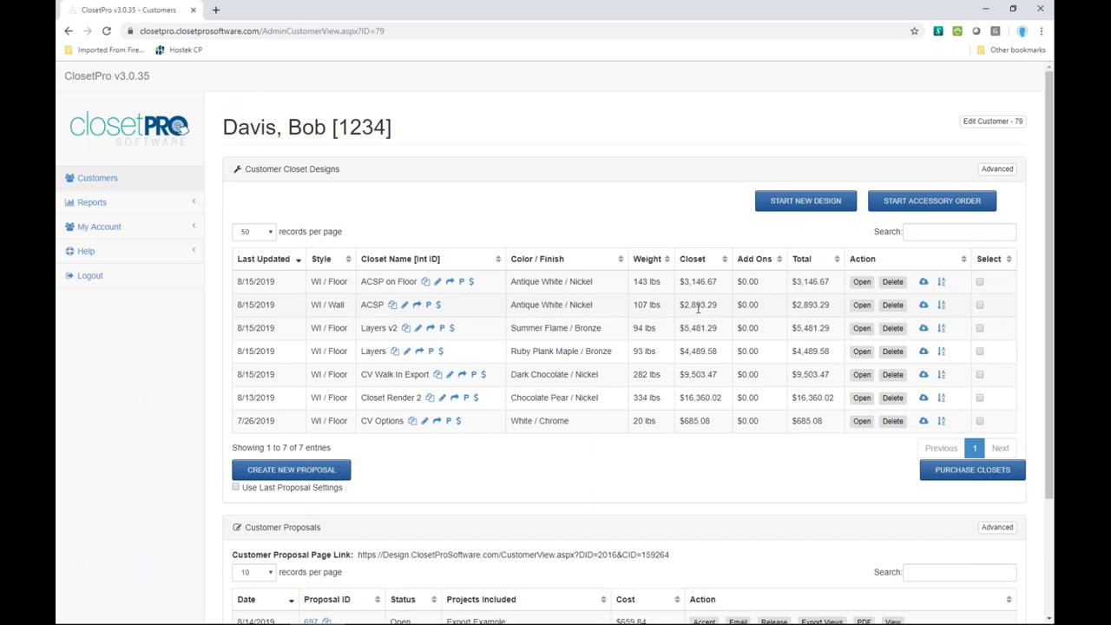
left_click(862, 281)
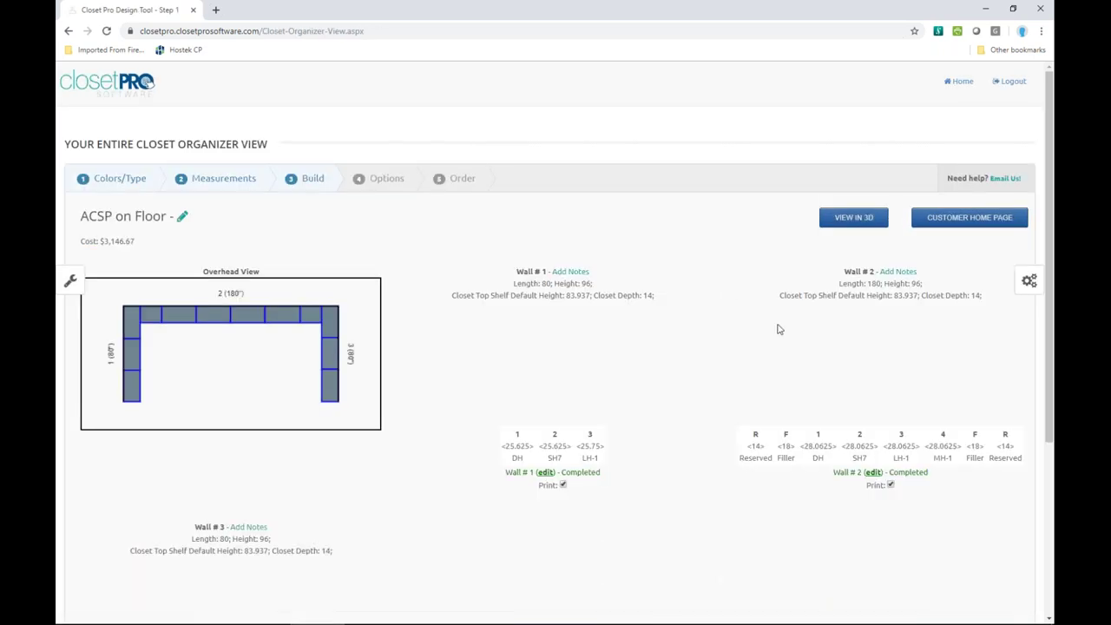
- Recolour the whole closet Dark Chocolate and open Wall 1 in the build editor
scroll(694, 347, "down", 2)
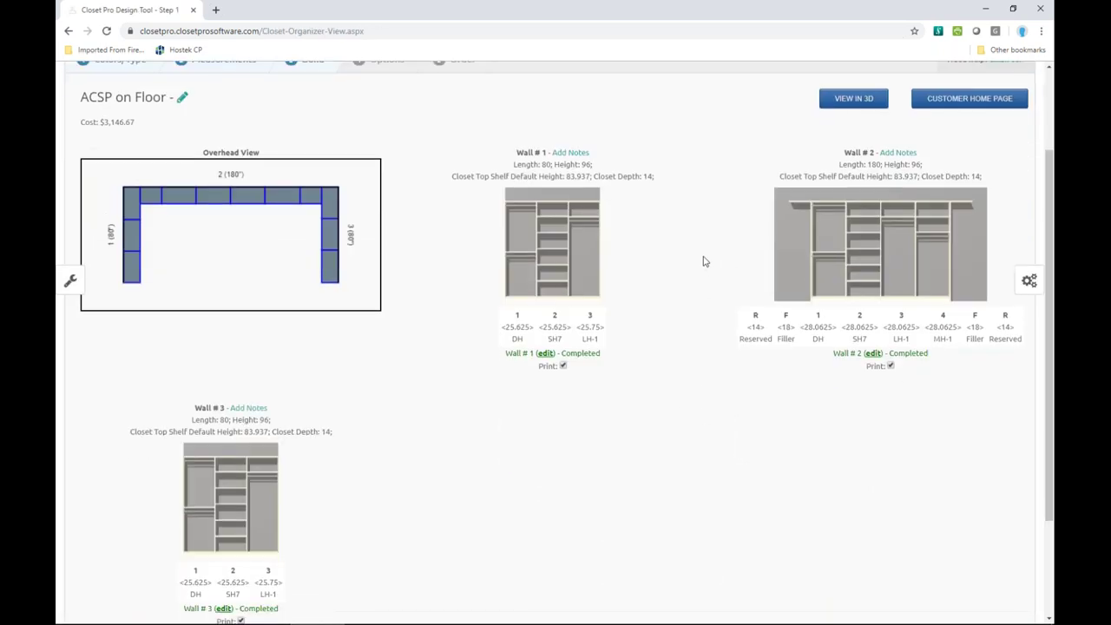
left_click(1039, 284)
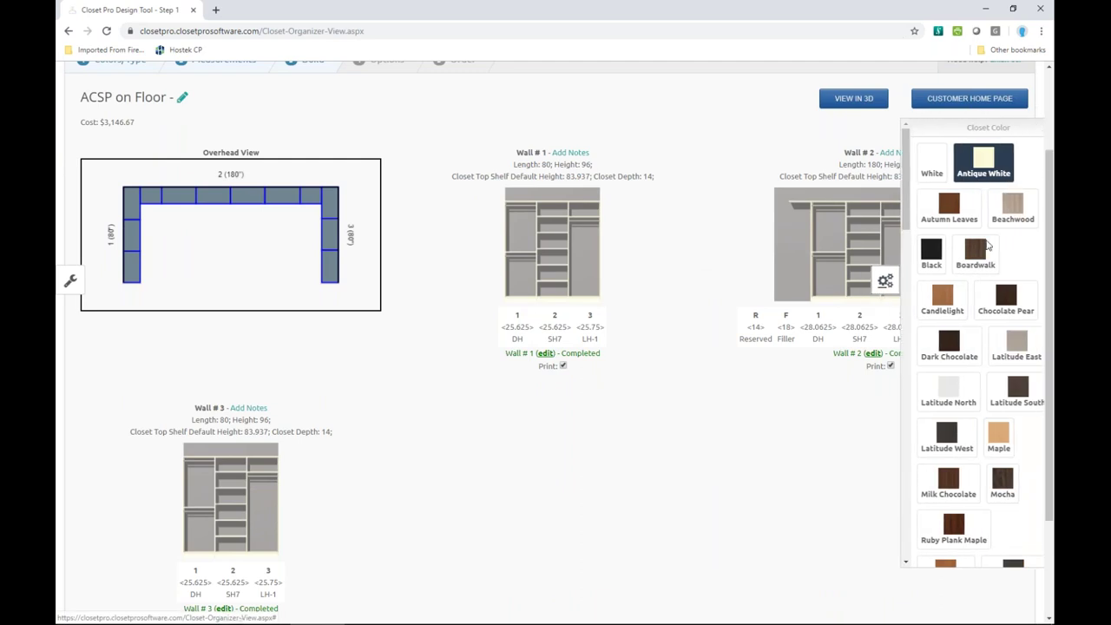
left_click(926, 345)
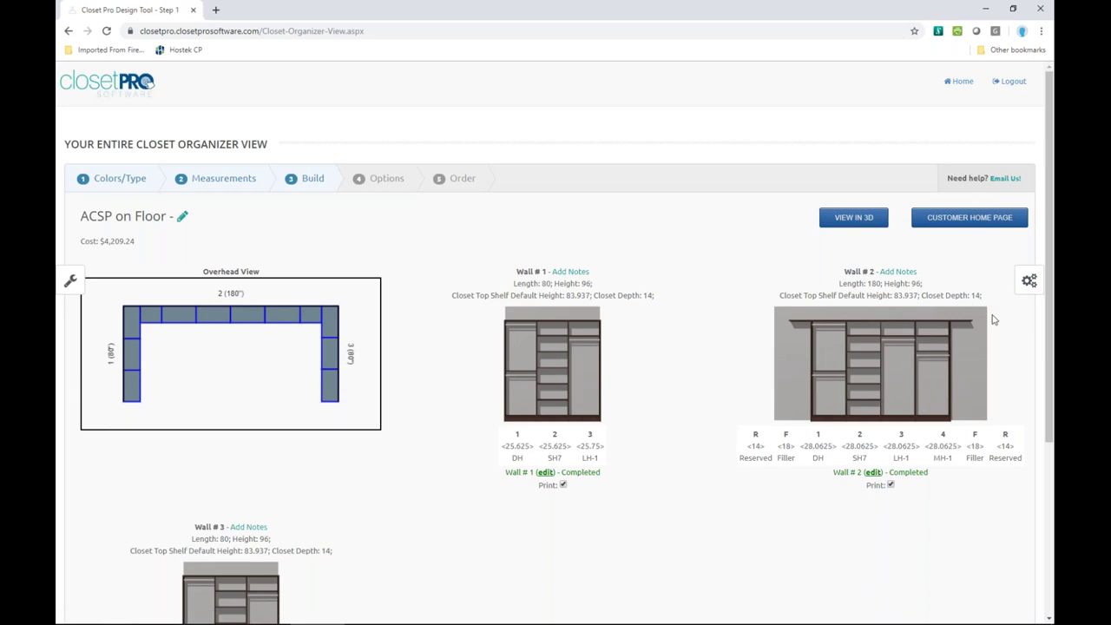
scroll(1000, 316, "down", 1)
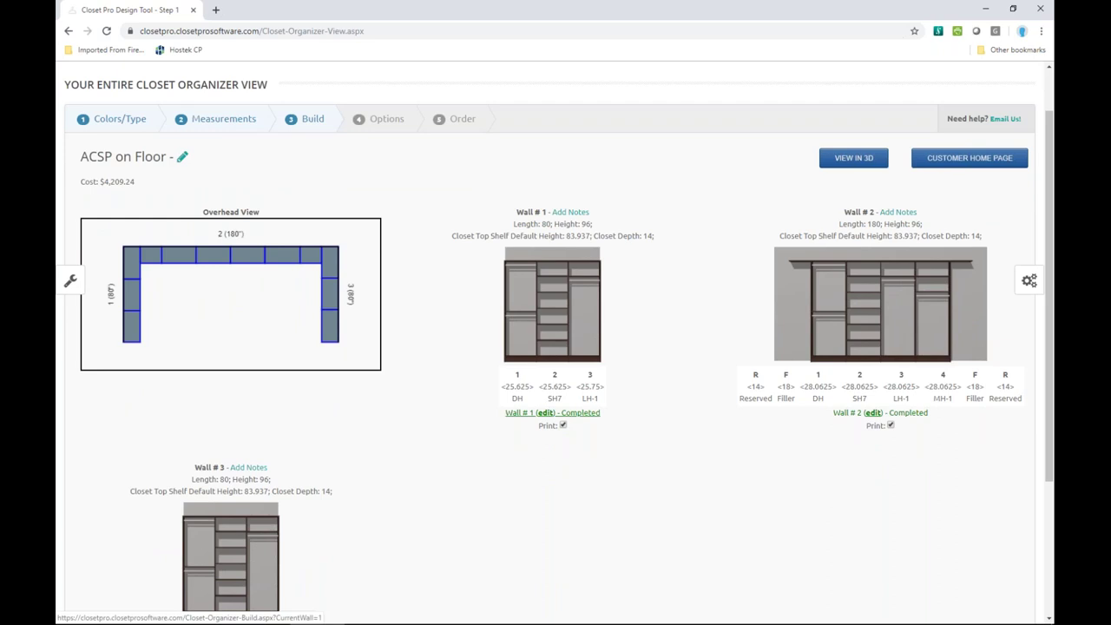
left_click(571, 418)
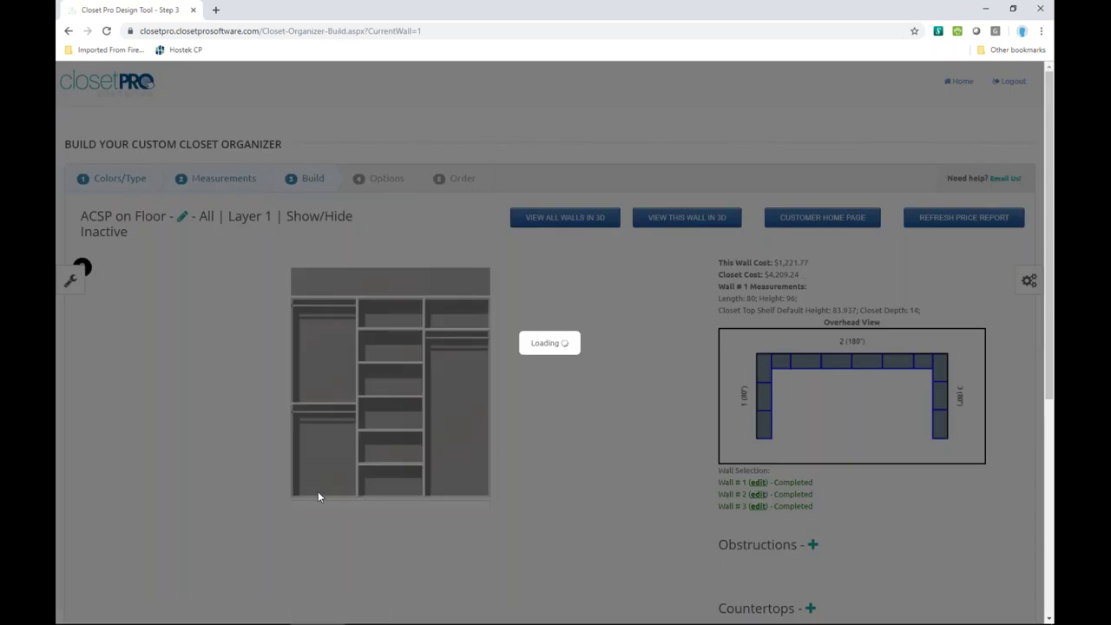
- Set units 1 and 3 on Wall 1 to the Wall style
mouse_move(326, 397)
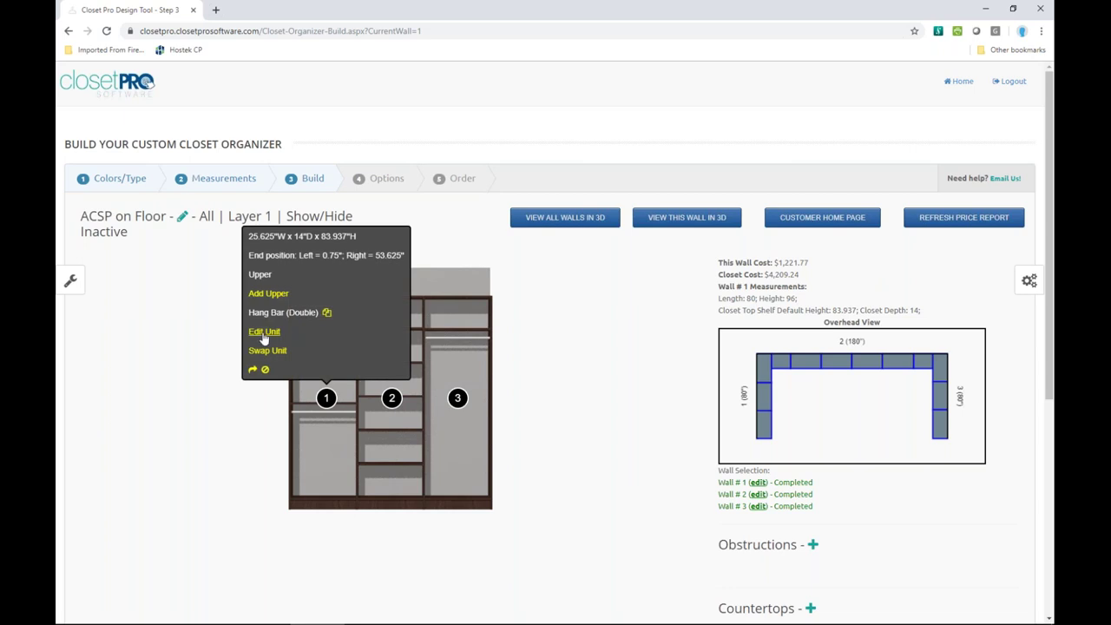
left_click(264, 333)
left_click(405, 290)
left_click(318, 324)
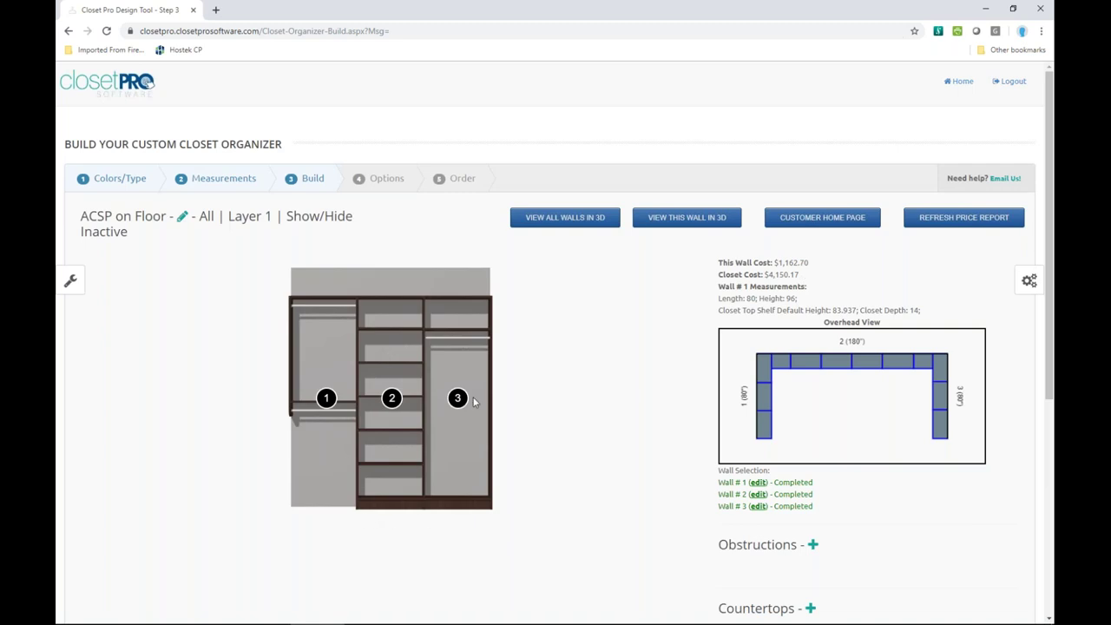
left_click(464, 397)
left_click(411, 337)
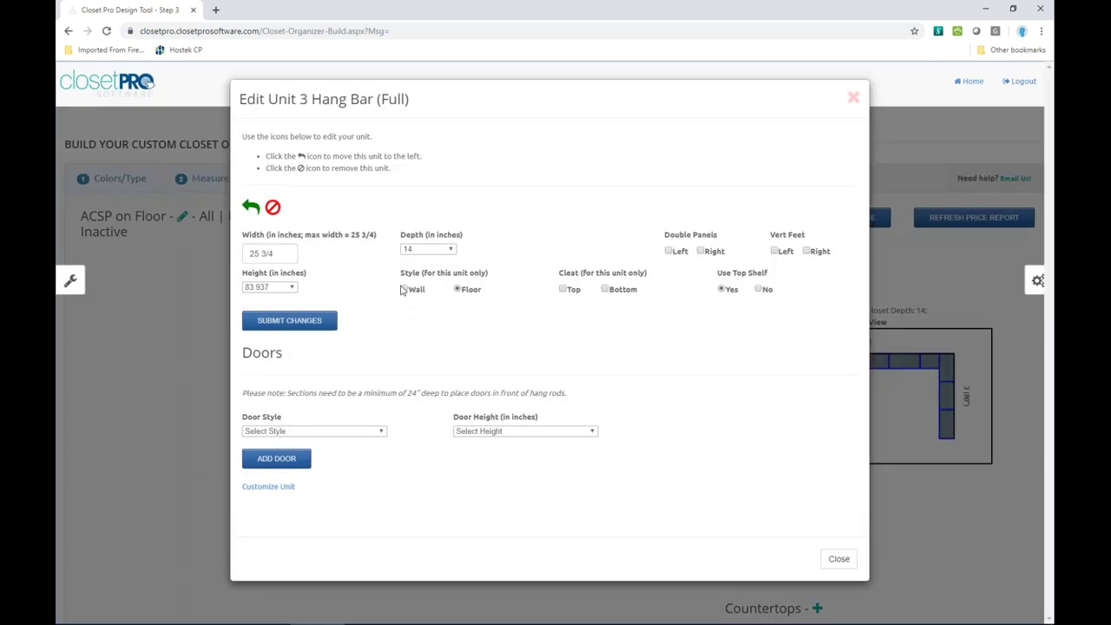
left_click(405, 290)
left_click(261, 322)
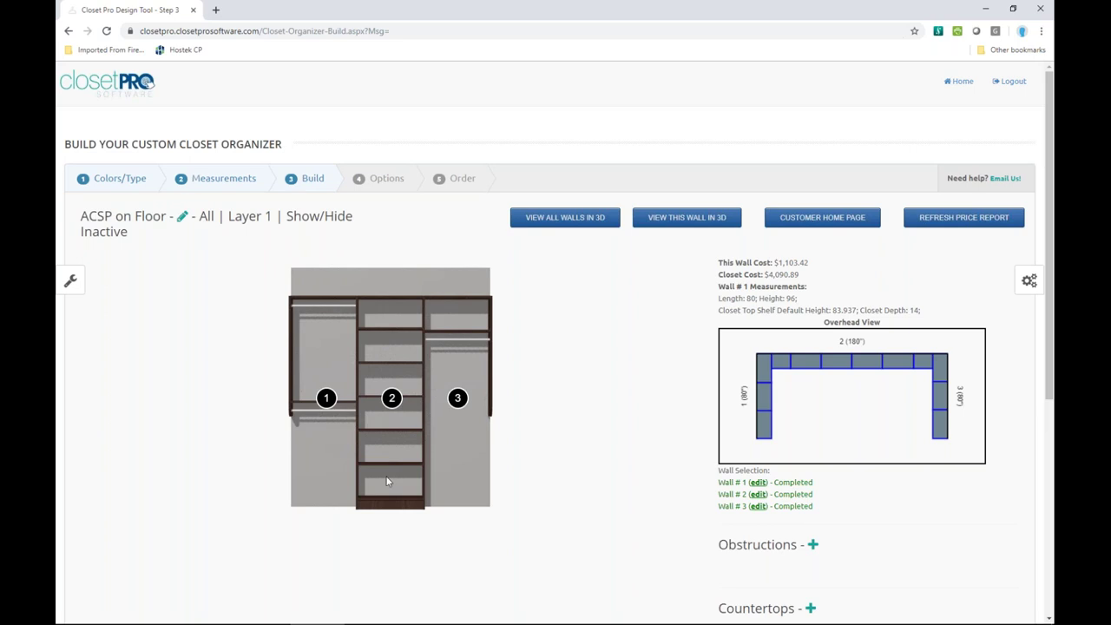
- Make unit 2 20 inches deep and 90.236 inches tall, then view Wall 1 in 3D
left_click(391, 397)
left_click(365, 395)
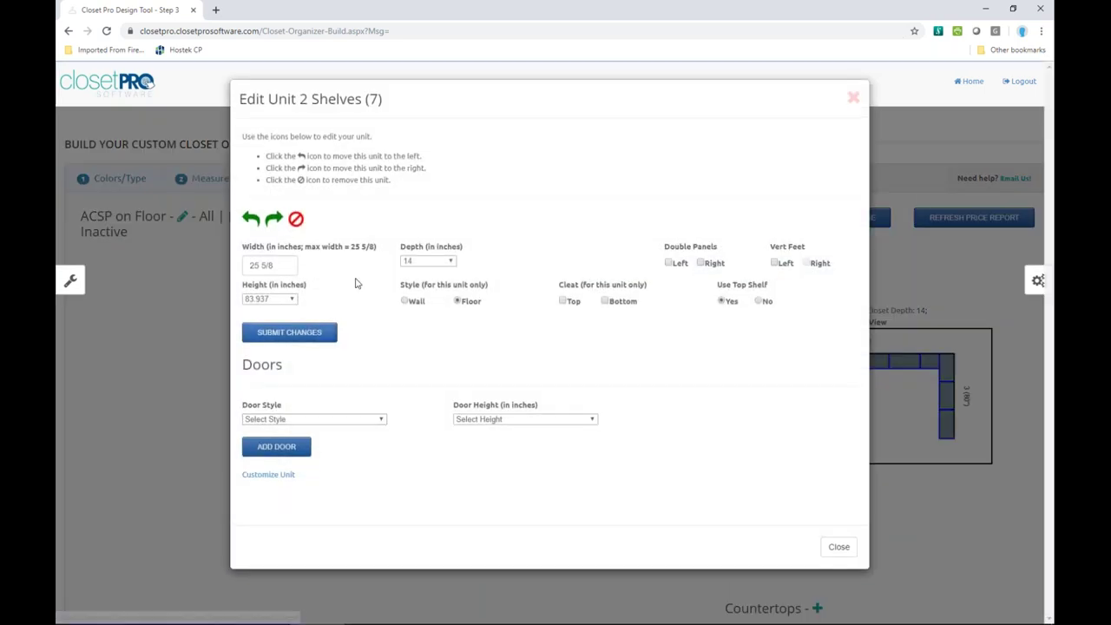
left_click(442, 260)
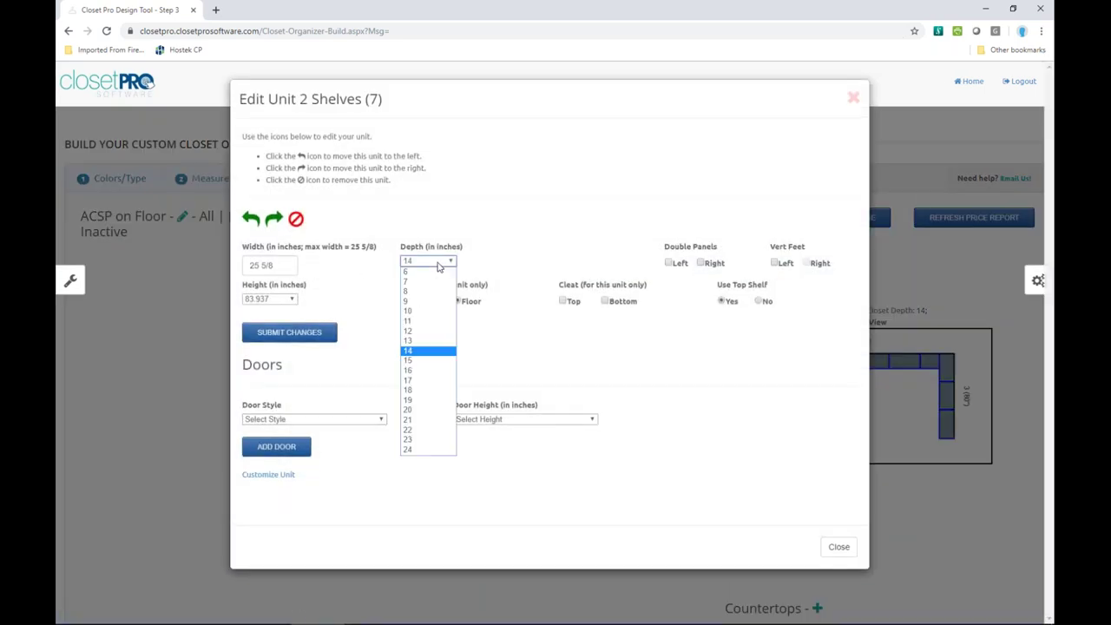
left_click(423, 410)
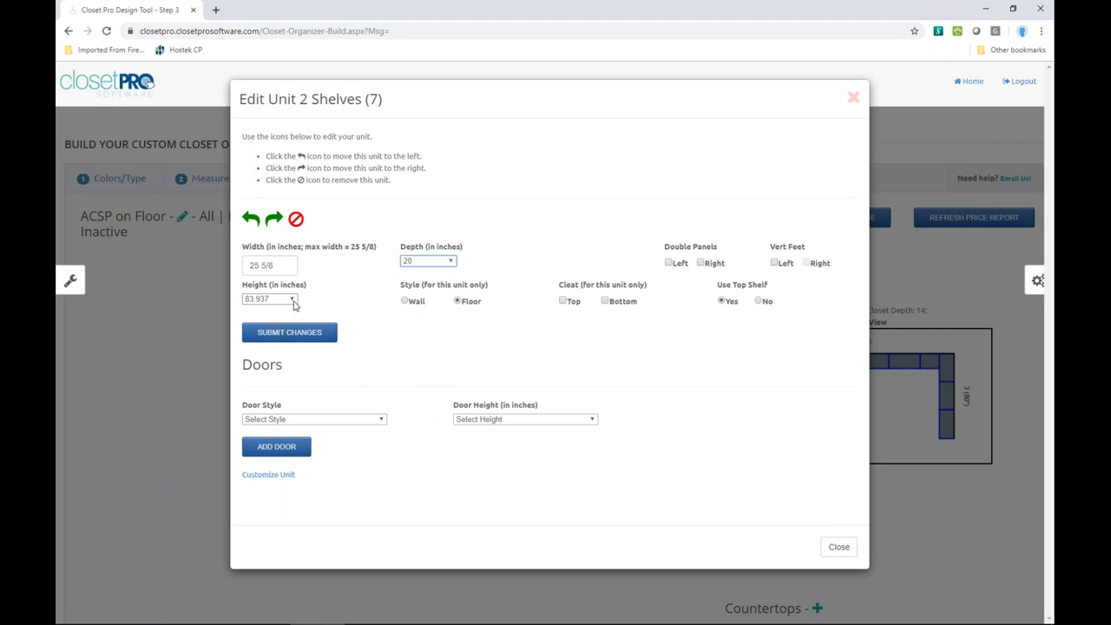
left_click(269, 299)
left_click_drag(296, 425, 295, 449)
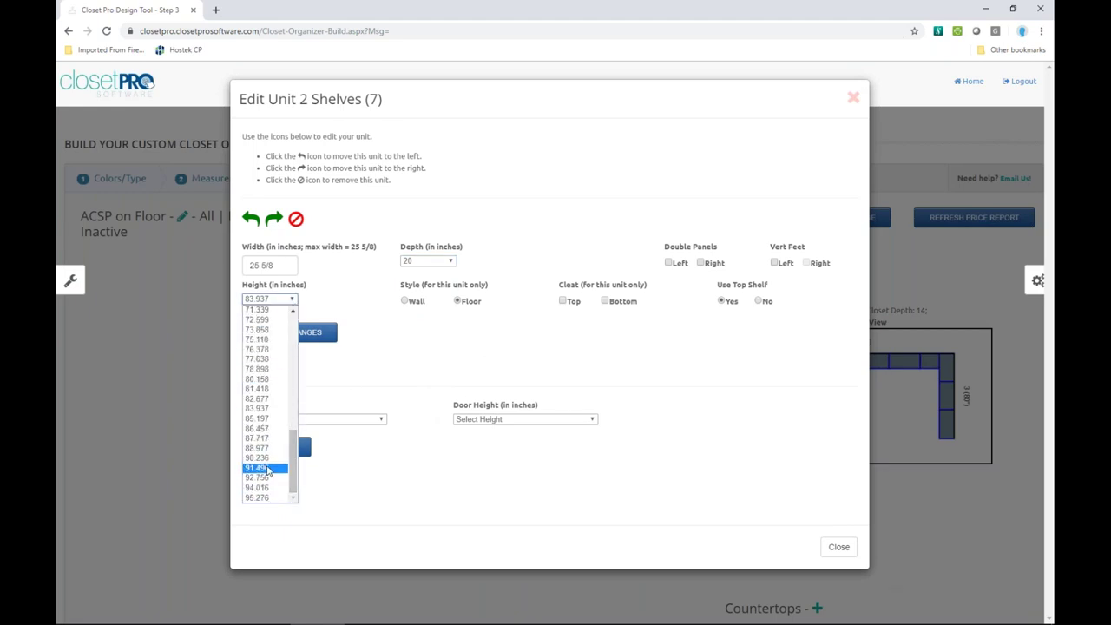
left_click(259, 469)
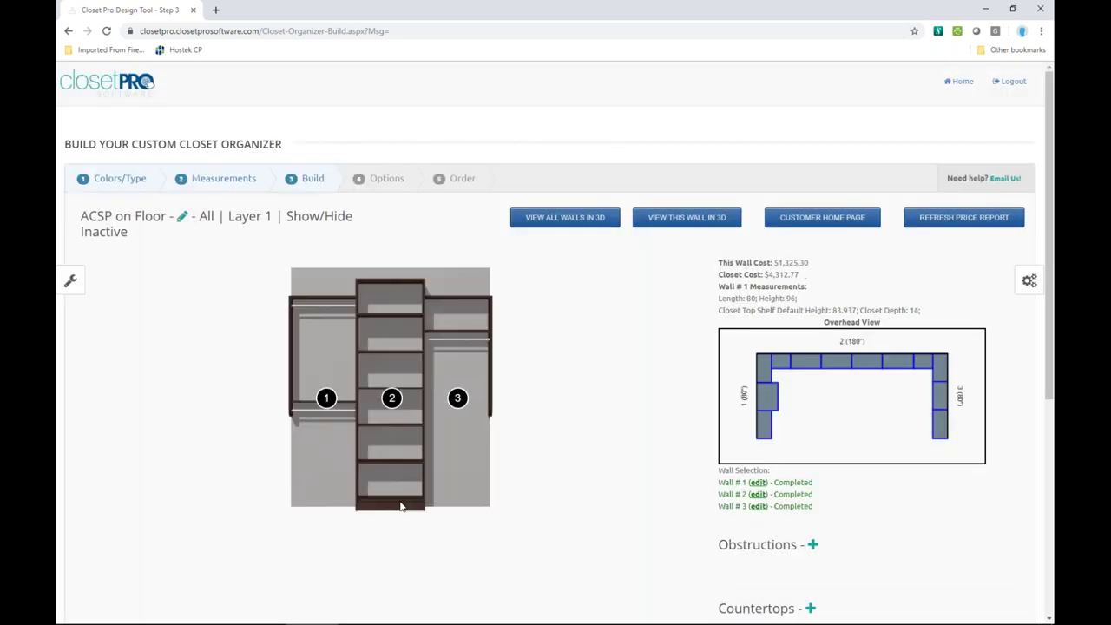
left_click(714, 216)
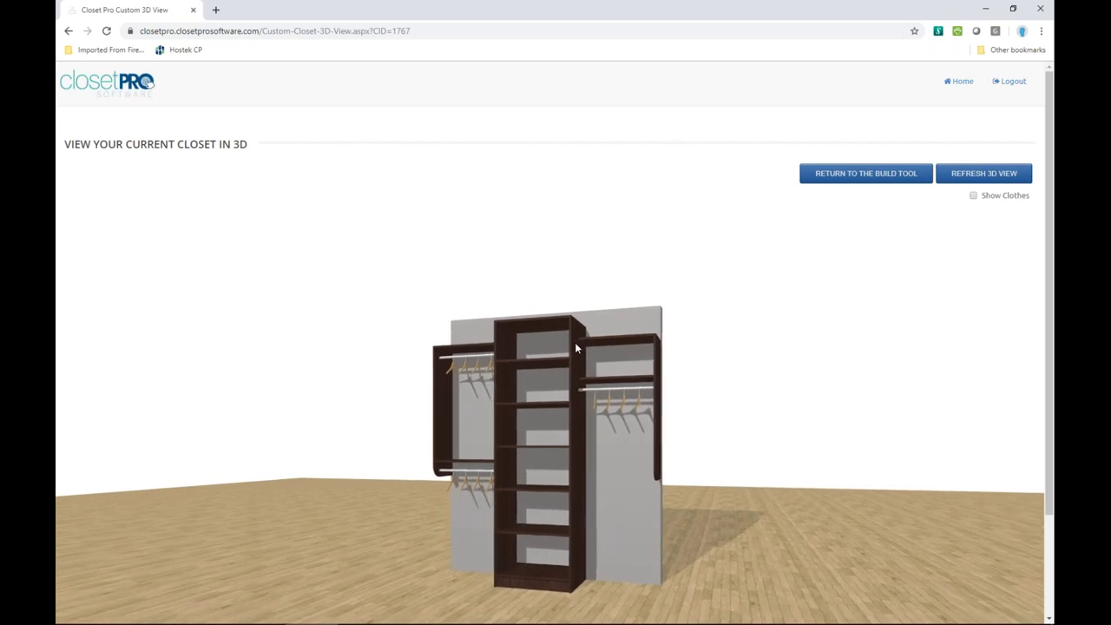
- Inspect Wall 1 in 3D, go back to the build page, and add Crown molding
left_click_drag(427, 507, 486, 479)
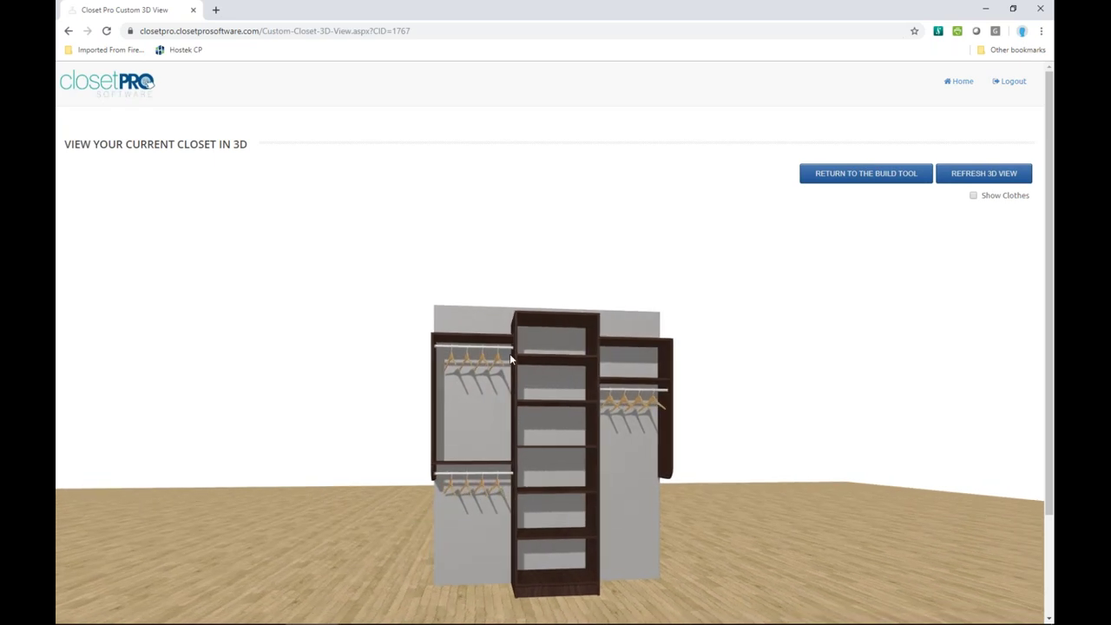
left_click(860, 179)
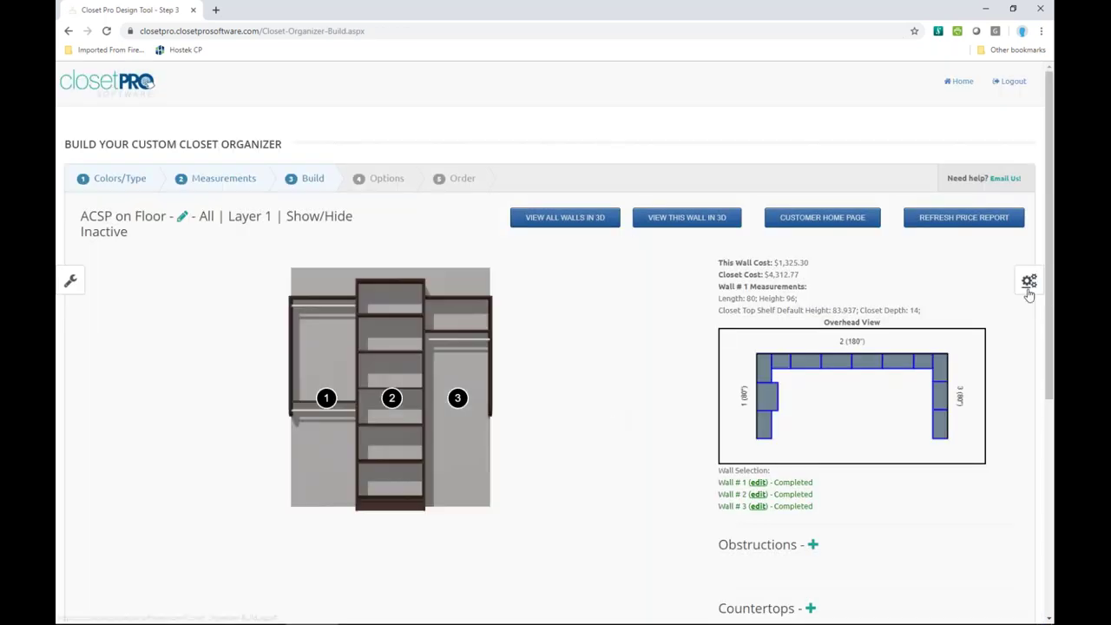
left_click(1029, 282)
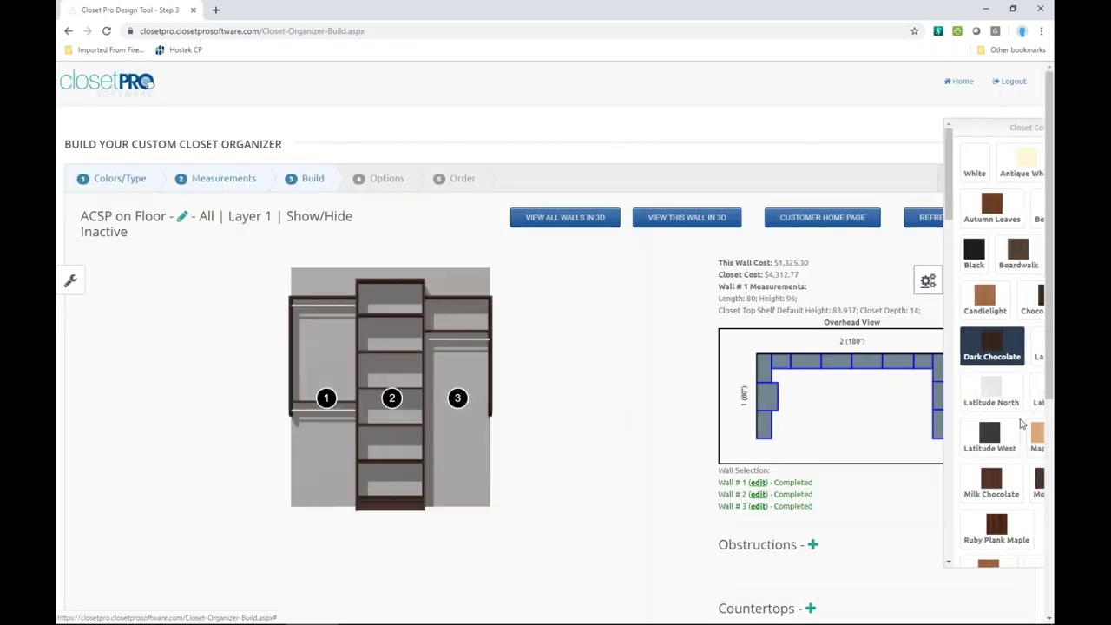
scroll(1011, 390, "down", 5)
scroll(998, 421, "down", 1)
left_click(958, 426)
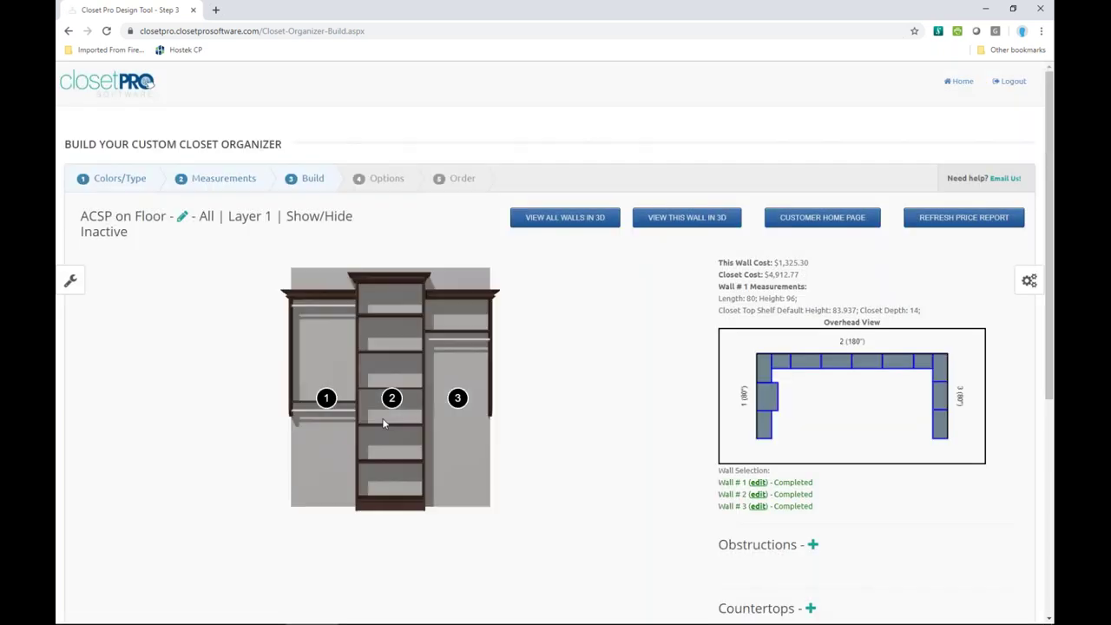
- Check the crown molding in the 3D view and return to the Wall 1 build page
left_click(389, 347)
left_click(566, 328)
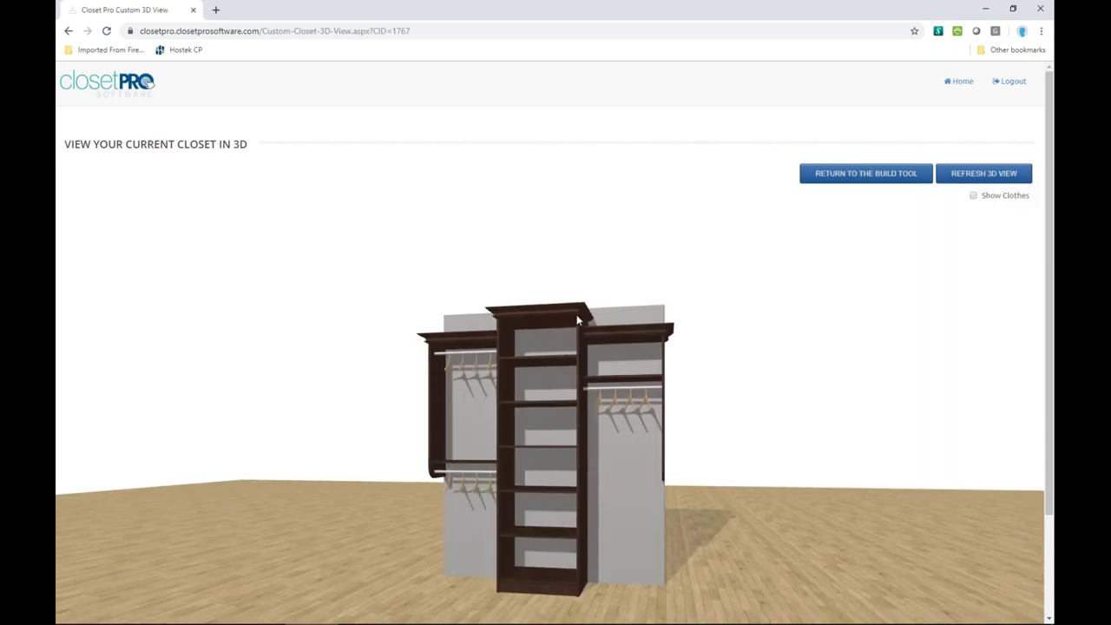
left_click_drag(585, 343, 453, 377)
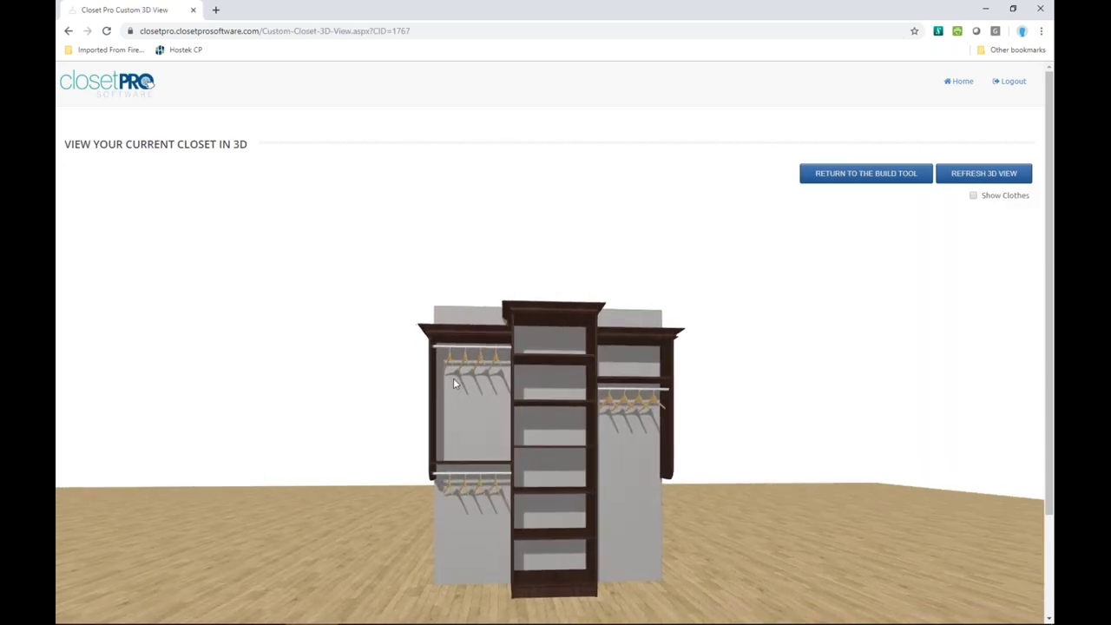
left_click(868, 174)
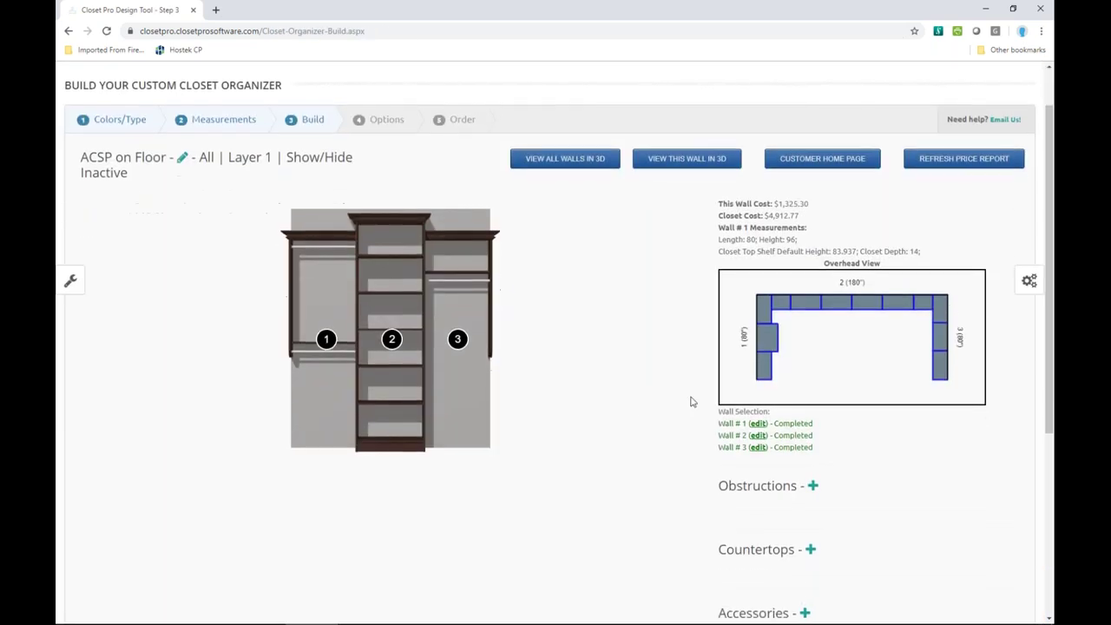
scroll(318, 405, "down", 5)
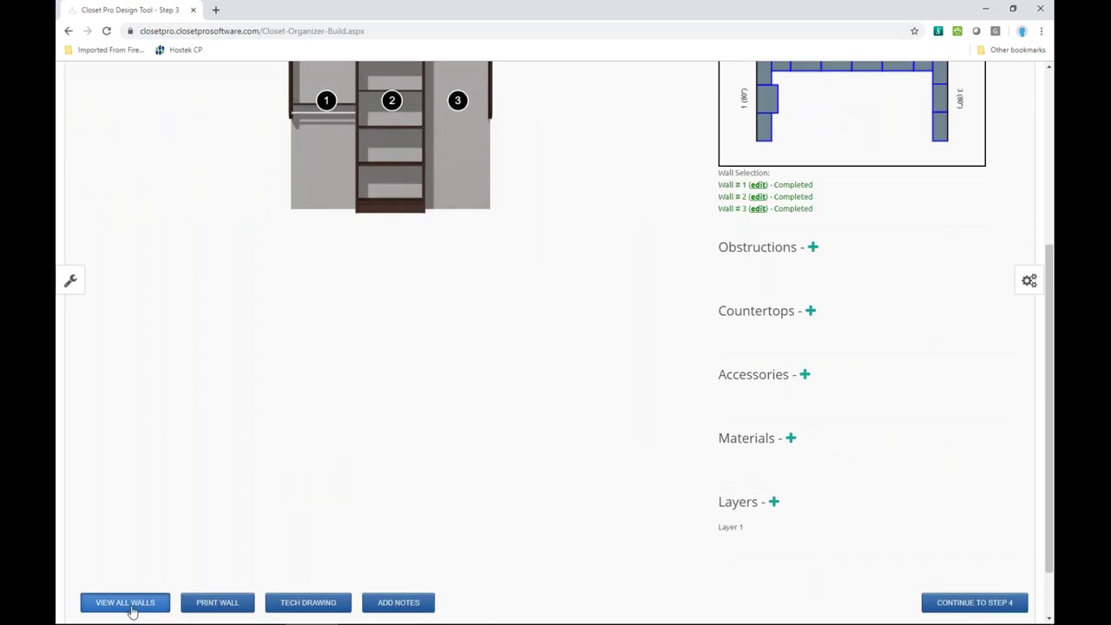
- Show all walls together and switch the side panels from Radius to Straight
left_click(131, 603)
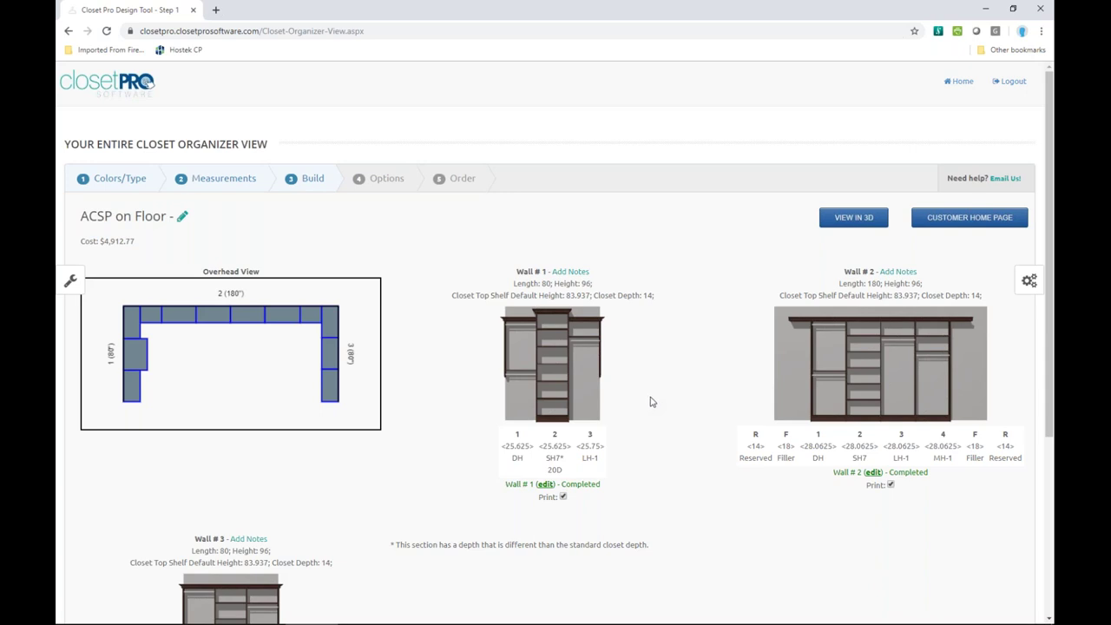
scroll(653, 401, "down", 2)
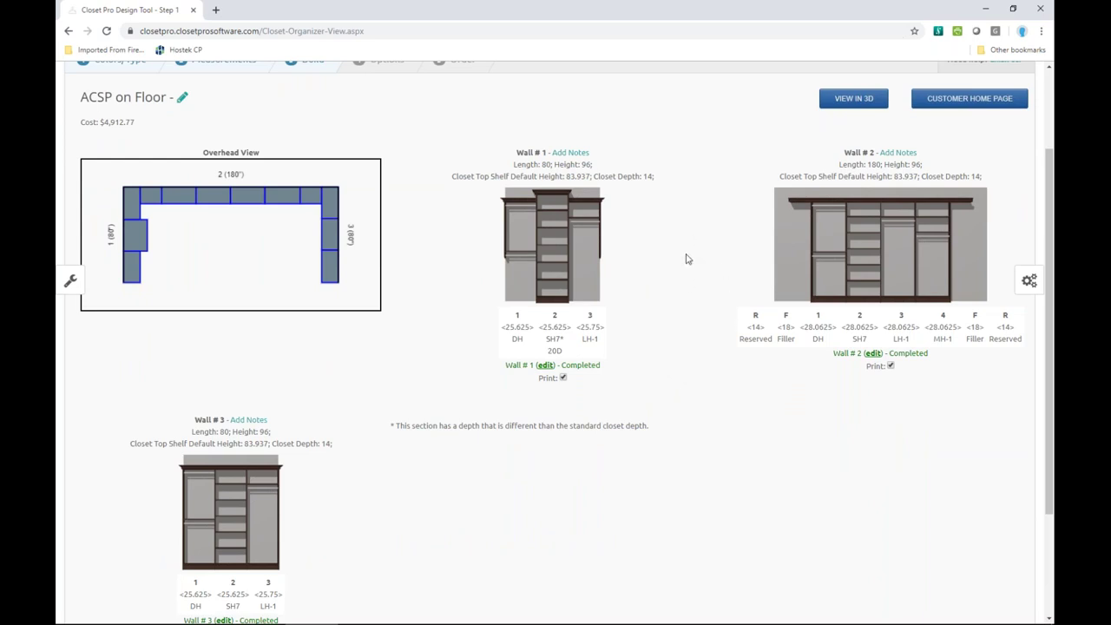
left_click(1027, 281)
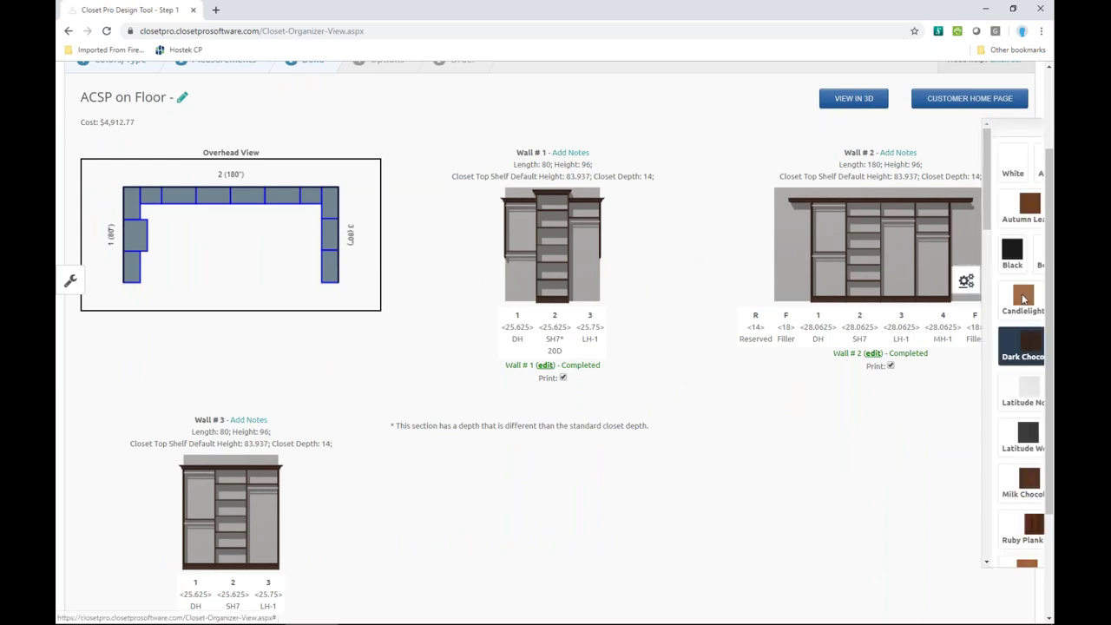
scroll(988, 295, "down", 10)
scroll(990, 354, "down", 1)
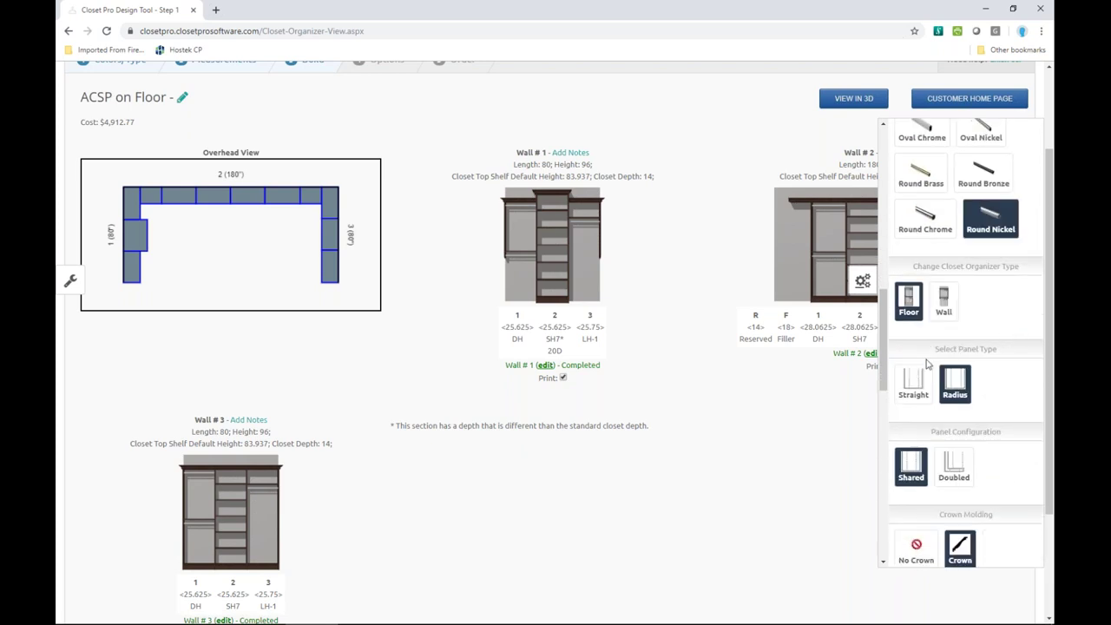
scroll(997, 353, "down", 1)
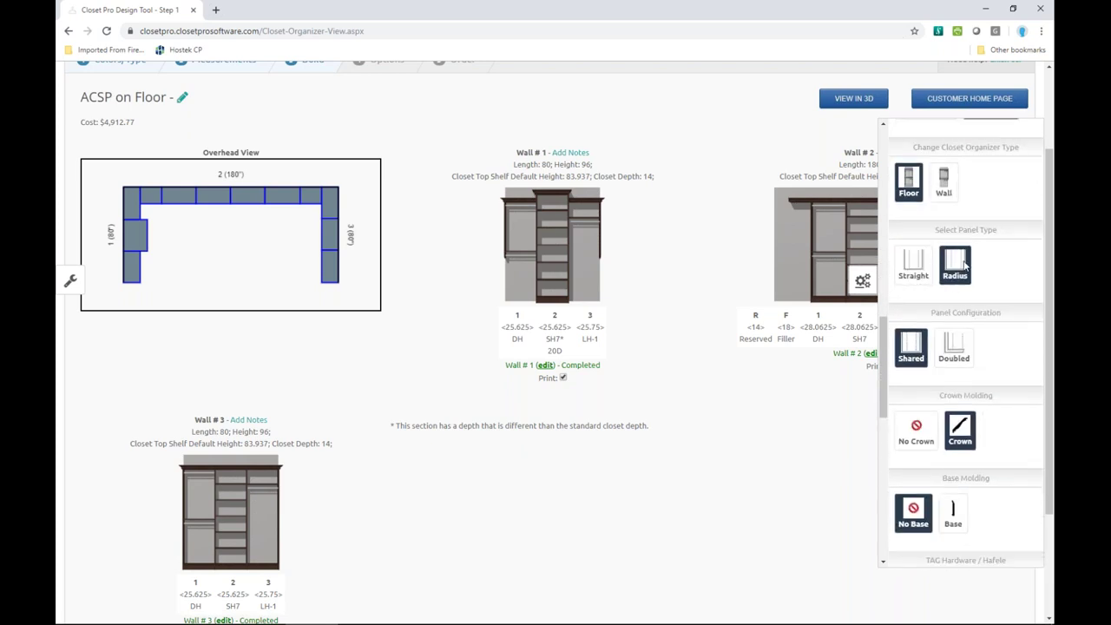
left_click(919, 272)
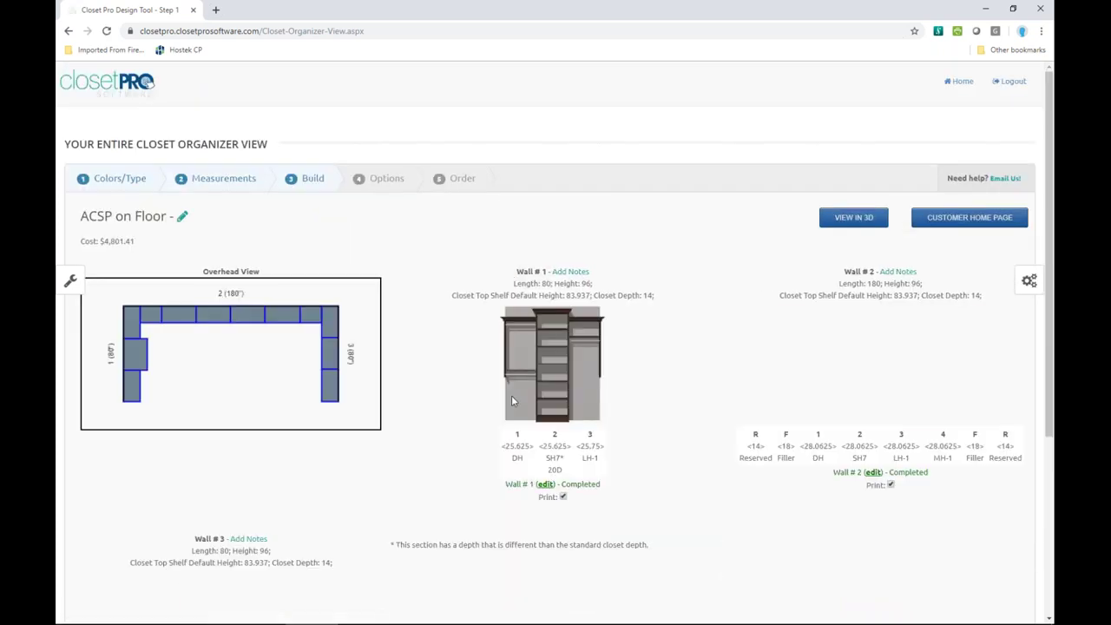
- Add Base molding to the closet and preview the whole closet in 3D
left_click(1029, 281)
scroll(1017, 329, "down", 3)
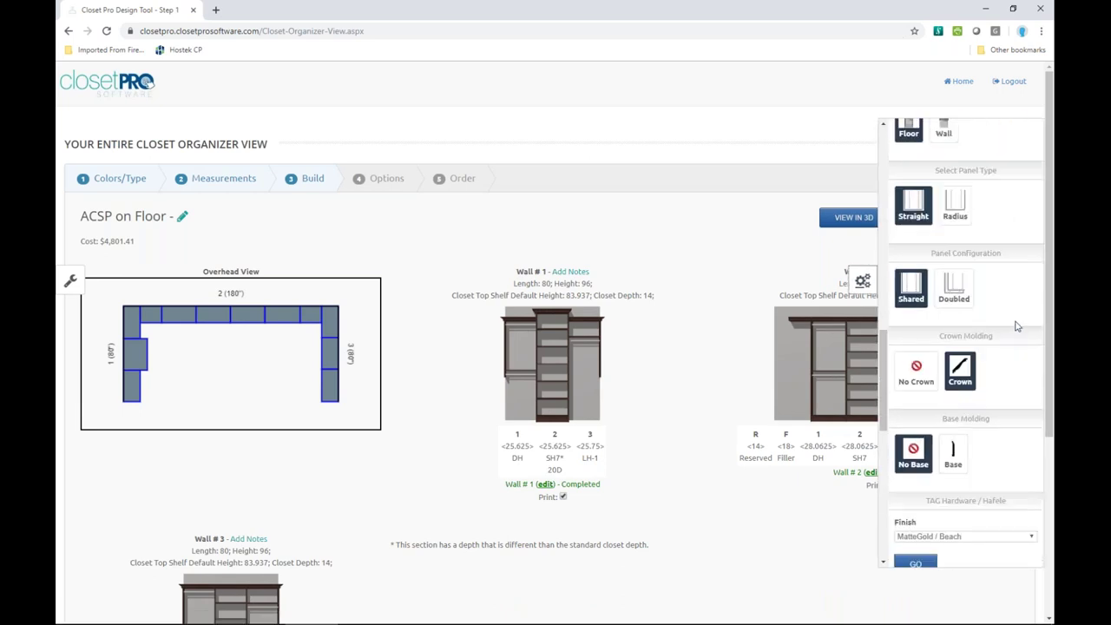
left_click(955, 395)
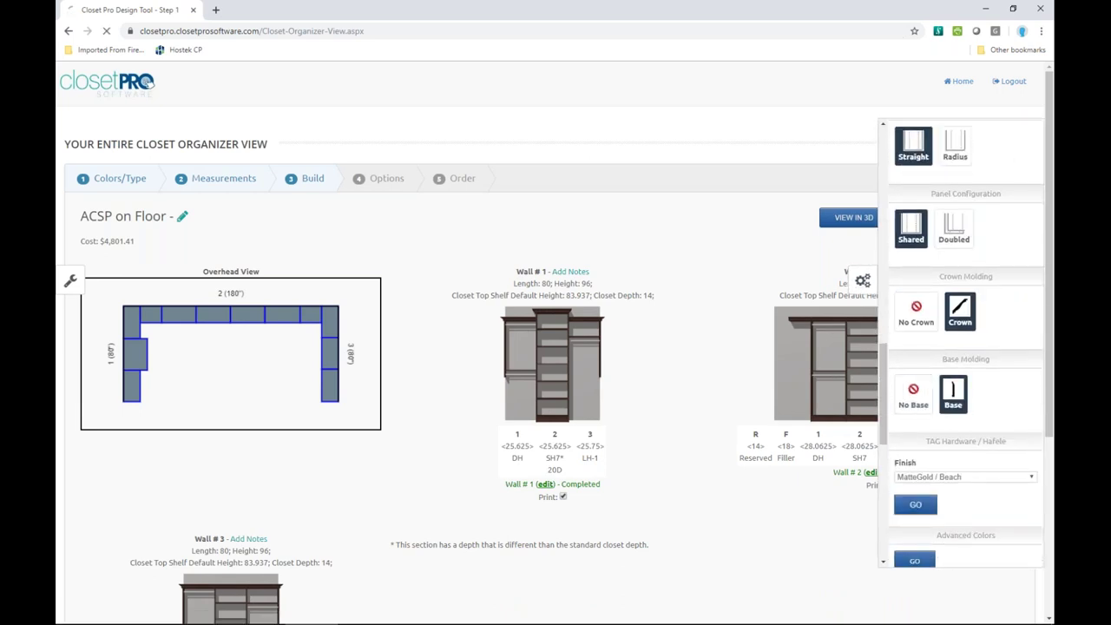
scroll(764, 391, "down", 2)
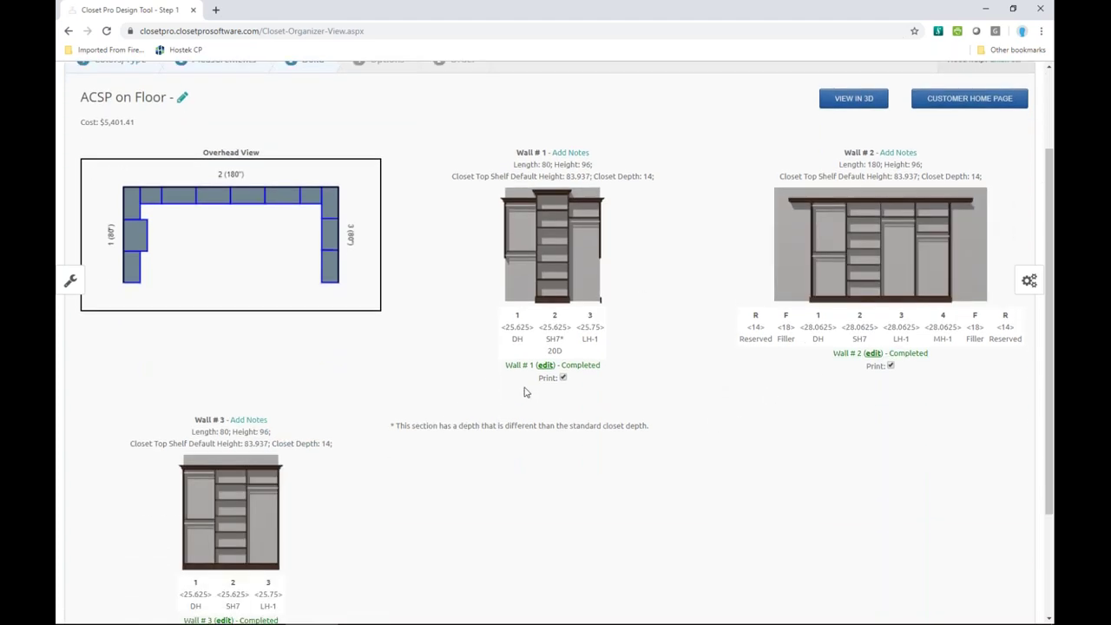
left_click(849, 101)
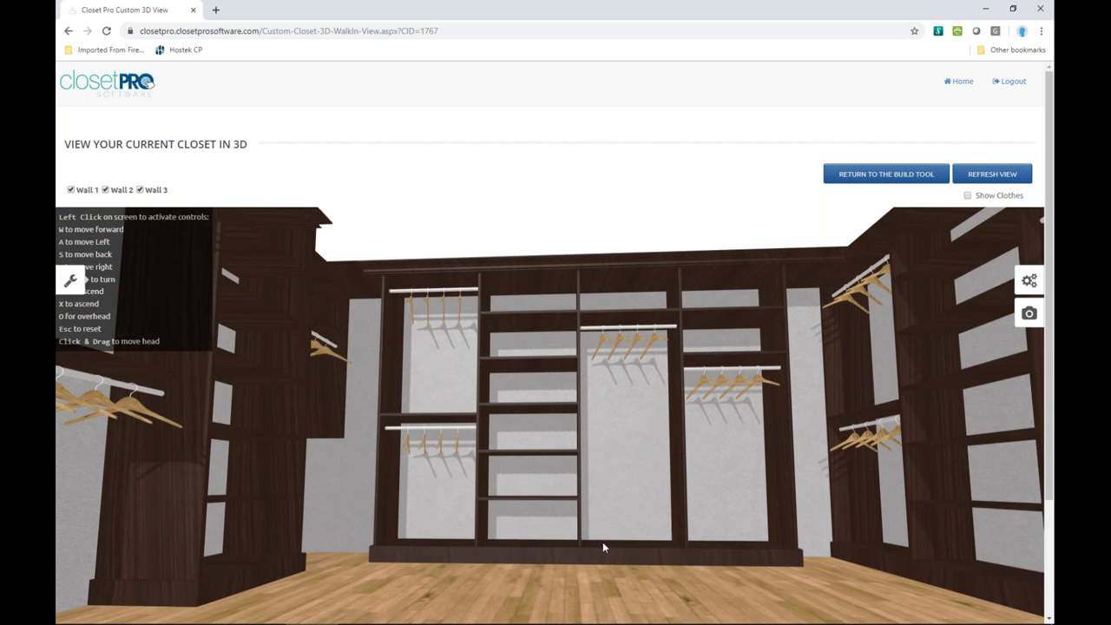
left_click(886, 174)
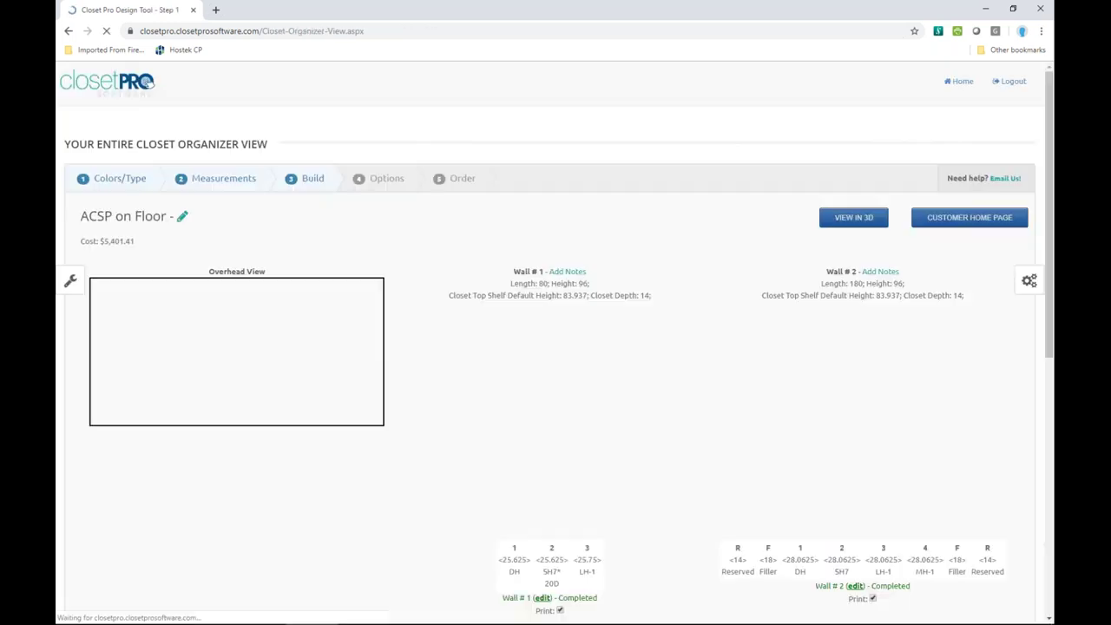
- Choose Antique White as the Edgeband Color and confirm applying it throughout the closet
left_click(1029, 281)
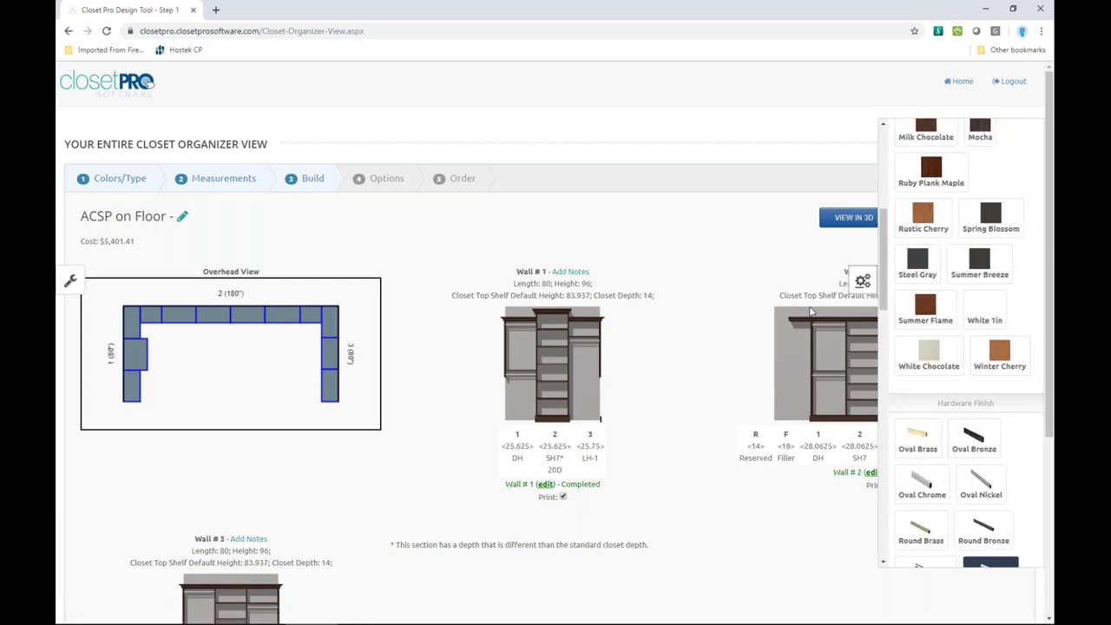
scroll(970, 324, "down", 8)
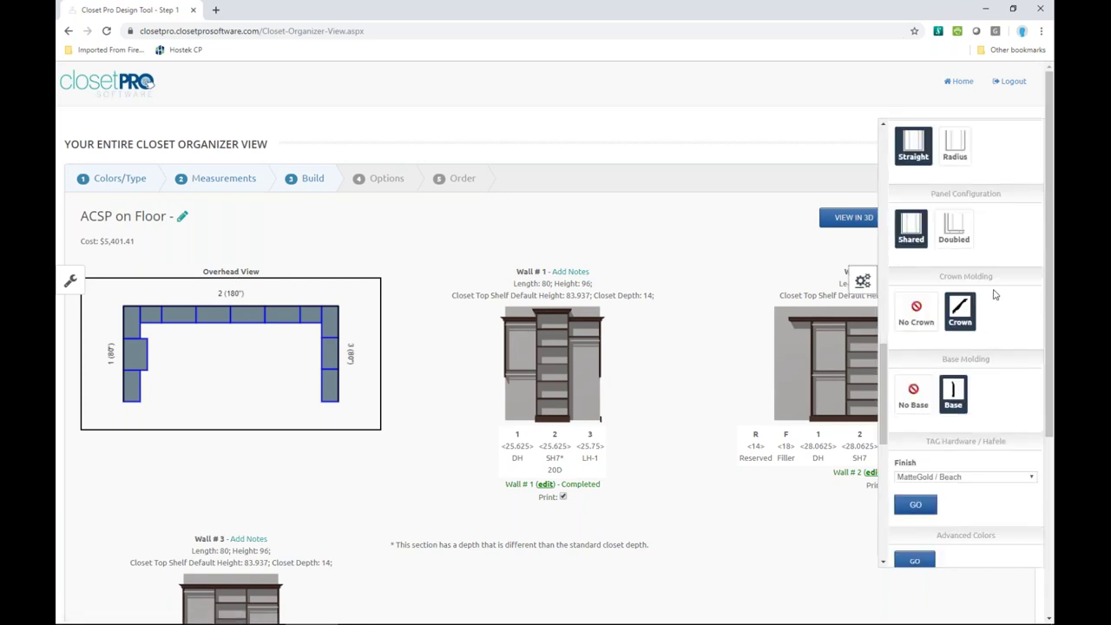
scroll(995, 295, "down", 5)
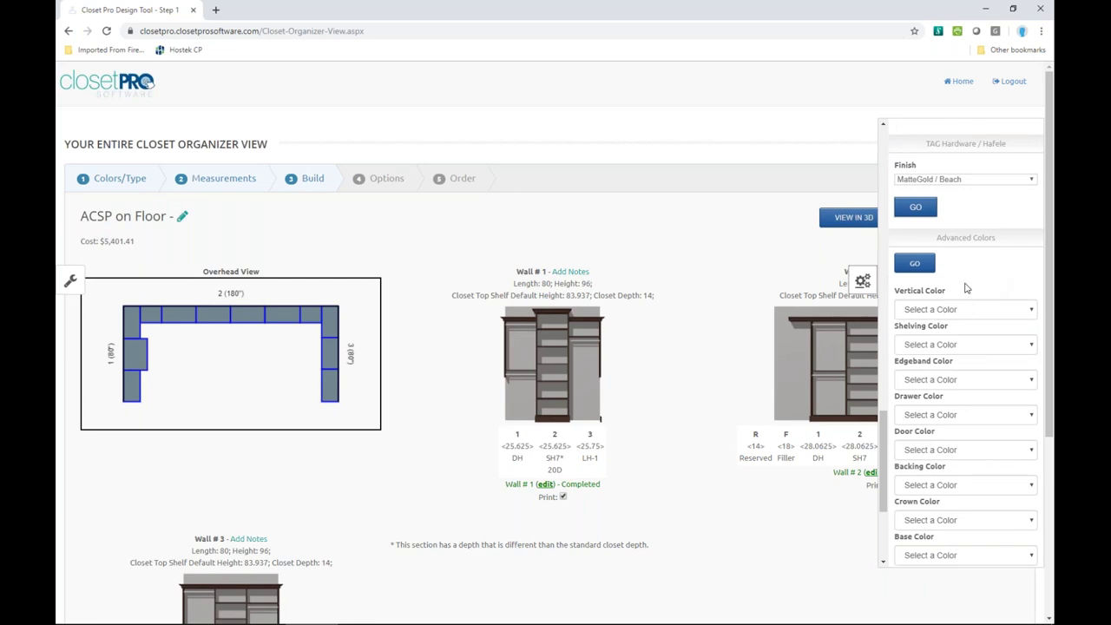
scroll(947, 294, "down", 2)
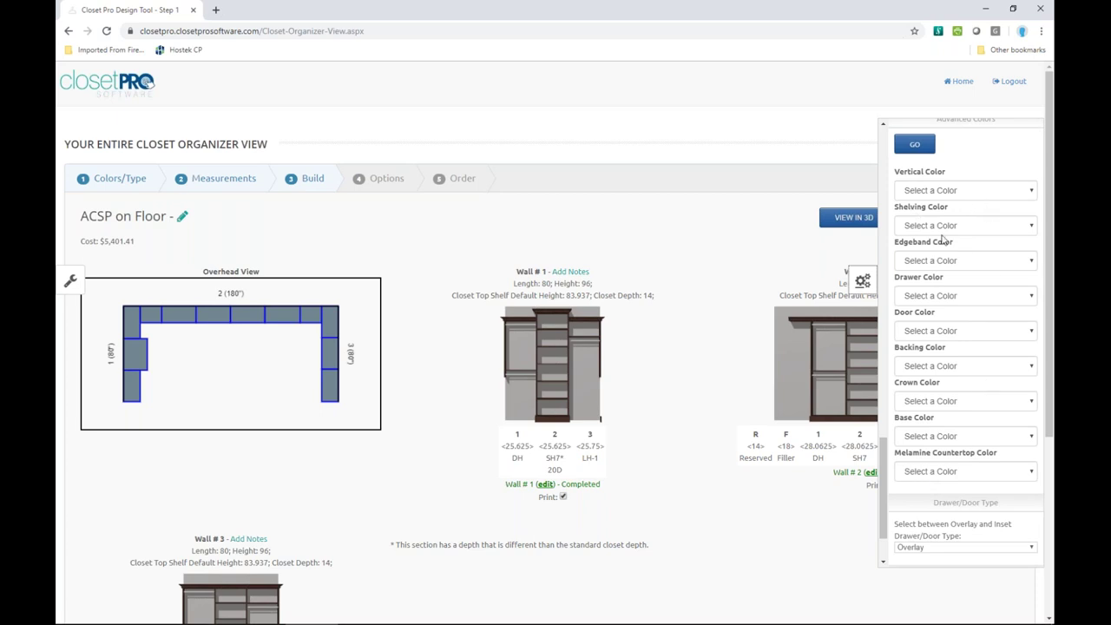
left_click(1033, 261)
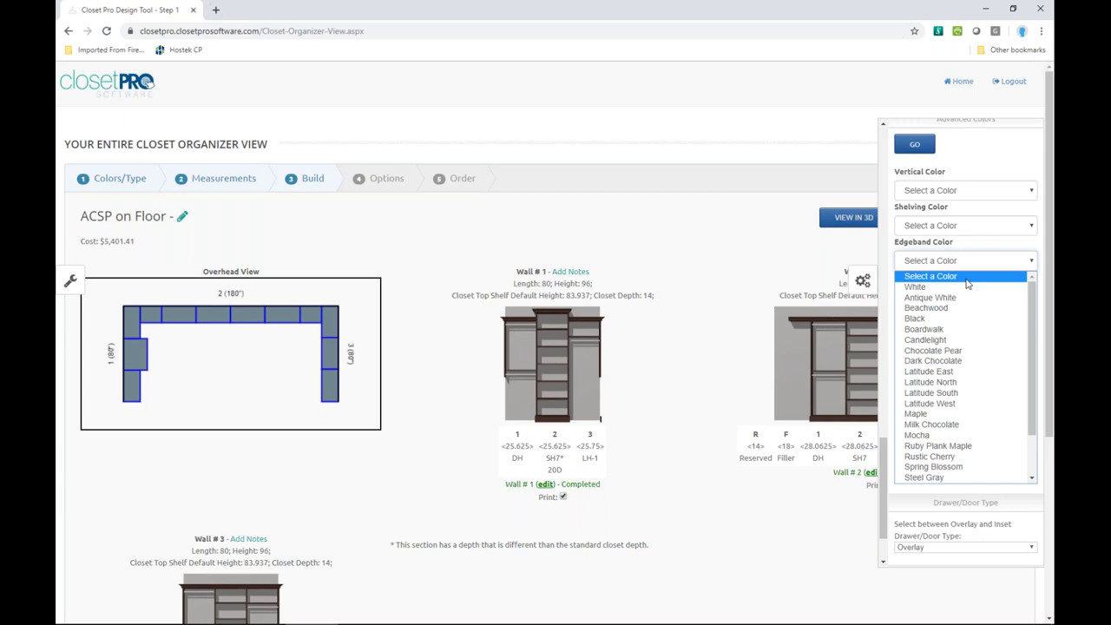
left_click(934, 298)
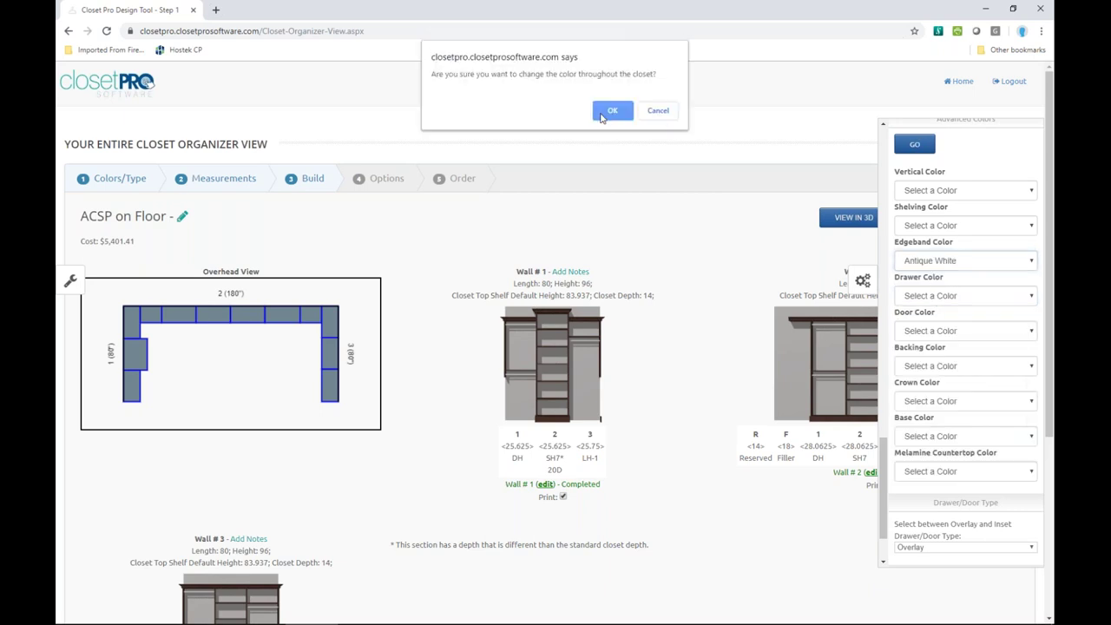
left_click(603, 114)
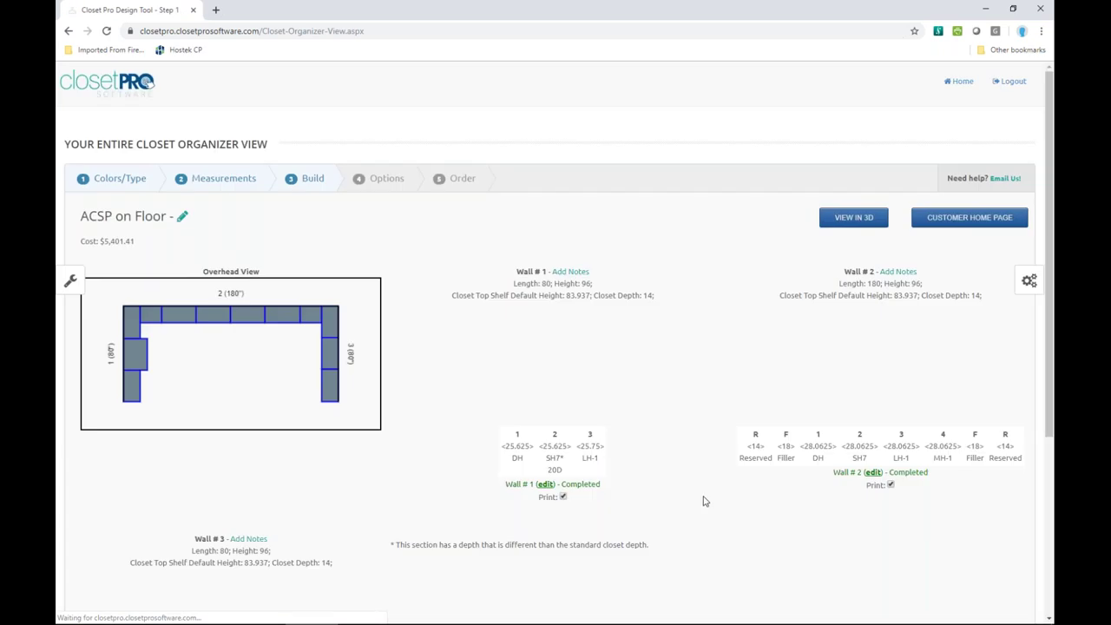
- Preview the Antique White edgebanding in 3D, then return and show the Advanced Colors settings
scroll(746, 479, "down", 2)
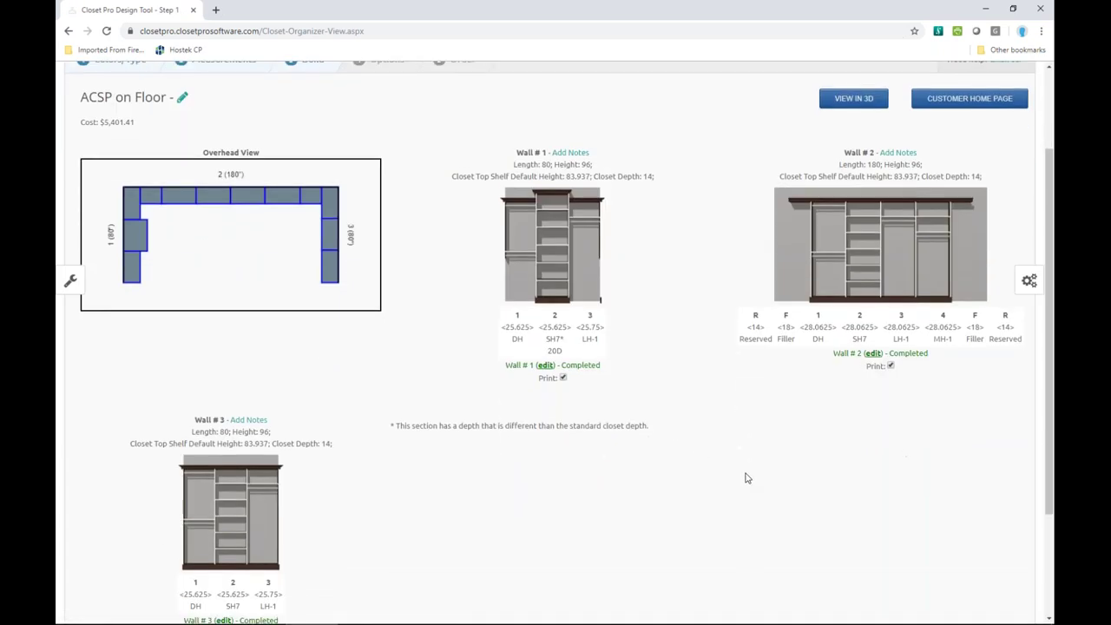
left_click(870, 100)
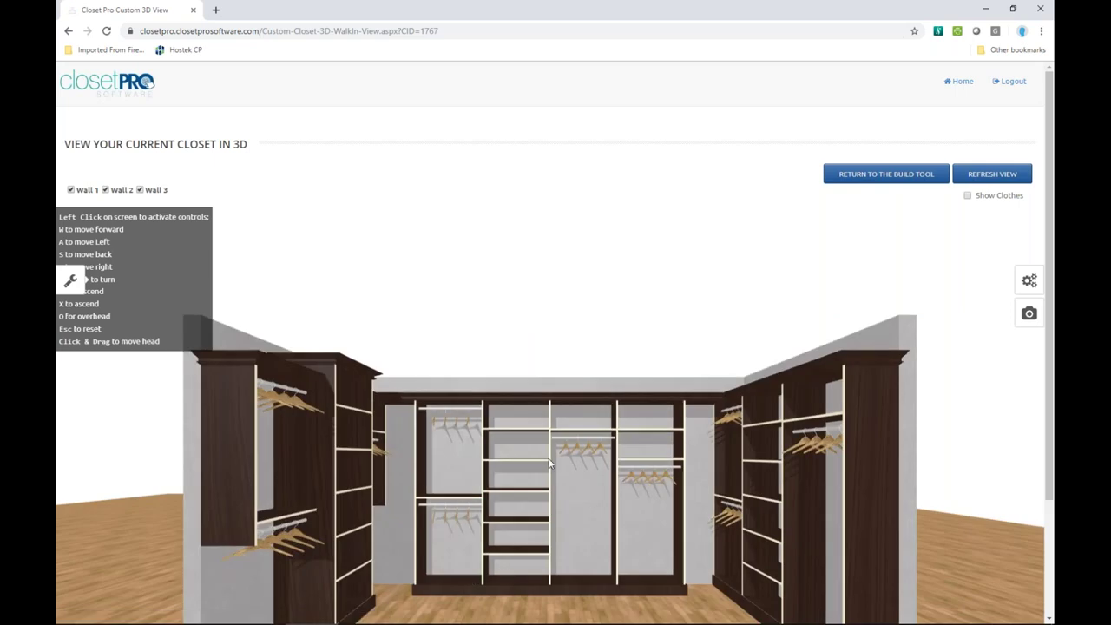
left_click(916, 175)
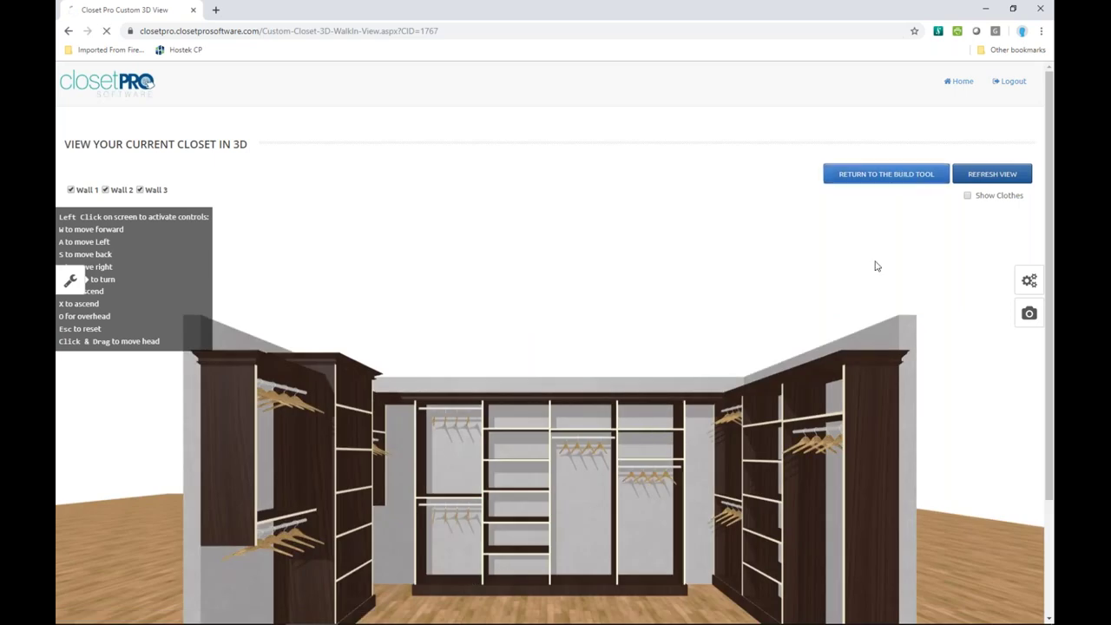
left_click(1029, 281)
scroll(986, 352, "down", 8)
scroll(986, 351, "down", 6)
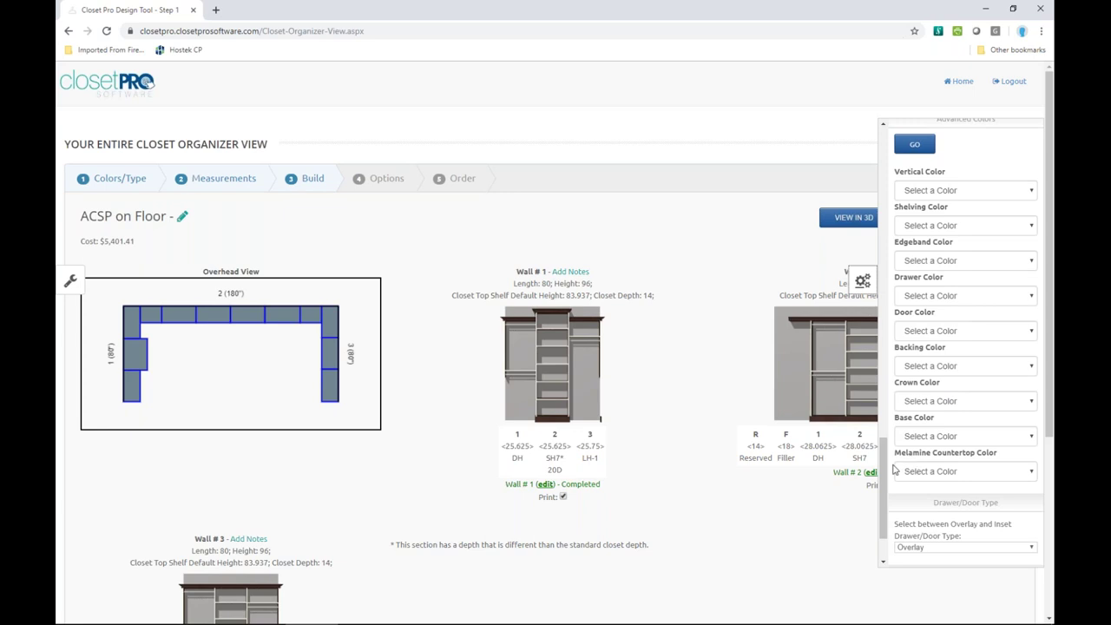
- Set the closet colour to Dark Chocolate
scroll(662, 393, "down", 2)
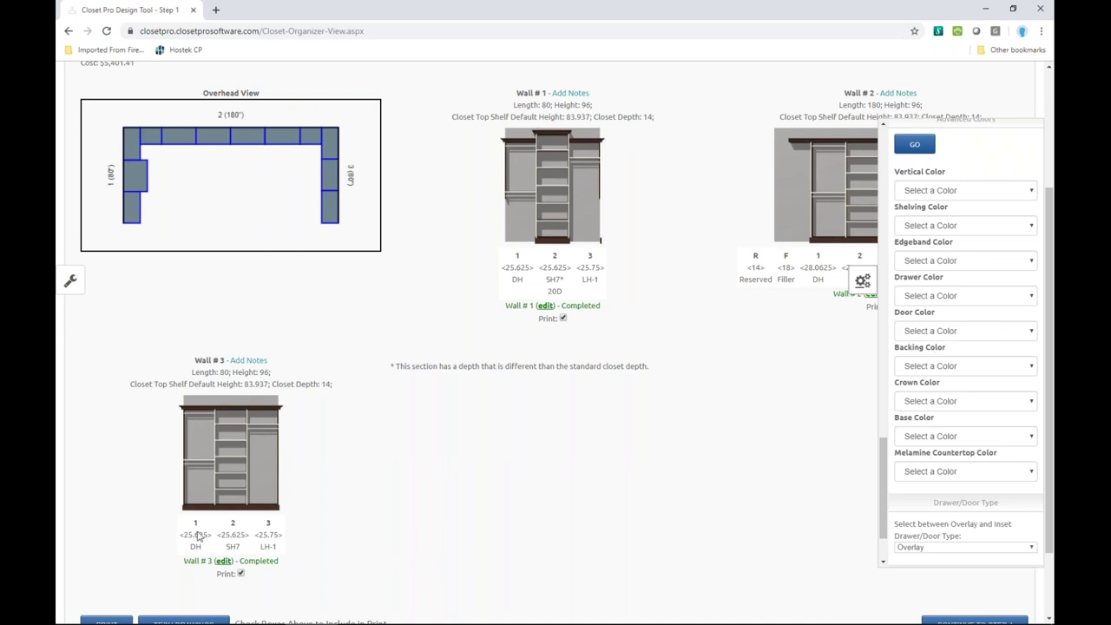
scroll(958, 299, "up", 1)
scroll(958, 300, "up", 15)
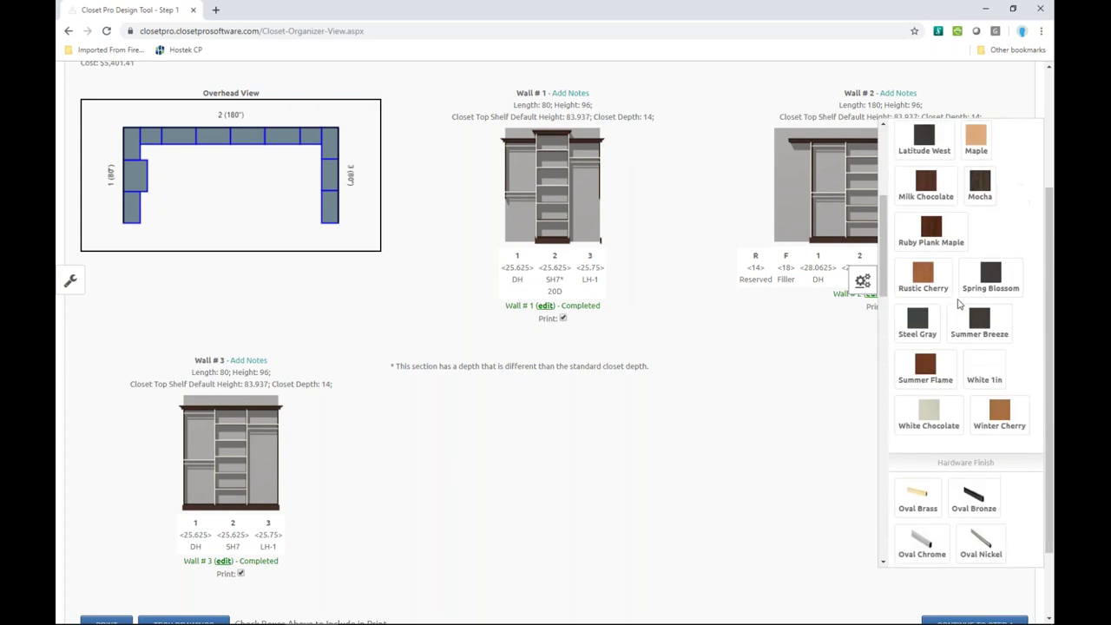
left_click(927, 347)
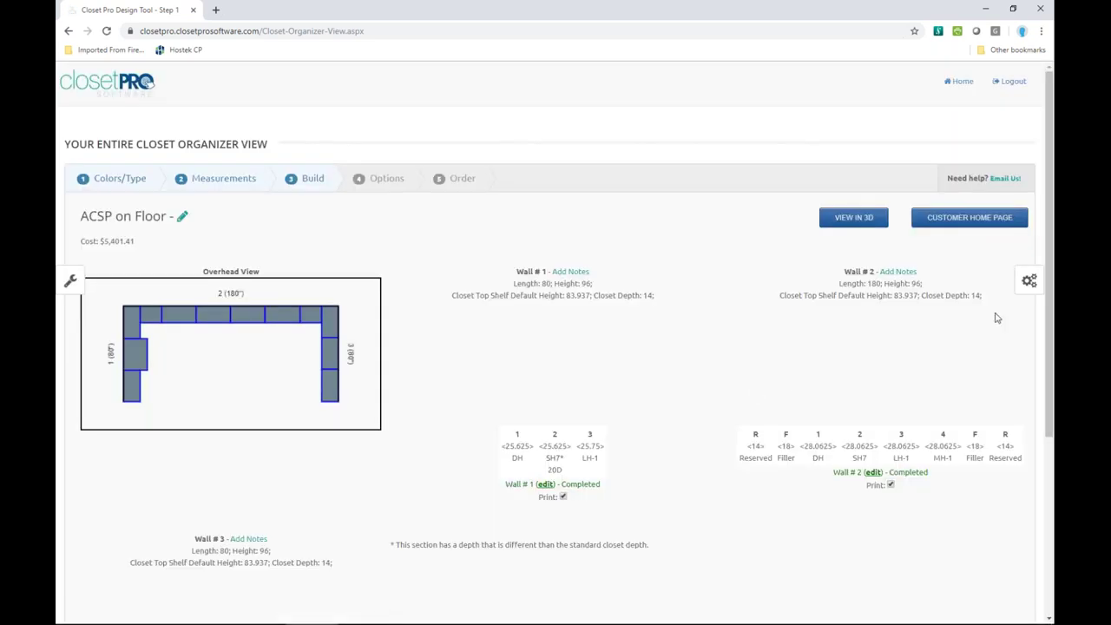
- Choose No Base to remove the base molding, then review the closet-wide options
left_click(1025, 280)
scroll(918, 340, "down", 10)
left_click(916, 338)
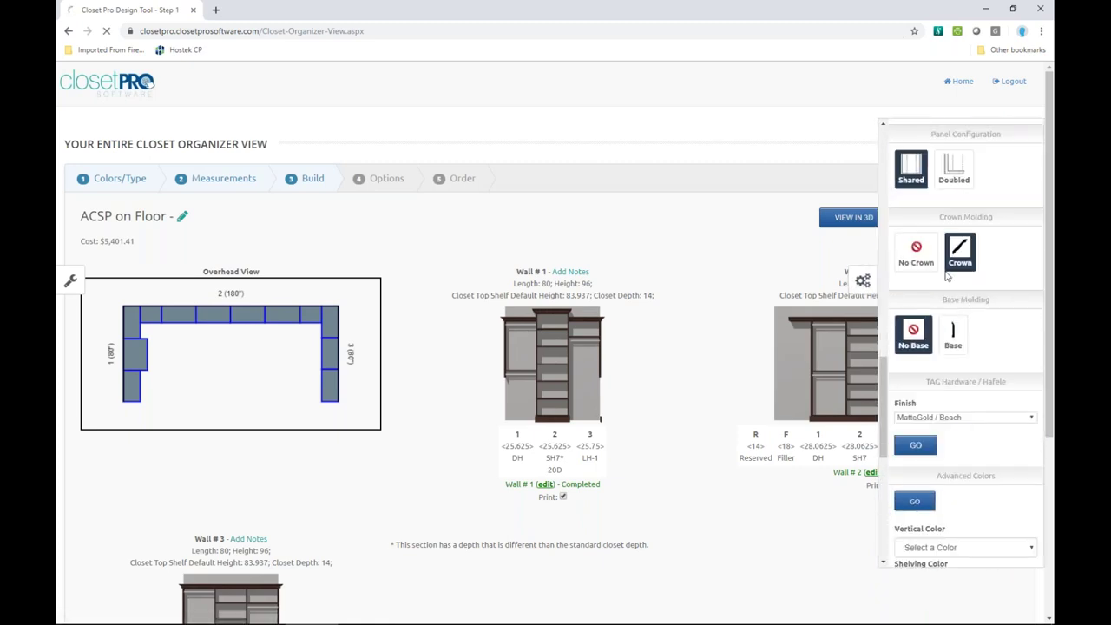
left_click(1028, 285)
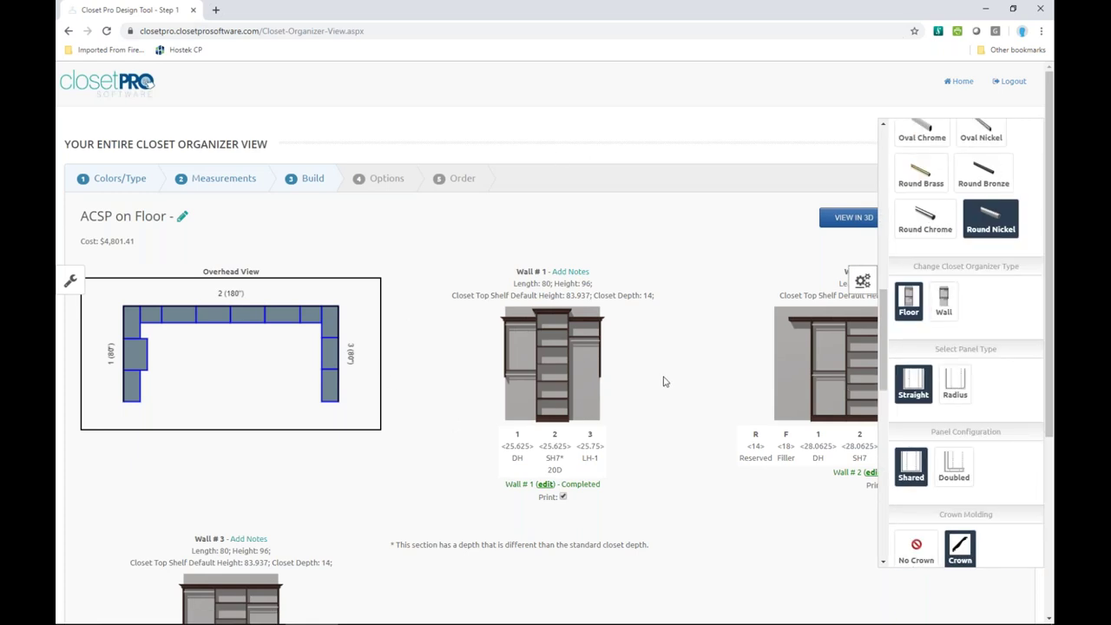
scroll(964, 347, "down", 10)
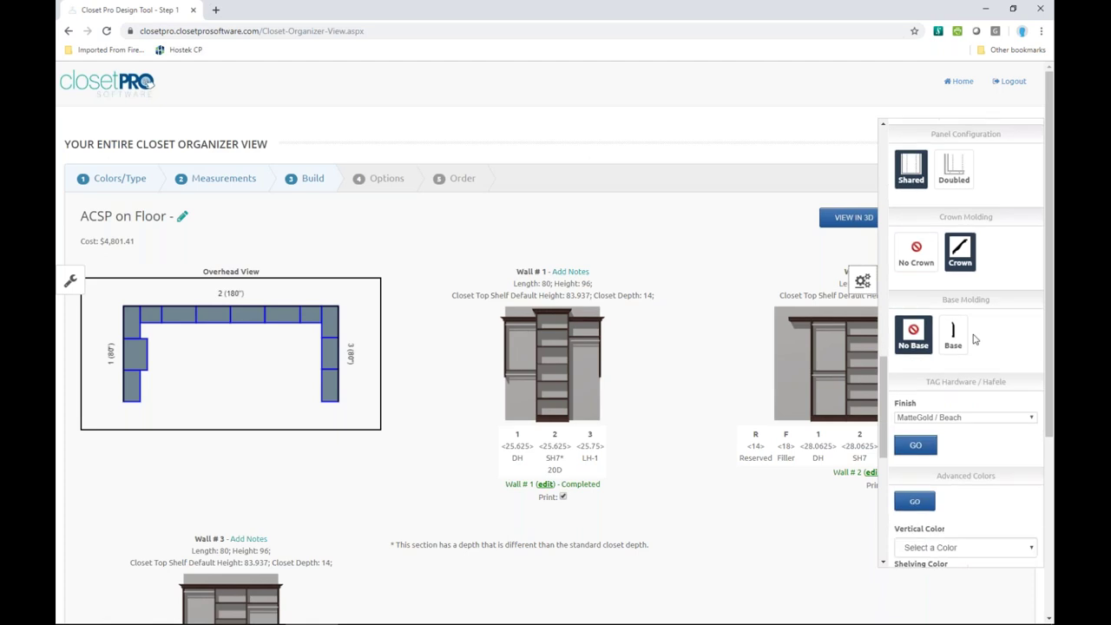
scroll(975, 339, "down", 2)
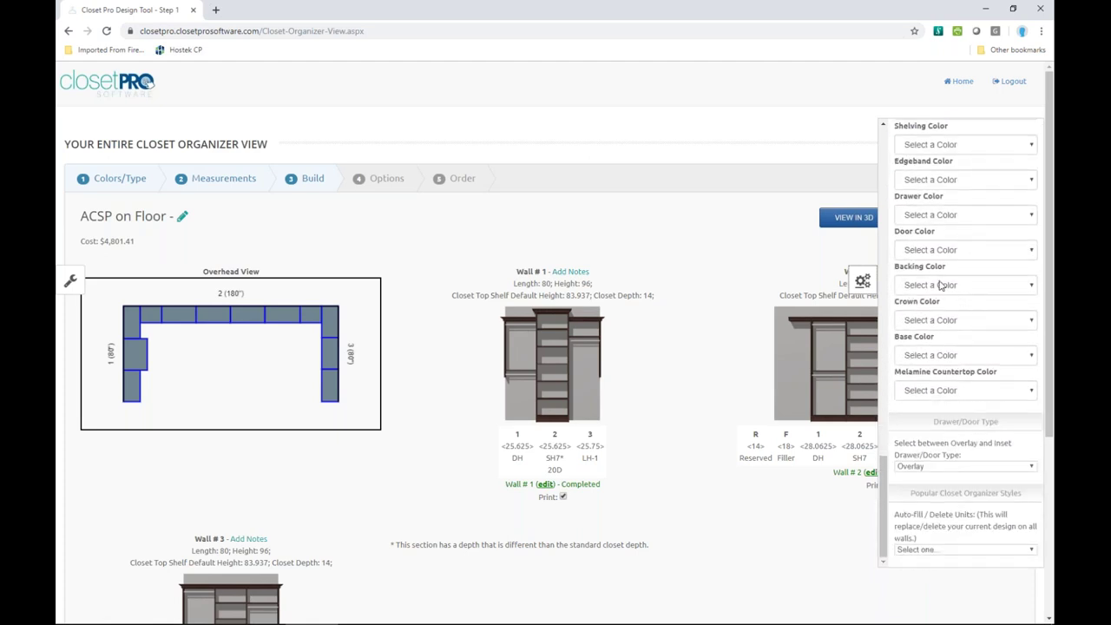
scroll(679, 420, "down", 1)
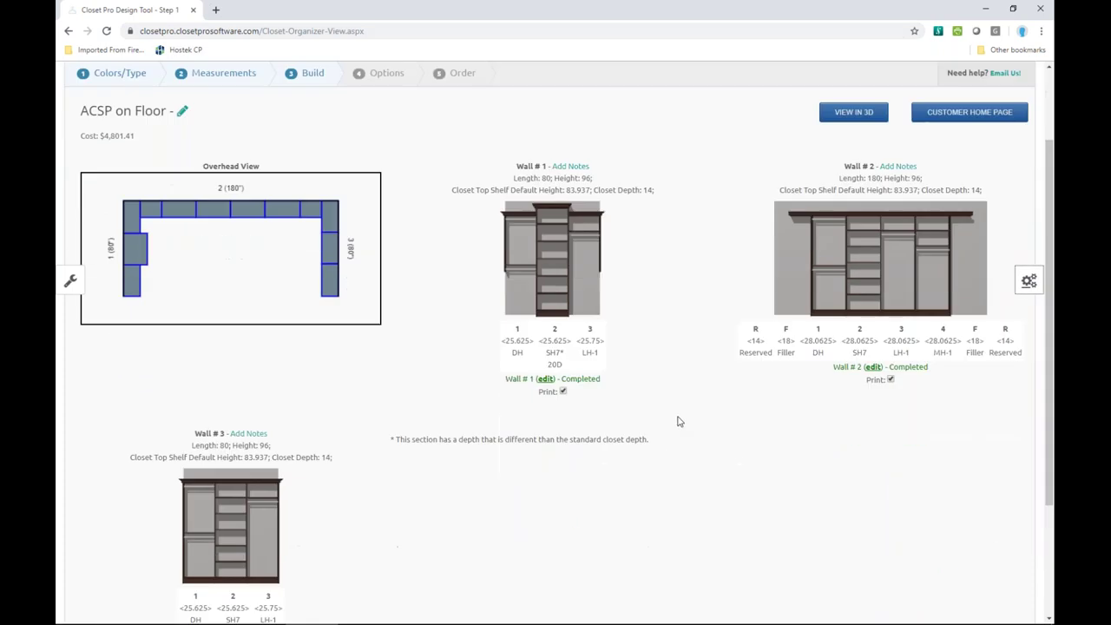
scroll(679, 421, "down", 1)
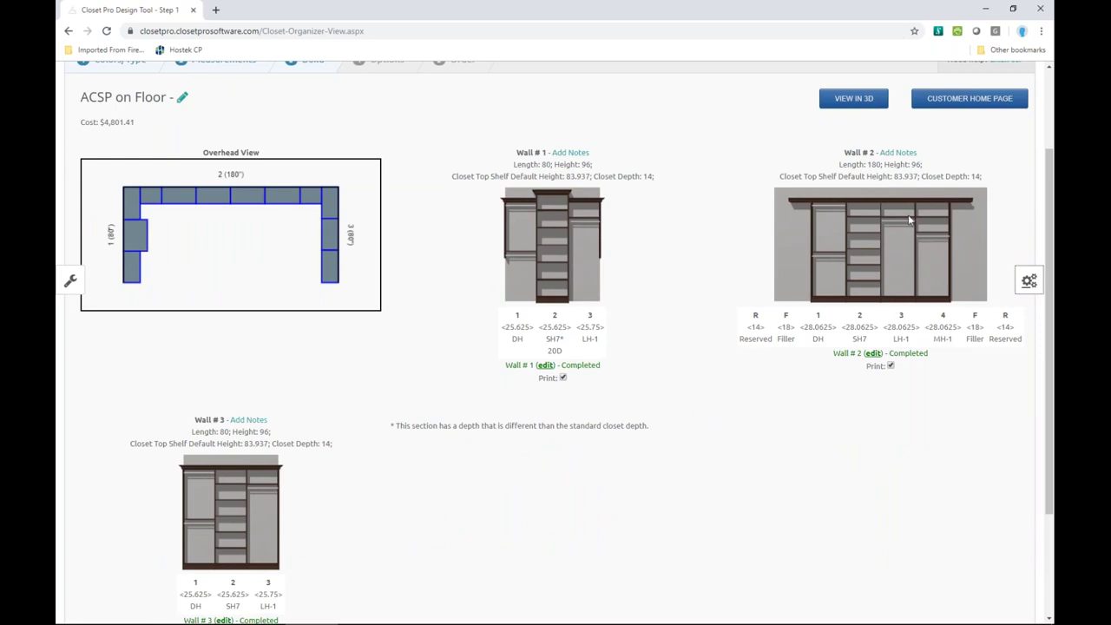
- Open Wall 2 for editing and bring up Edit Closet Measurements from the closet name
left_click(874, 353)
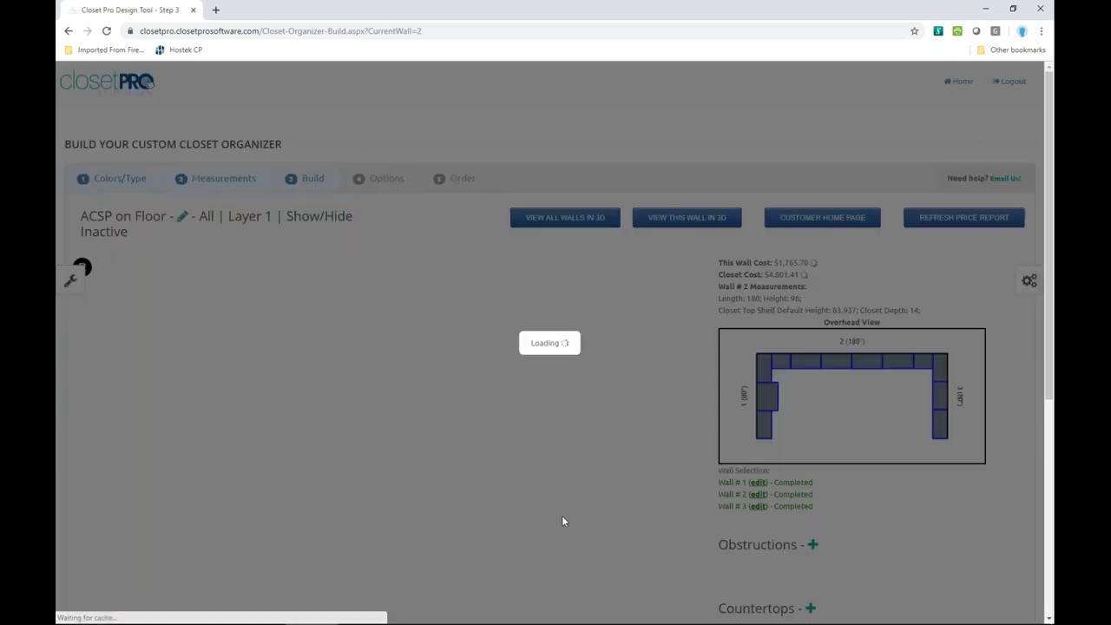
scroll(193, 350, "down", 2)
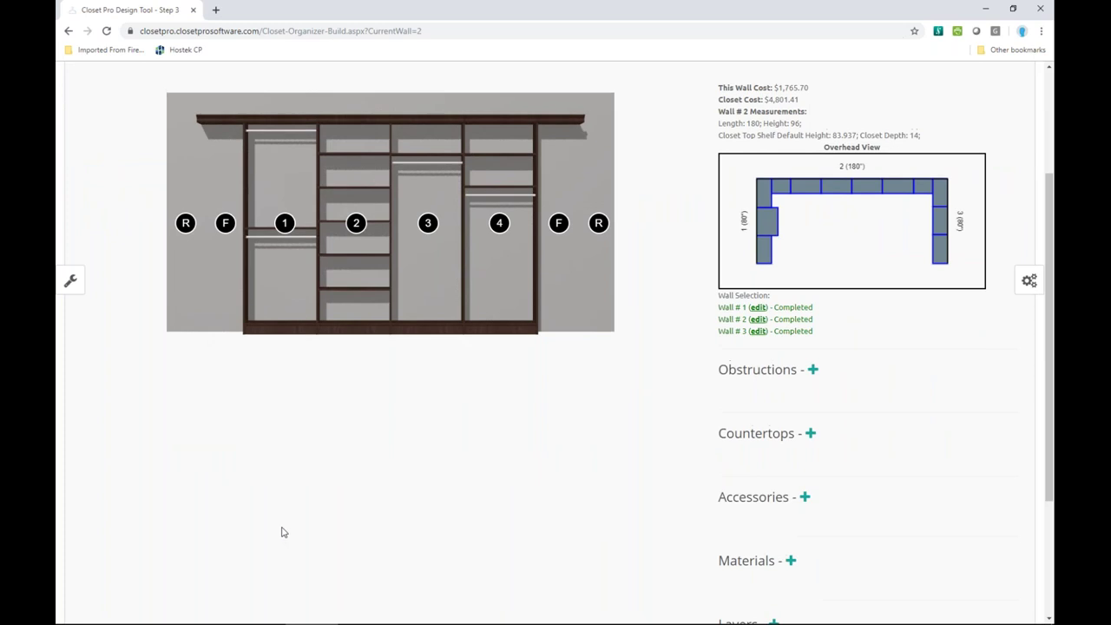
scroll(267, 520, "up", 2)
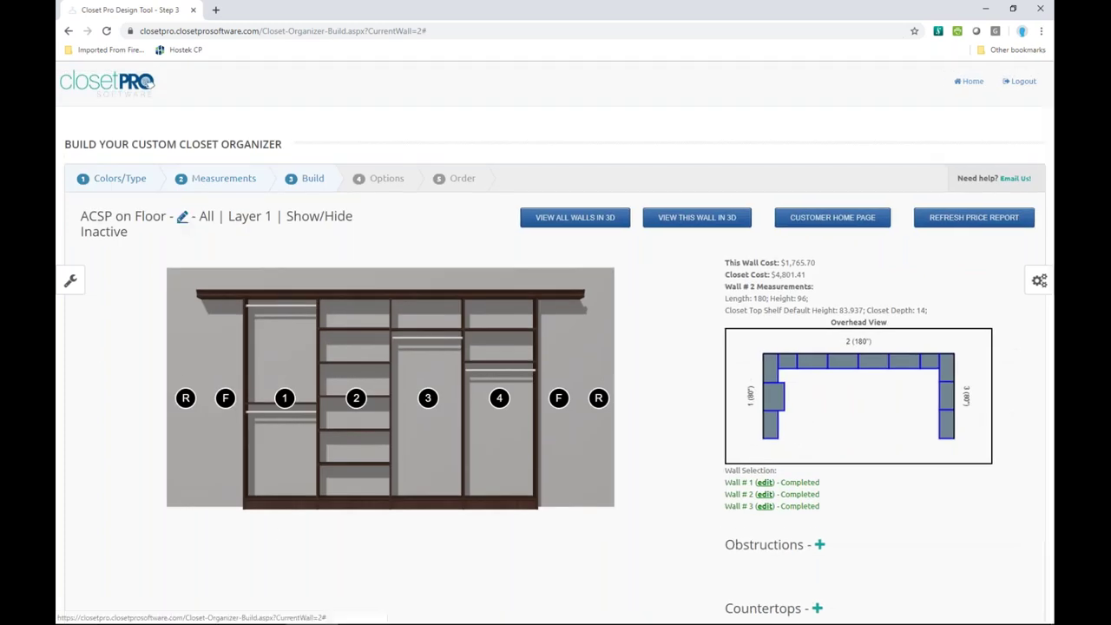
left_click(182, 217)
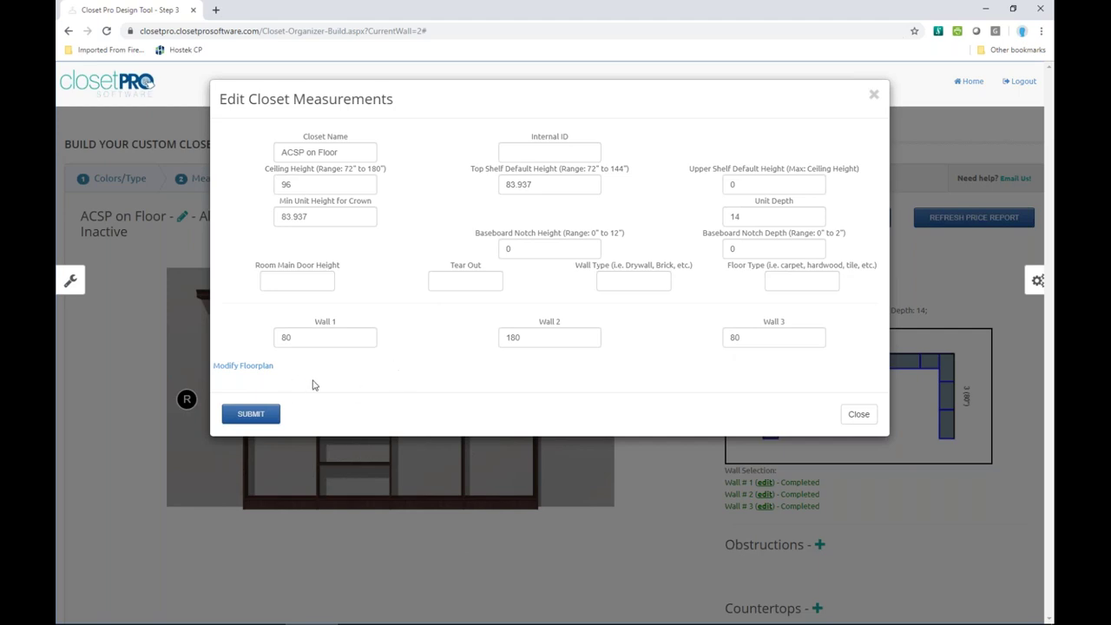
- Review the U-shaped floorplan layout, then return to the Wall #2 build page
left_click(247, 368)
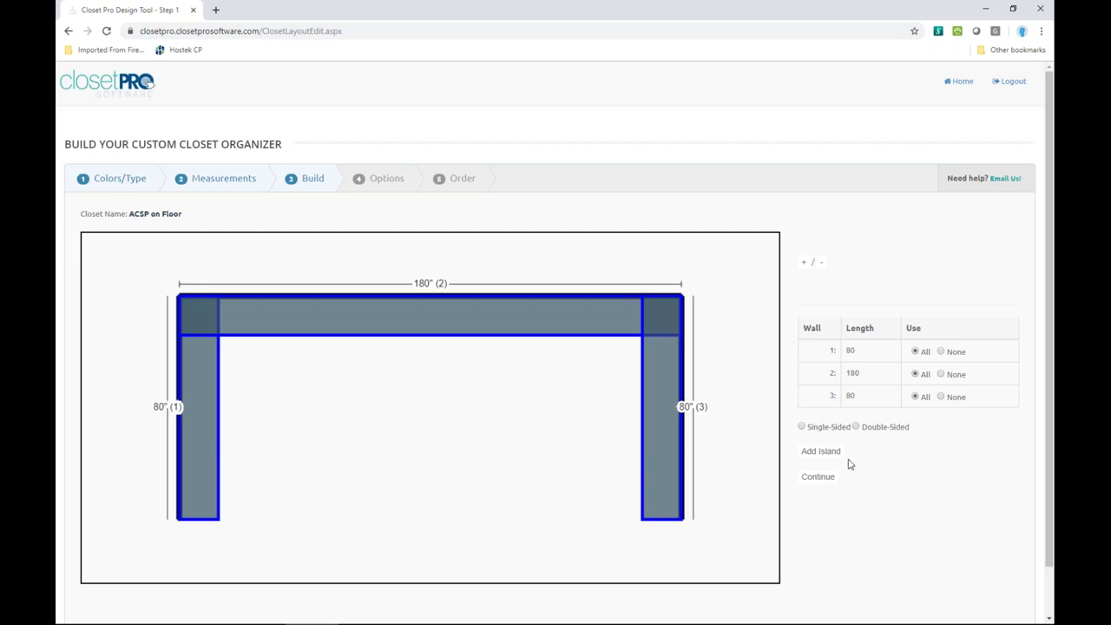
left_click(69, 30)
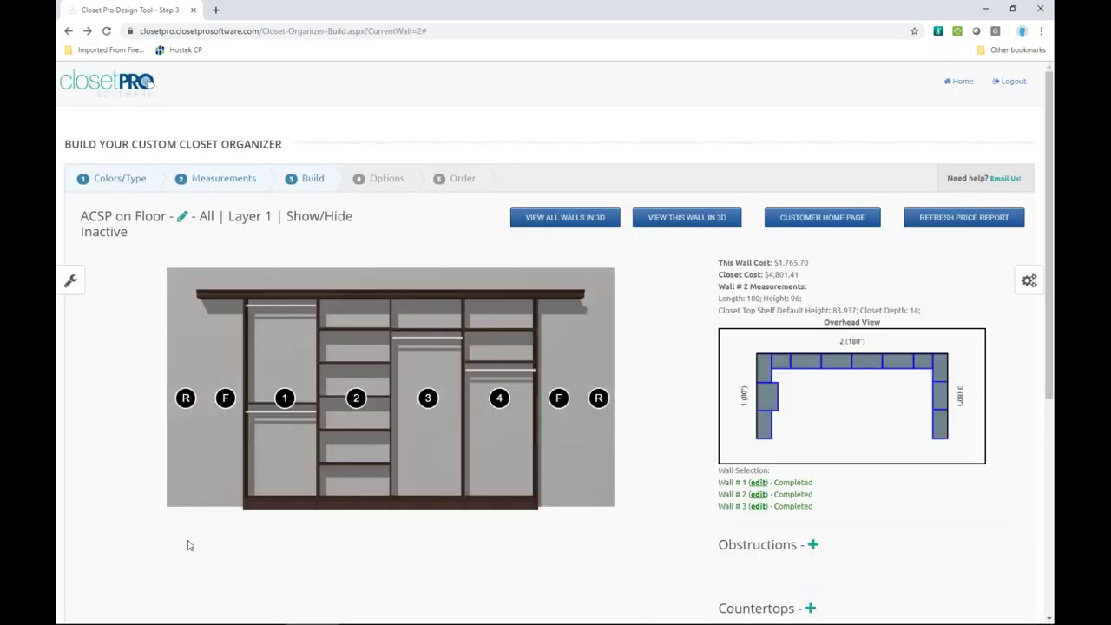
- Move wall 2's shelf unit one position to the left
mouse_move(185, 398)
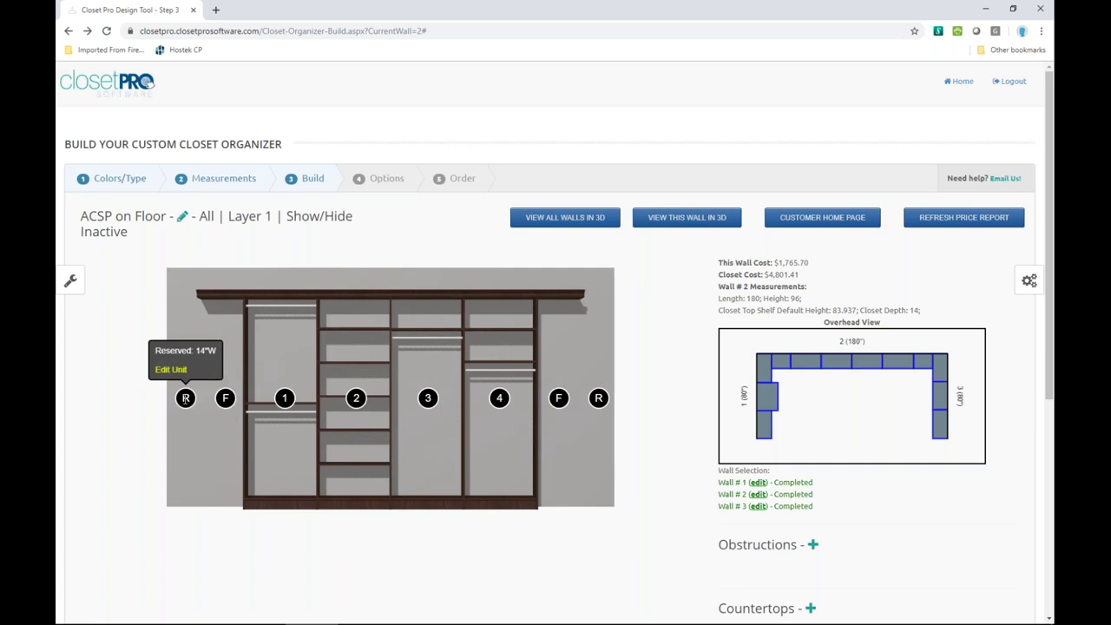
mouse_move(226, 399)
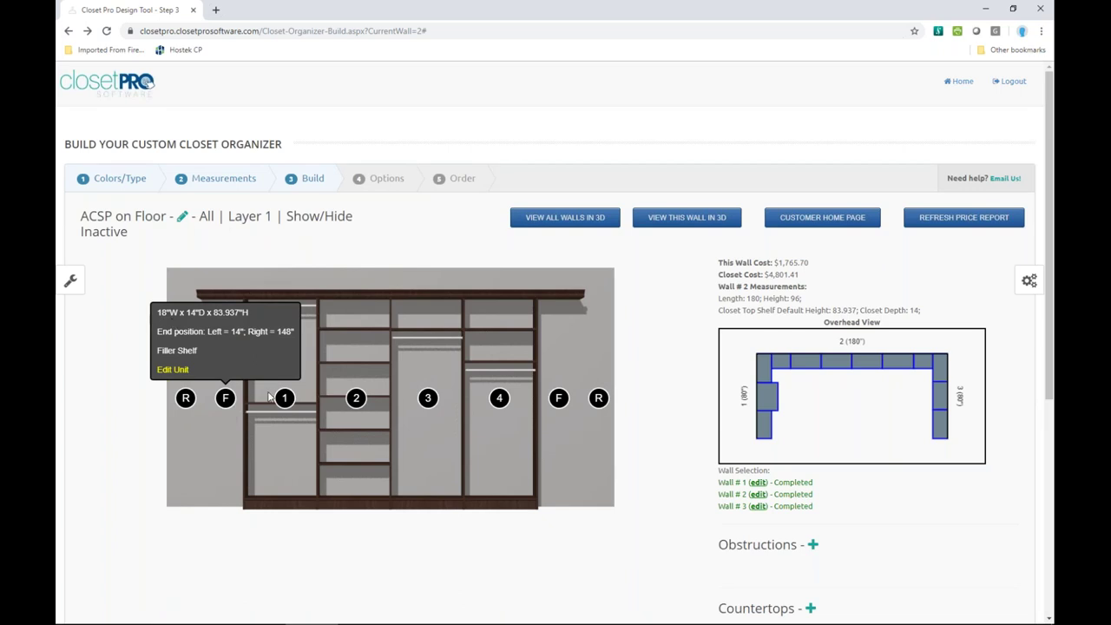
mouse_move(283, 400)
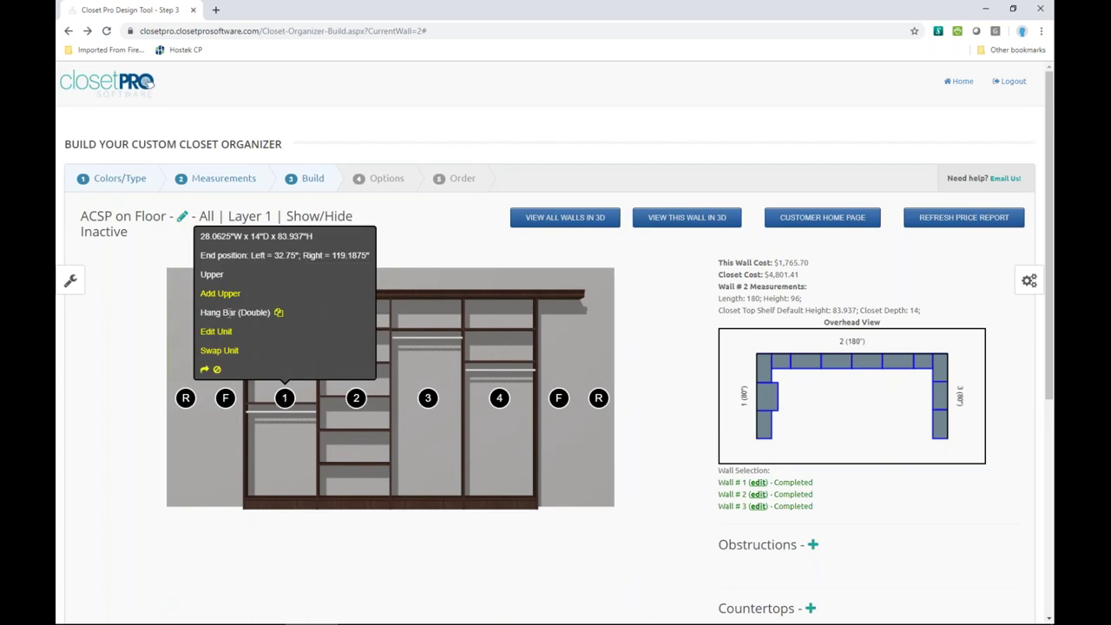
mouse_move(355, 387)
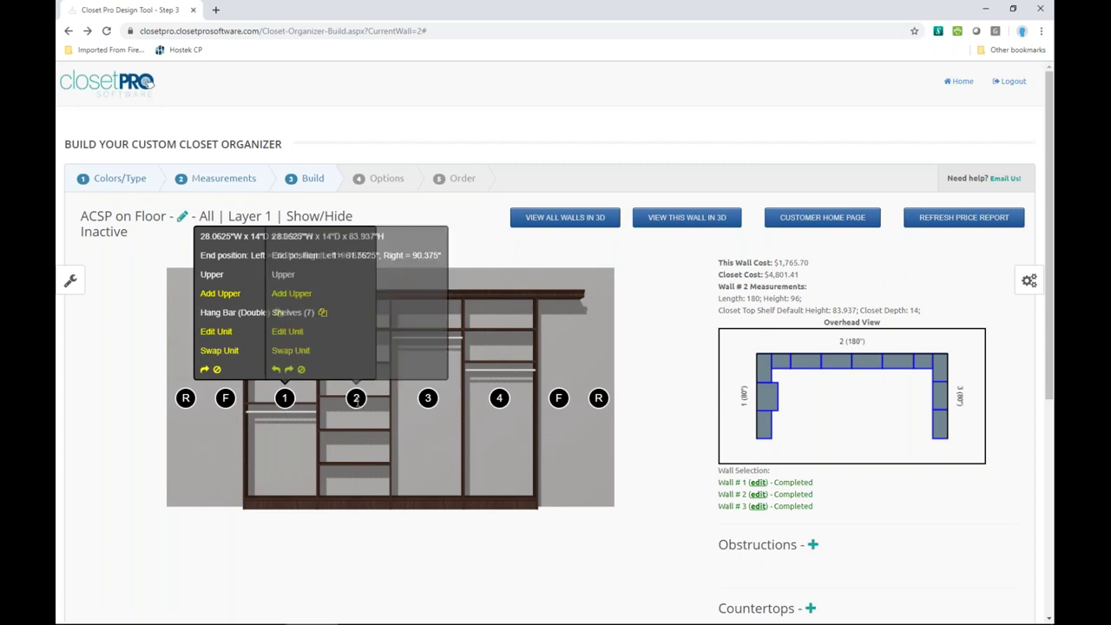
left_click(276, 371)
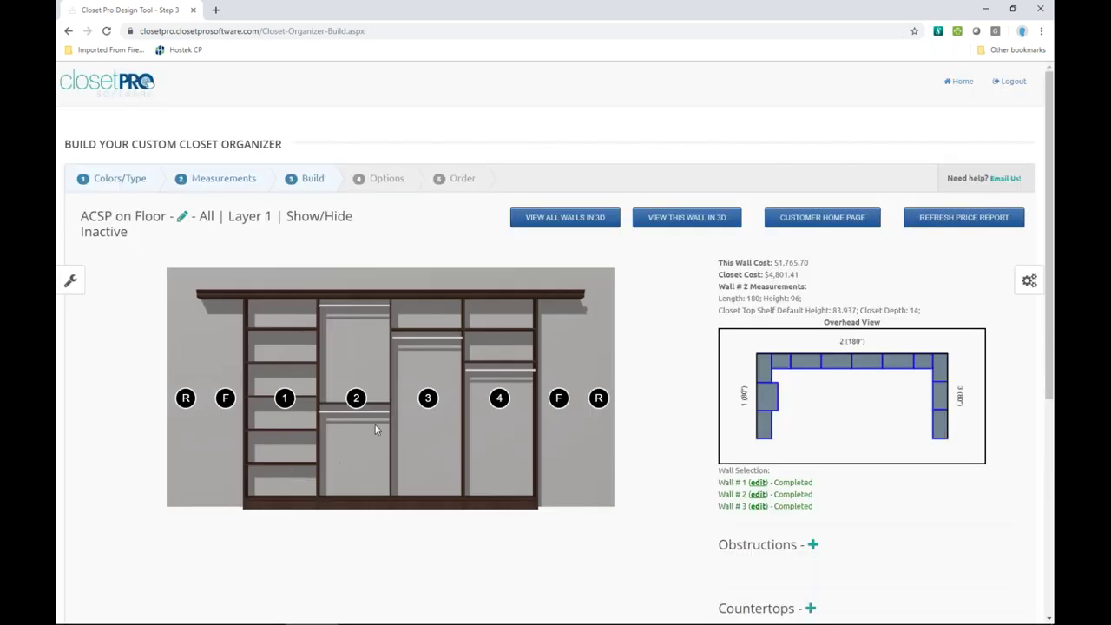
- Change both the double and full hang-bar units from floor-standing to the Wall style
left_click(360, 400)
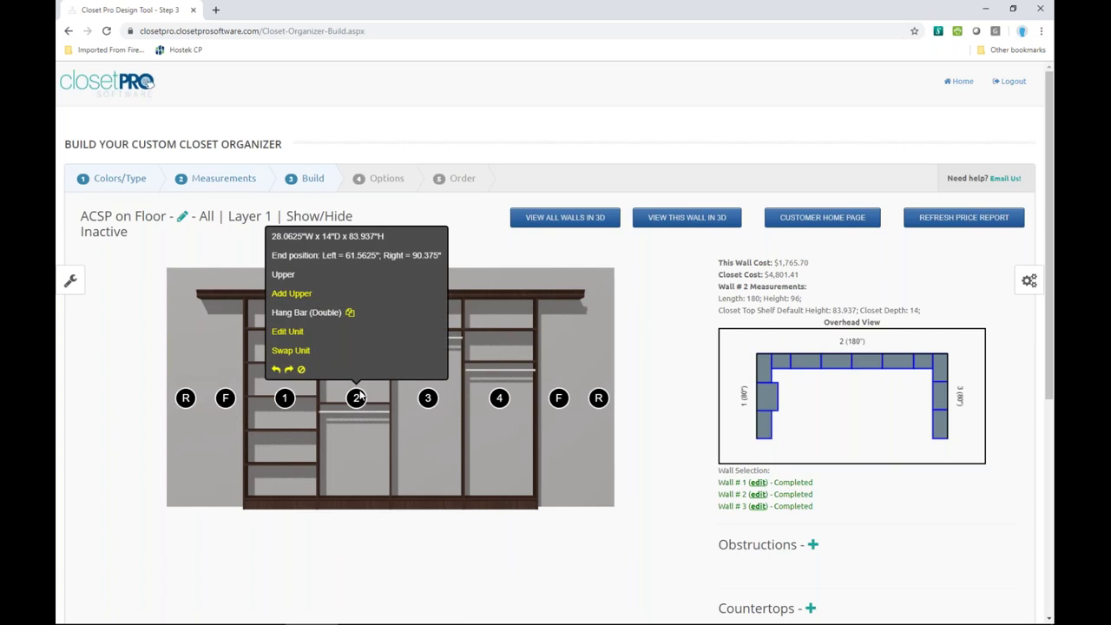
left_click(286, 333)
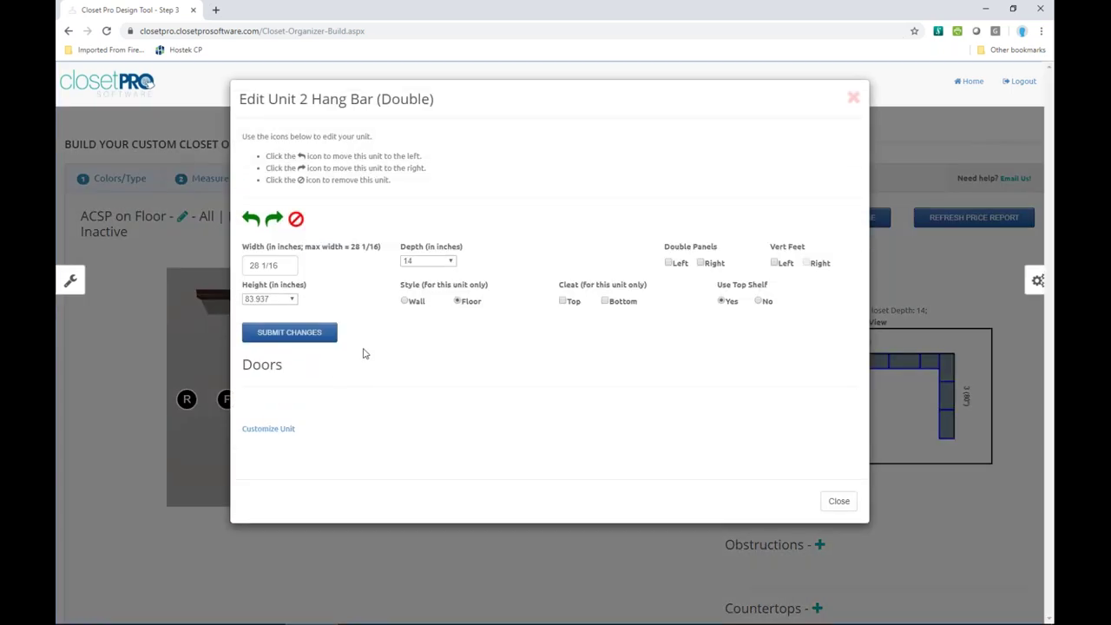
left_click(404, 301)
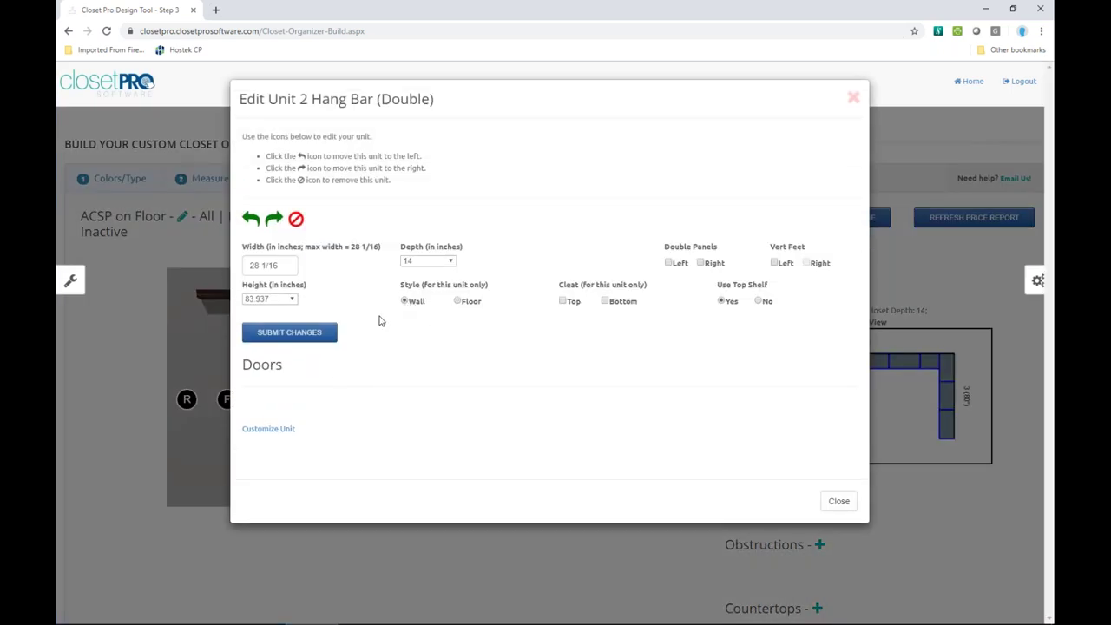
left_click(290, 337)
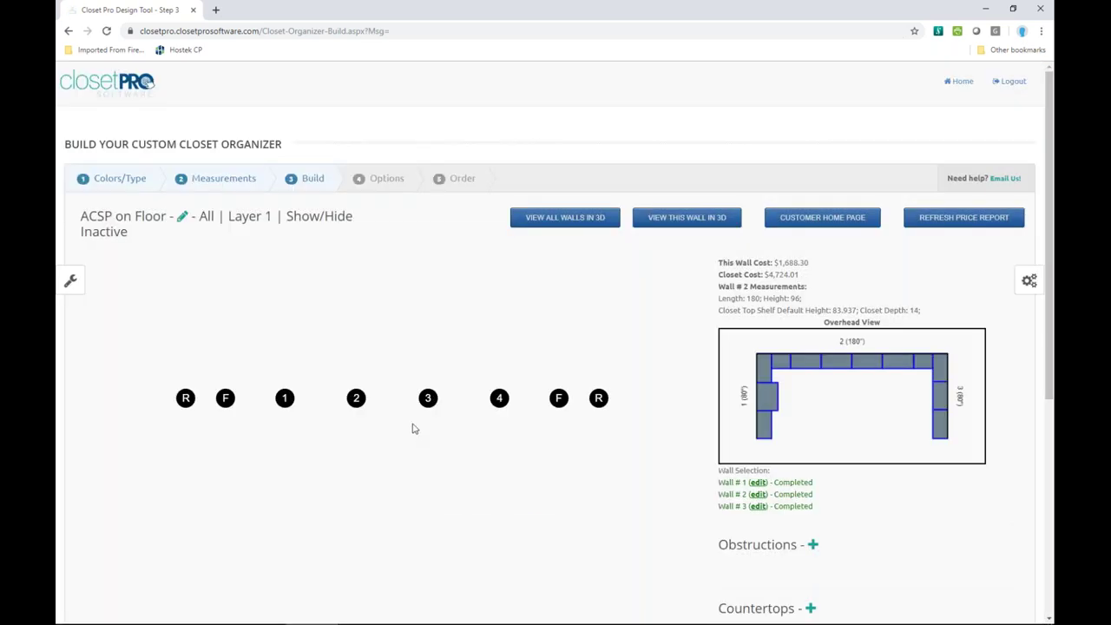
left_click(423, 399)
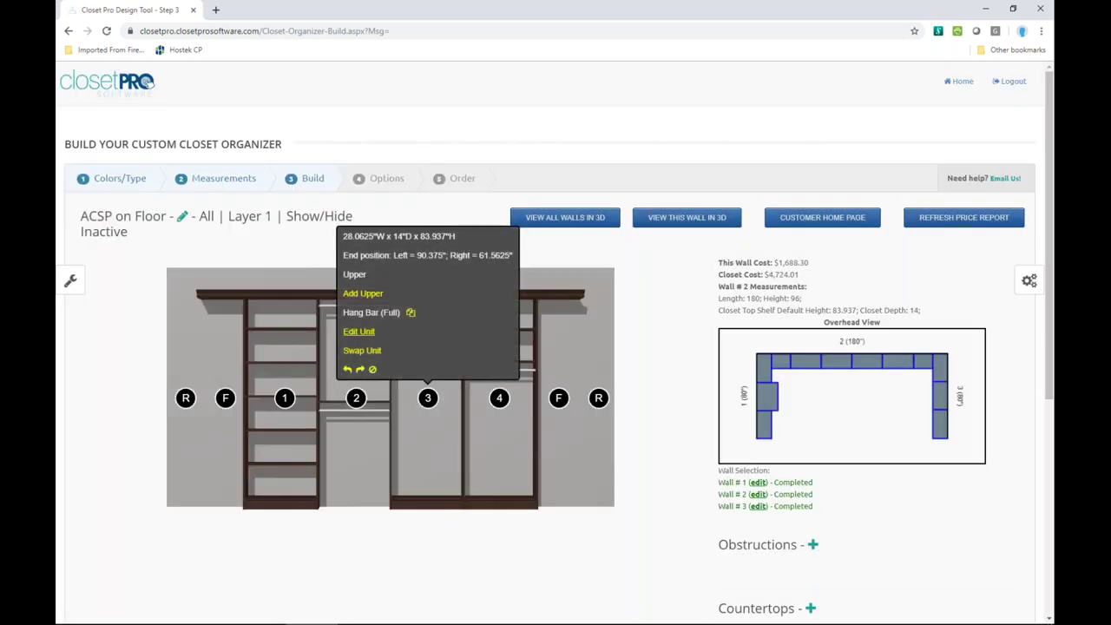
left_click(358, 331)
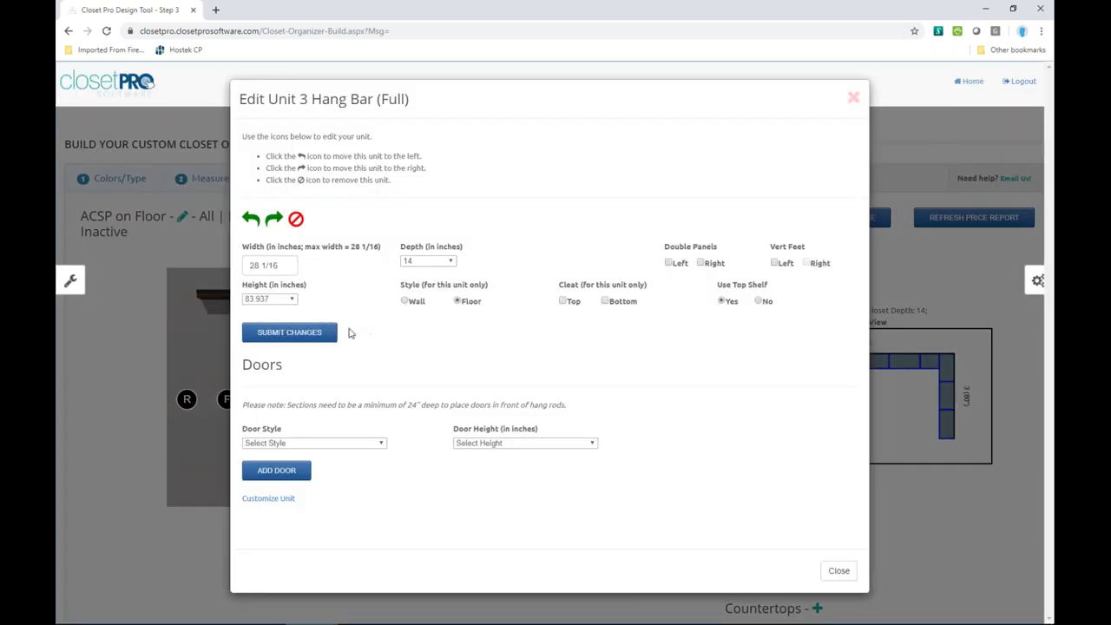
left_click(404, 300)
left_click(319, 337)
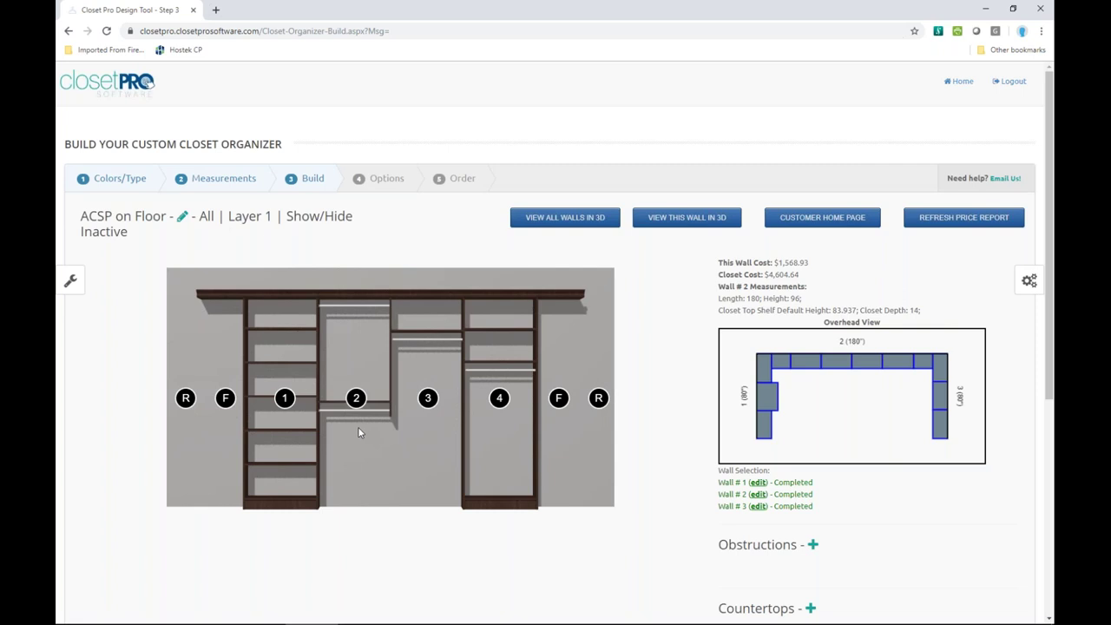
- Move the shelf tower back one position right and start swapping it for another section
left_click(359, 402)
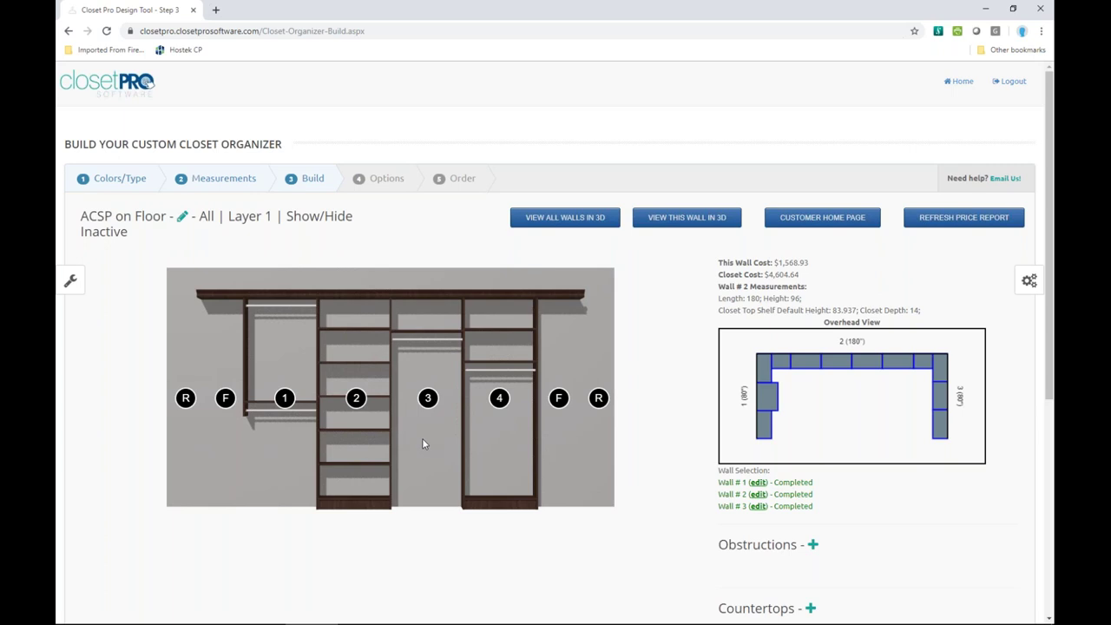
left_click(360, 401)
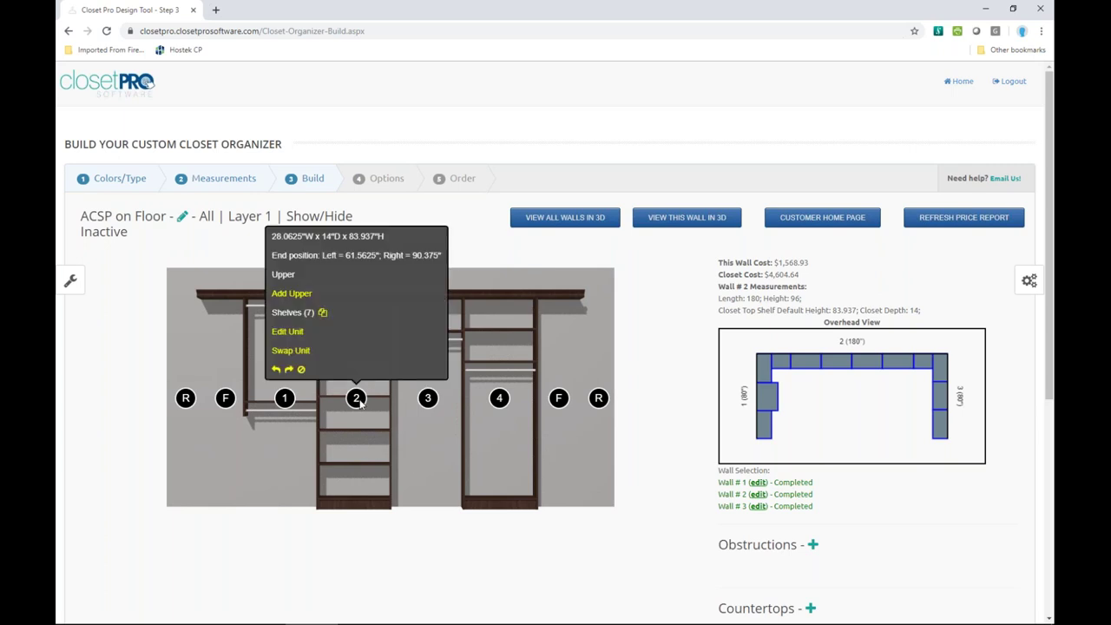
left_click(292, 351)
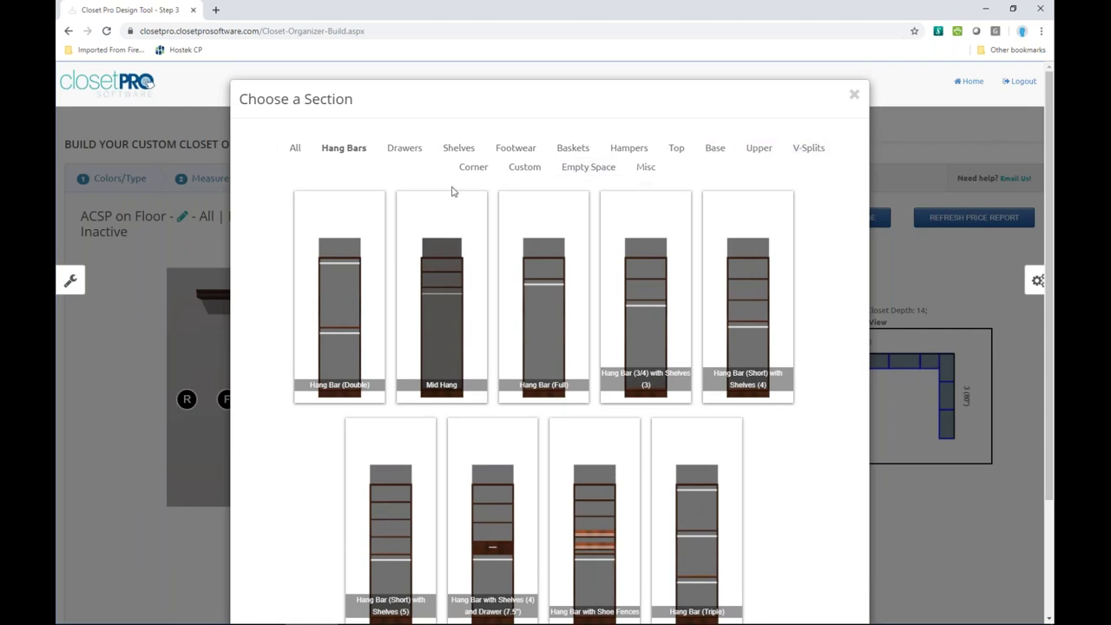
- Browse the drawer, shelf, footwear and basket section choices for unit 2
scroll(489, 365, "down", 2)
scroll(488, 364, "up", 2)
left_click(402, 148)
scroll(560, 354, "down", 1)
scroll(560, 354, "down", 2)
scroll(561, 354, "up", 3)
left_click(457, 149)
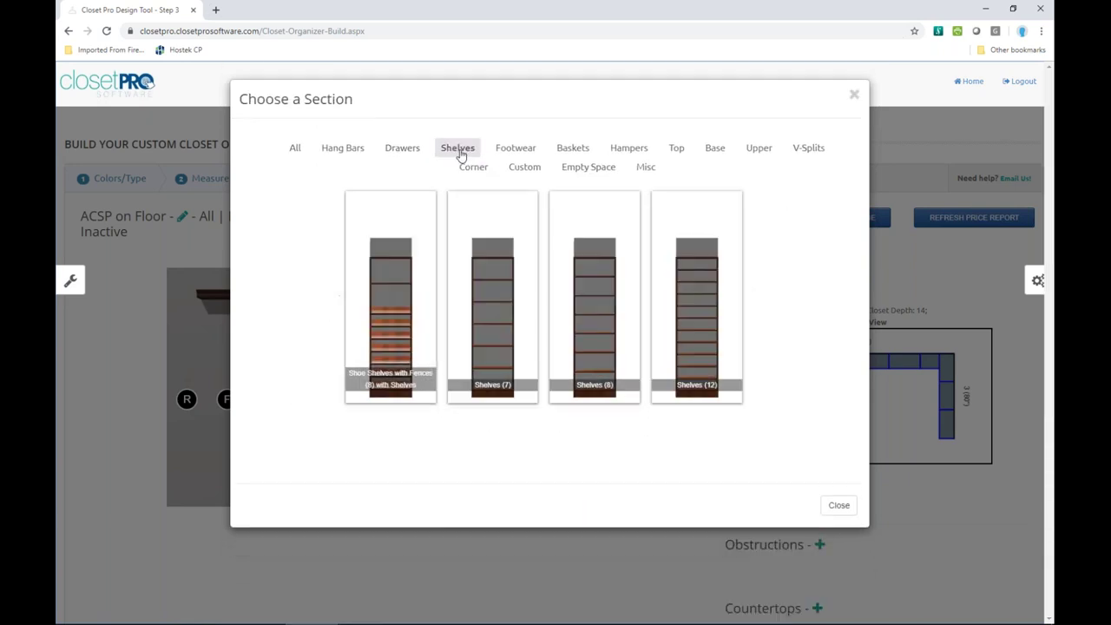
left_click(526, 150)
left_click(563, 150)
- Check the hamper, top, base and upper tabs, then choose Drawers (3 - 7.5", 1 - 10") with Shelves
left_click(625, 150)
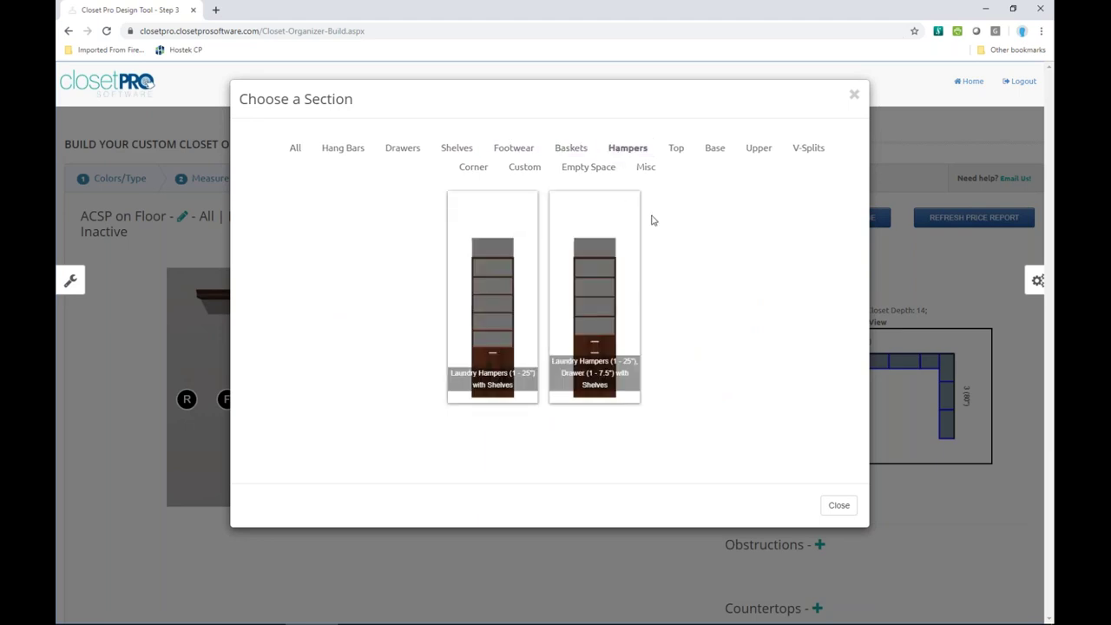
left_click(674, 151)
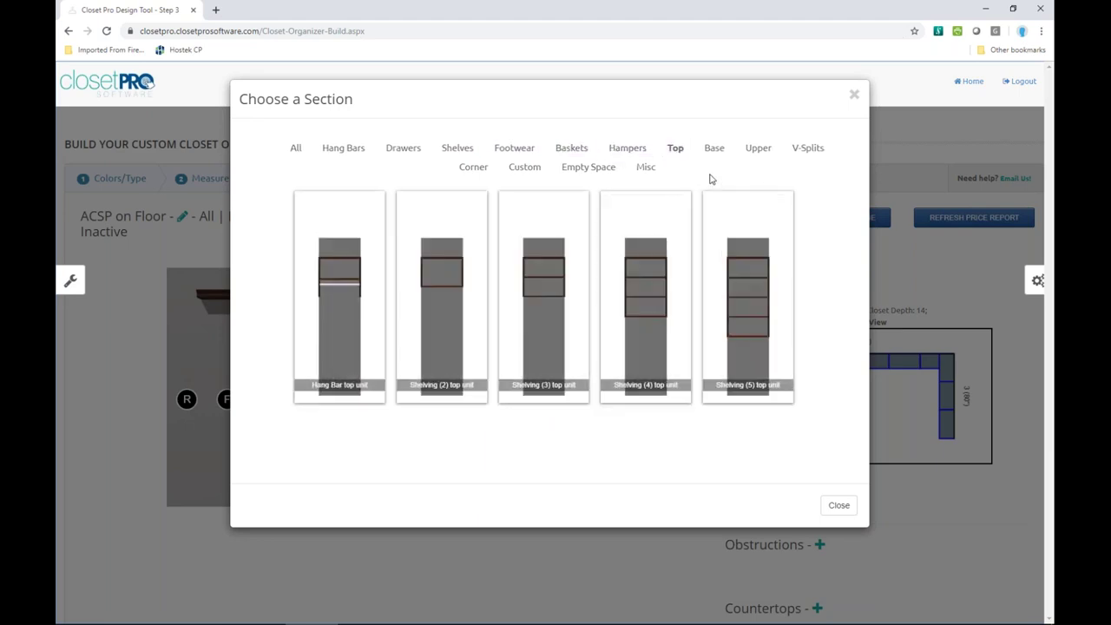
left_click(713, 149)
left_click(753, 152)
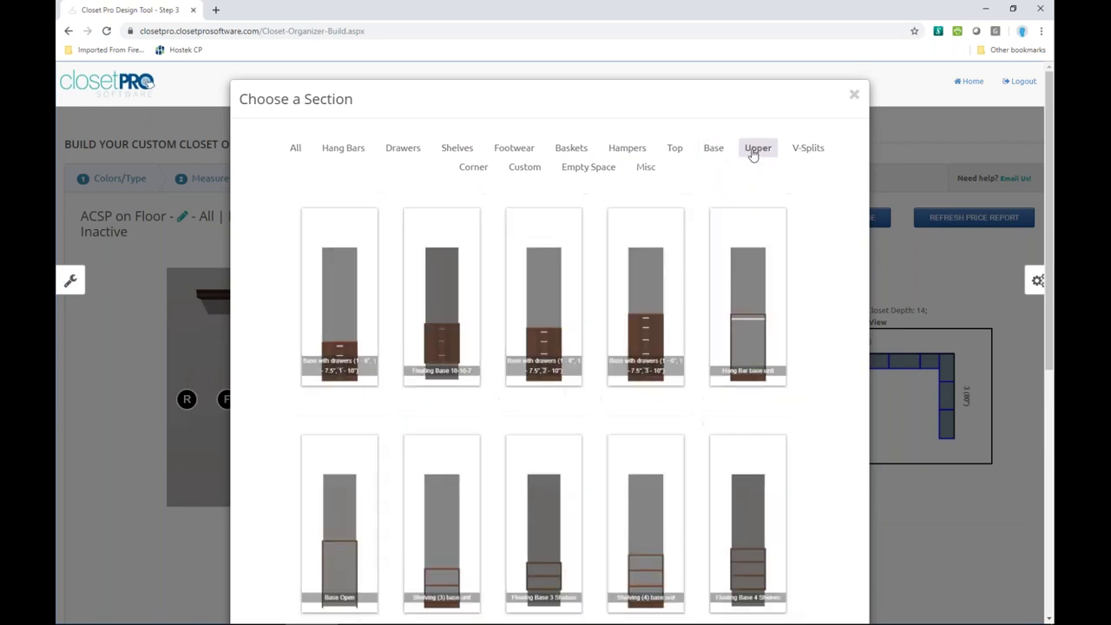
left_click(399, 149)
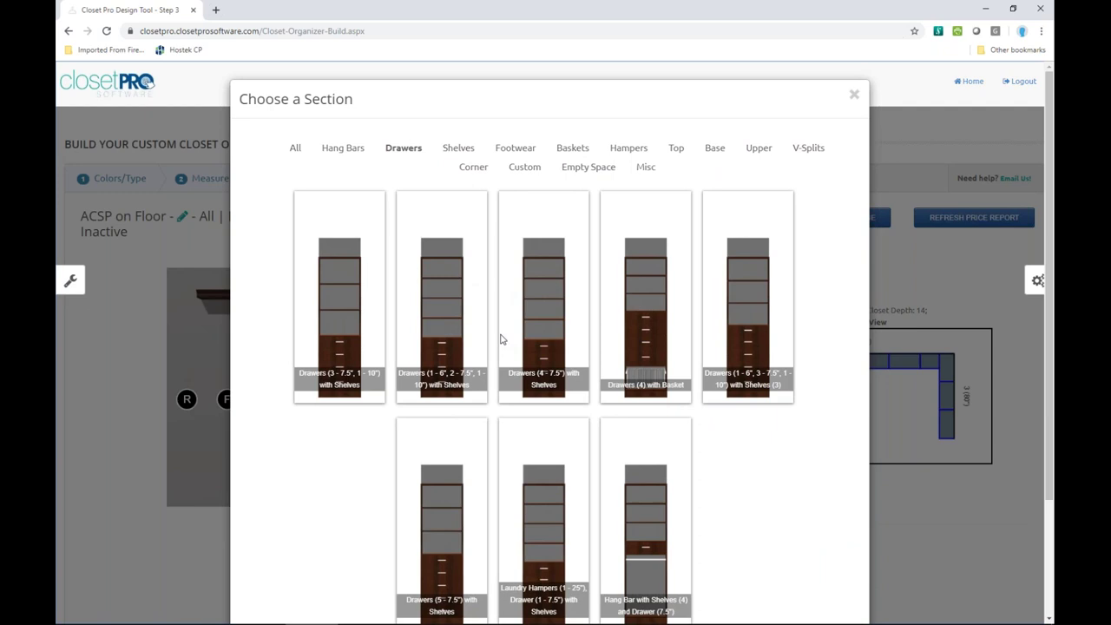
left_click(334, 357)
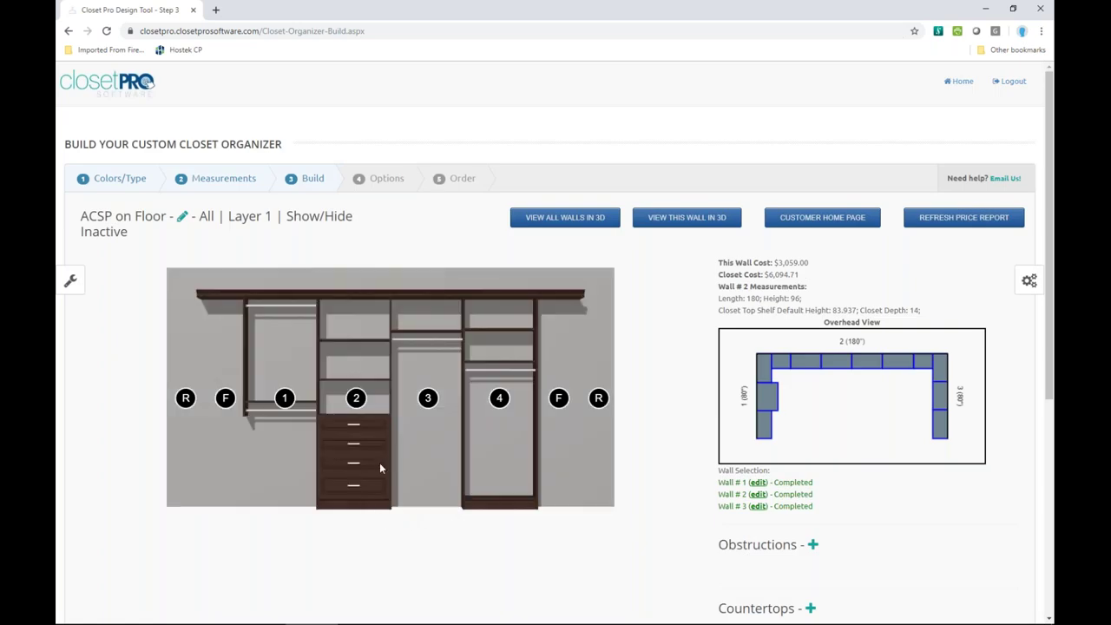
- Open the drawer unit's custom layout and remove its three 7.50" drawers
left_click(373, 461)
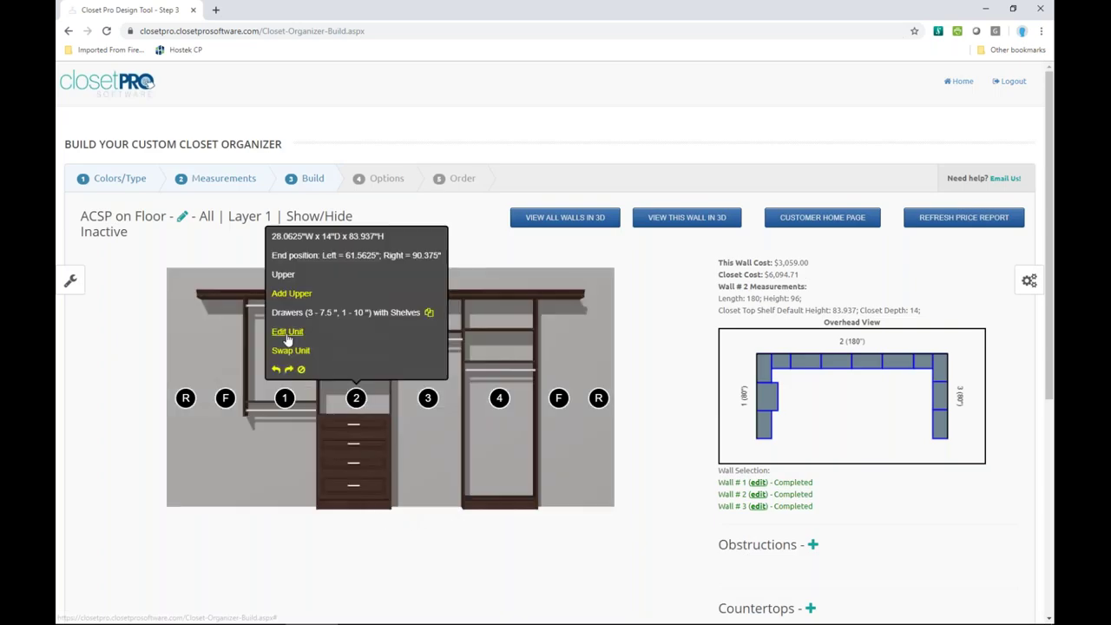
left_click(288, 332)
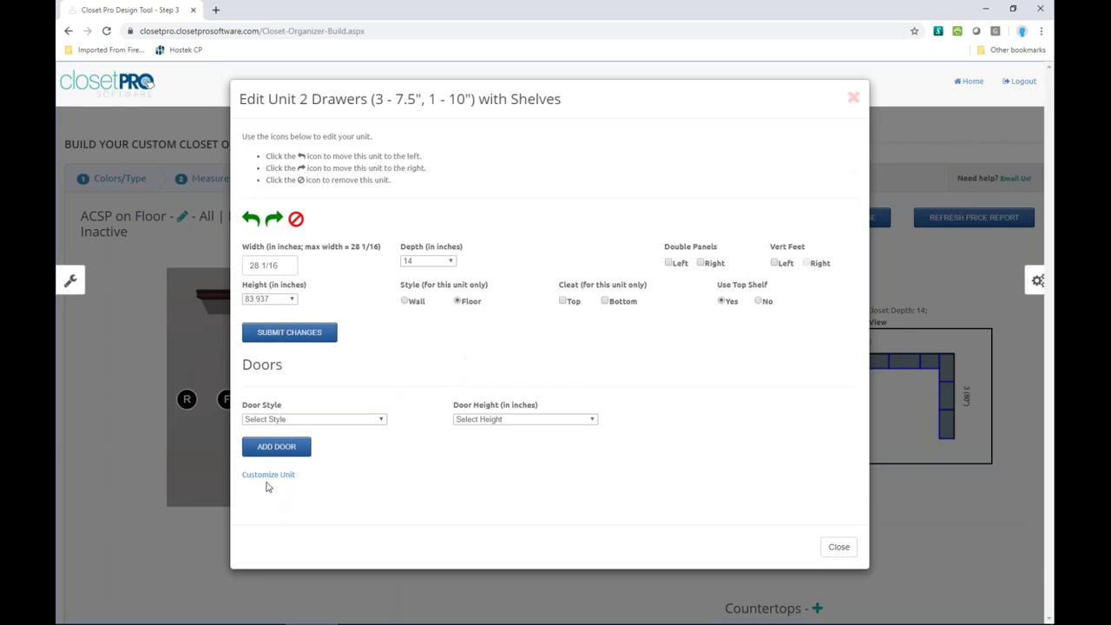
left_click(266, 483)
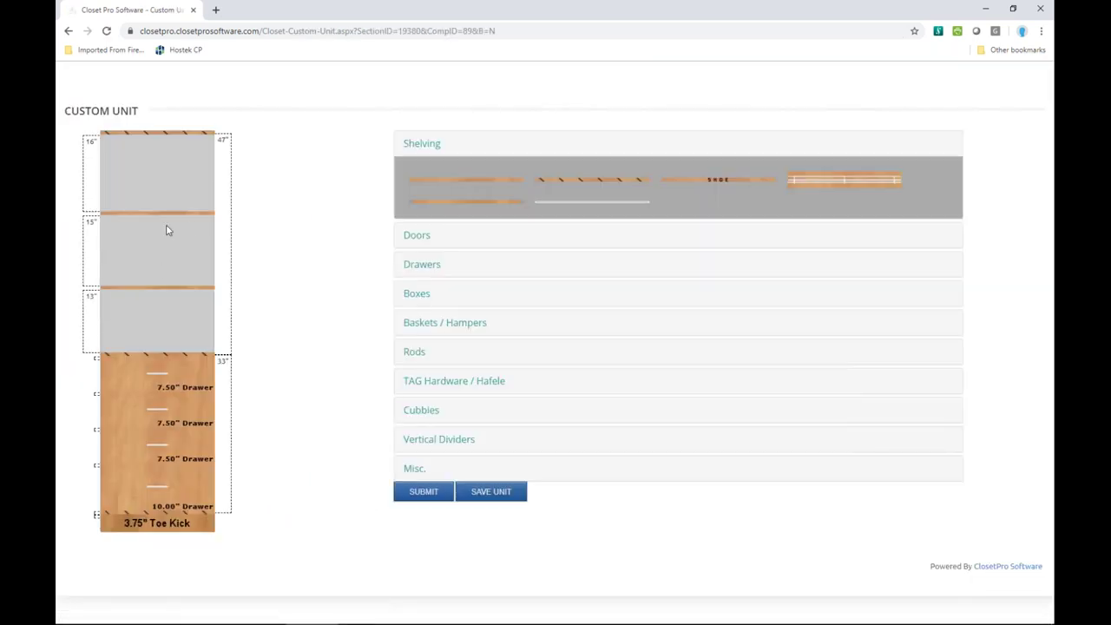
left_click_drag(154, 369, 315, 365)
left_click_drag(173, 408, 399, 387)
left_click_drag(204, 430, 304, 421)
- Add two 10.00" drawers for a base of three 10" drawers, plus a box above them
left_click(416, 236)
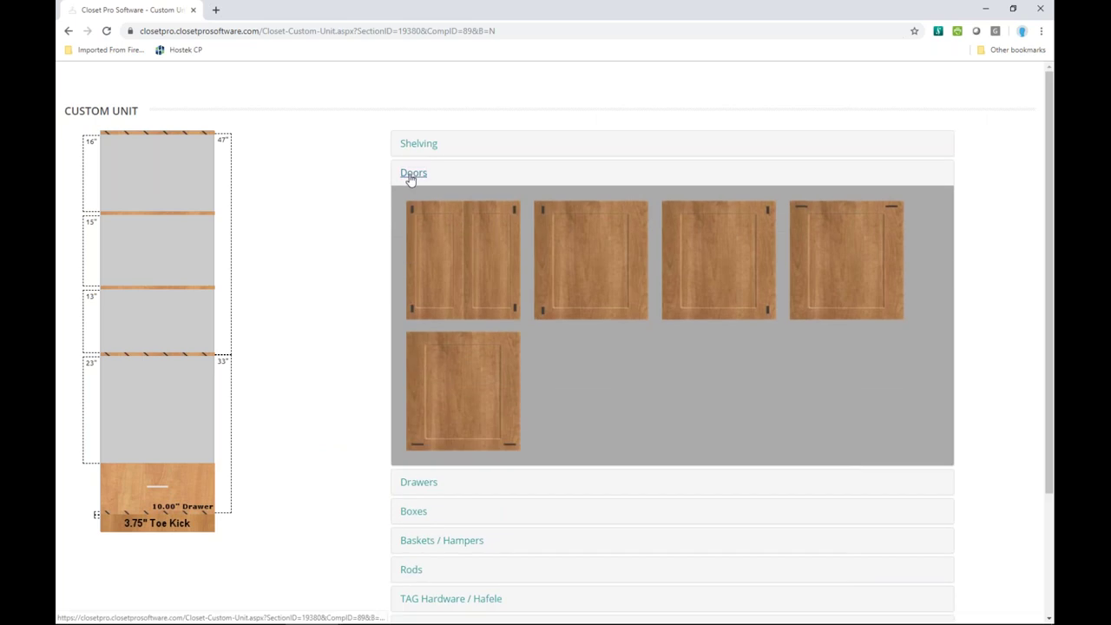
left_click(411, 174)
left_click(417, 203)
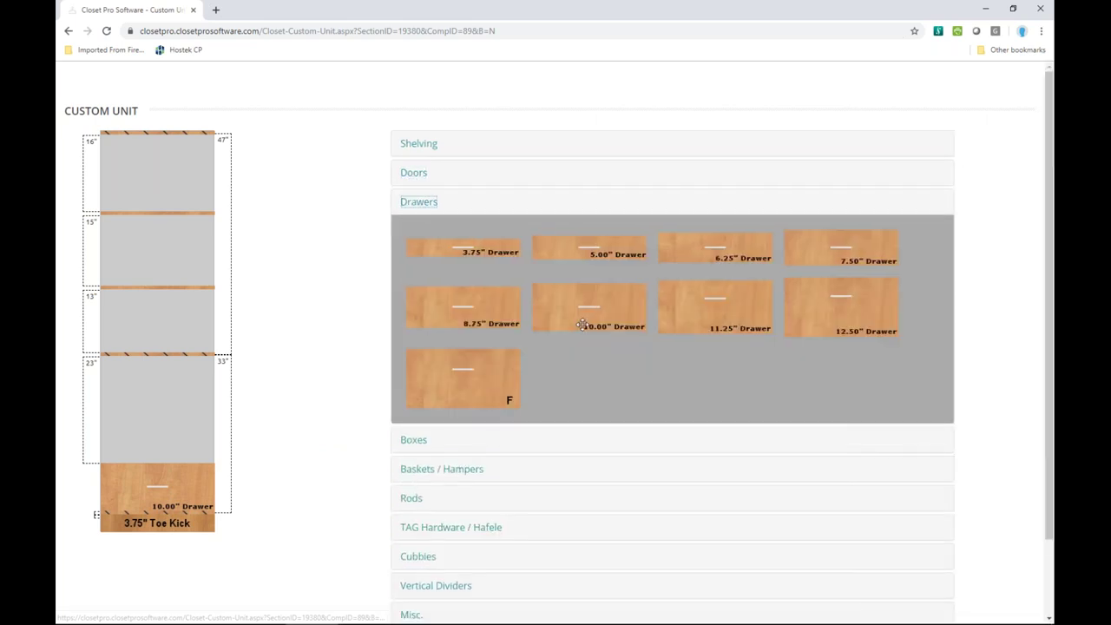
left_click_drag(582, 324, 206, 433)
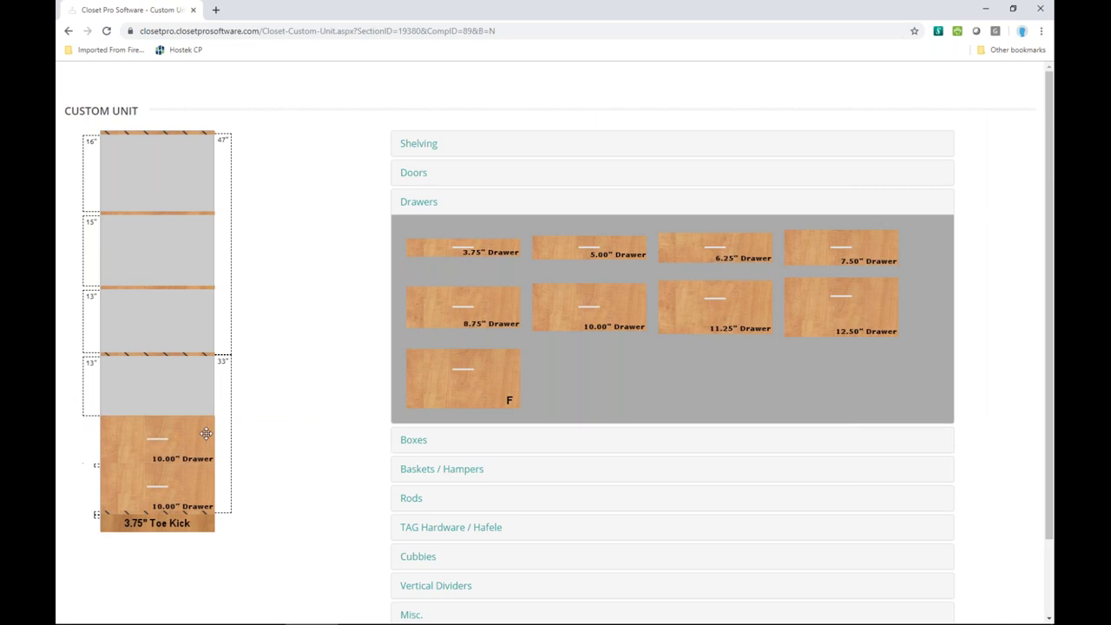
left_click_drag(609, 316, 175, 366)
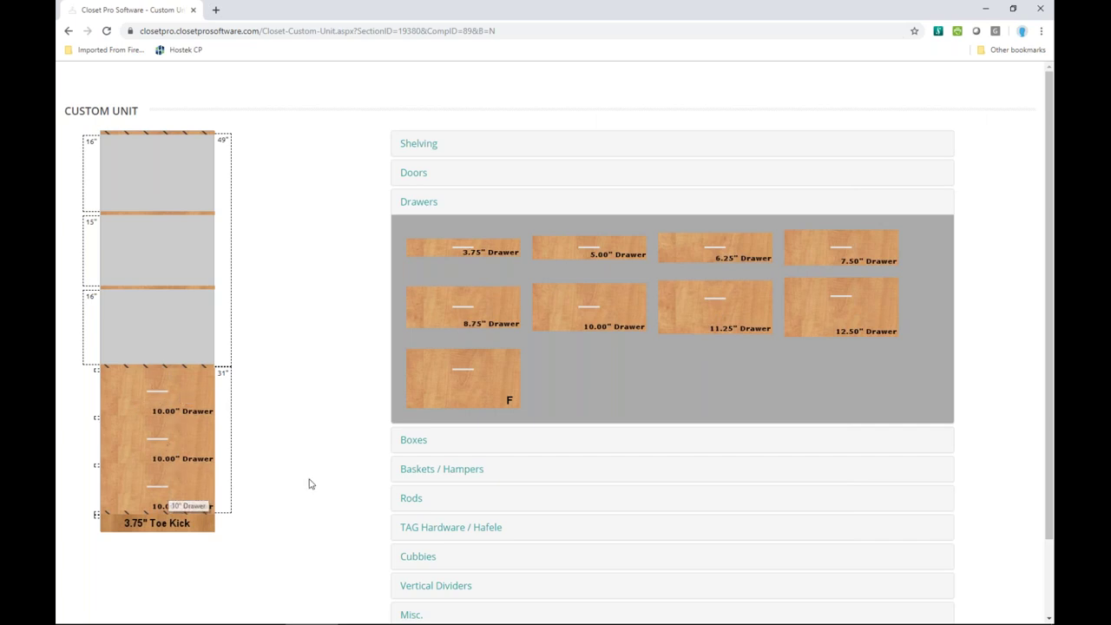
left_click(422, 440)
left_click_drag(618, 299, 165, 323)
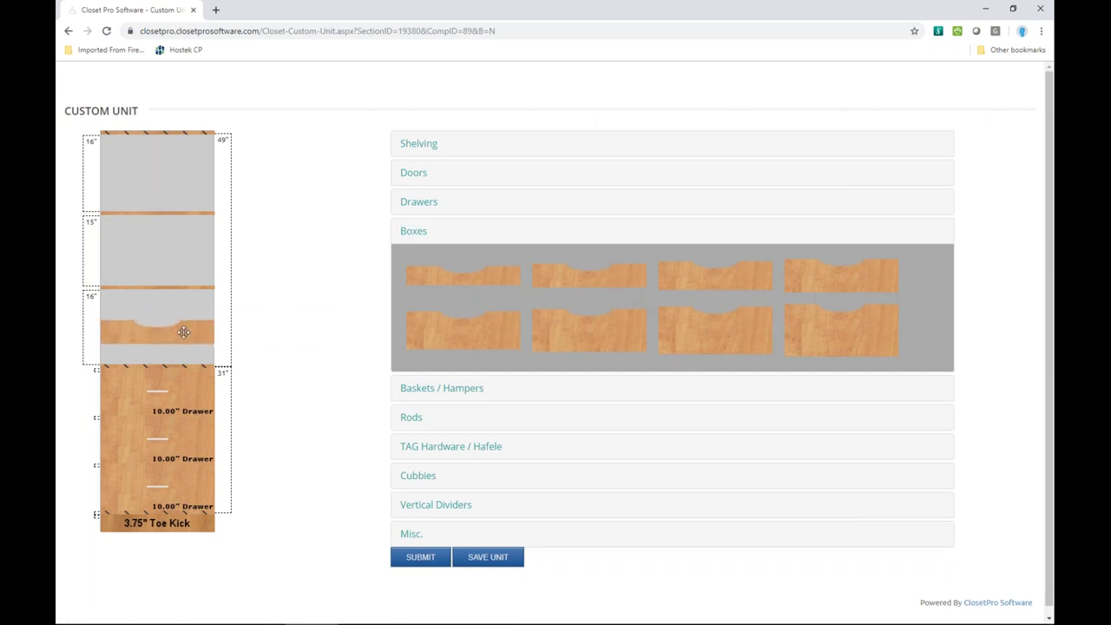
- Look through the basket, rod, hardware, cubby, divider and misc pieces, then expand the Doors styles
left_click(425, 389)
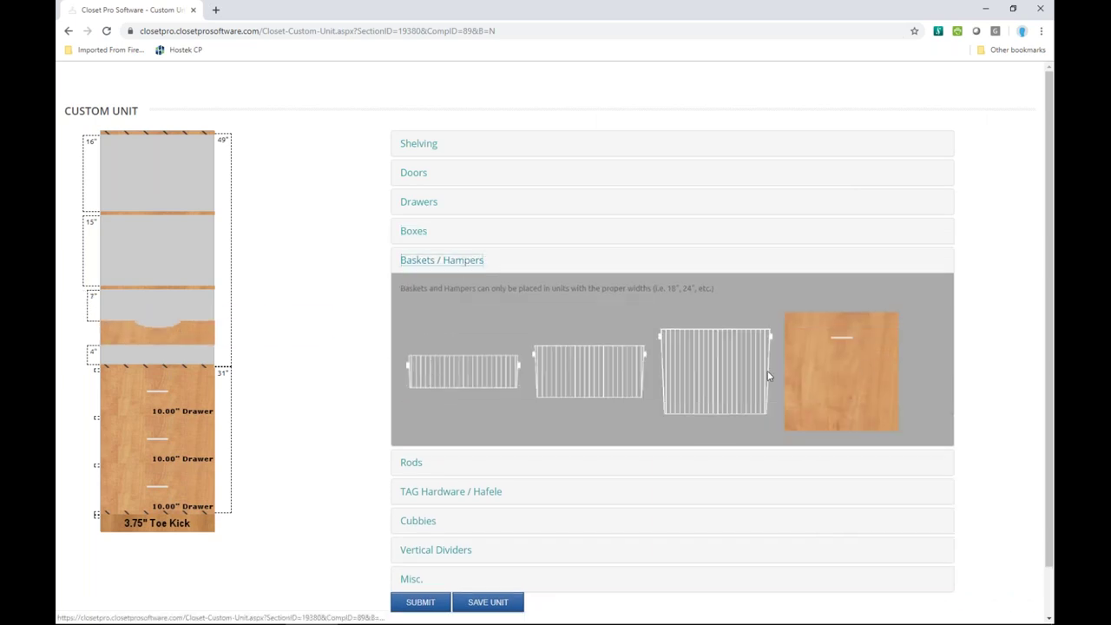
left_click(420, 469)
left_click(453, 356)
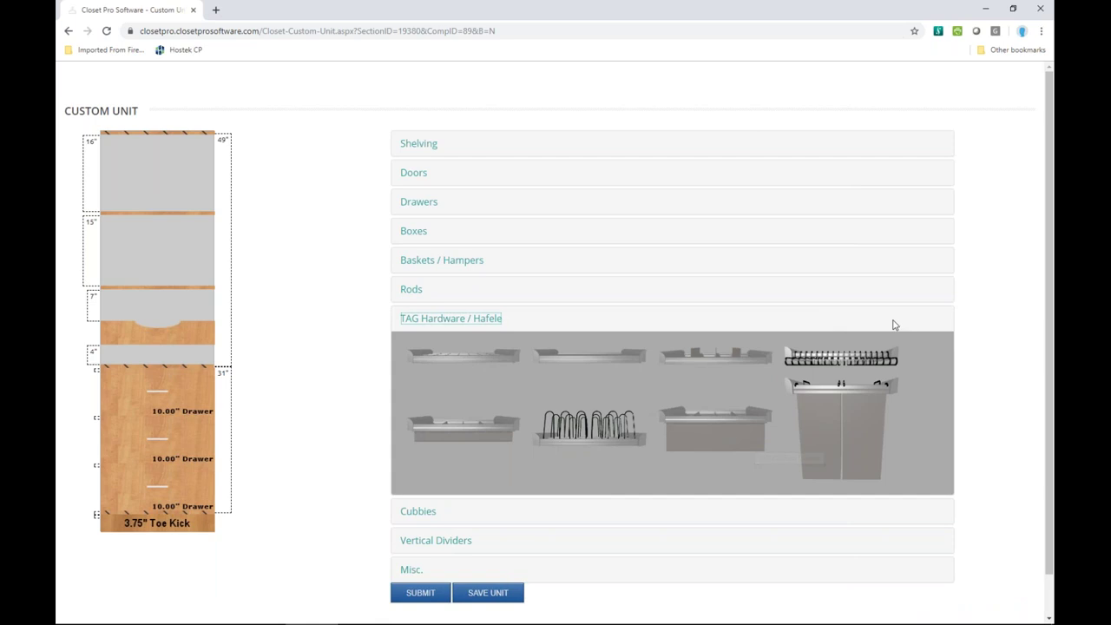
left_click(415, 512)
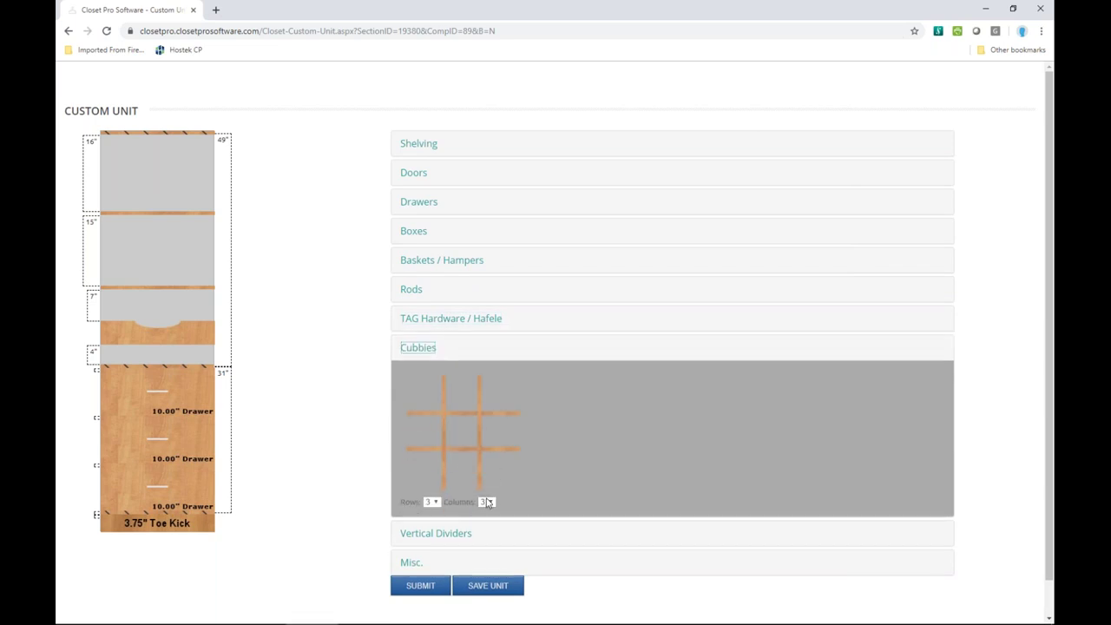
left_click(439, 533)
scroll(519, 556, "down", 3)
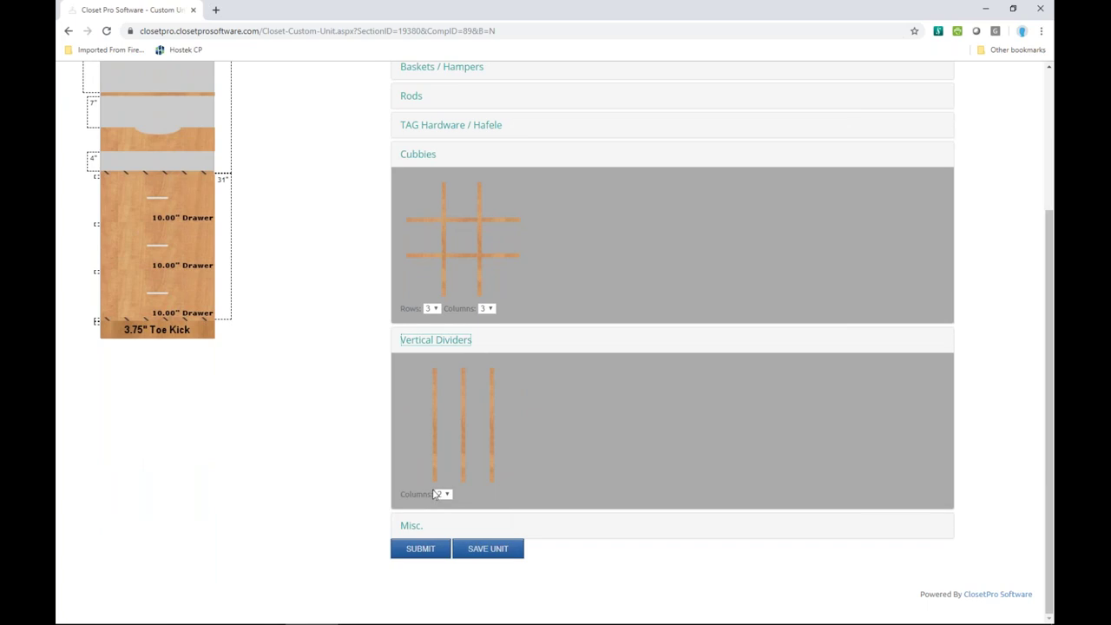
left_click(448, 345)
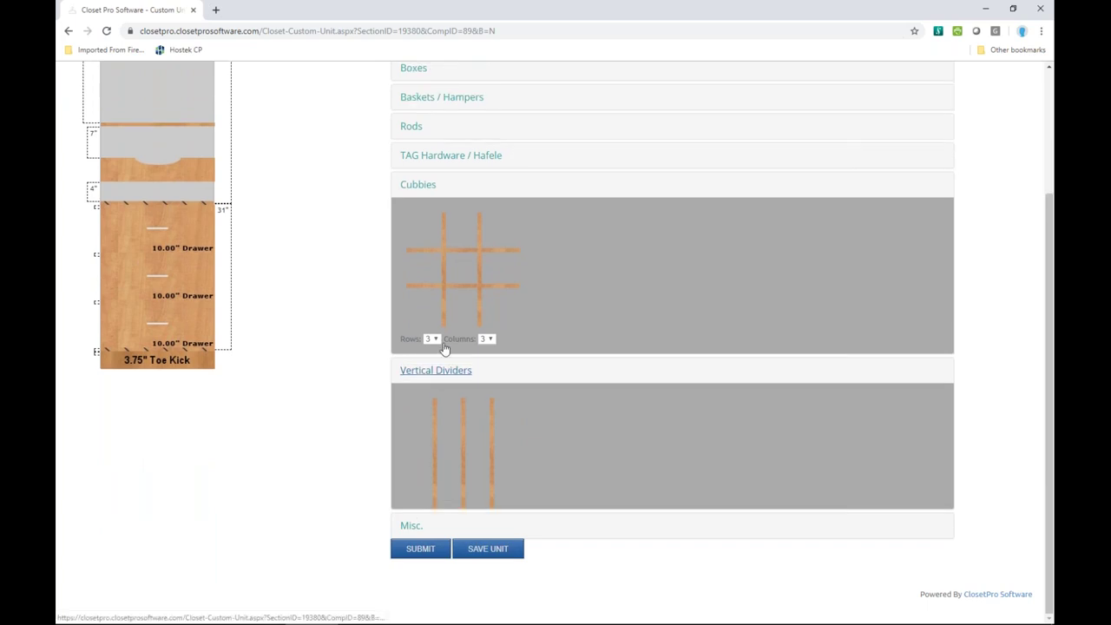
left_click(417, 312)
left_click(414, 405)
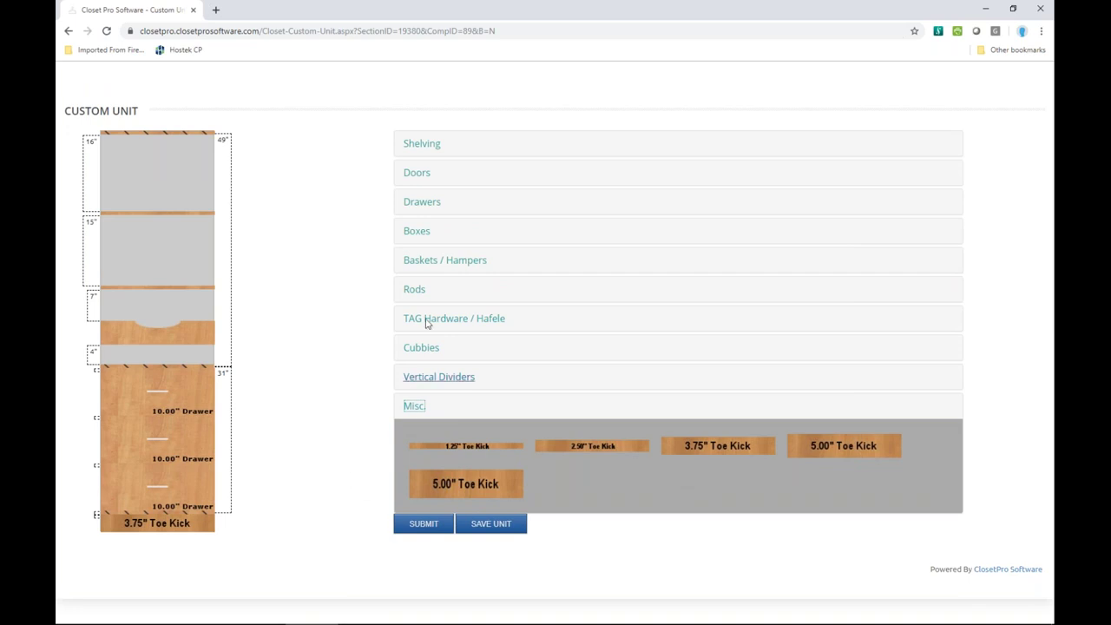
left_click(420, 175)
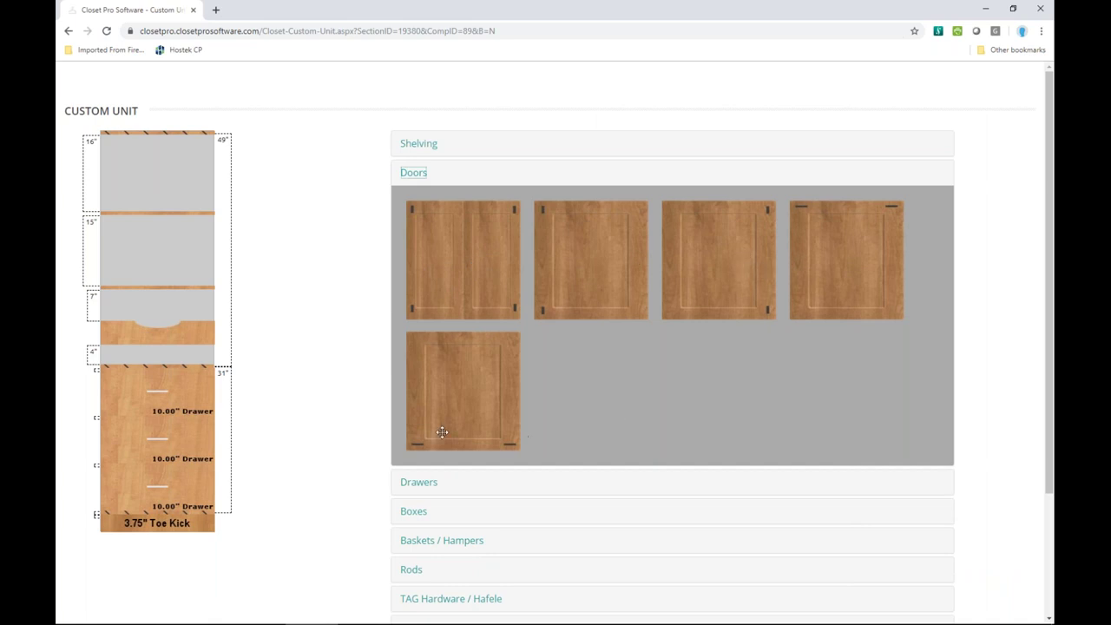
- Put a door over the drawer unit's upper sections and submit the custom unit to wall 2
left_click_drag(188, 276, 174, 251)
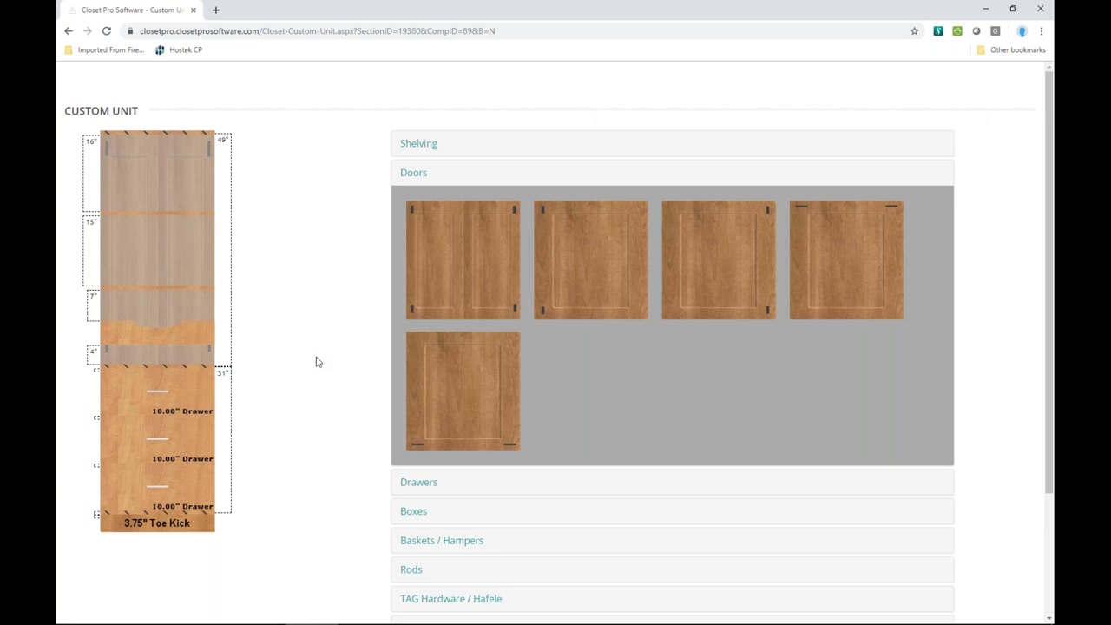
scroll(314, 365, "down", 2)
left_click(414, 552)
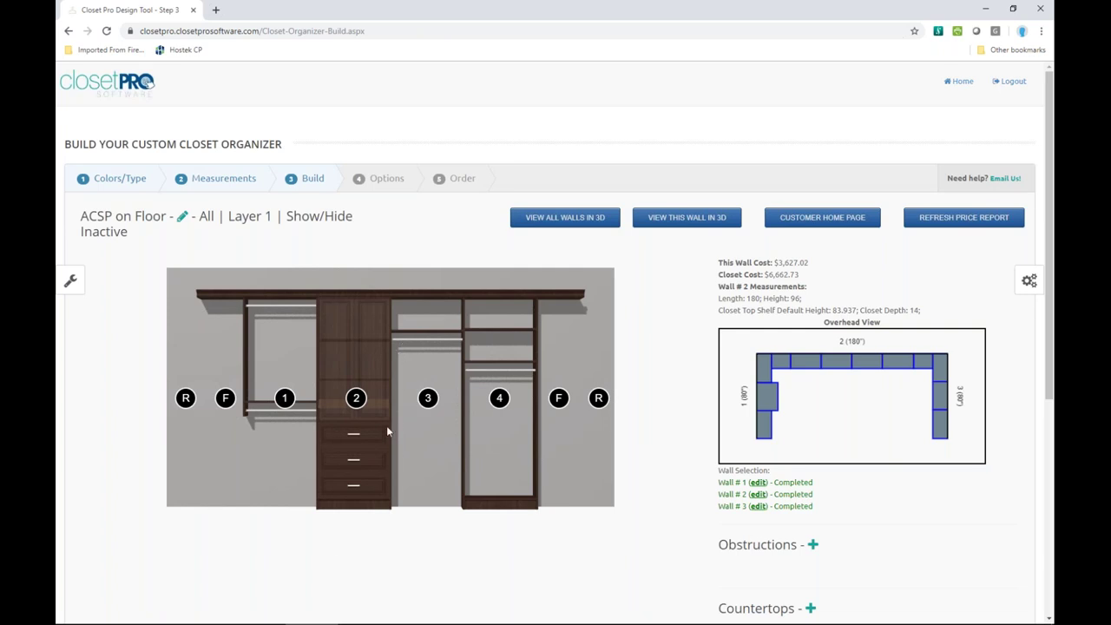
left_click(356, 397)
left_click(350, 398)
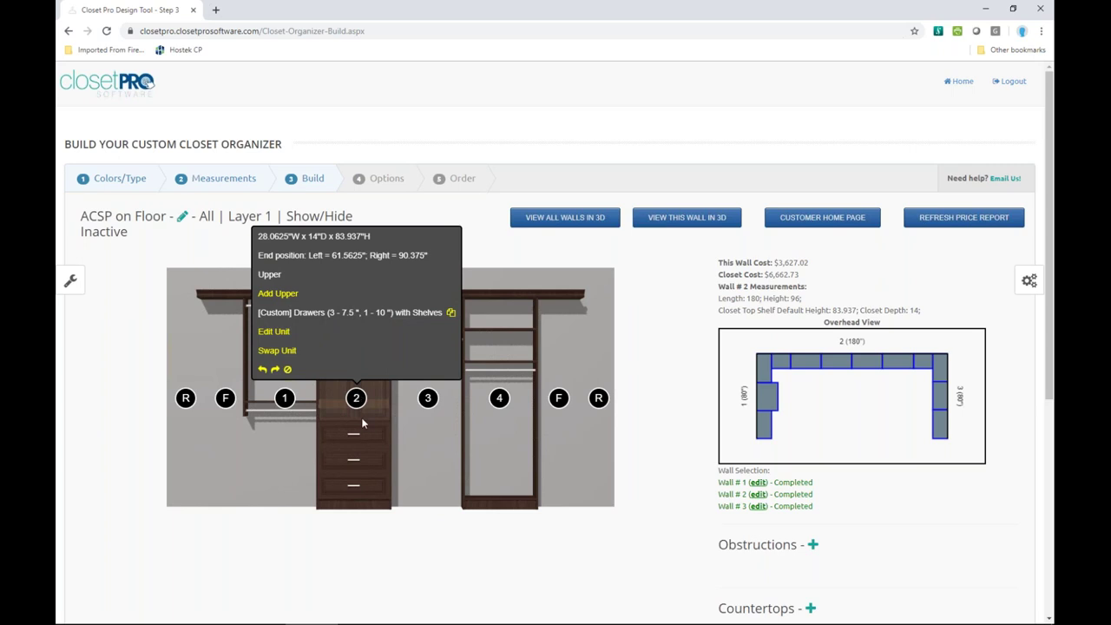
- Open unit 2's editor and keep the Double door style
left_click(274, 332)
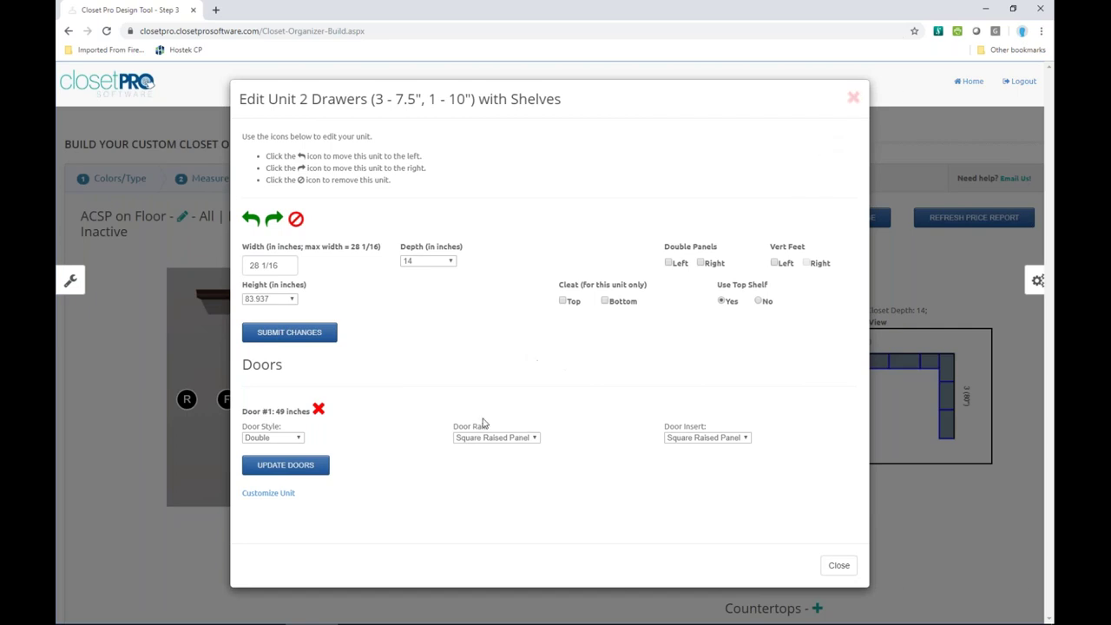
left_click(855, 97)
left_click(357, 401)
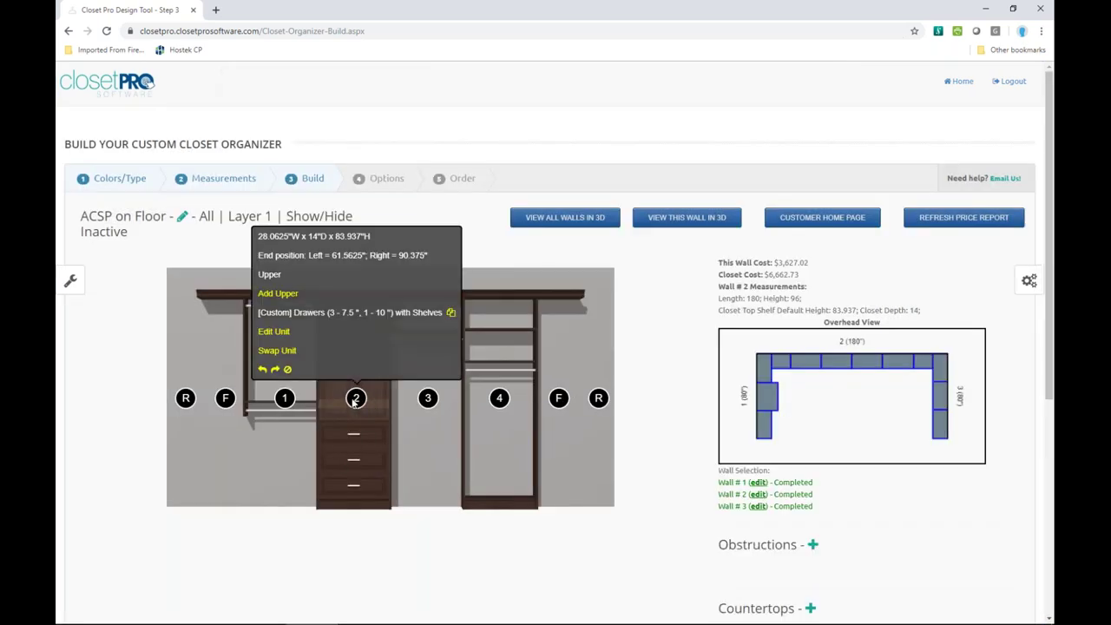
left_click(267, 334)
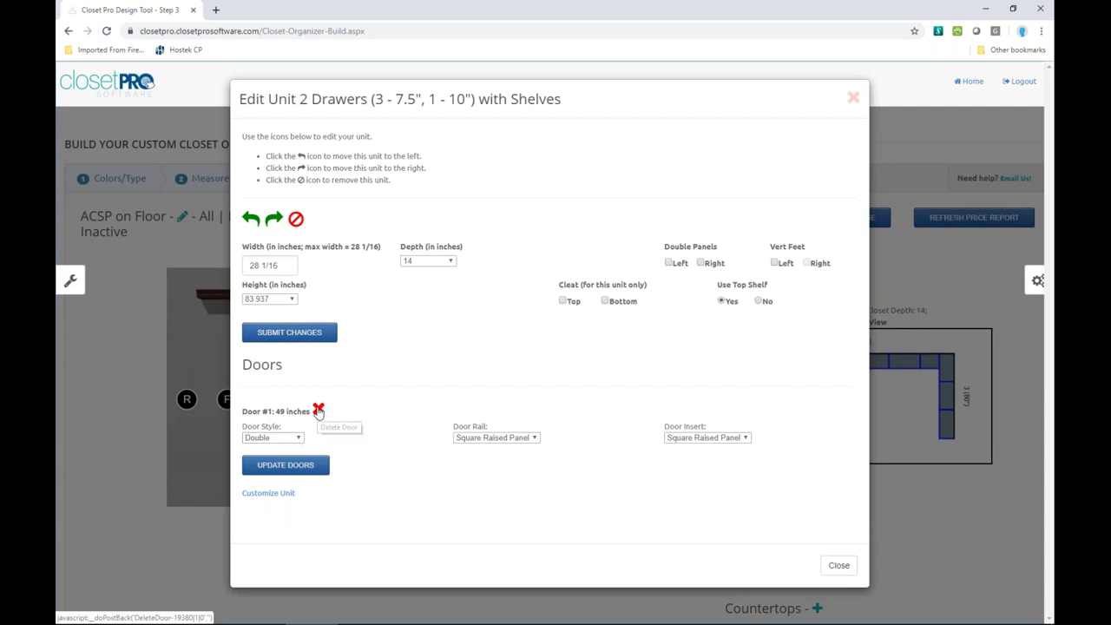
left_click(299, 440)
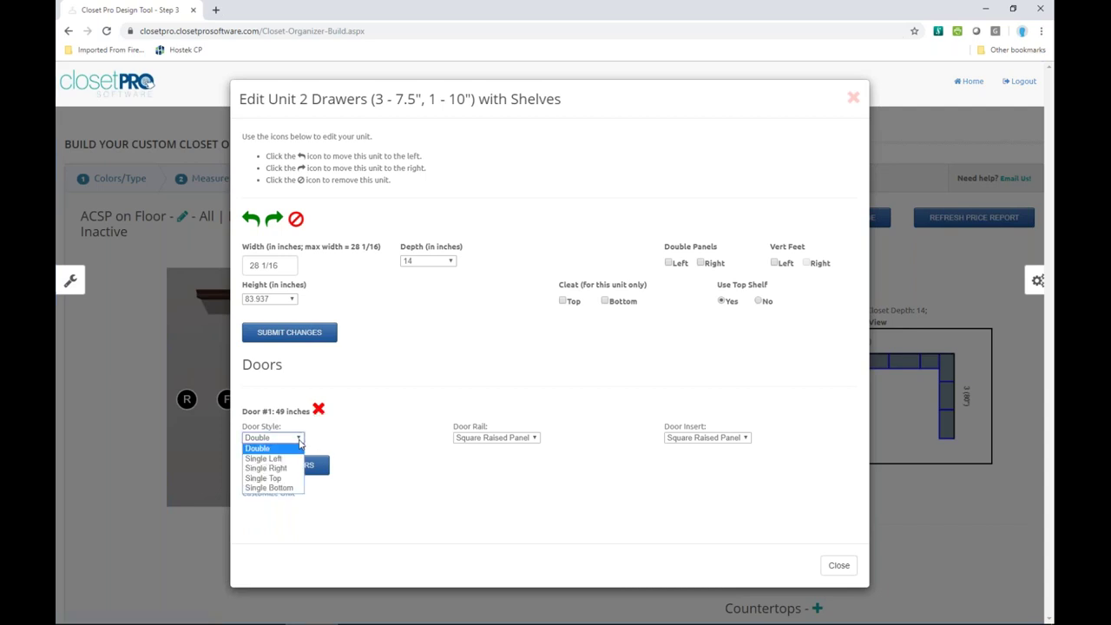
left_click(299, 442)
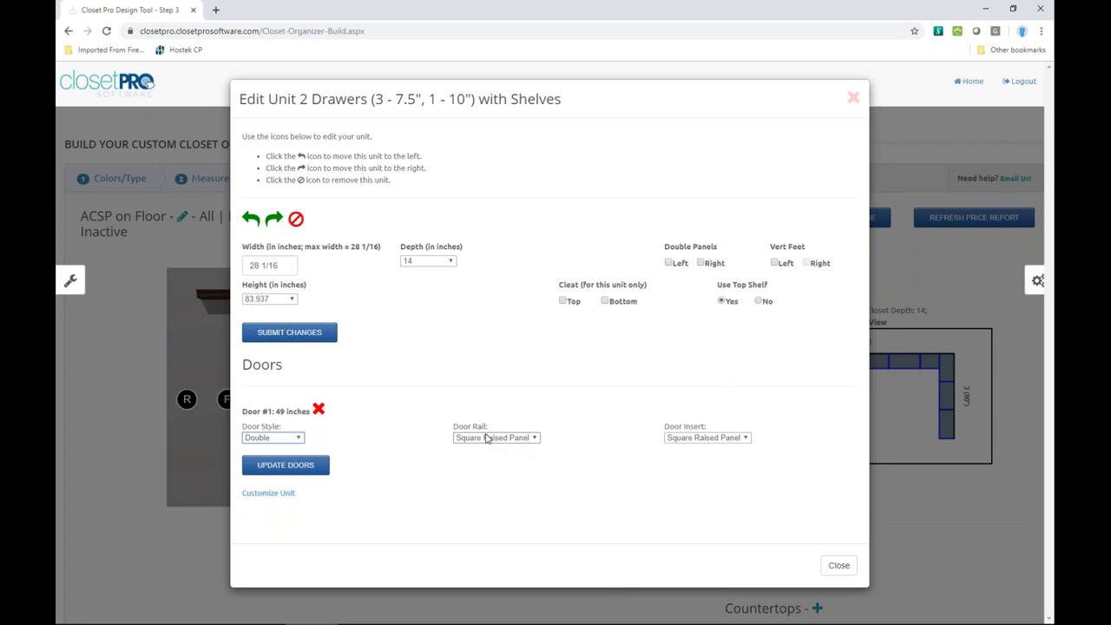
- Give unit 2's doors Square Raised Panel rails with Clear Glass inserts, then preview wall 2 in 3D
left_click(535, 439)
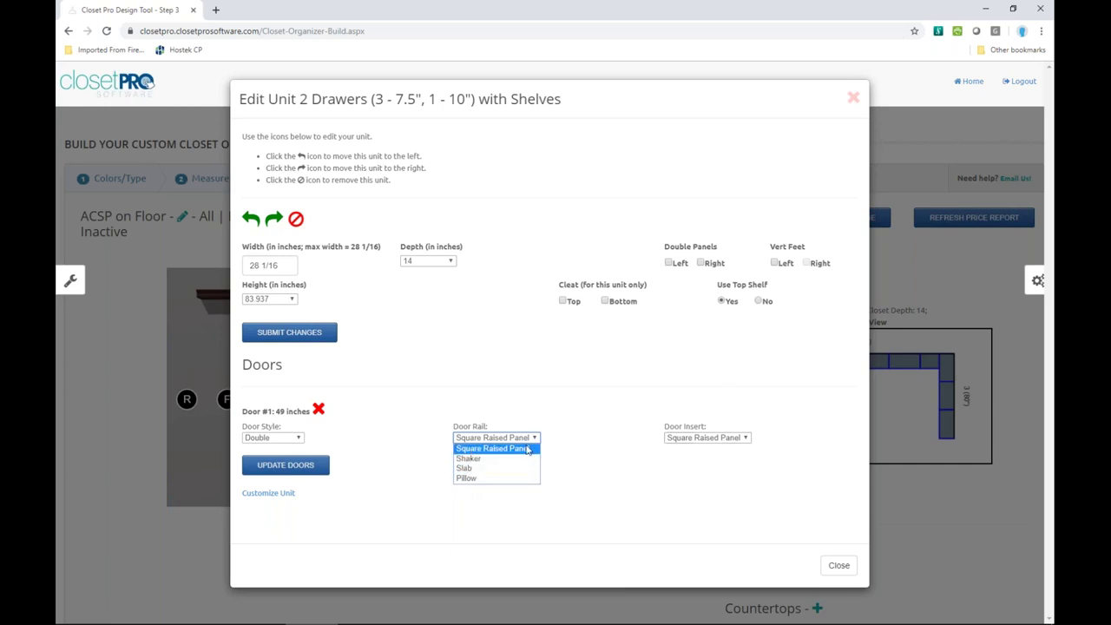
left_click(474, 469)
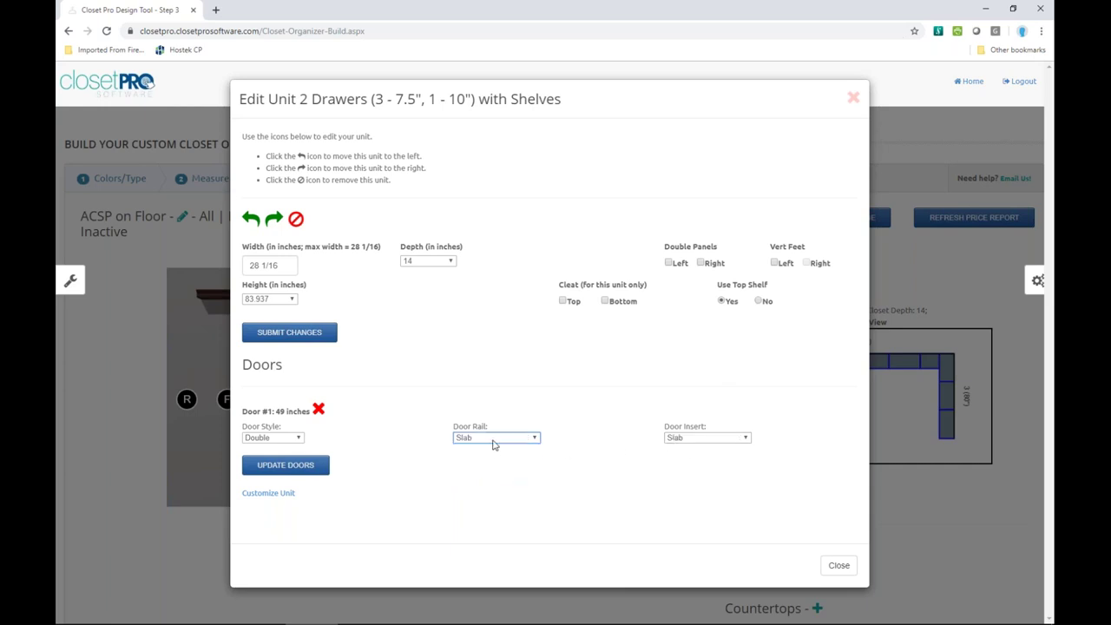
left_click(722, 440)
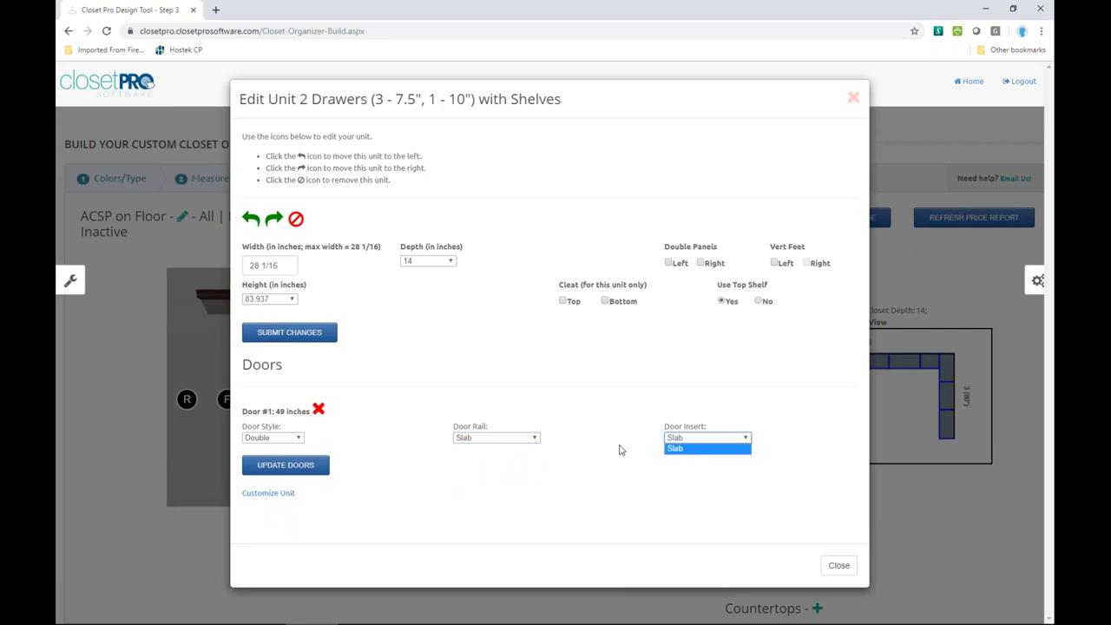
left_click(494, 437)
left_click(491, 448)
left_click(710, 438)
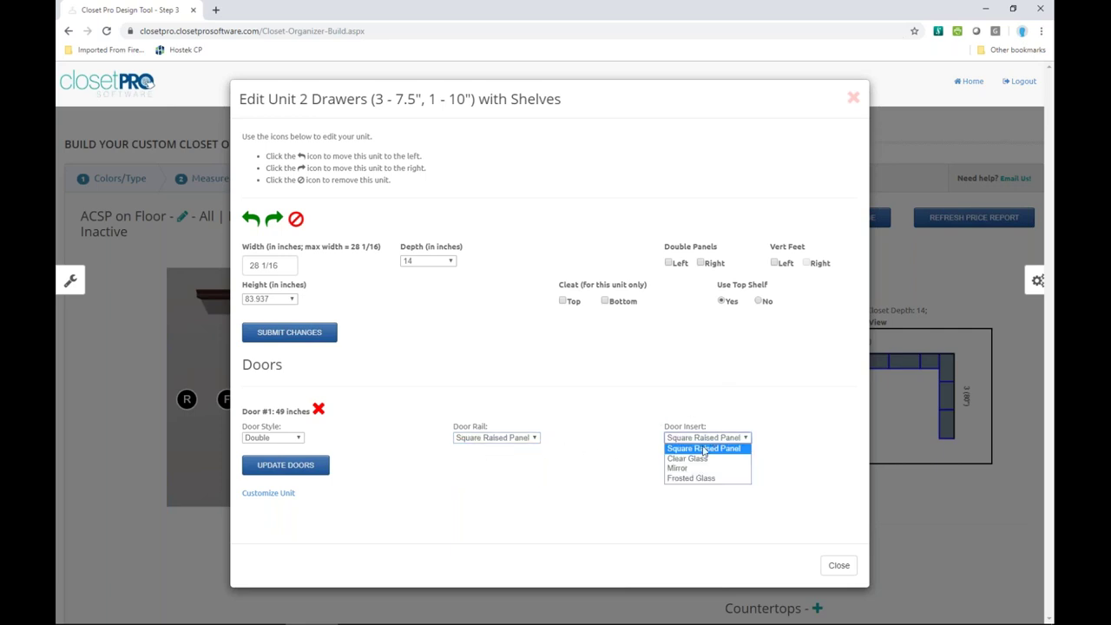
left_click(690, 458)
left_click(304, 469)
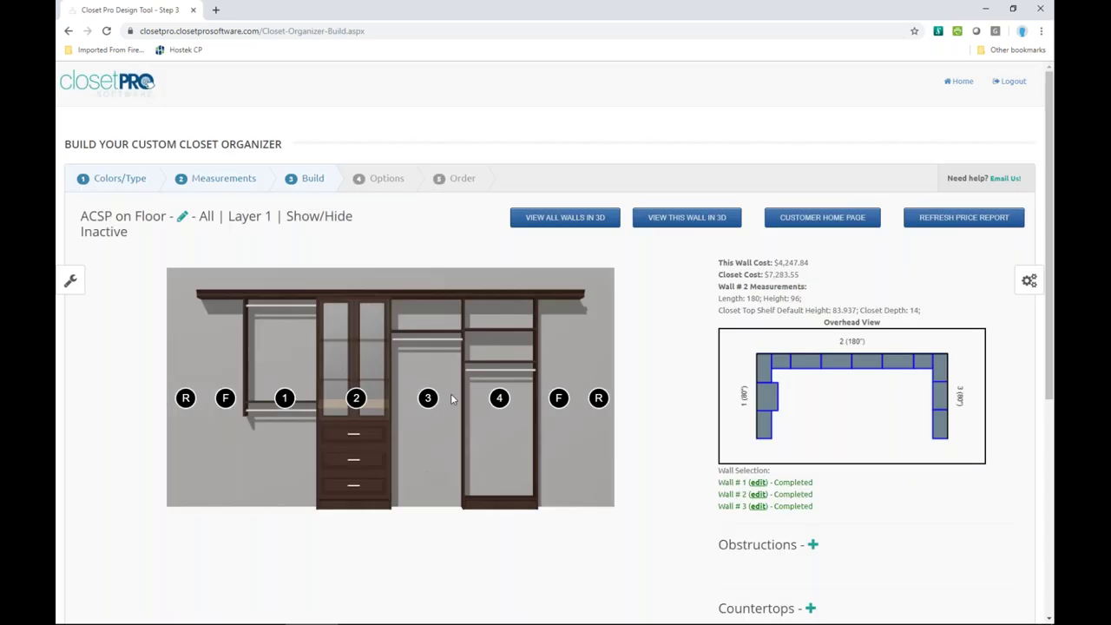
mouse_move(427, 398)
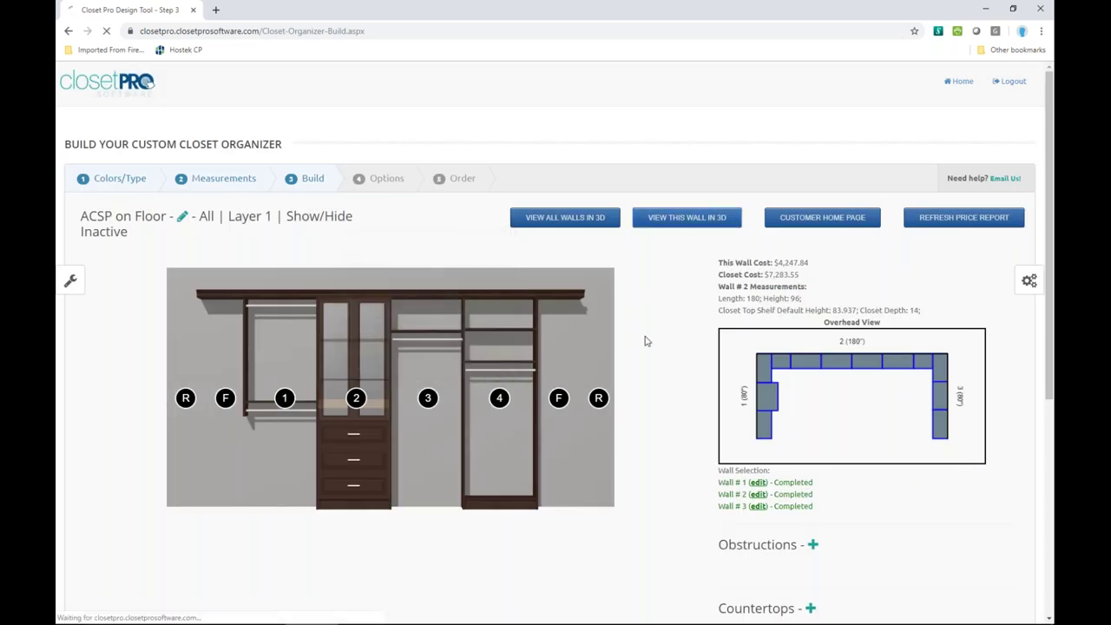
left_click(686, 217)
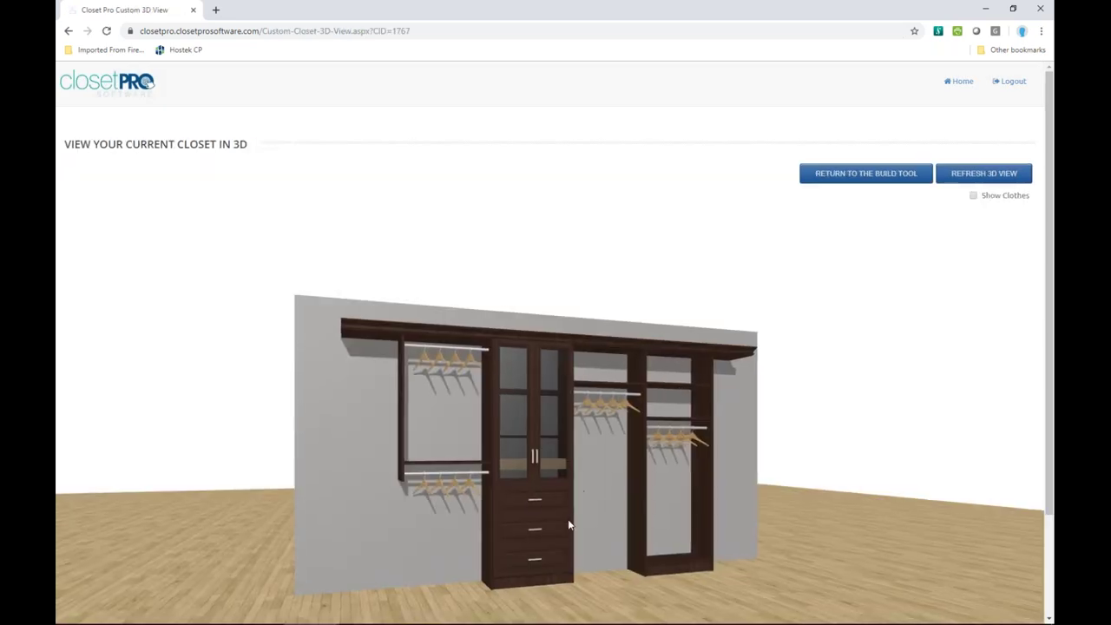
- Return to the 2D layout and add a vent obstruction to wall 2
left_click(871, 177)
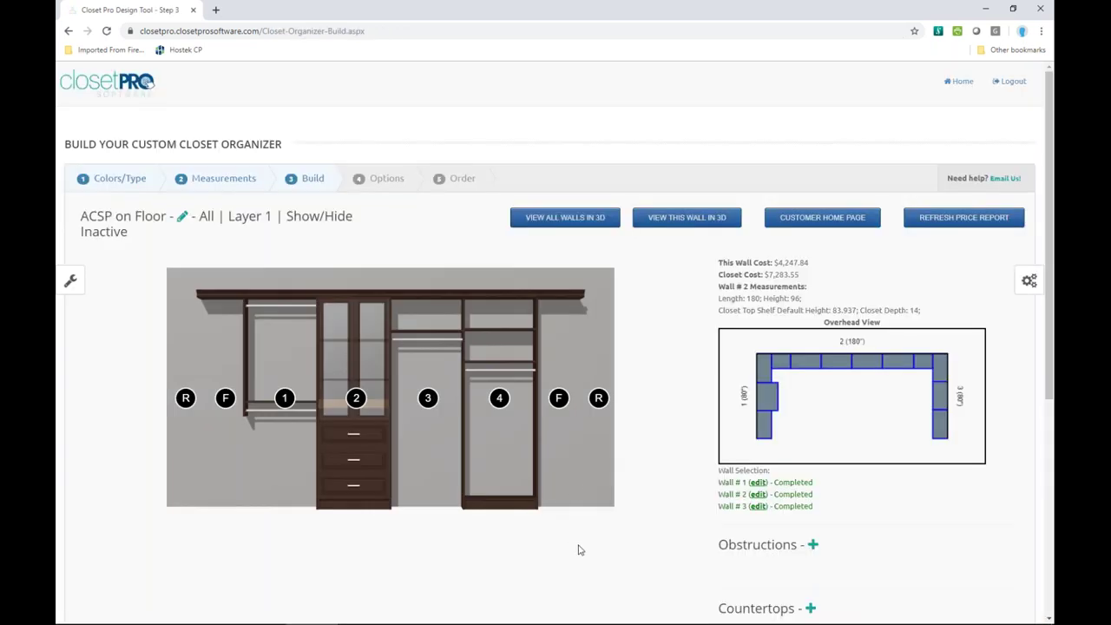
scroll(625, 471, "down", 1)
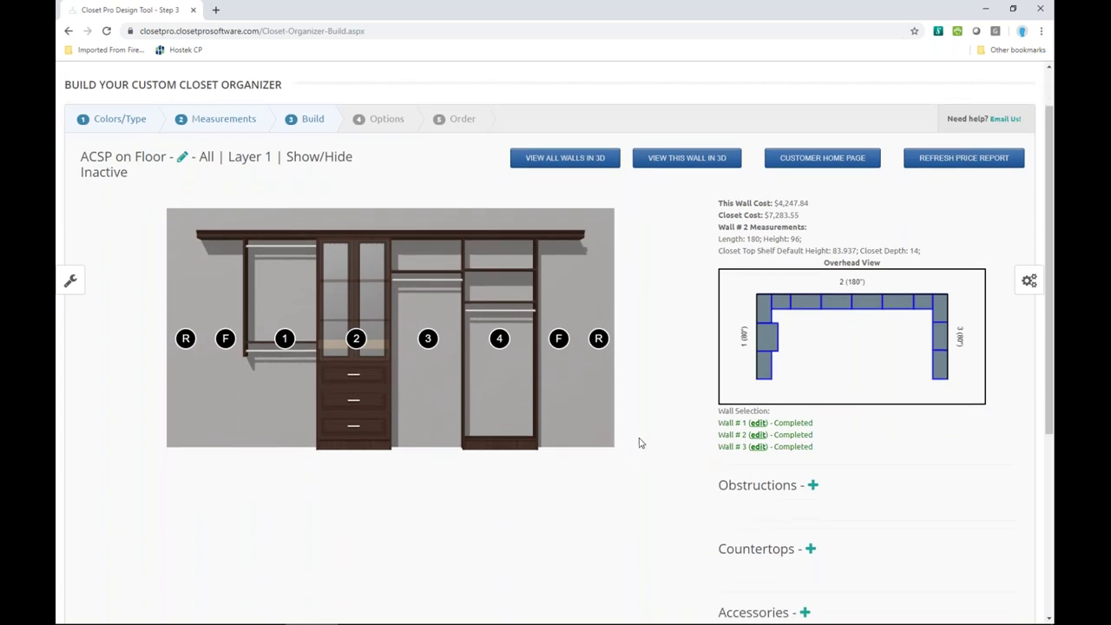
scroll(640, 443, "down", 1)
left_click(814, 427)
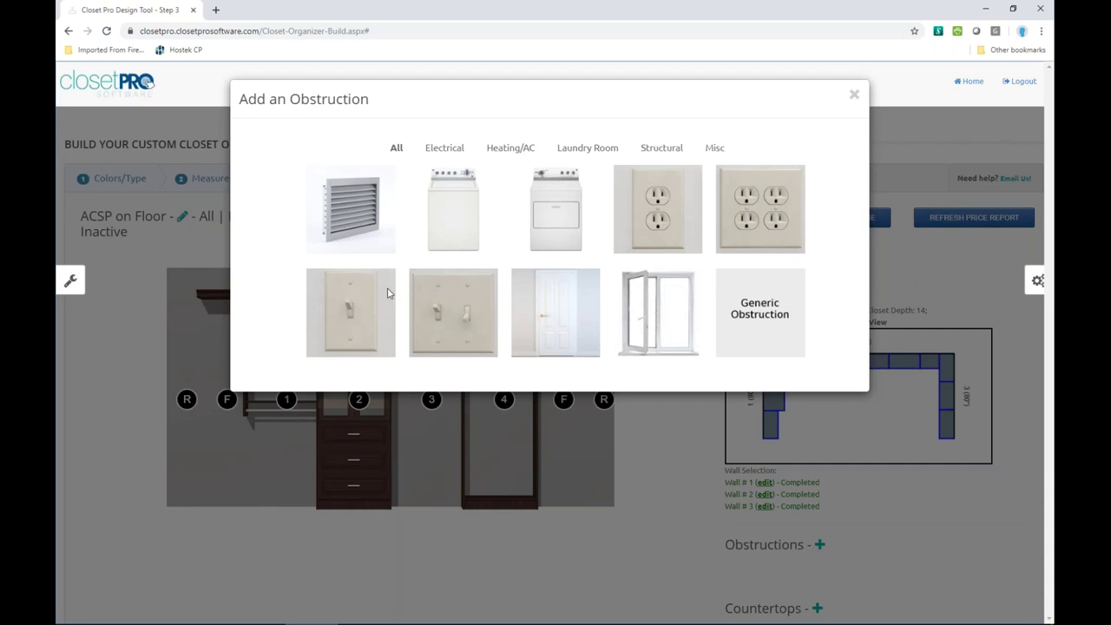
left_click(392, 299)
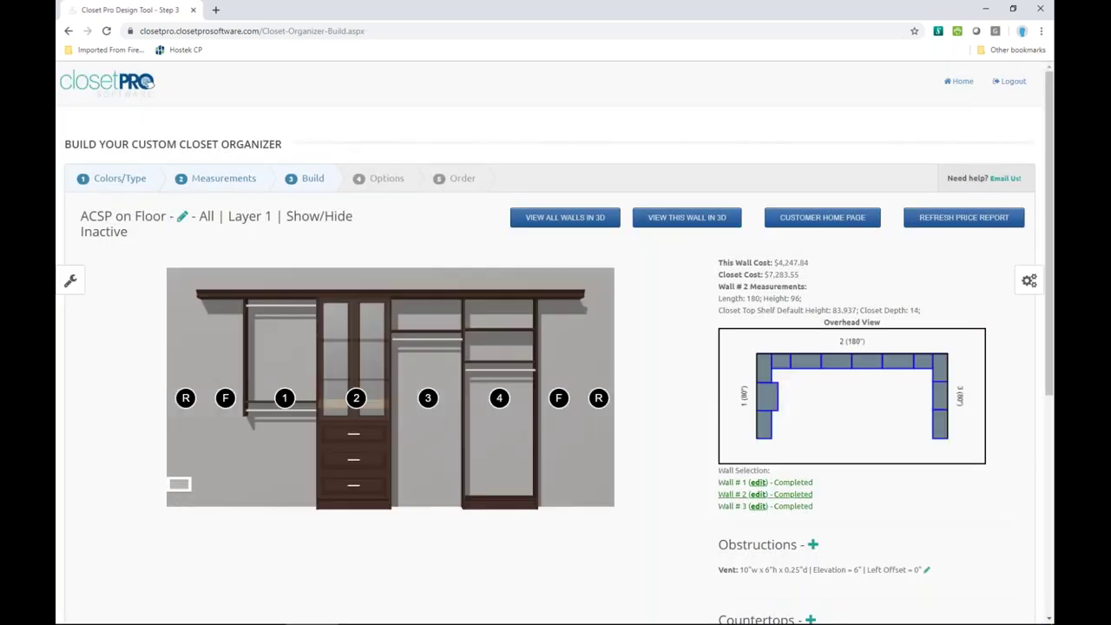
- Size the vent 12" wide by 12" high at 24" elevation with a 6" left offset
scroll(757, 500, "down", 2)
left_click(932, 450)
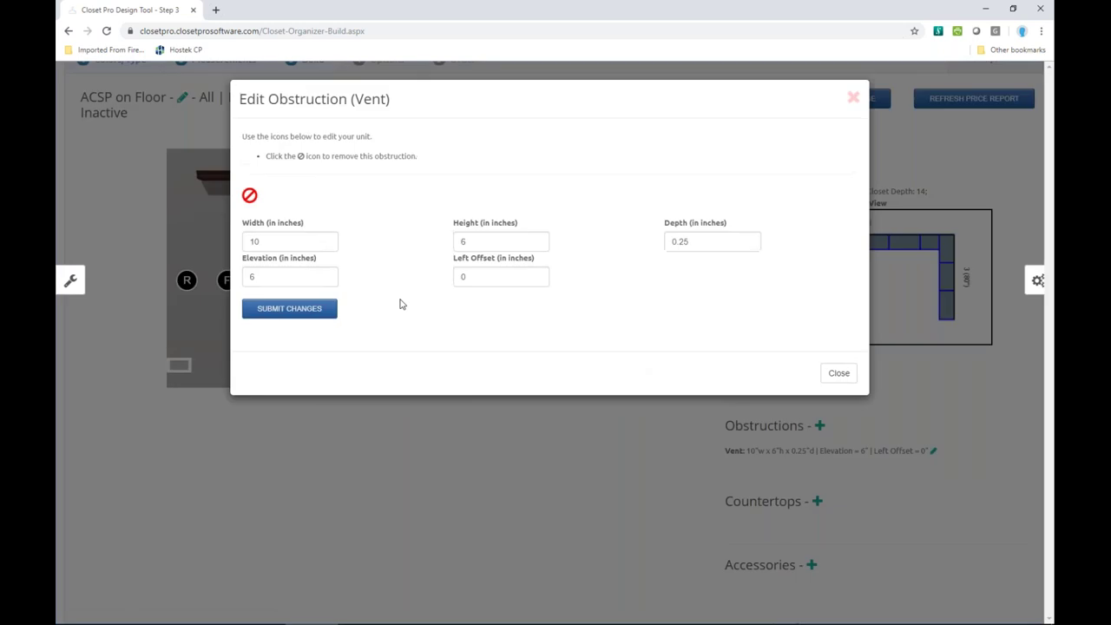
left_click(222, 247)
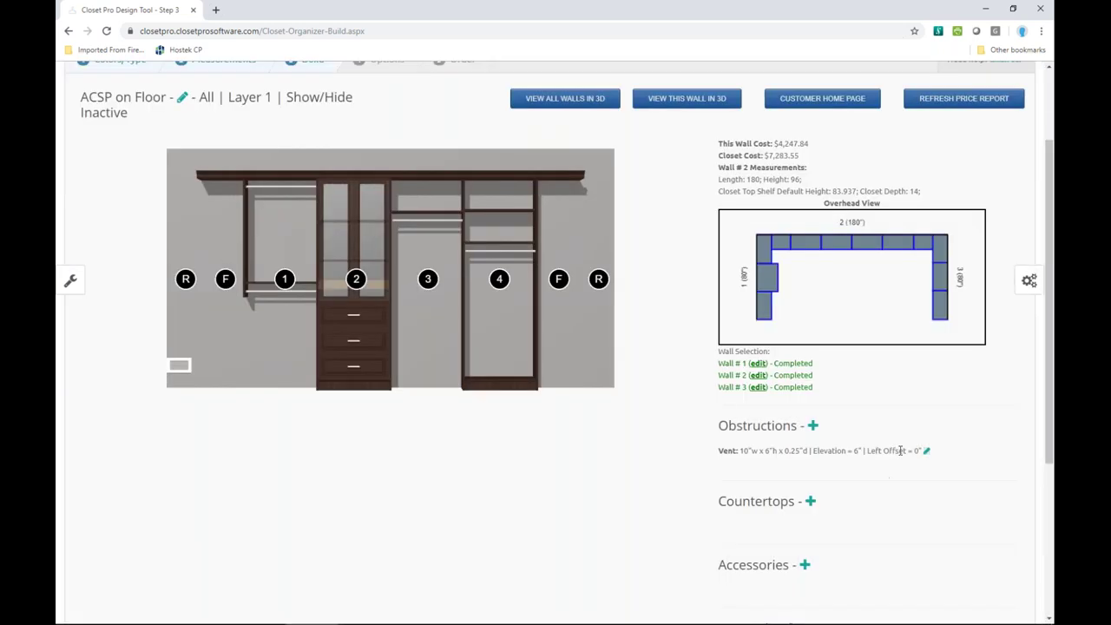
left_click(926, 451)
double_click(251, 241)
type("12")
double_click(489, 241)
type("12")
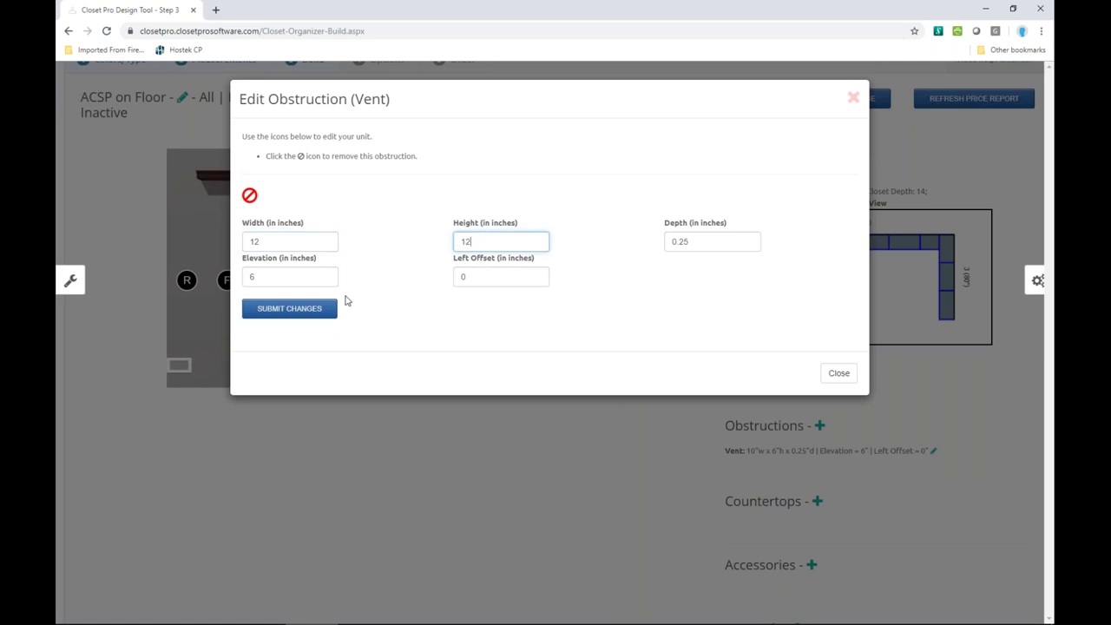
double_click(260, 276)
type("24")
left_click(471, 276)
type("6")
left_click(295, 316)
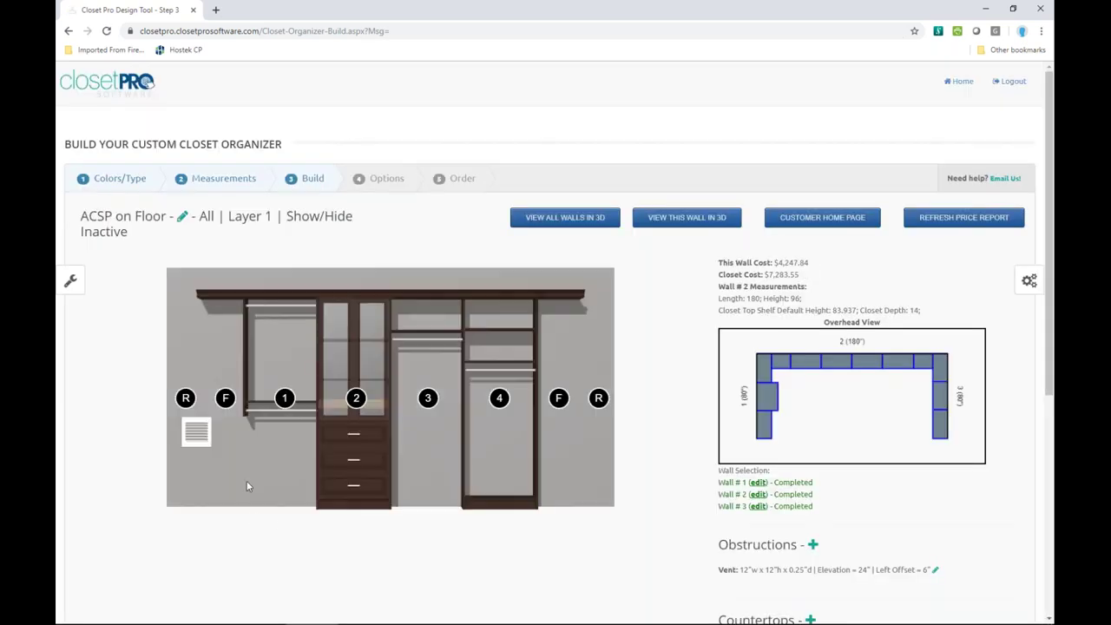
- Add a 6" x 24" cleat material to wall 2 at 0" elevation and 0" left offset
scroll(213, 445, "down", 1)
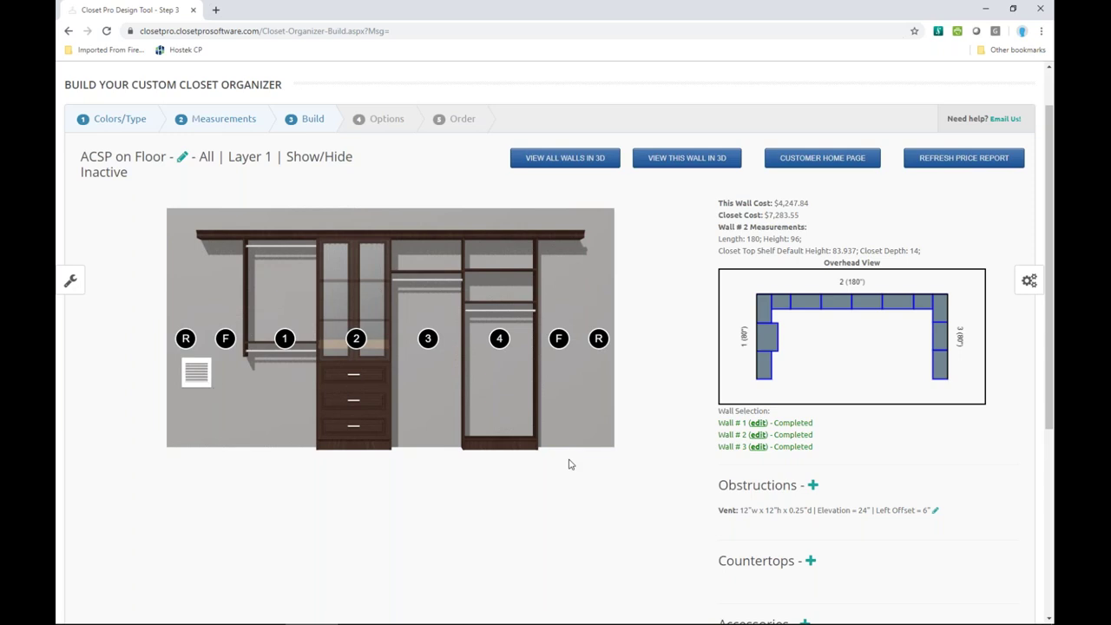
scroll(662, 464, "down", 3)
scroll(643, 455, "down", 2)
left_click(789, 449)
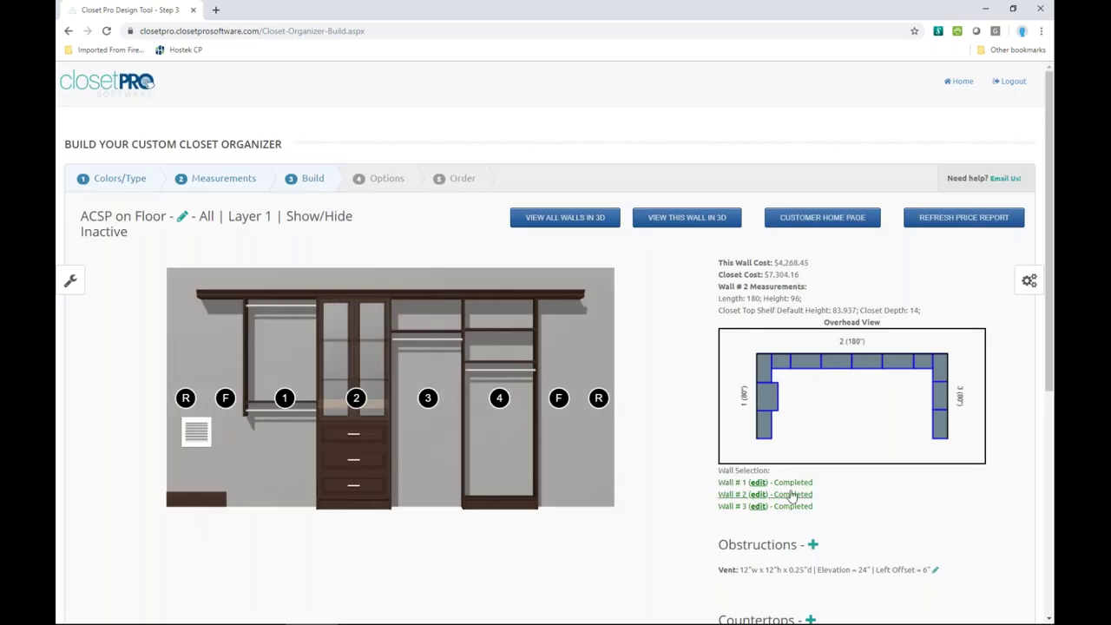
scroll(851, 546, "down", 2)
scroll(907, 521, "down", 1)
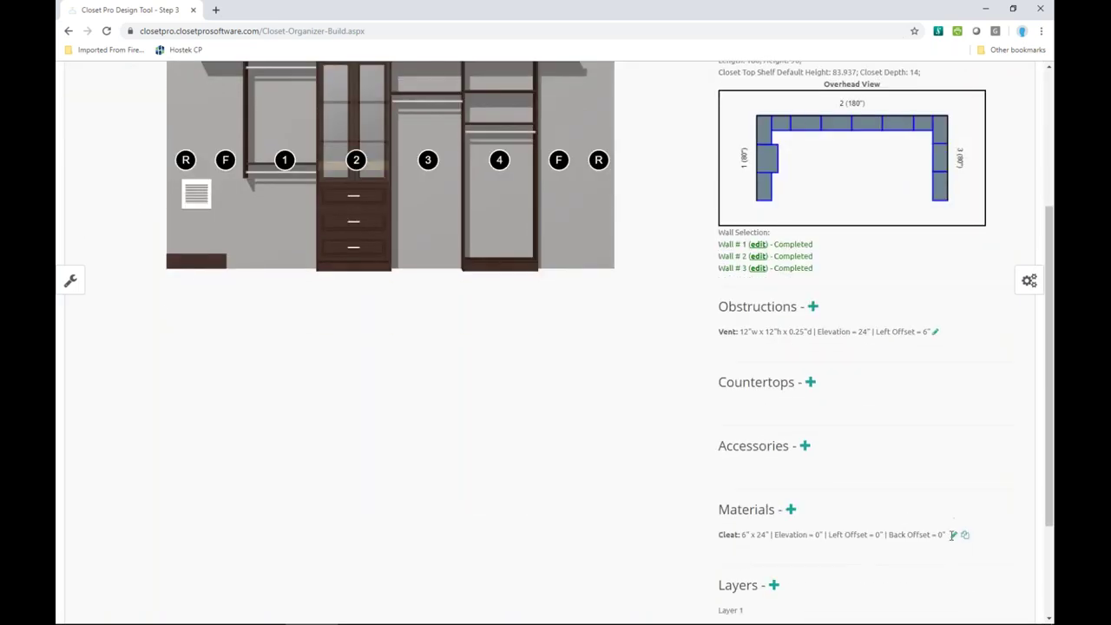
- Make the piece 72" high, 6" from the left, 12" up, Candlelight with Square Raised Panel rails and Mirror insert
left_click(954, 536)
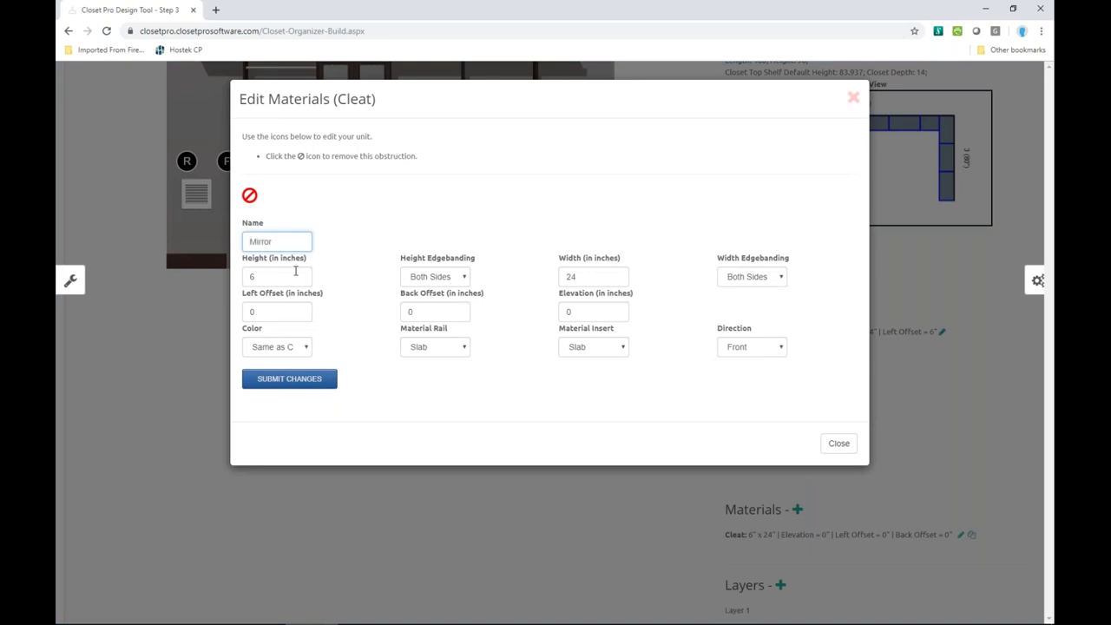
left_click(282, 276)
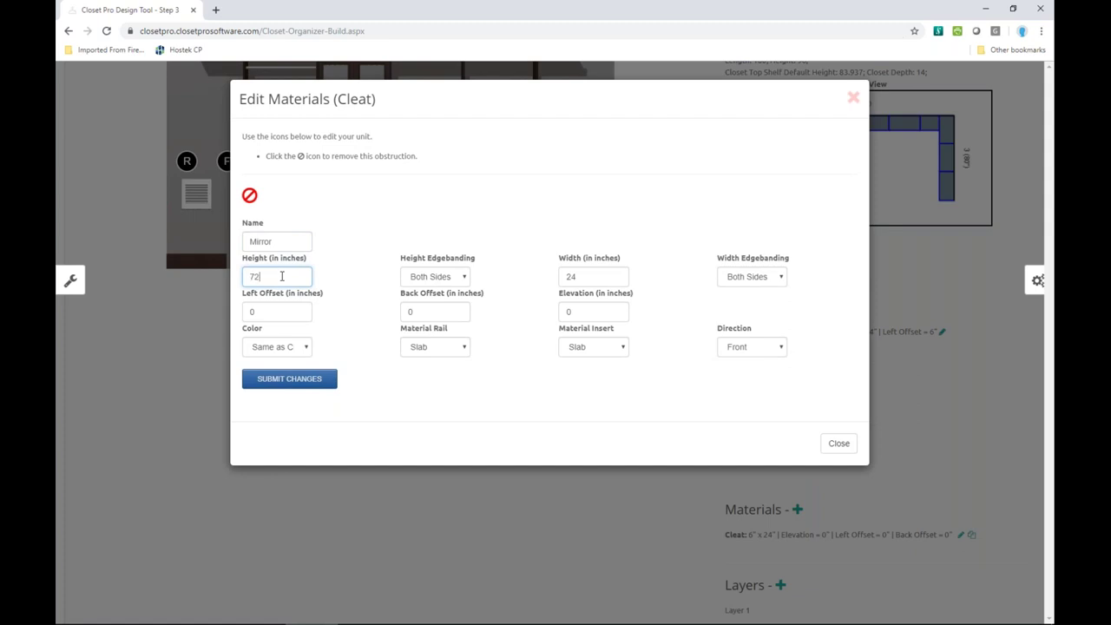
left_click(275, 312)
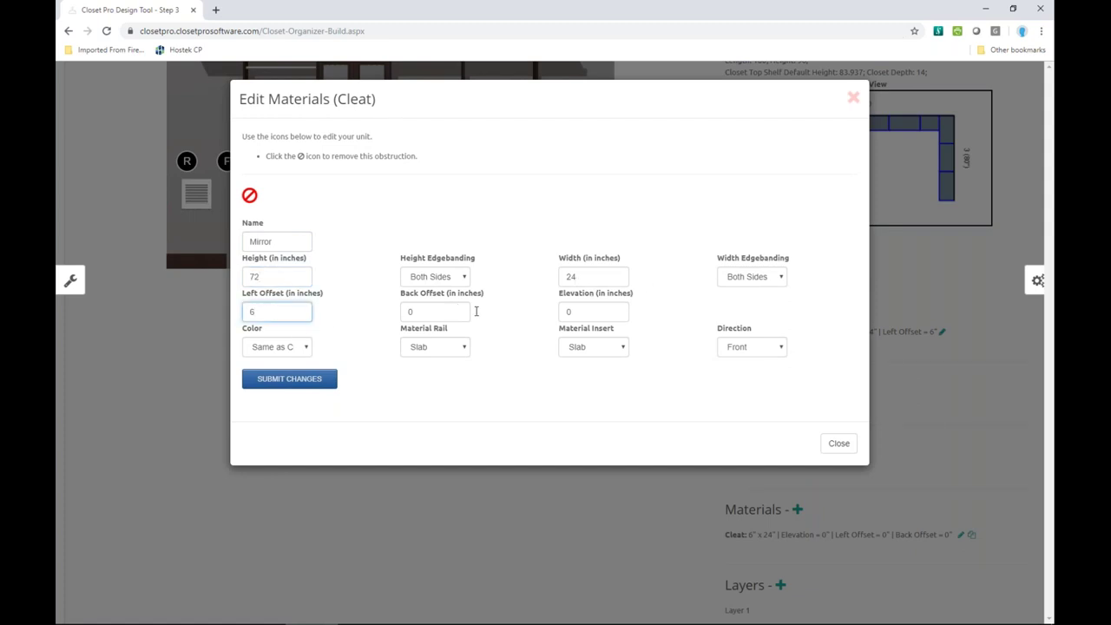
left_click(582, 312)
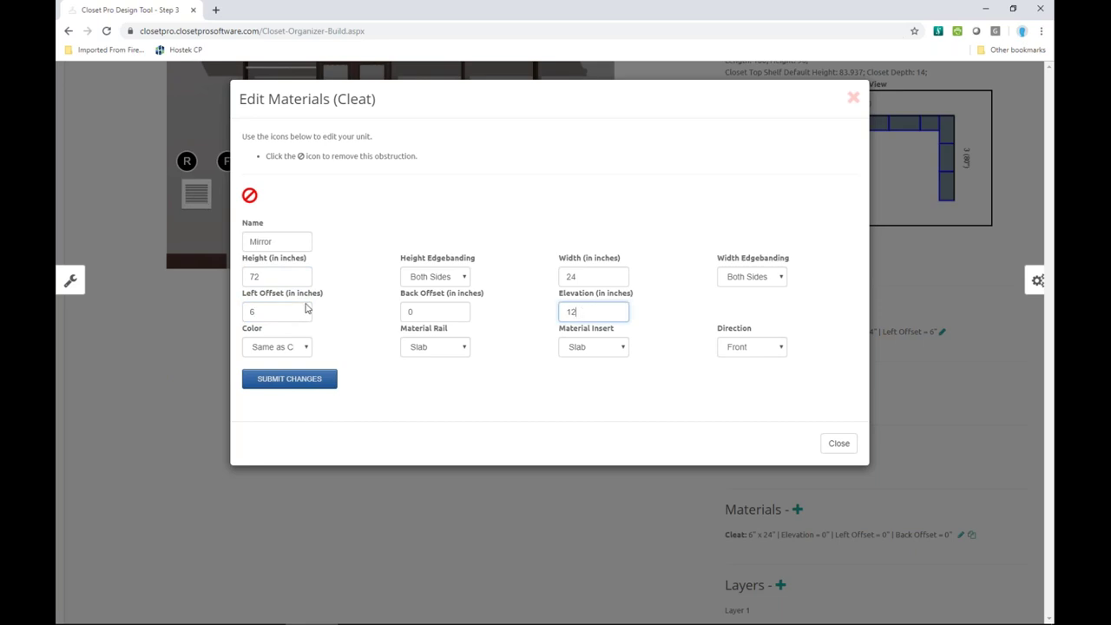
left_click(291, 348)
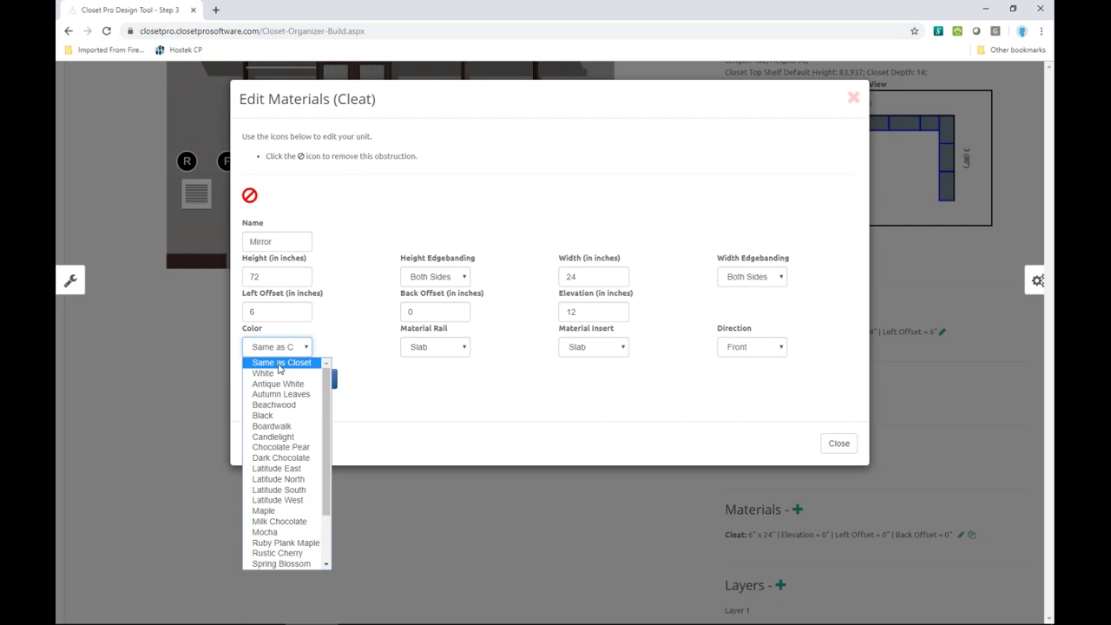
left_click(274, 437)
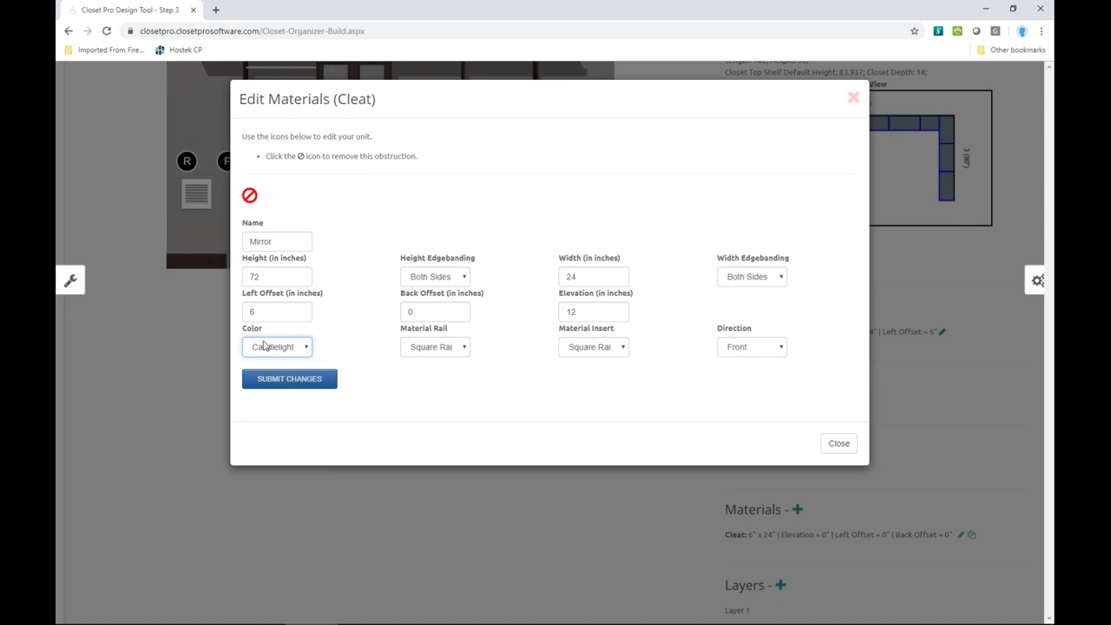
left_click(465, 348)
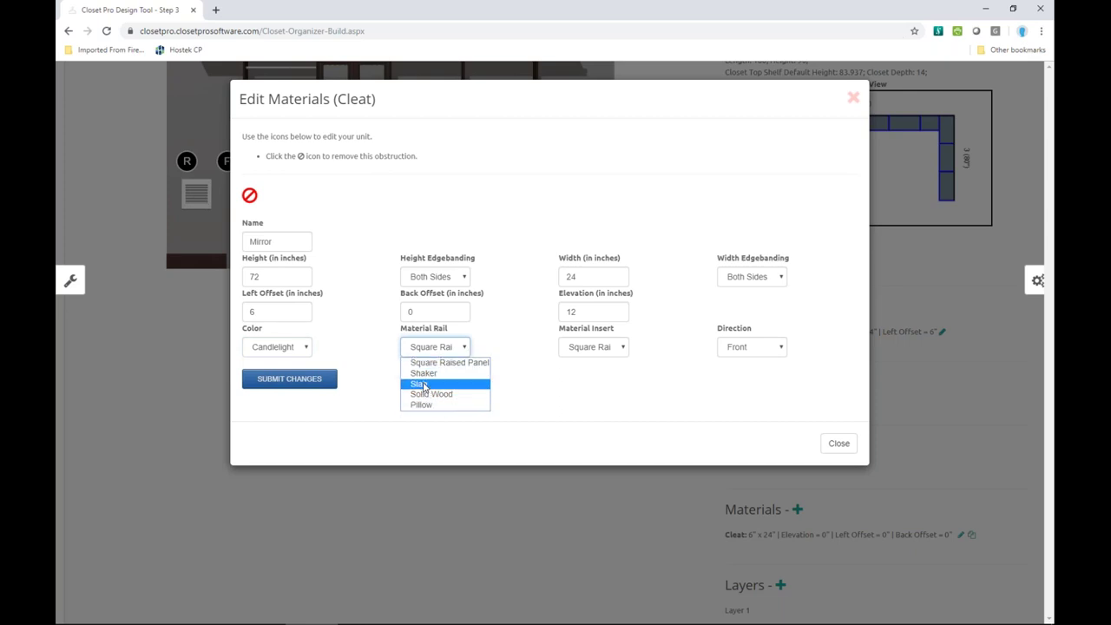
key("Up")
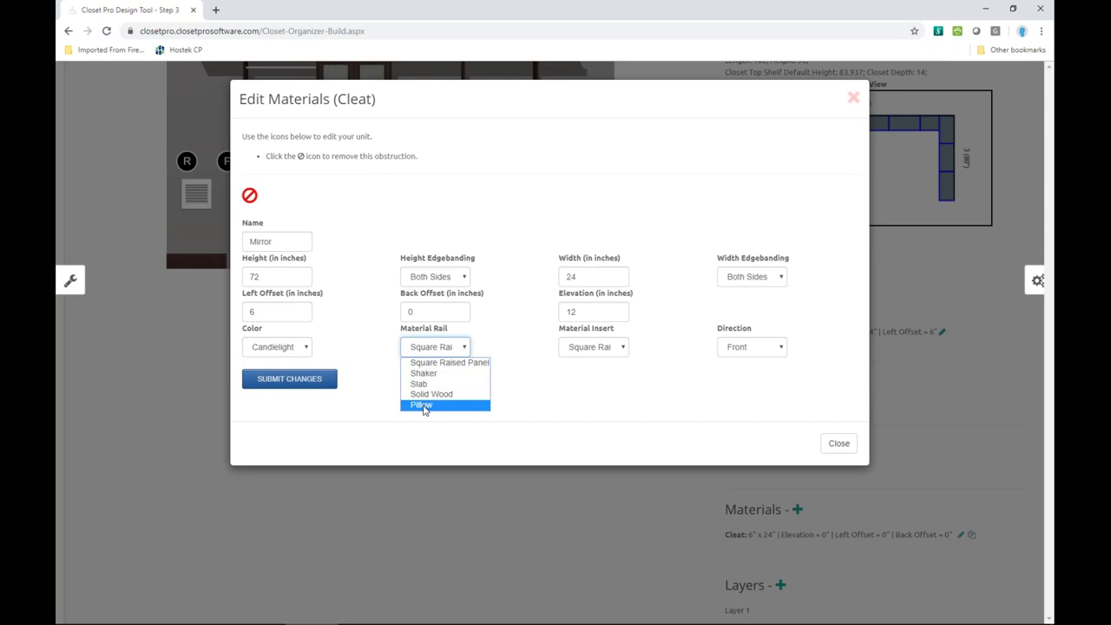
left_click(424, 366)
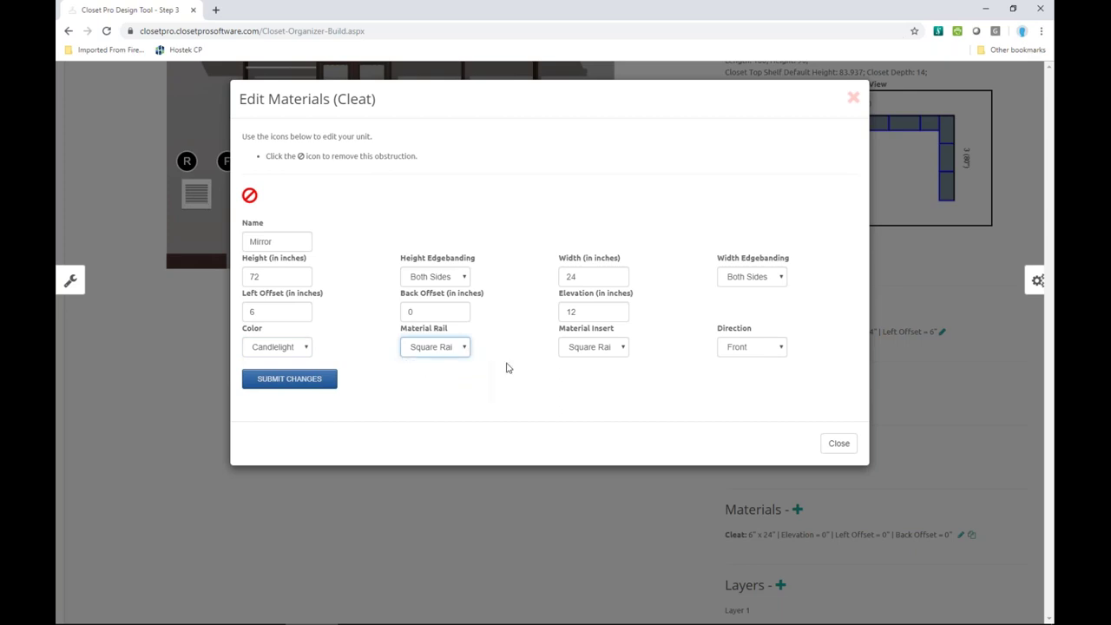
left_click(622, 350)
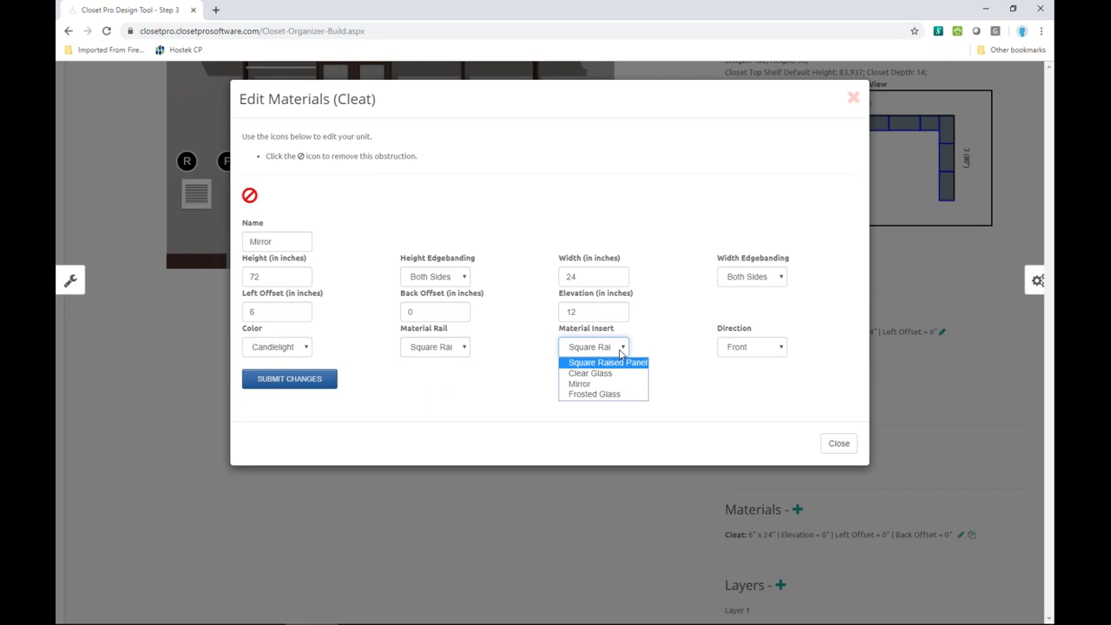
left_click(597, 383)
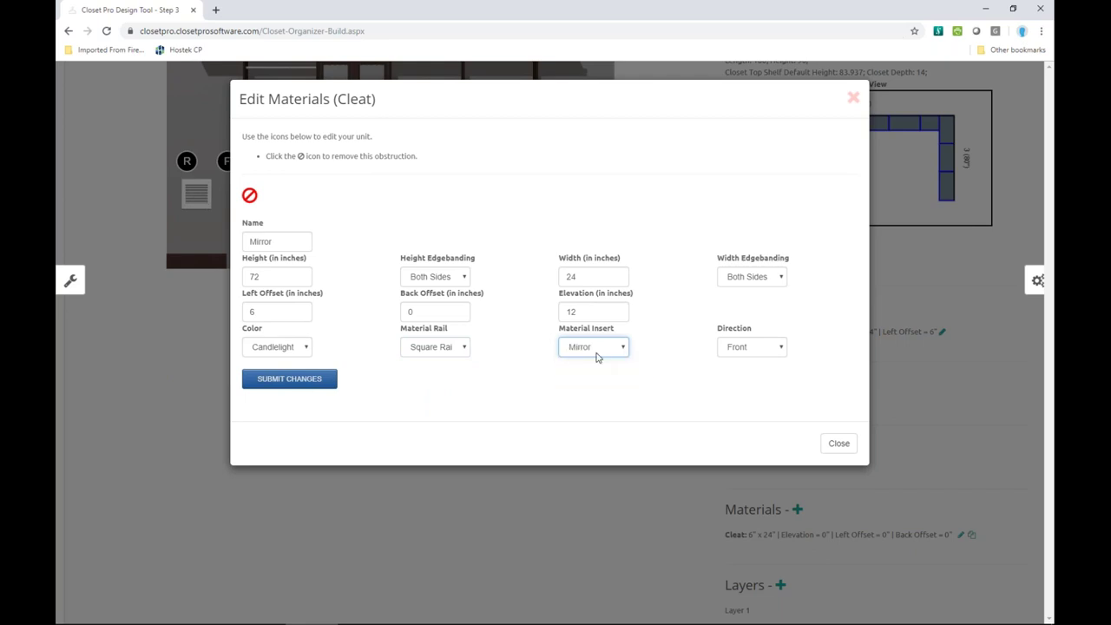
left_click(303, 382)
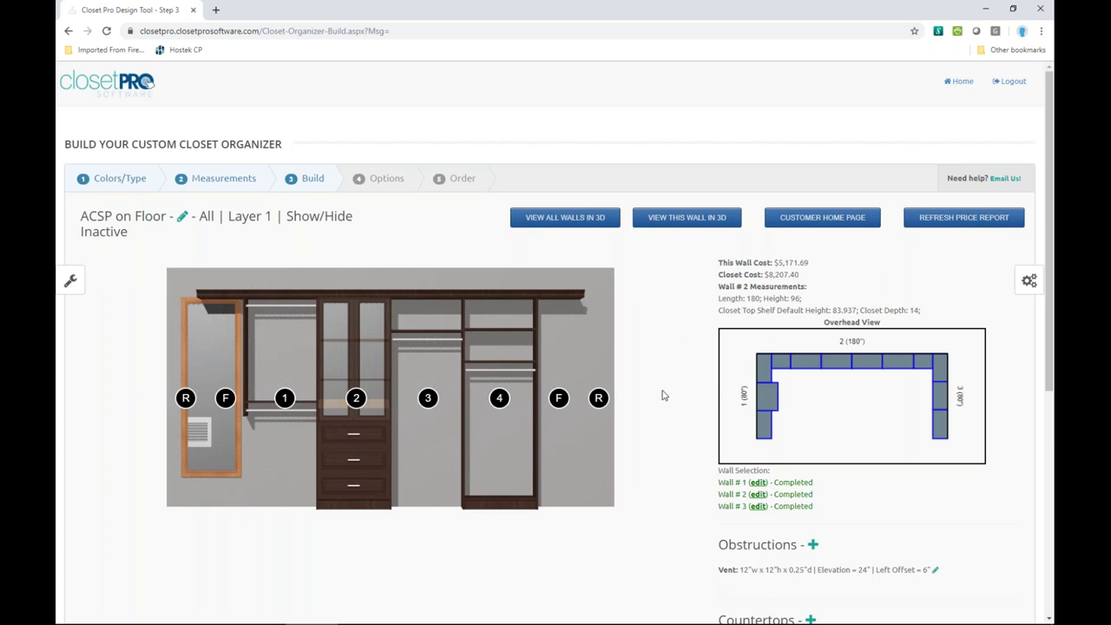
- Preview wall 2 in 3D, then check the finish colours, leaving Drawer Color at Dark Chocolate
left_click(696, 219)
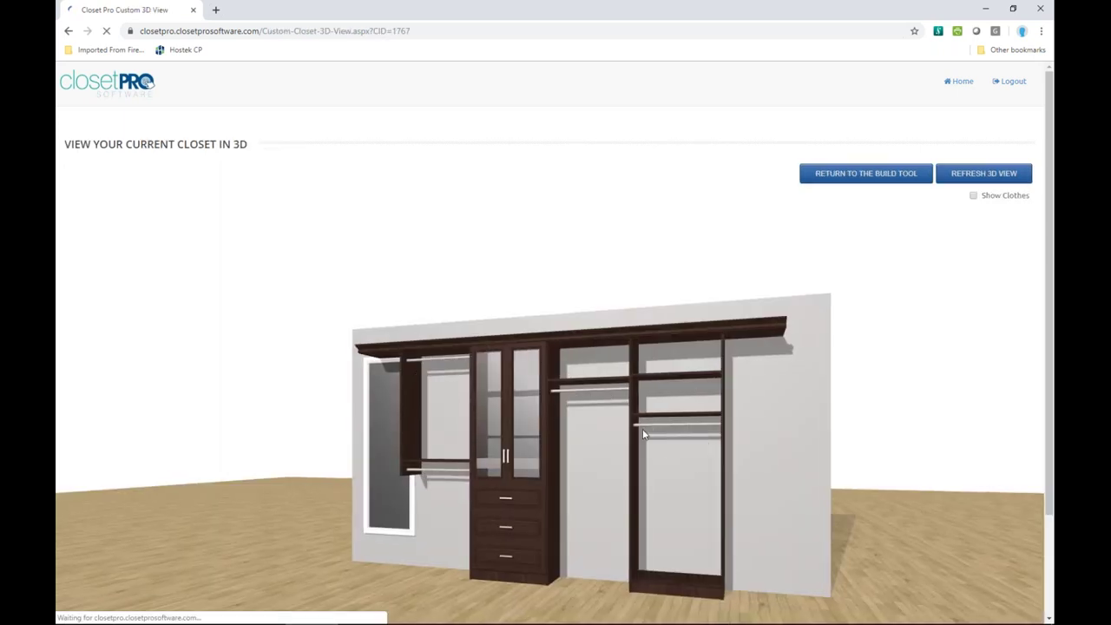
left_click(884, 177)
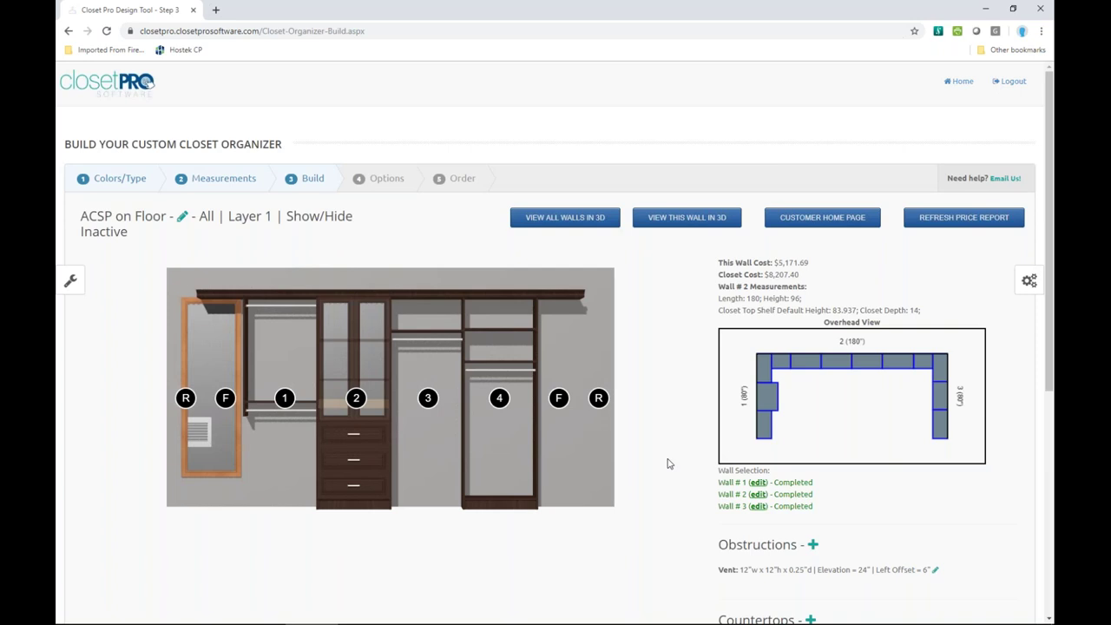
left_click(1030, 281)
scroll(989, 368, "down", 4)
scroll(990, 369, "down", 10)
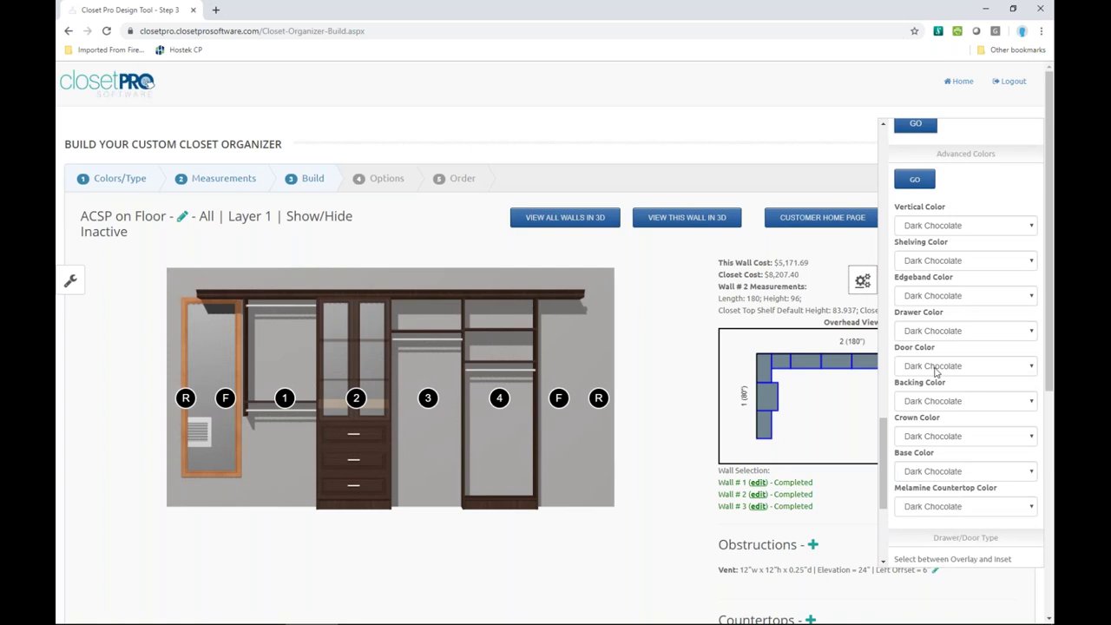
left_click(1030, 332)
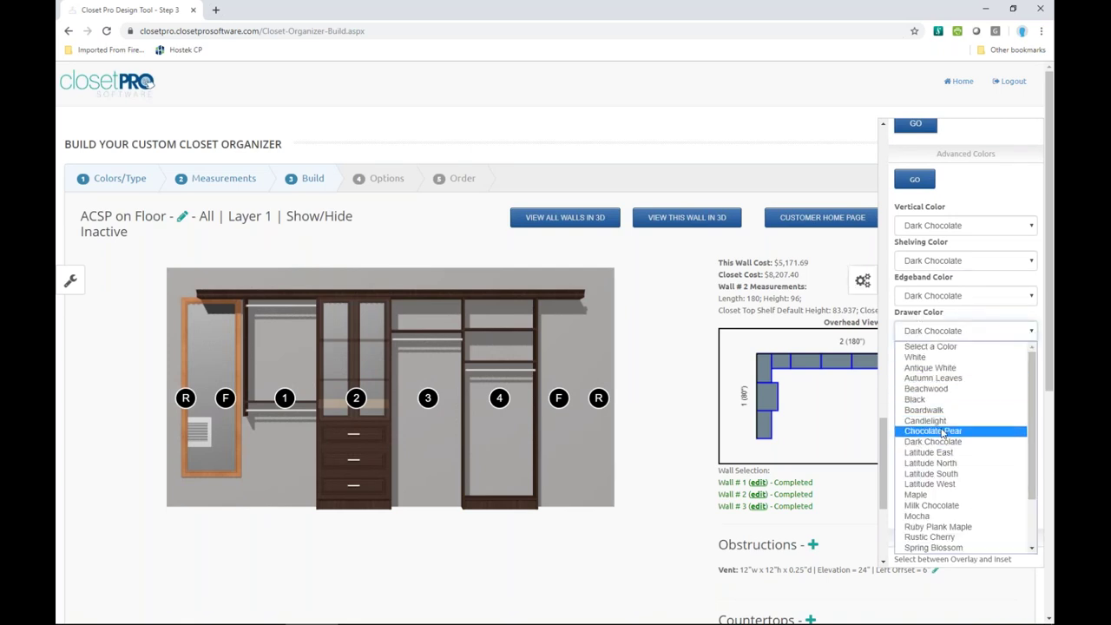
left_click(894, 309)
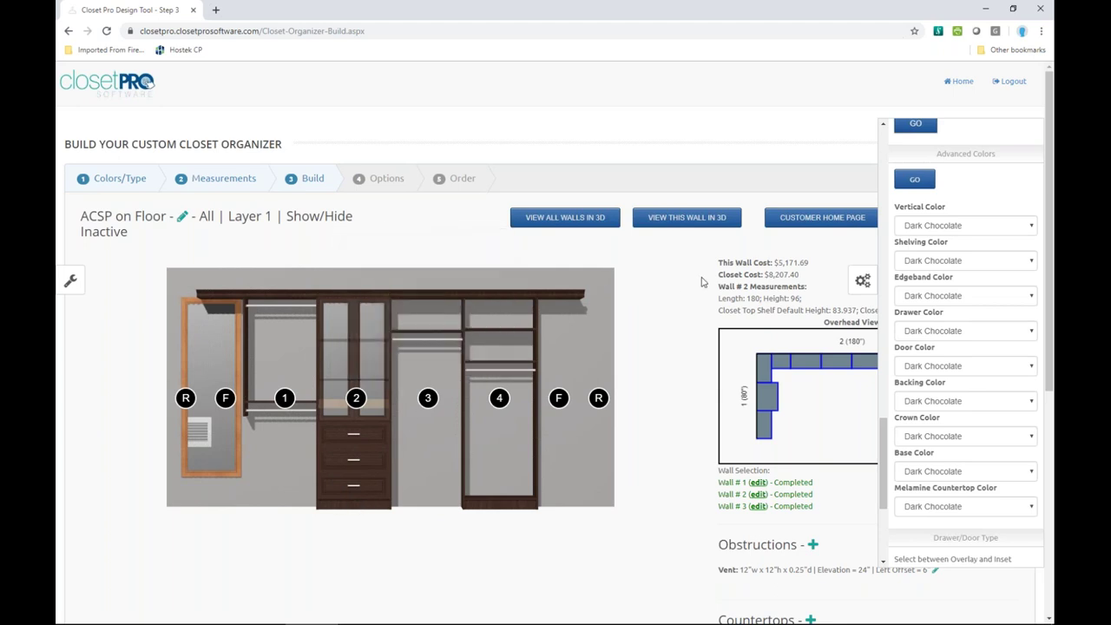
- Bring up the whole-closet overview of all walls
scroll(312, 561, "down", 3)
scroll(160, 576, "down", 2)
left_click(149, 530)
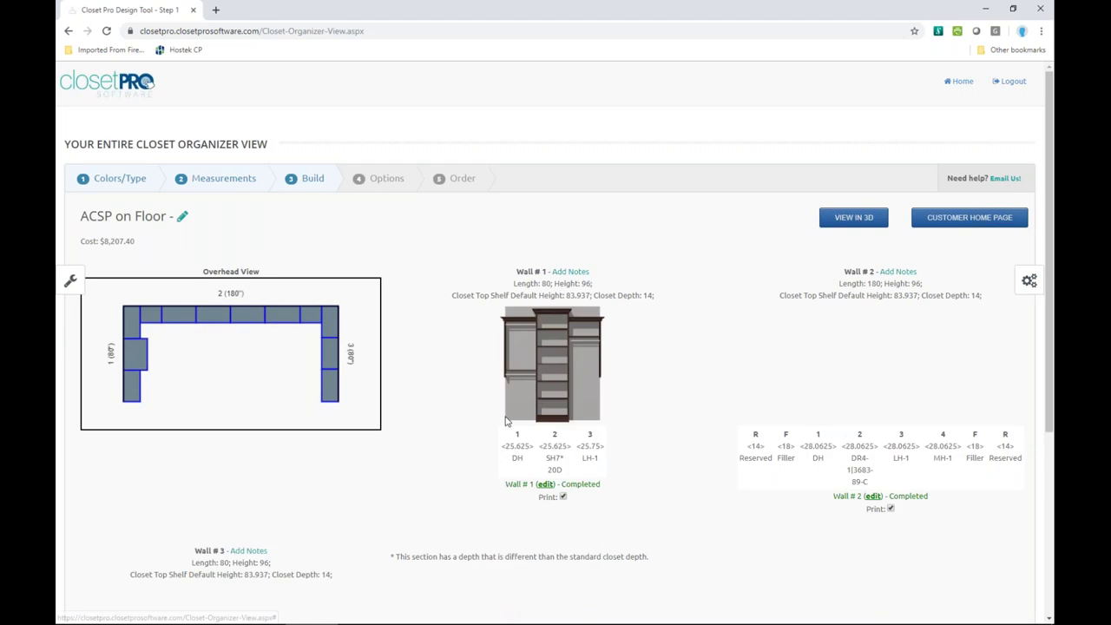
- Scan the three-wall overview, then return to editing wall 2 and select unit 3
scroll(503, 519, "down", 1)
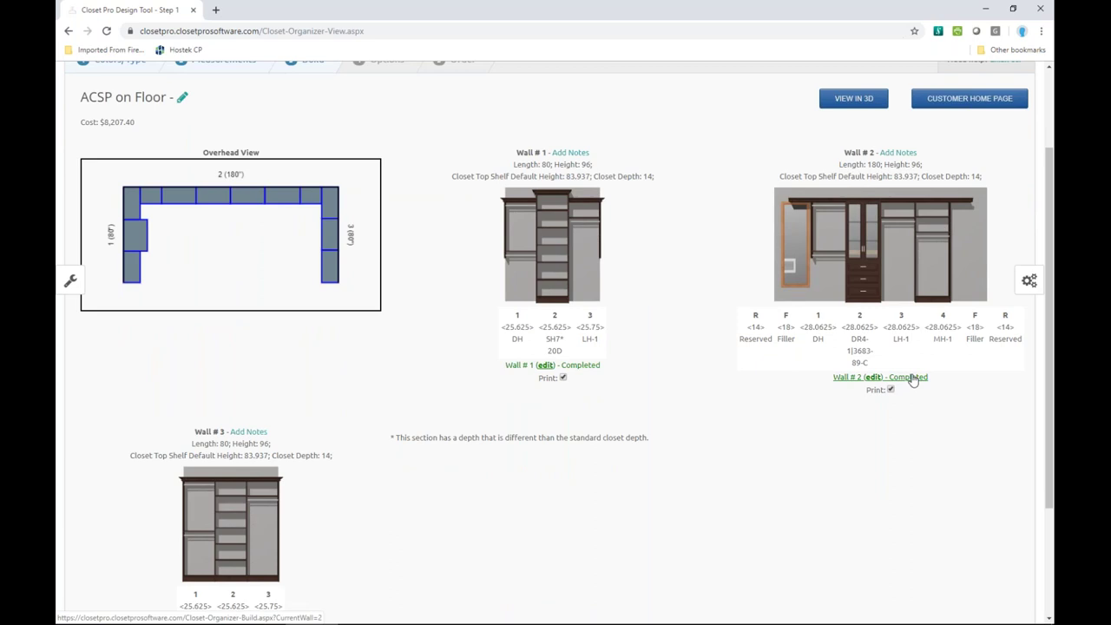
left_click(915, 378)
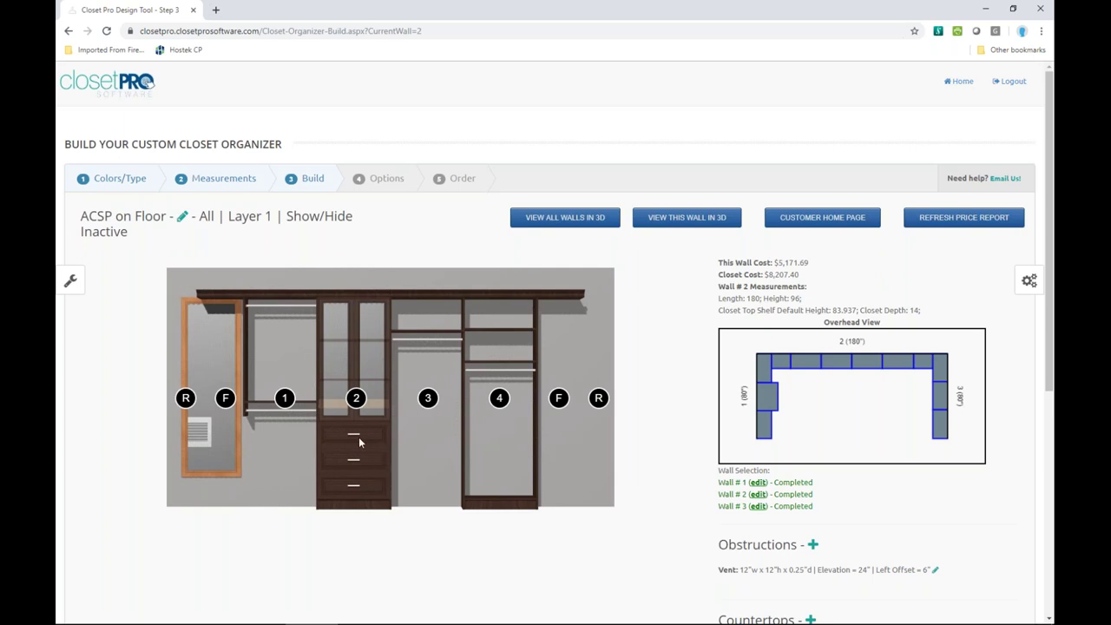
left_click(416, 384)
- Change unit 3's style to Floor so the hang unit is floor-standing
left_click(358, 331)
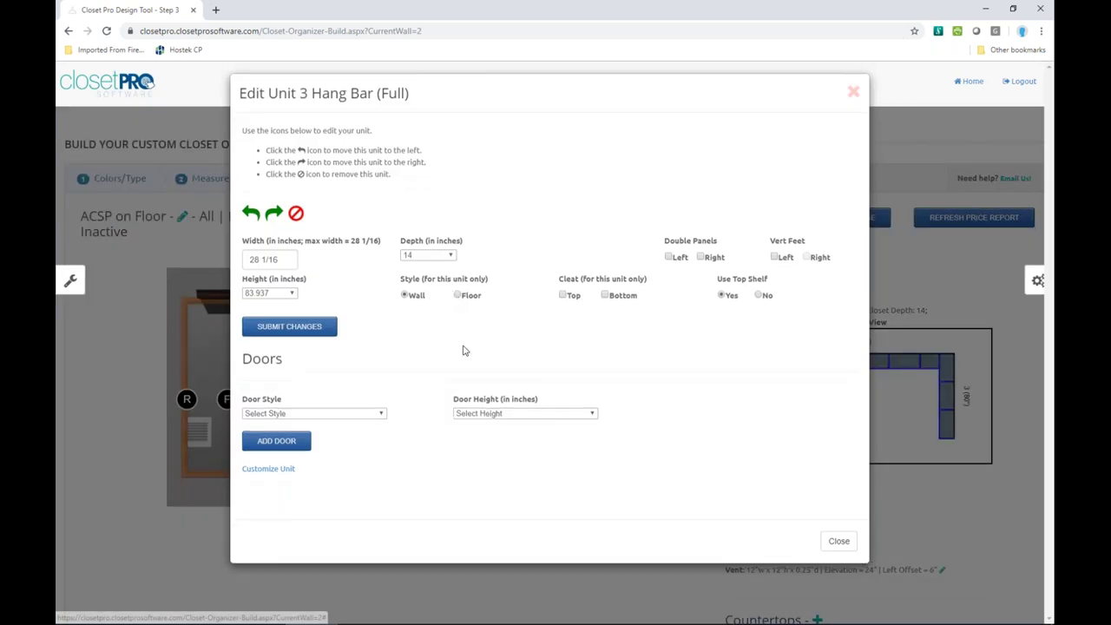
left_click(457, 301)
left_click(304, 336)
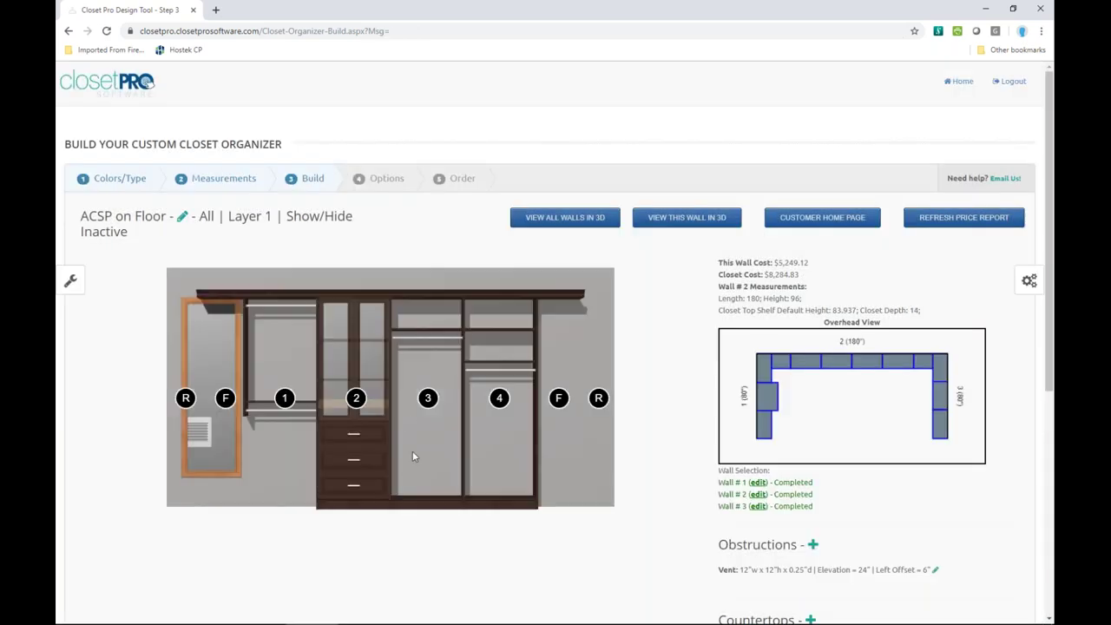
- Set unit 3's depth to 18 inches and highlight the double verticals warning
left_click(427, 398)
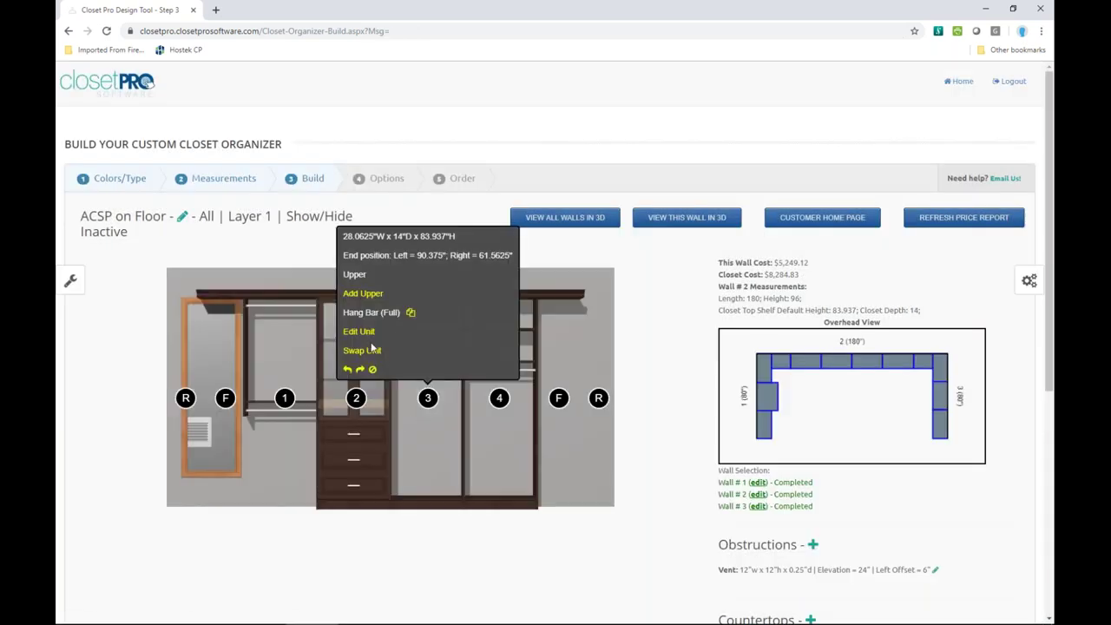
left_click(355, 397)
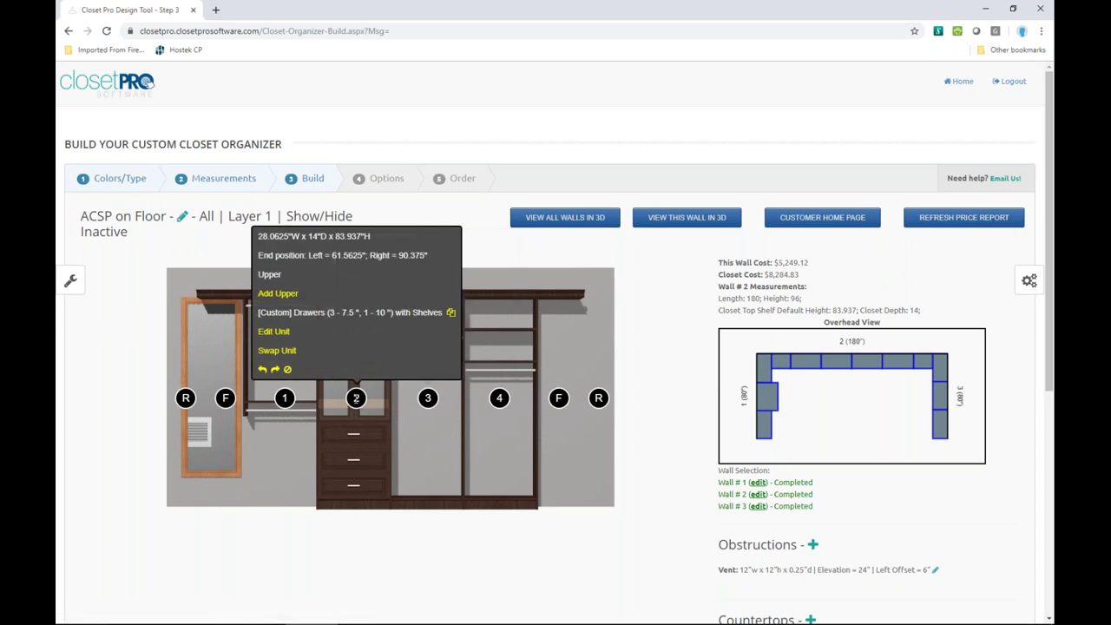
left_click(427, 397)
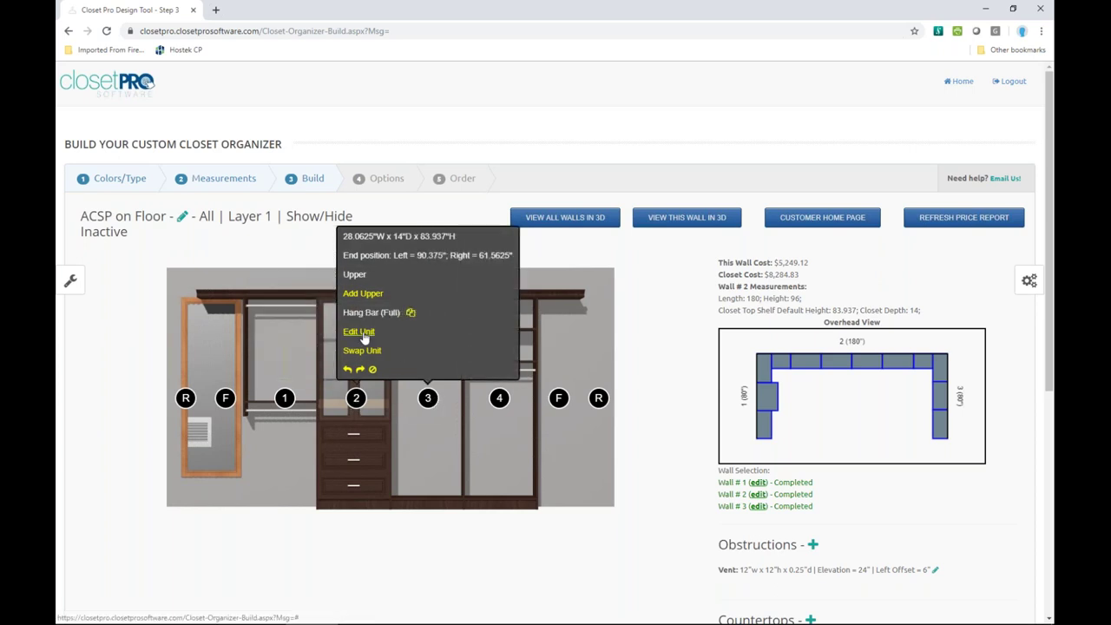
left_click(276, 331)
left_click(445, 263)
left_click(425, 335)
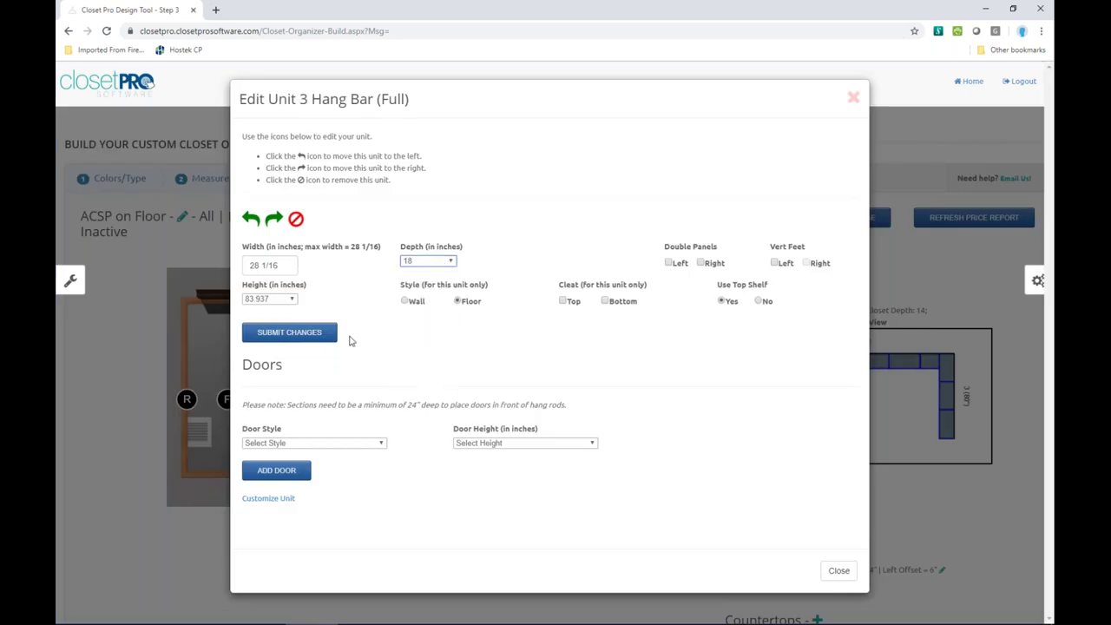
left_click(289, 331)
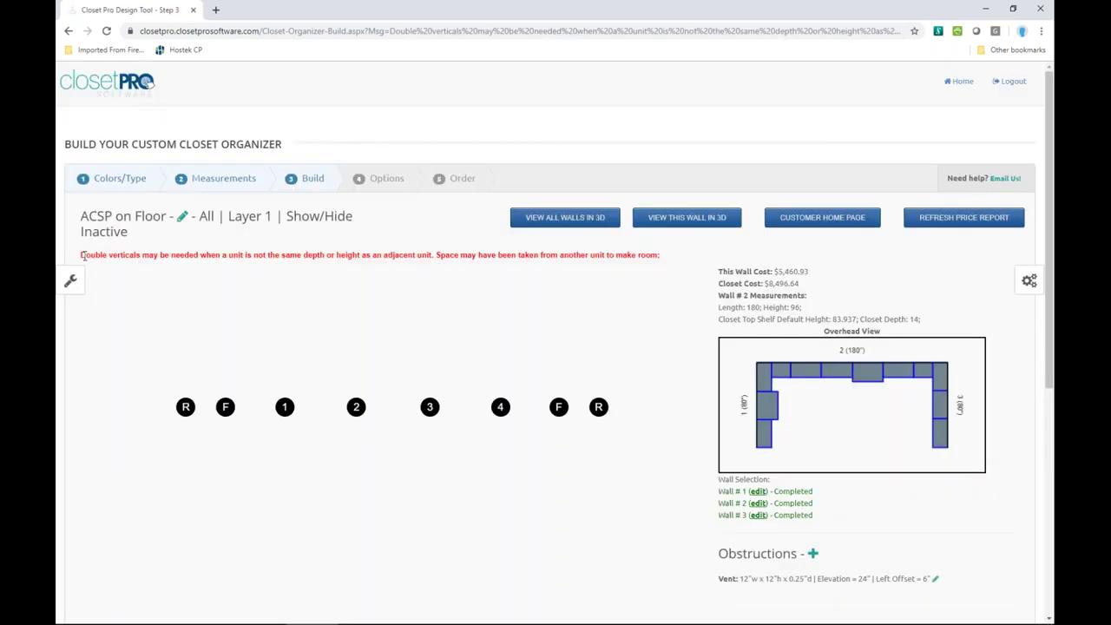
left_click_drag(87, 255, 381, 444)
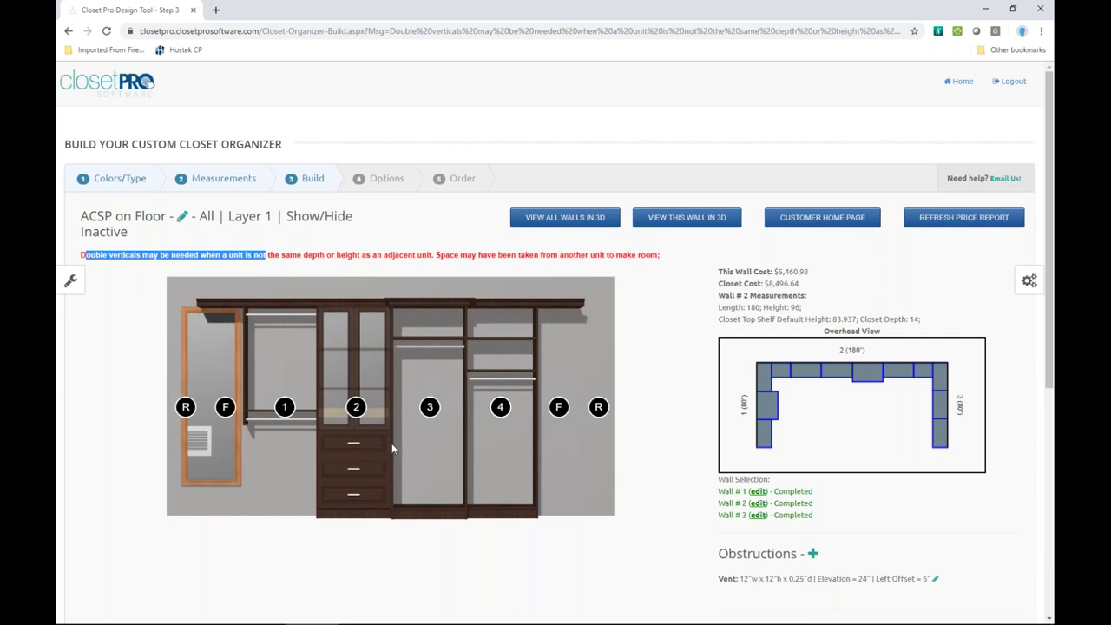
left_click(656, 224)
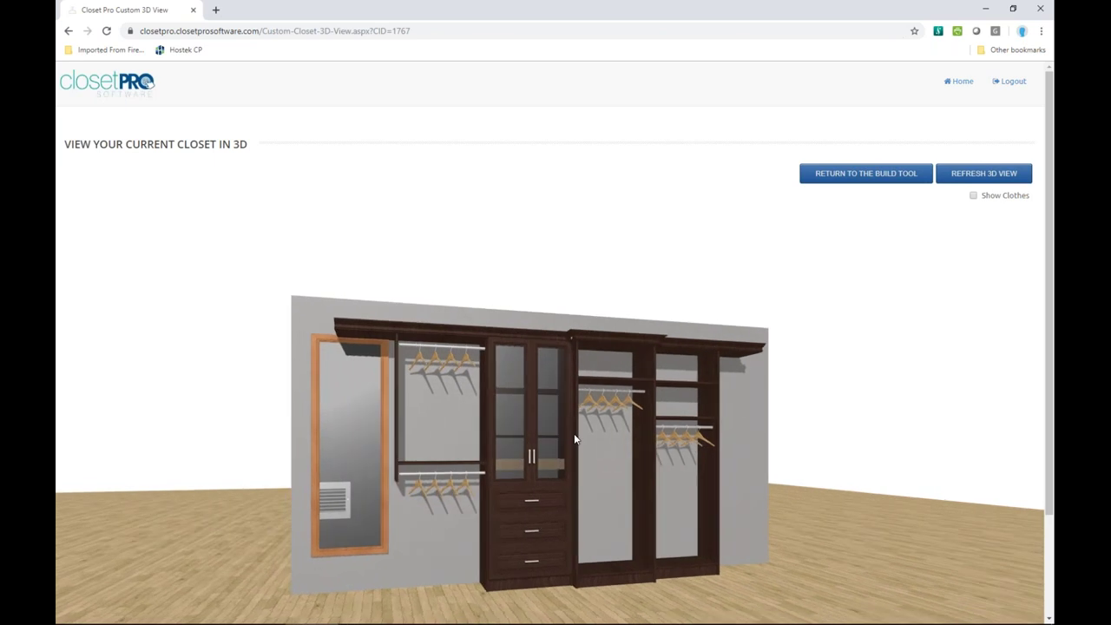
left_click(865, 172)
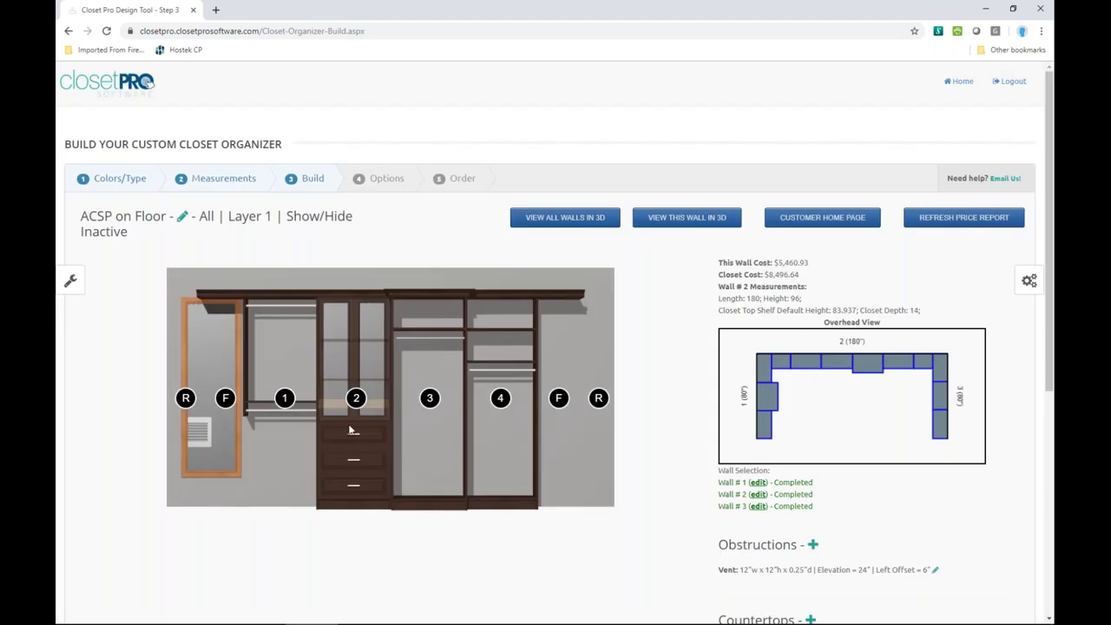
- Change unit 3's hang-bar depth from 18 to 14 inches and submit
left_click(353, 430)
left_click(438, 405)
left_click(363, 331)
left_click(434, 261)
left_click(425, 291)
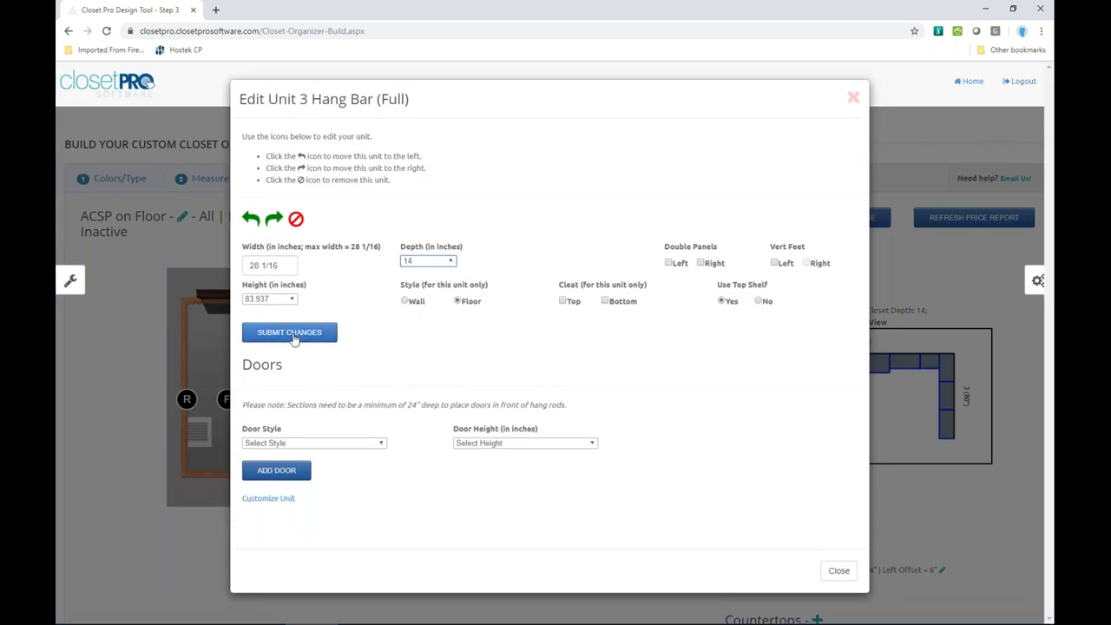
left_click(293, 335)
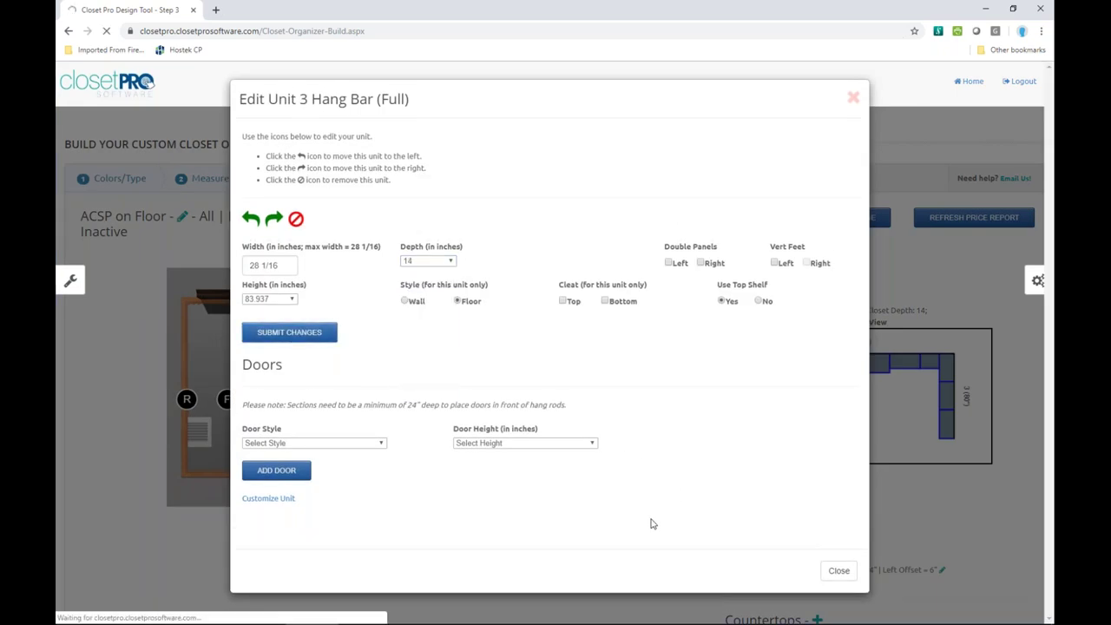
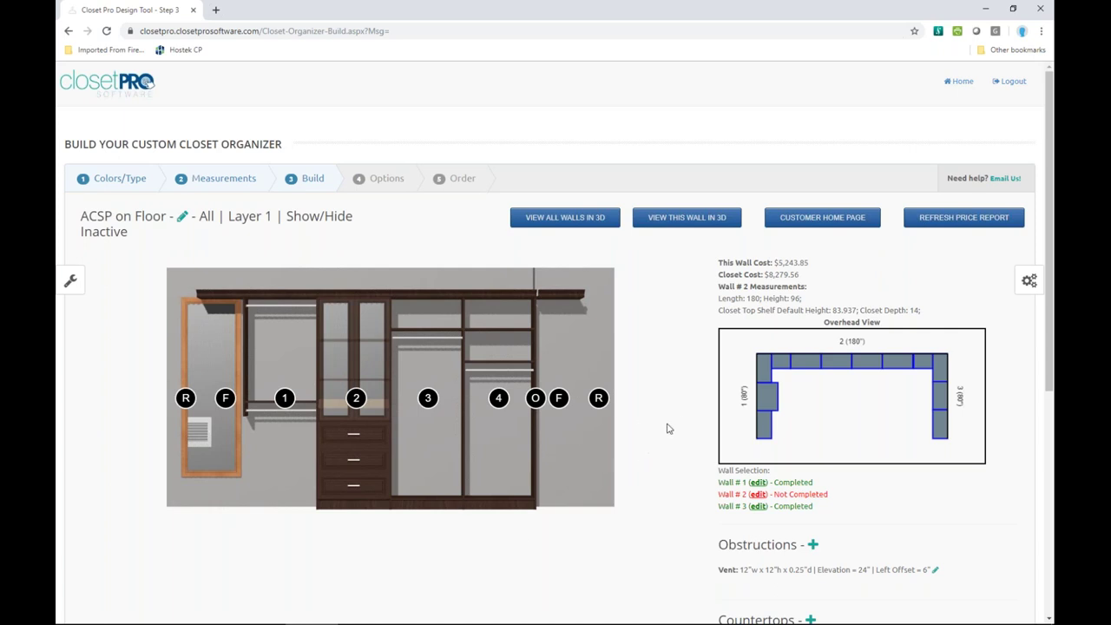
- Review unit 3's size and position details in ACSP on Floor, then return to the customer home page
scroll(669, 428, "down", 4)
scroll(662, 423, "up", 4)
left_click(428, 340)
left_click(632, 440)
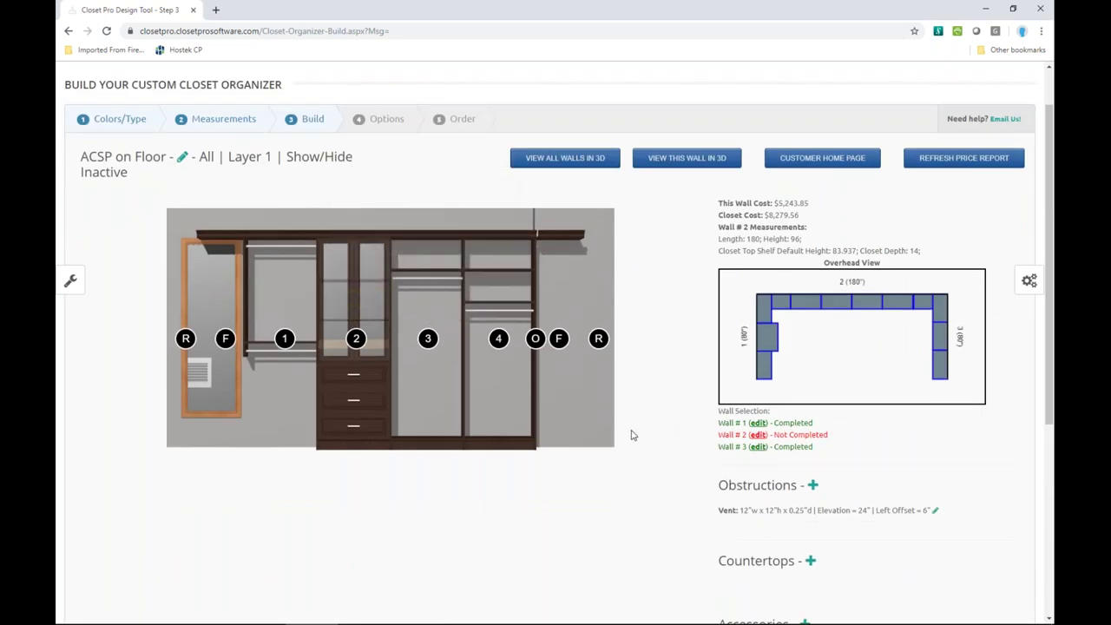
left_click(434, 340)
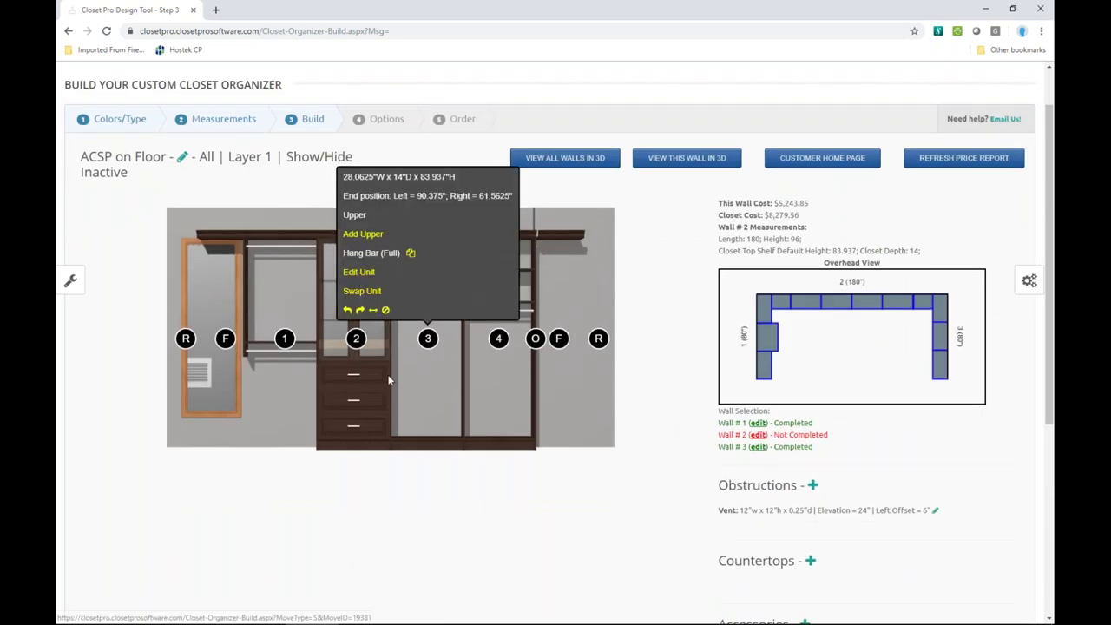
left_click(385, 360)
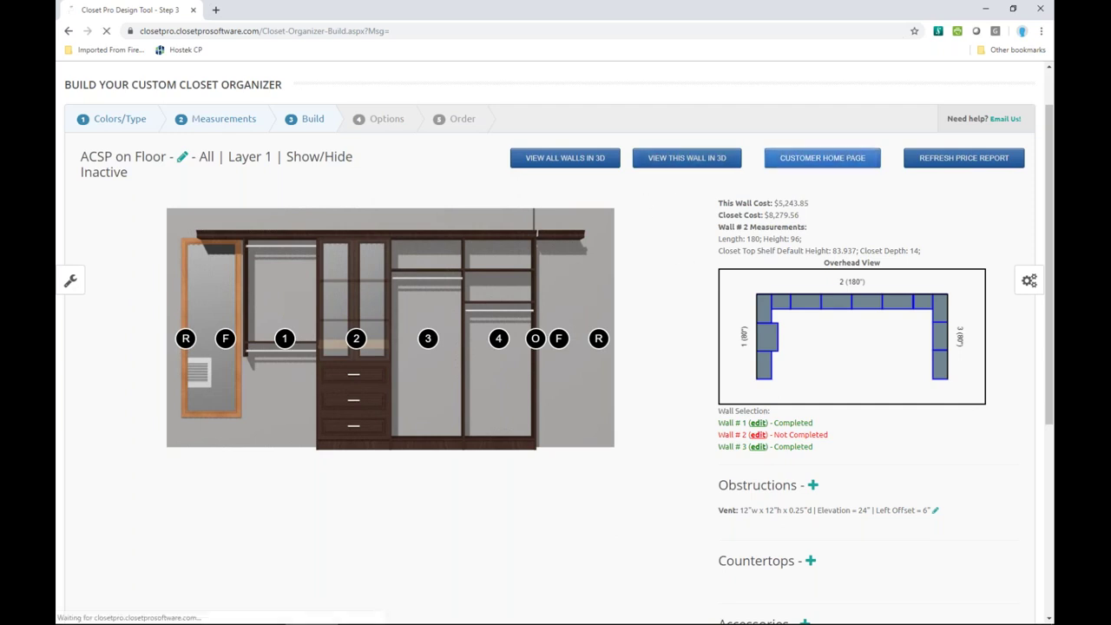
left_click(848, 161)
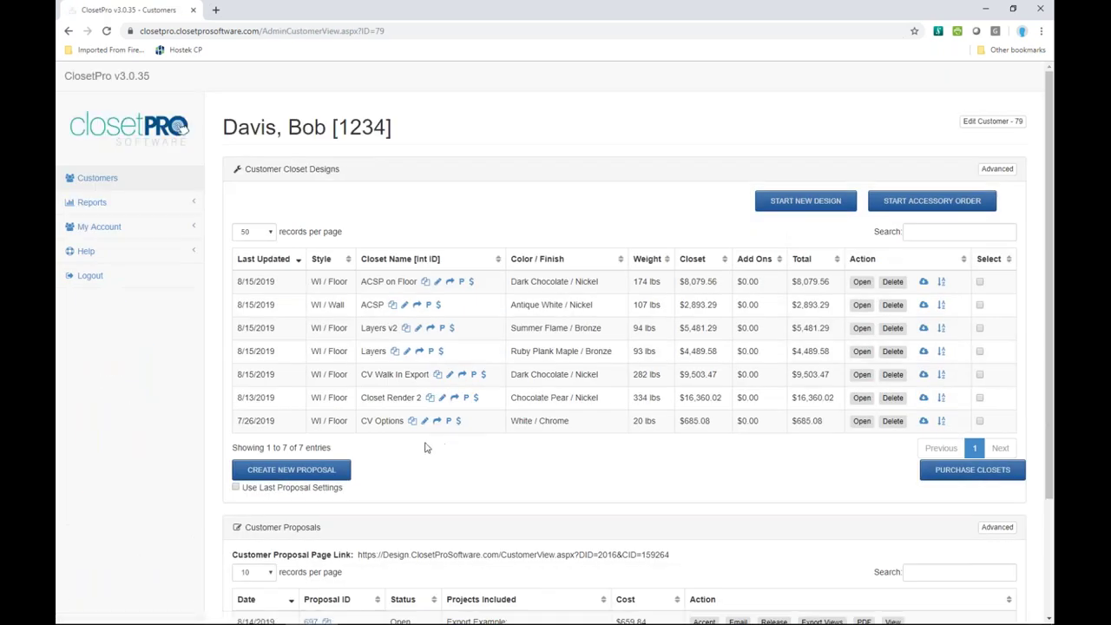
- Start a new design named 'Corner' with default colour, rod and floor, and continue to Measurements
left_click(806, 201)
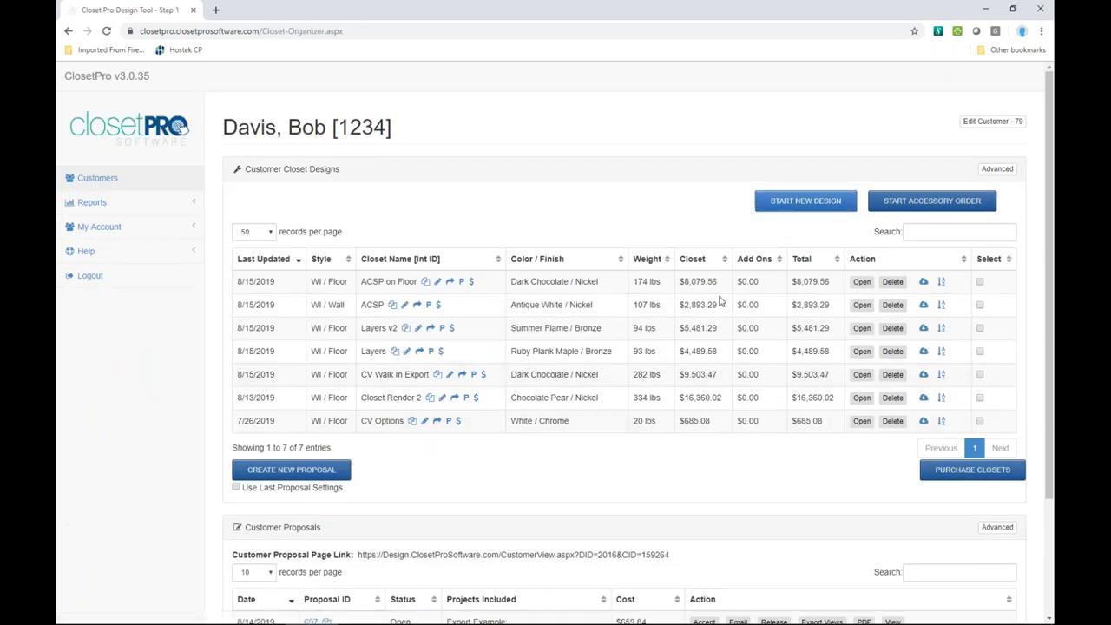
double_click(163, 268)
type("Corner")
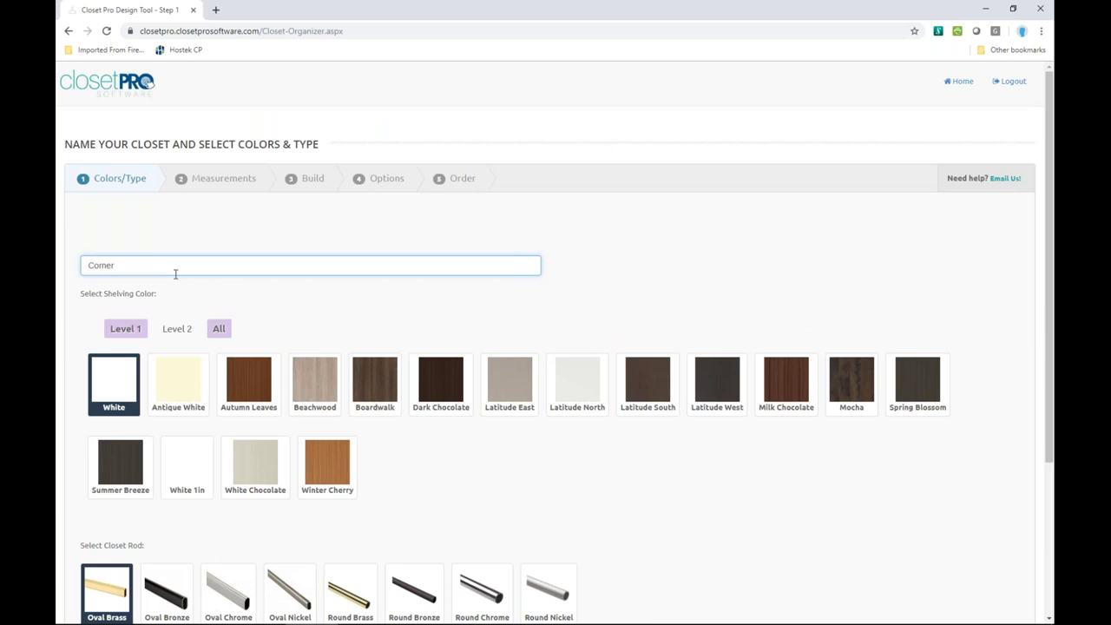
scroll(490, 336, "down", 3)
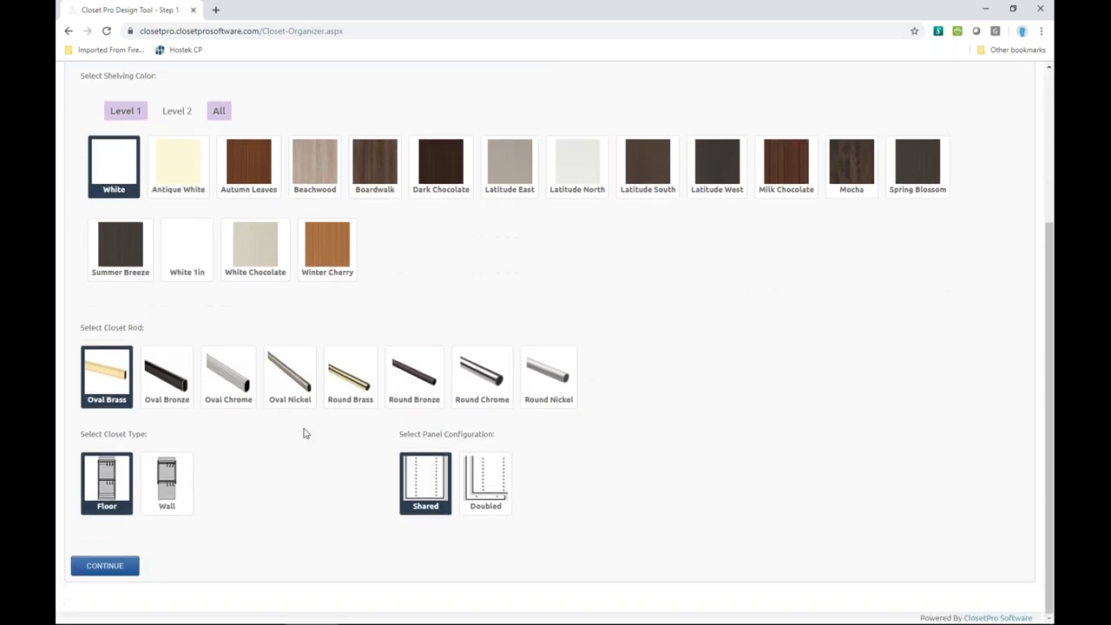
left_click(110, 568)
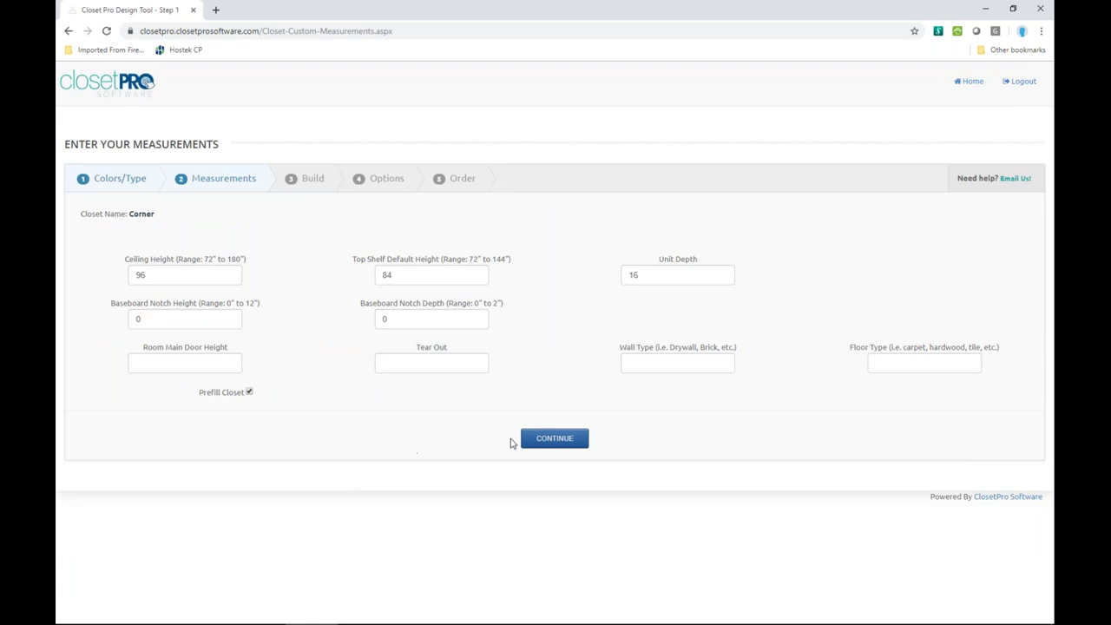
- Turn off Prefill Closet and draw three walls of 76 7/16", 158" and 76 7/16"
left_click(250, 392)
left_click(555, 439)
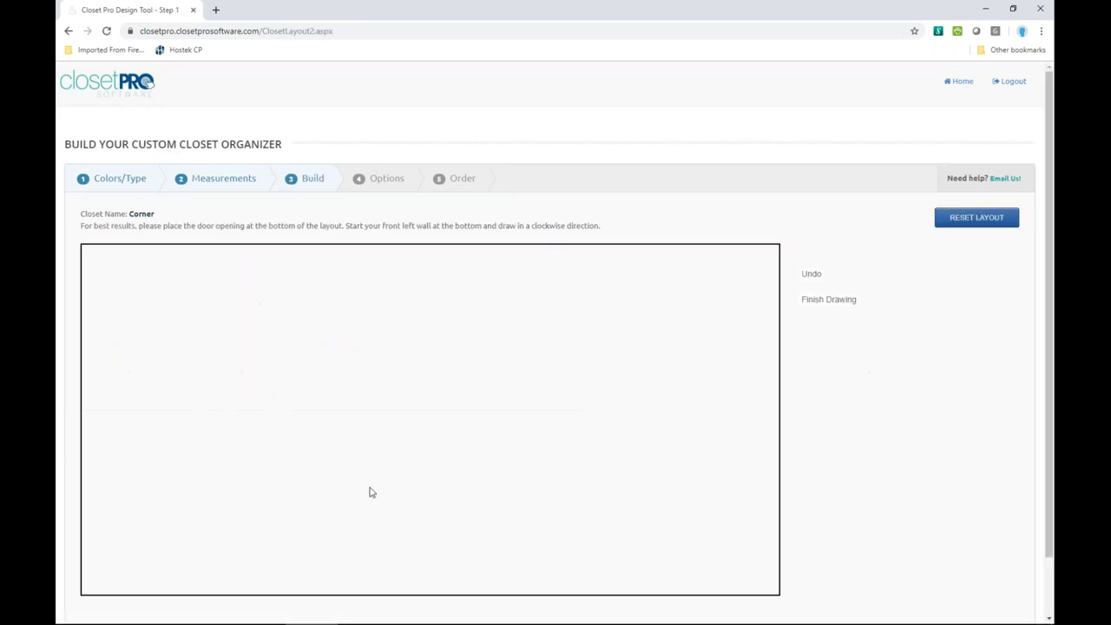
left_click(238, 514)
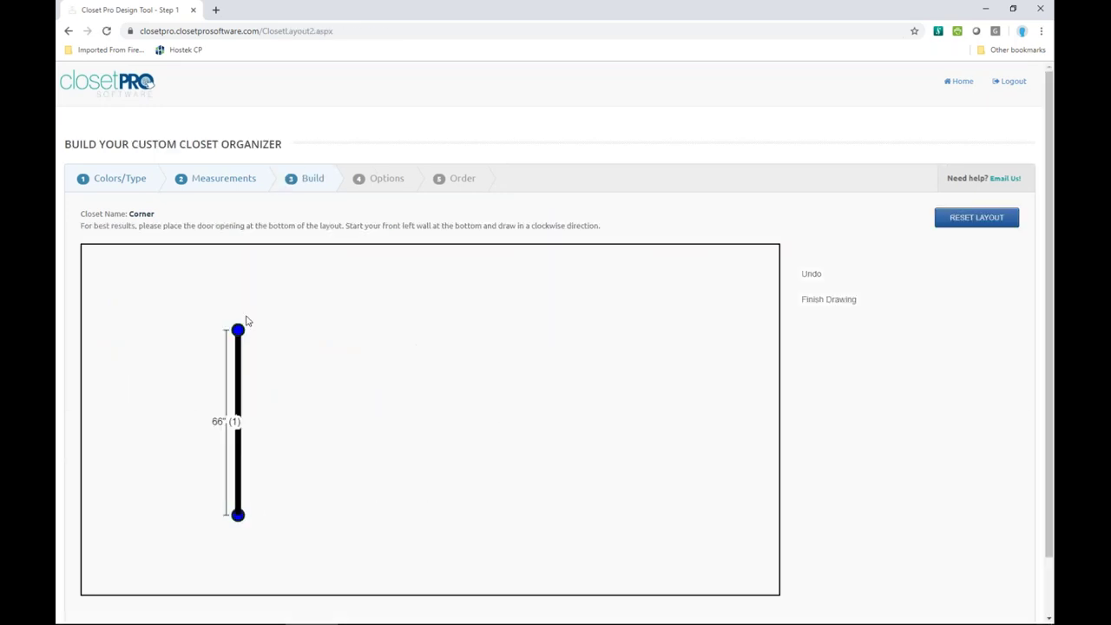
left_click(680, 302)
left_click(680, 528)
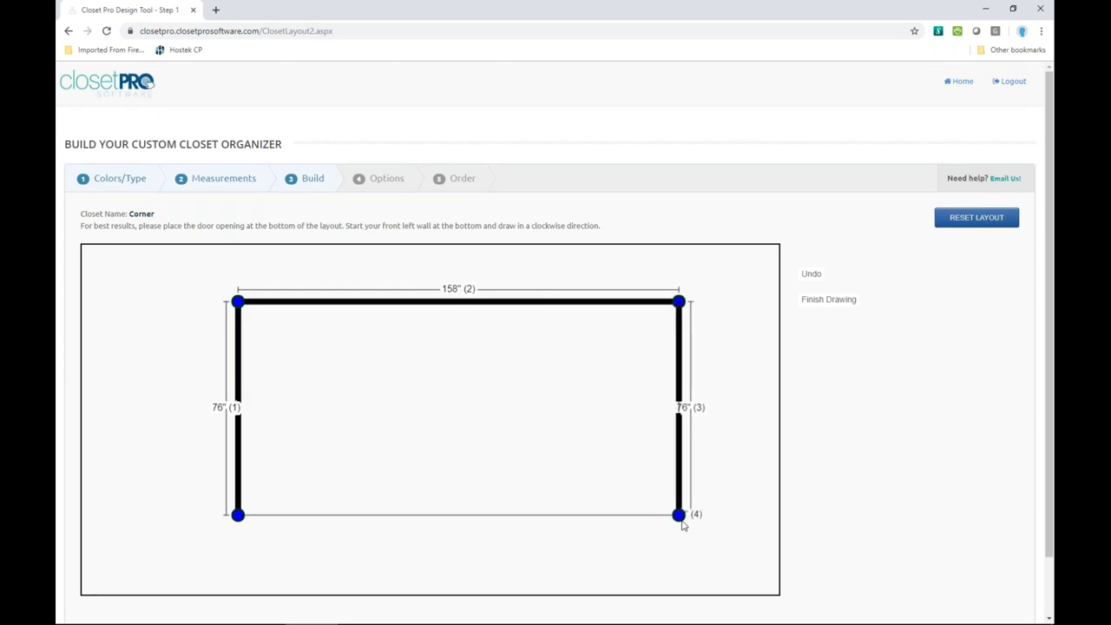
left_click(843, 514)
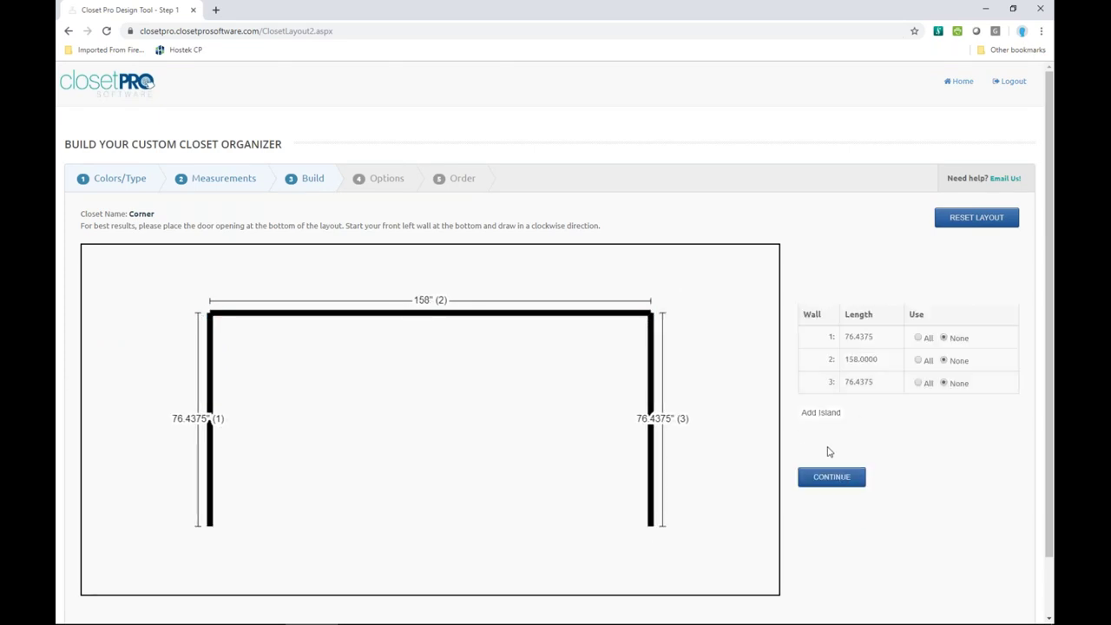
- Set walls 1, 2 and 3 to be used, then start the closet design
left_click(823, 480)
left_click(660, 103)
left_click(918, 360)
left_click(919, 337)
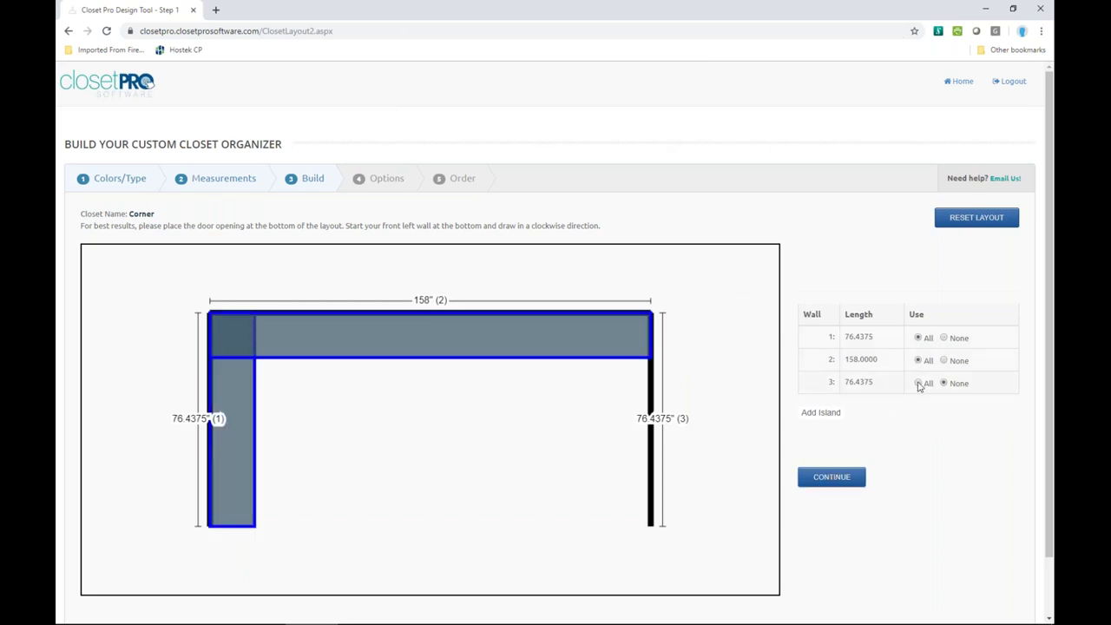
left_click(919, 383)
left_click(840, 477)
left_click(849, 278)
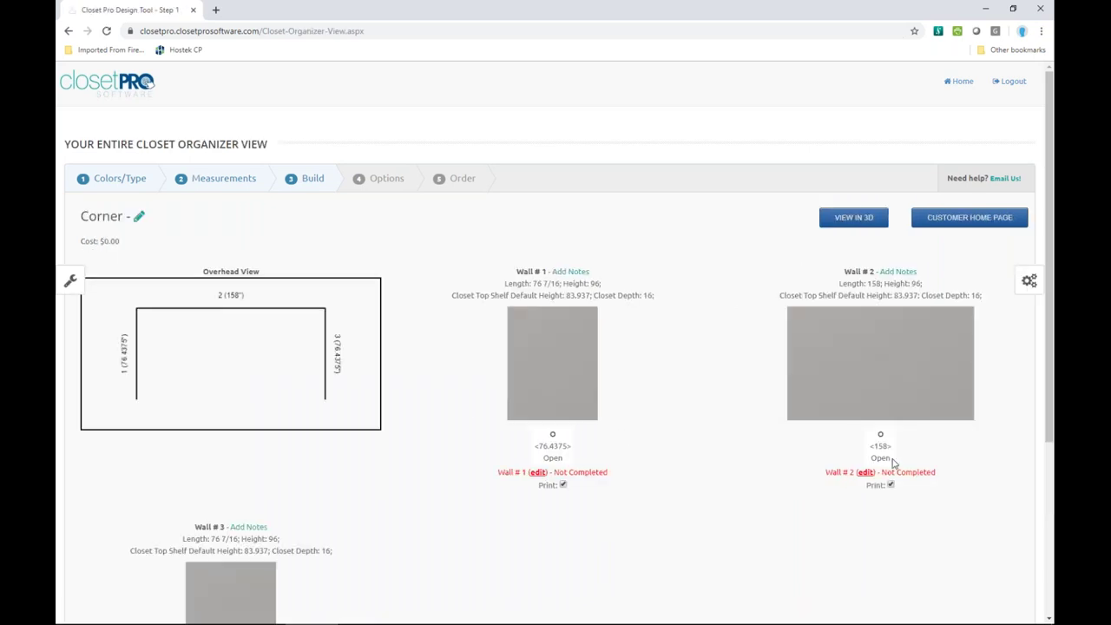
- Add a Left L Shelf corner unit to wall 2's open space
left_click(866, 472)
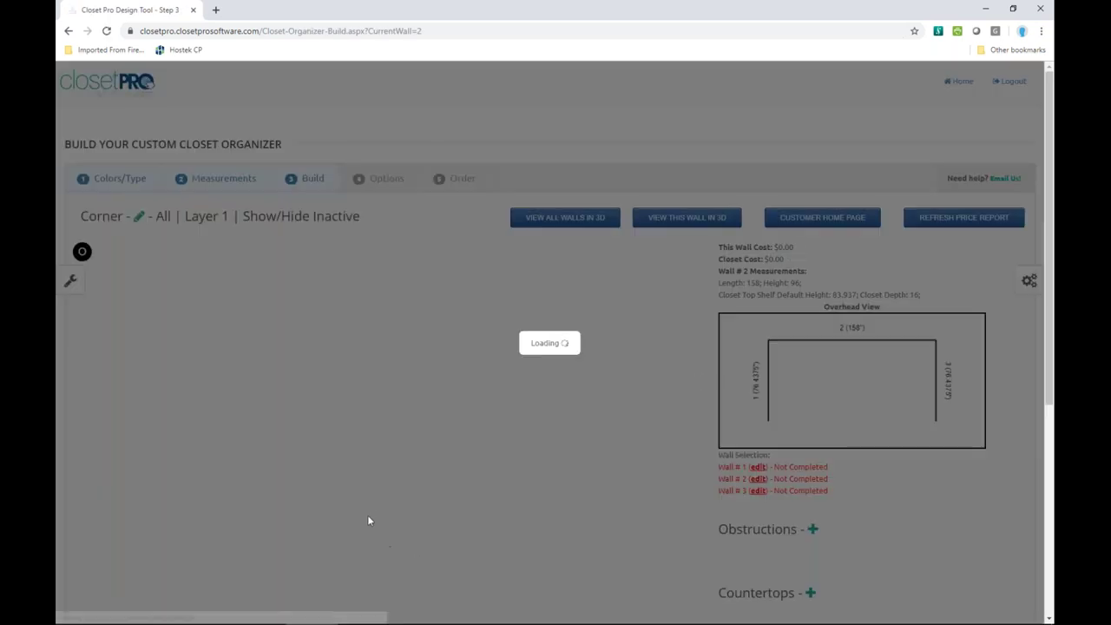
left_click(367, 356)
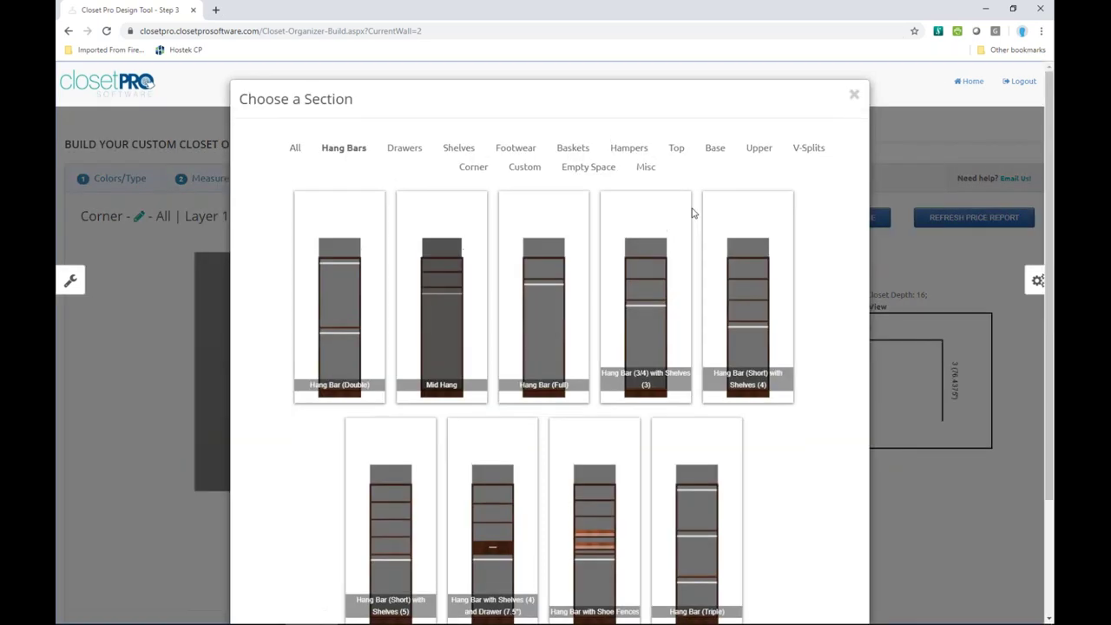
left_click(471, 168)
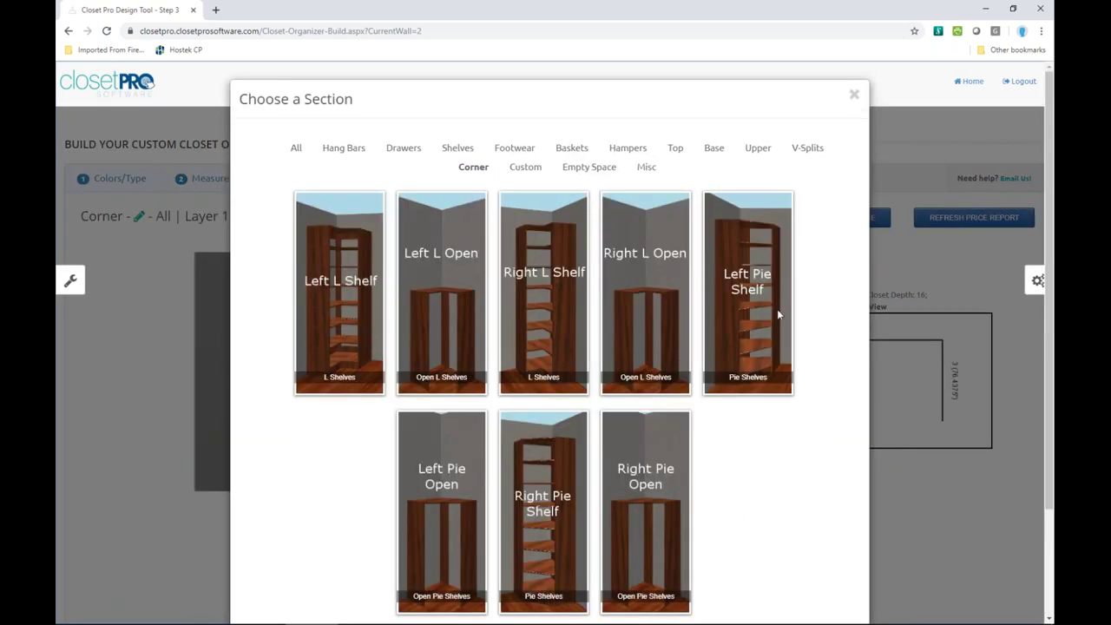
left_click(343, 348)
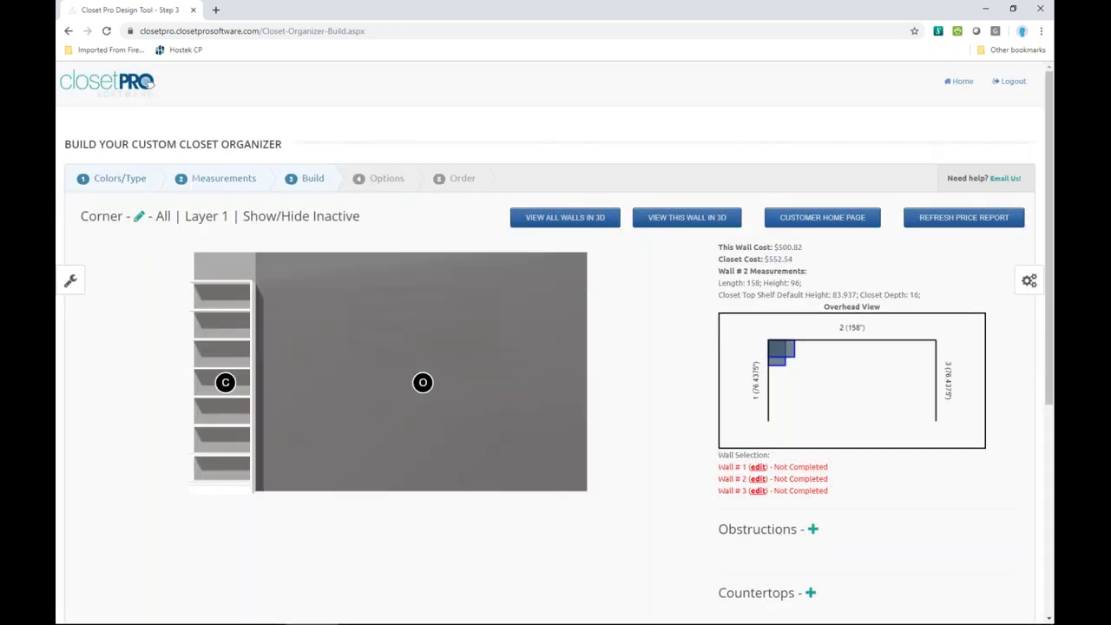
- Add a right-hand corner shelf unit in the remaining space and view all walls in 3D
mouse_move(422, 382)
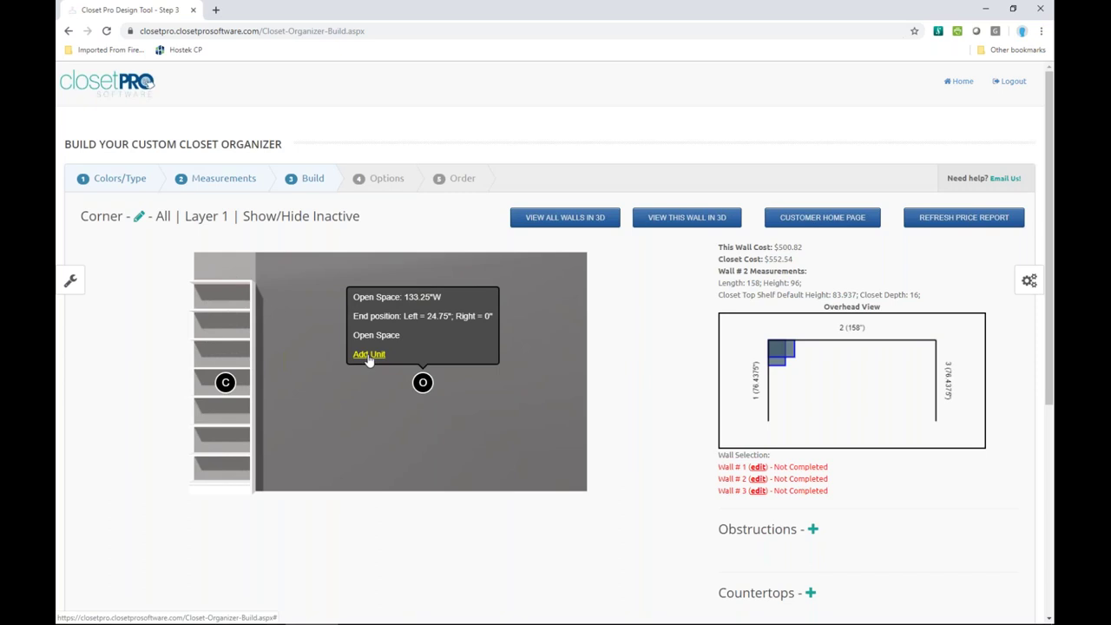
left_click(368, 356)
left_click(474, 166)
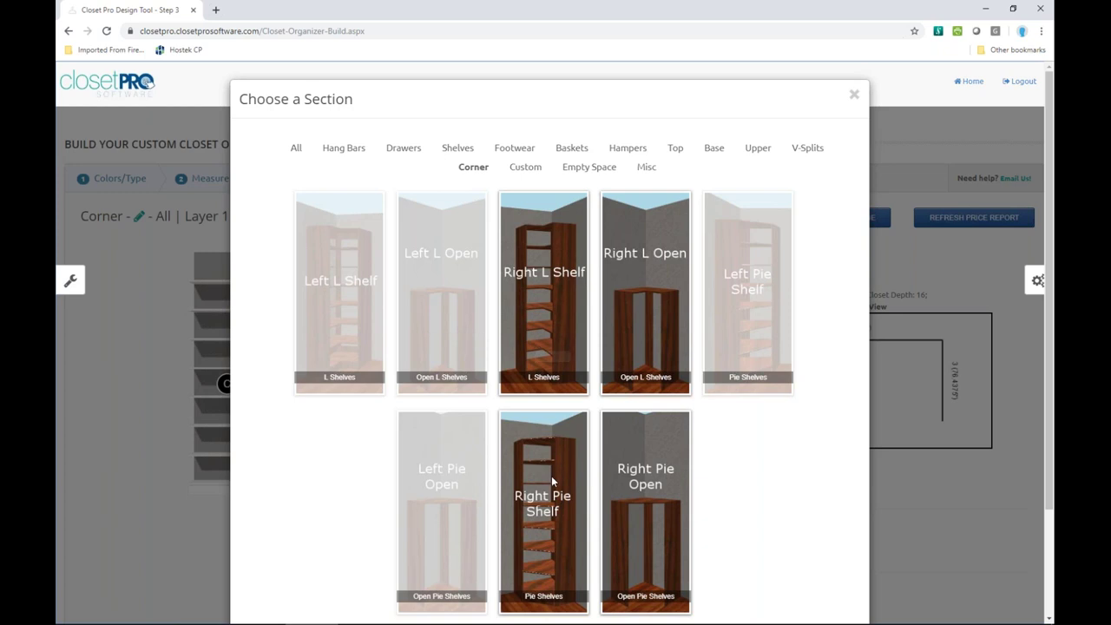
left_click(549, 508)
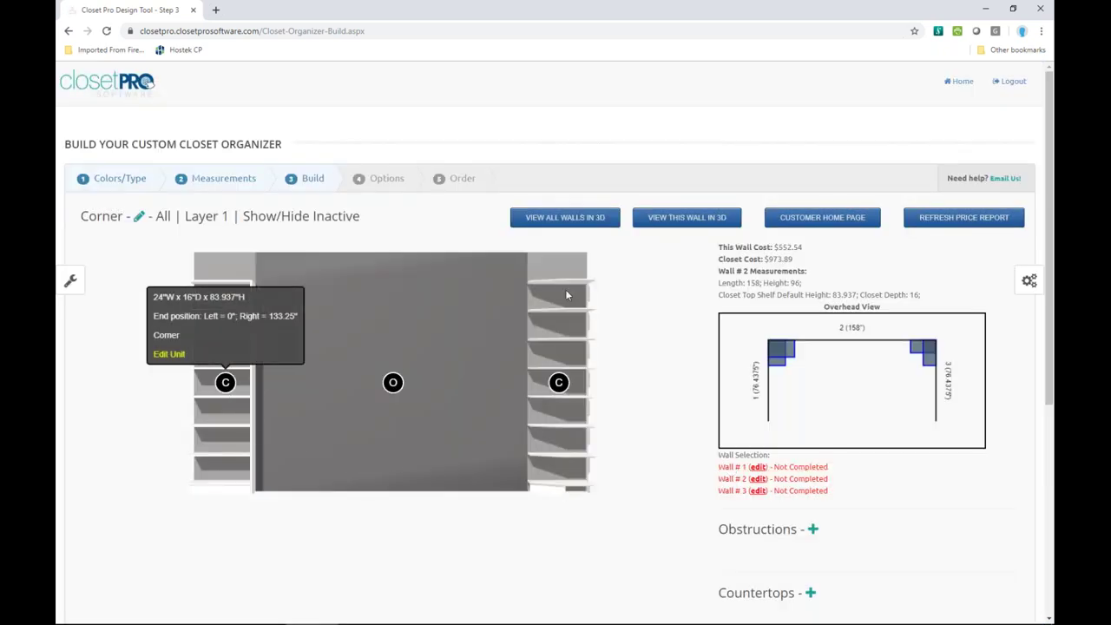
left_click(565, 217)
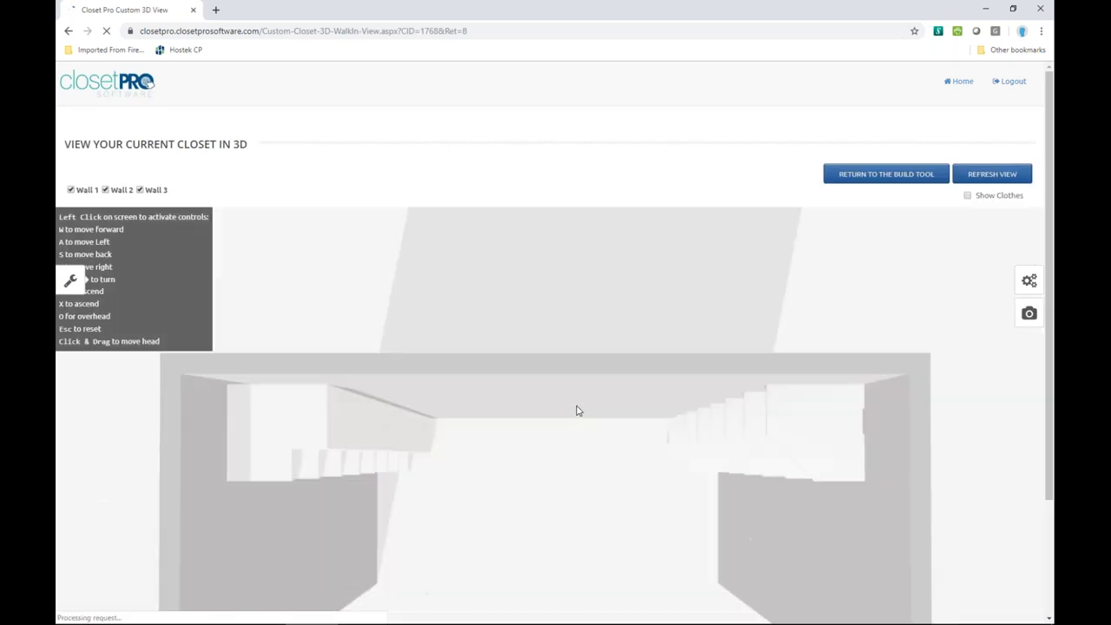
- Pan the overhead 3D view back and forth across the closet, then return to the Build tool
key("a")
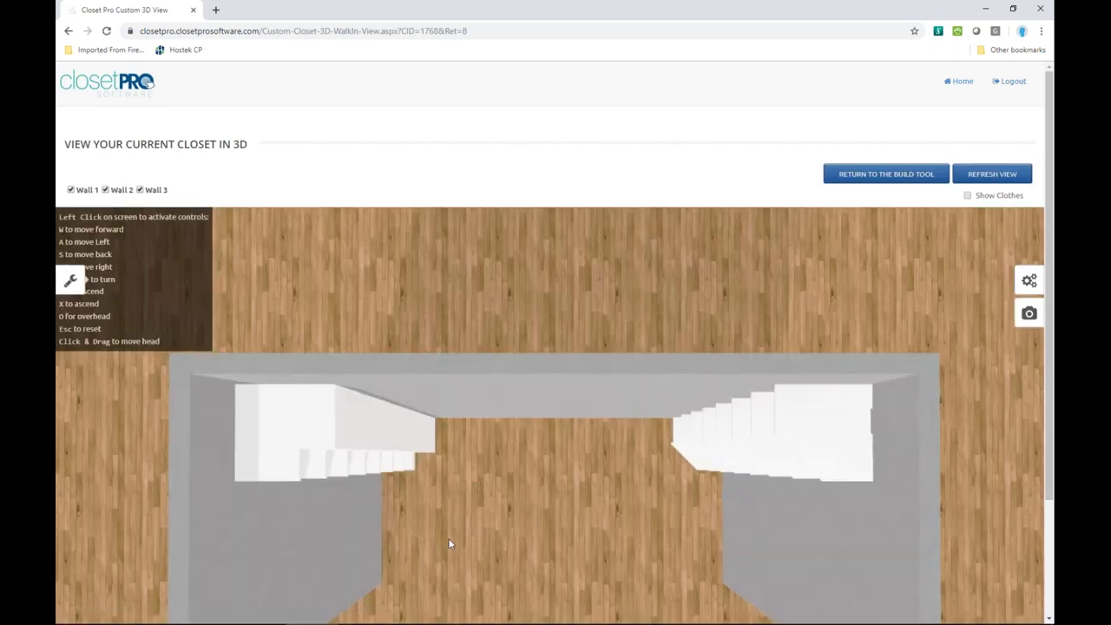
key("a")
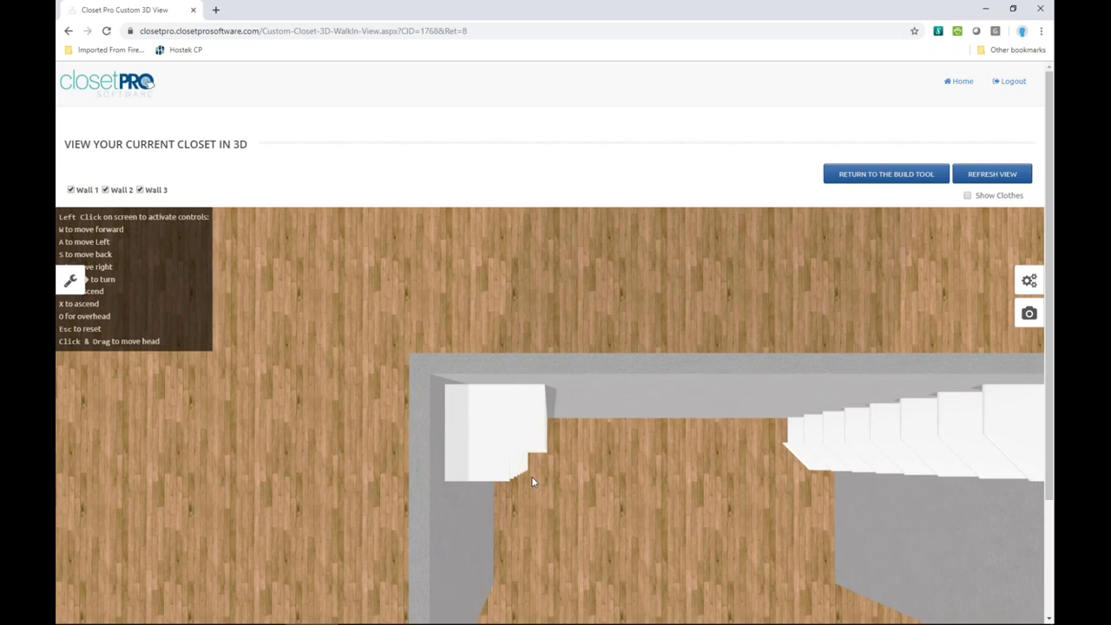
key("d")
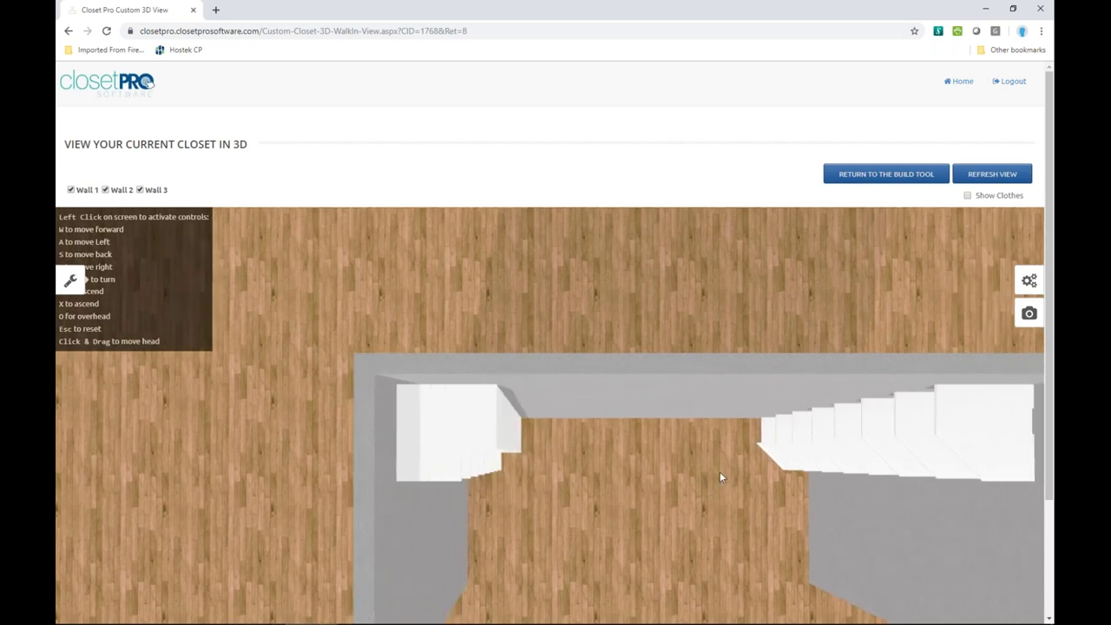
key("d")
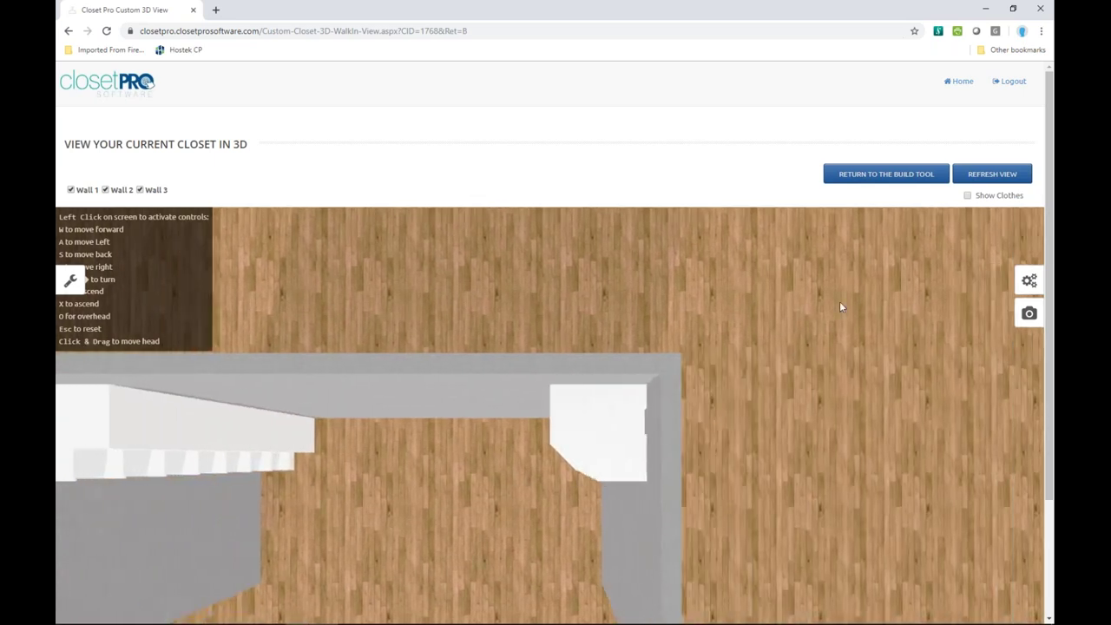
left_click(877, 177)
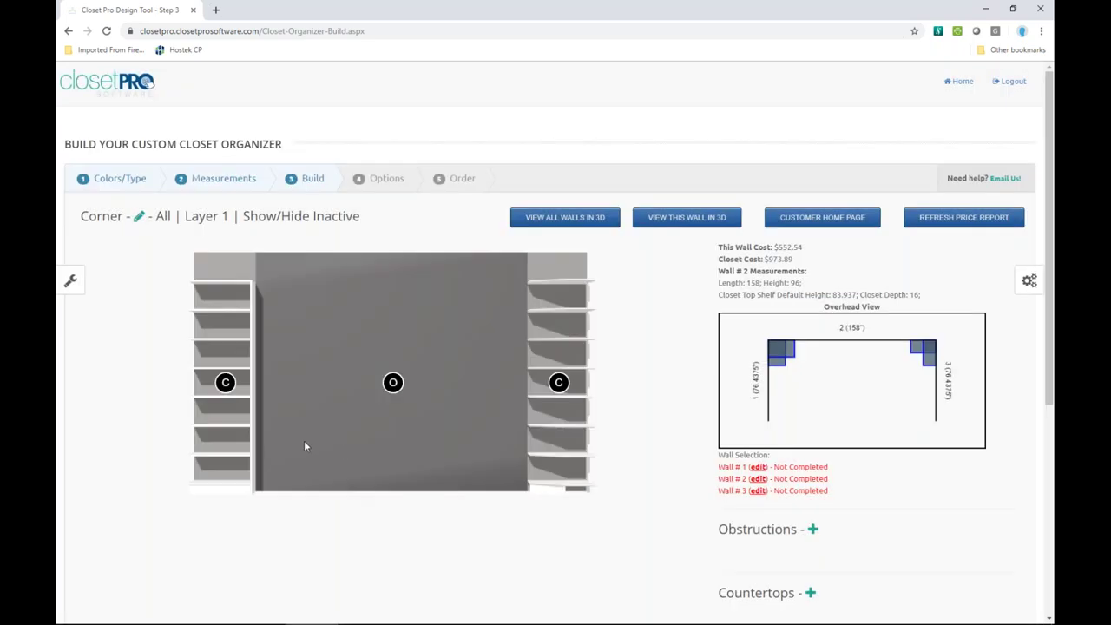
- Resize wall 2's left corner unit to 30 in wide and 12 in deep
left_click(225, 382)
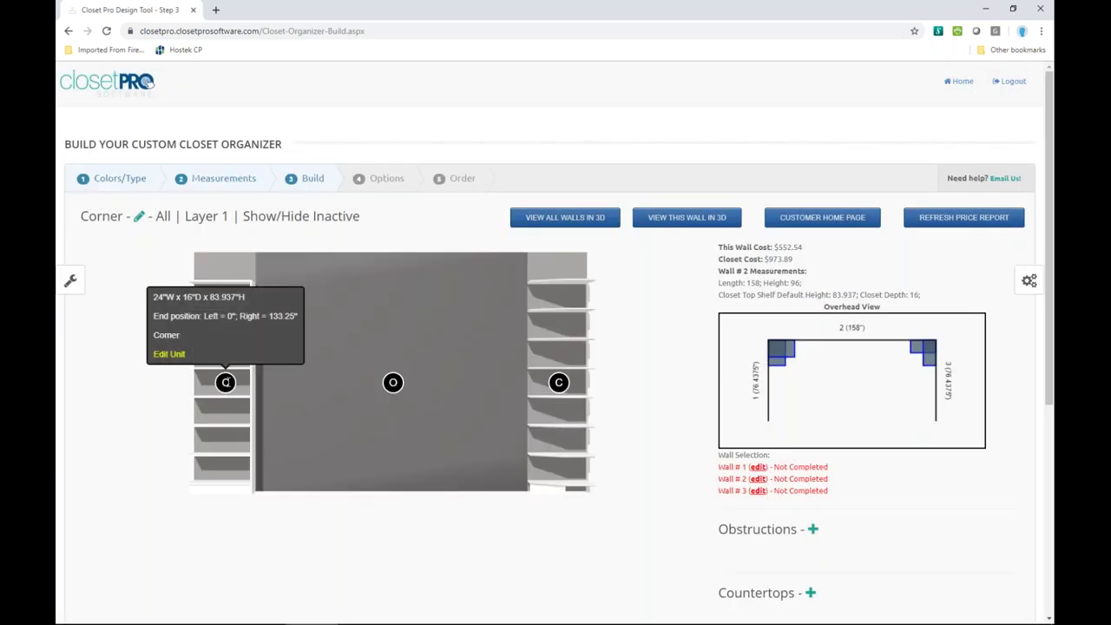
left_click(169, 353)
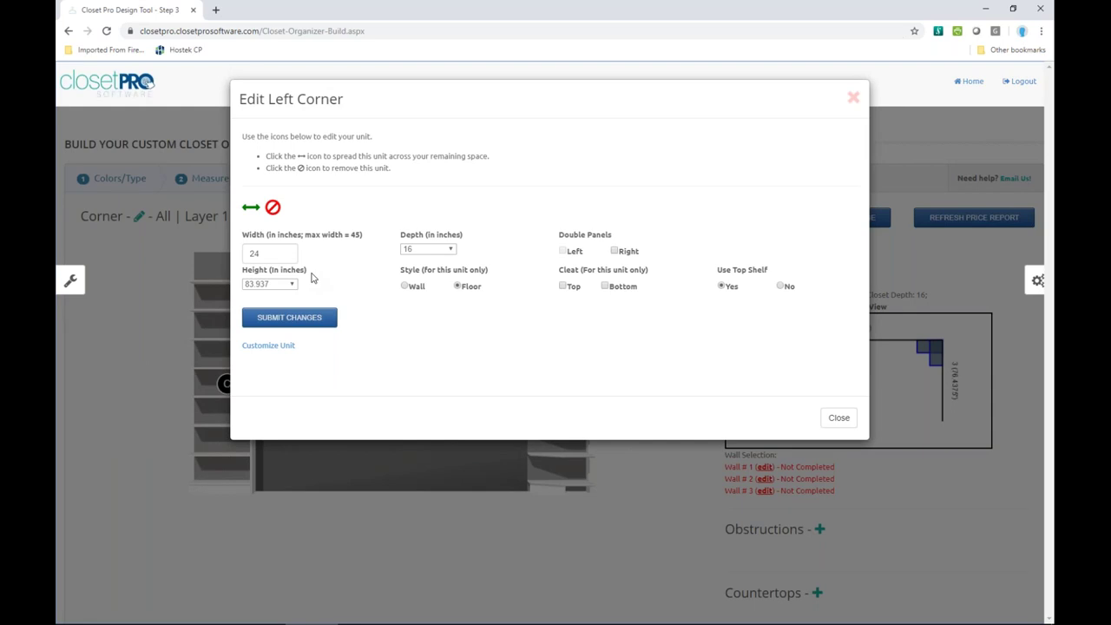
left_click(261, 253)
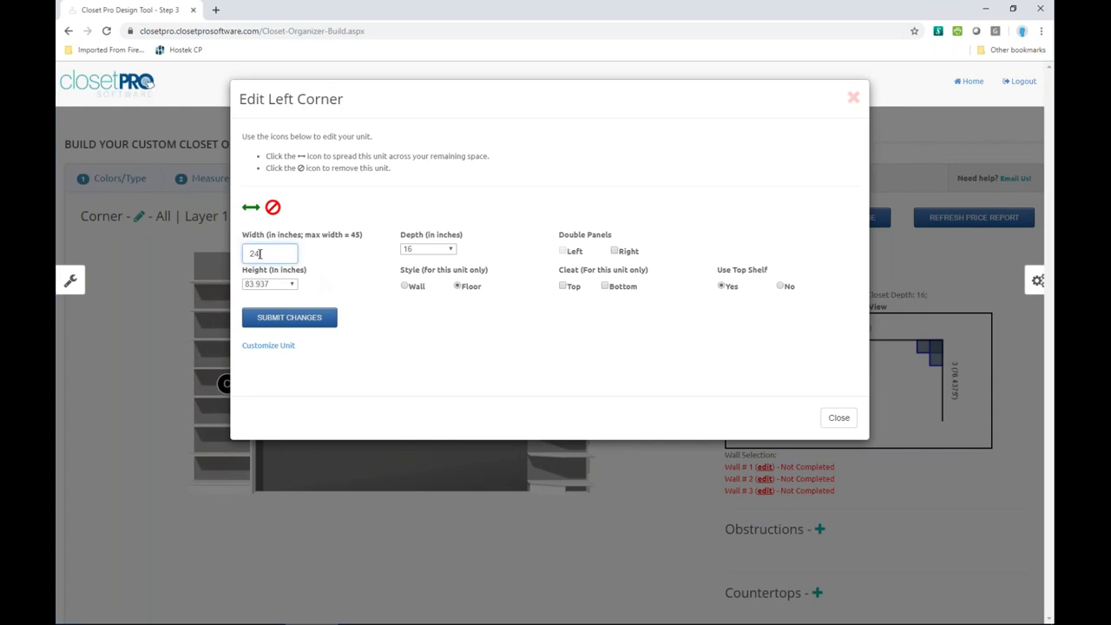
type("30")
left_click(438, 249)
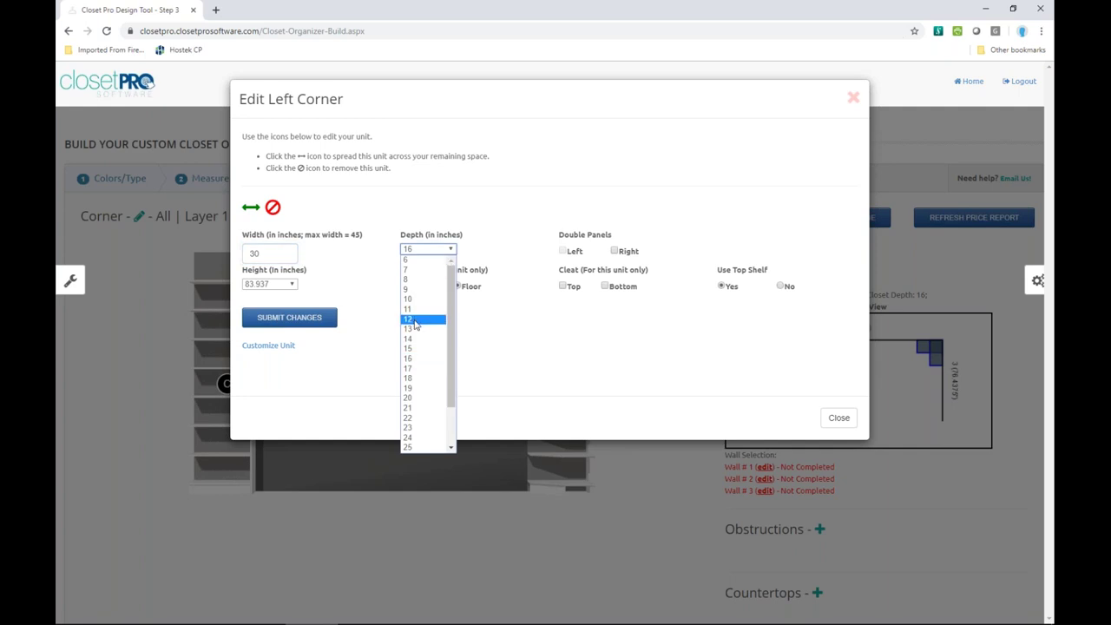
left_click(416, 324)
left_click(323, 320)
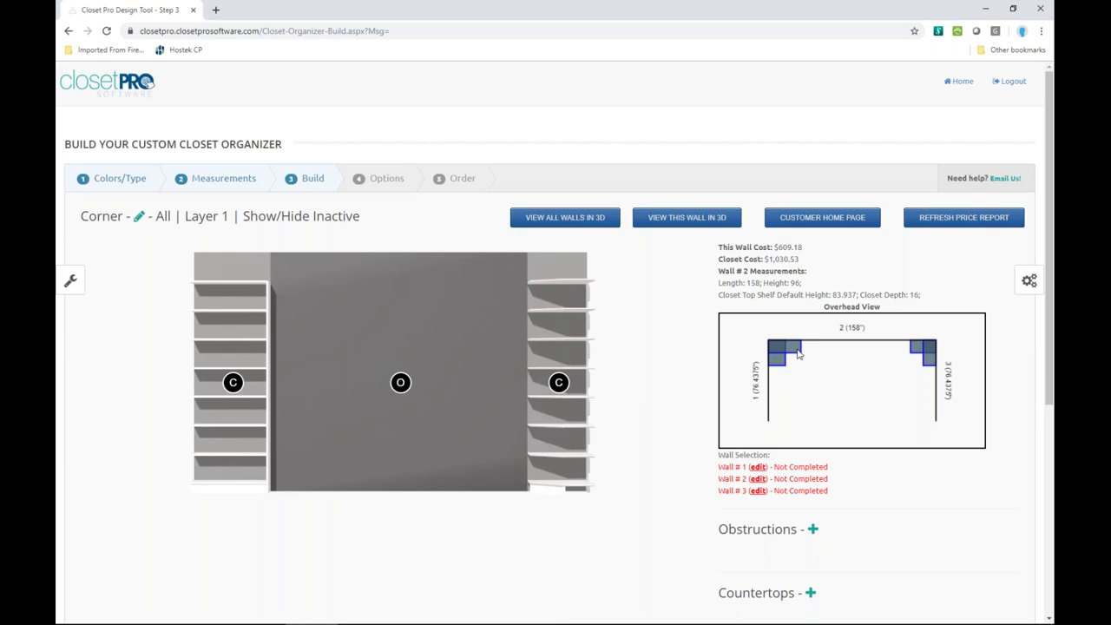
- Widen wall 1's corner unit to 36 in
left_click(757, 467)
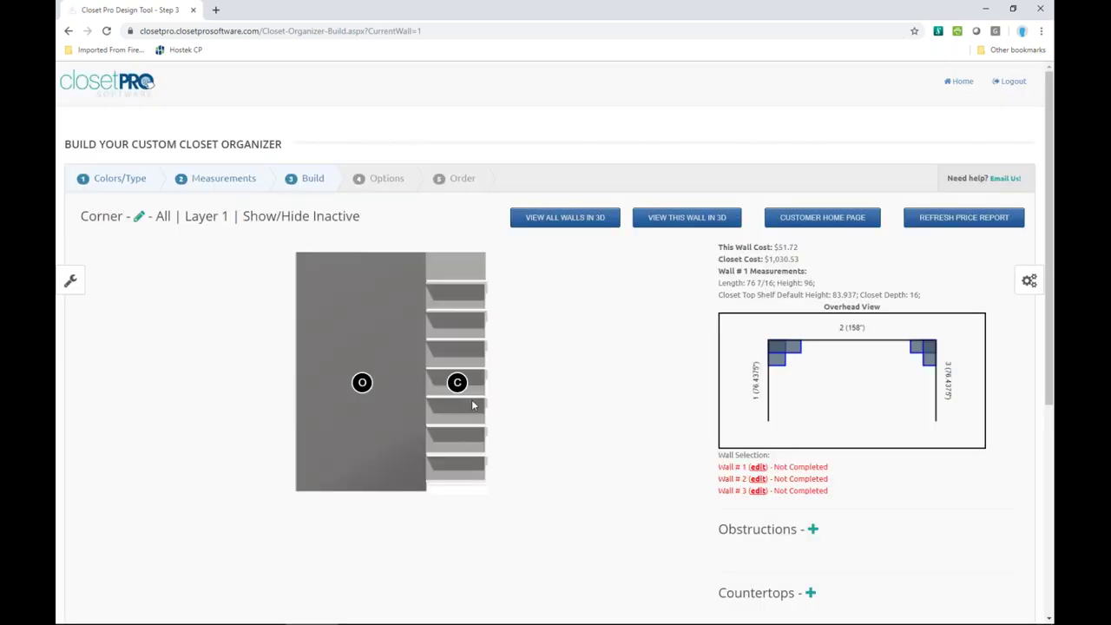
mouse_move(457, 382)
left_click(399, 356)
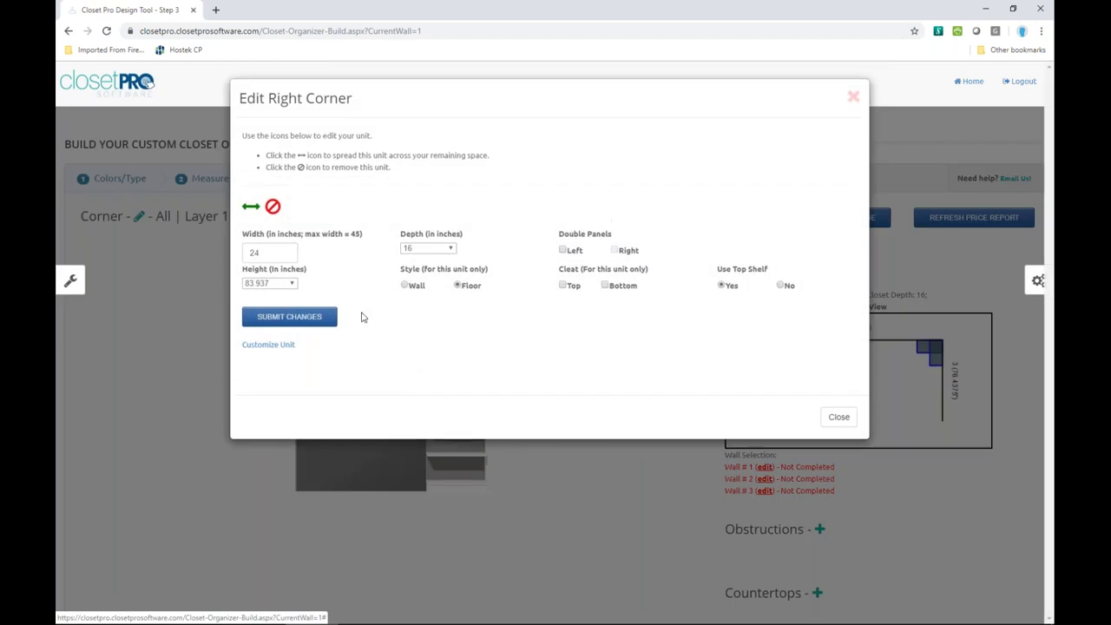
double_click(255, 253)
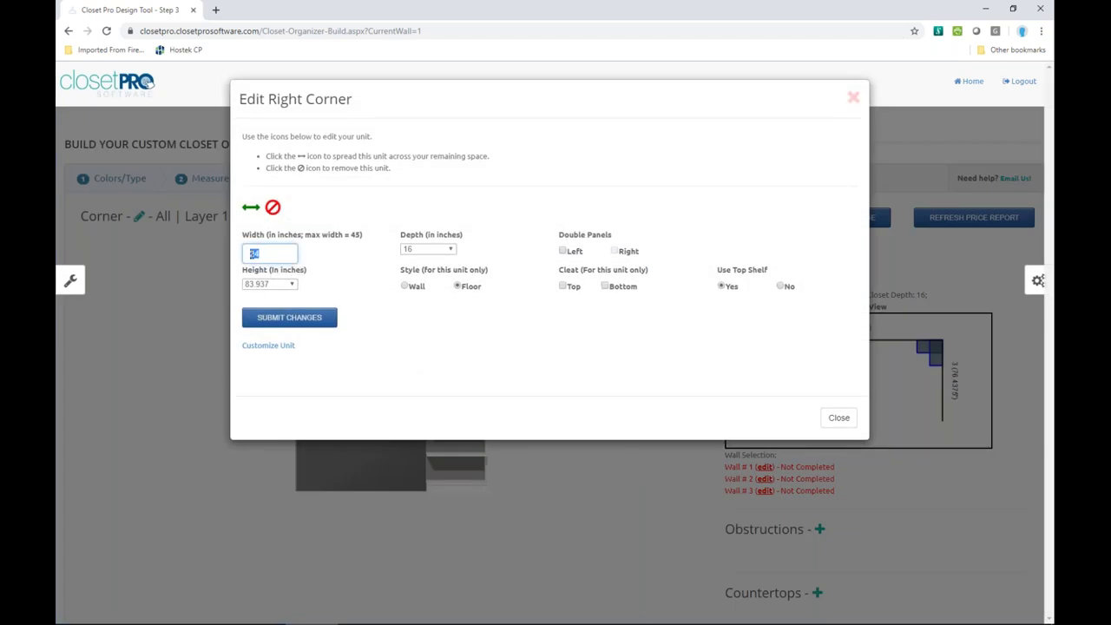
left_click(289, 318)
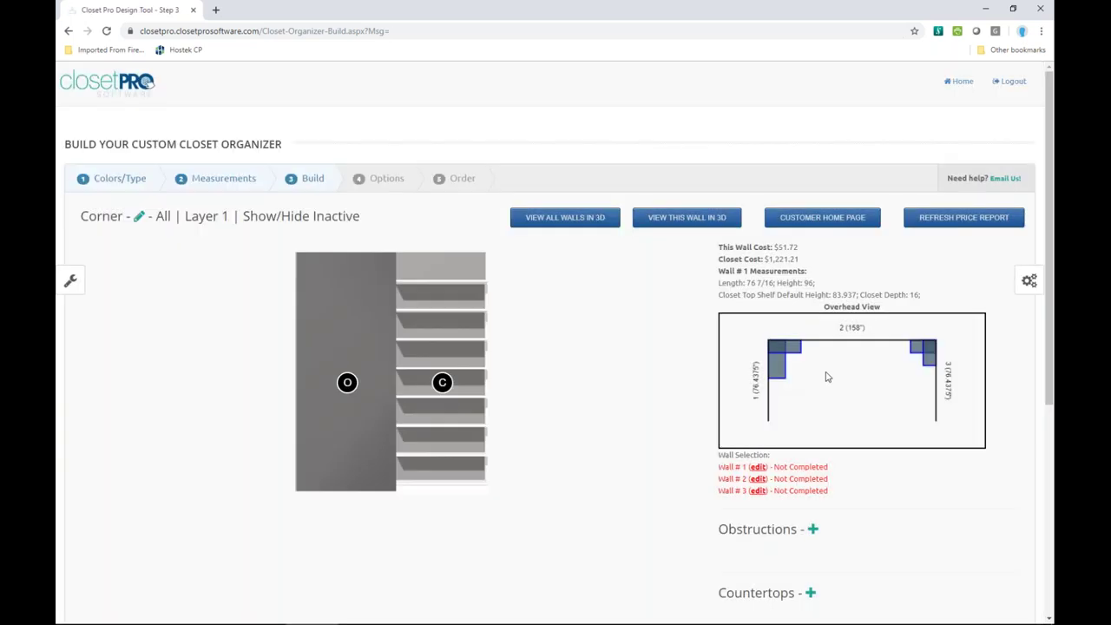
- Inspect the enlarged overhead plan and the 3D room view, then reopen wall 2 in the Build tool
left_click(828, 377)
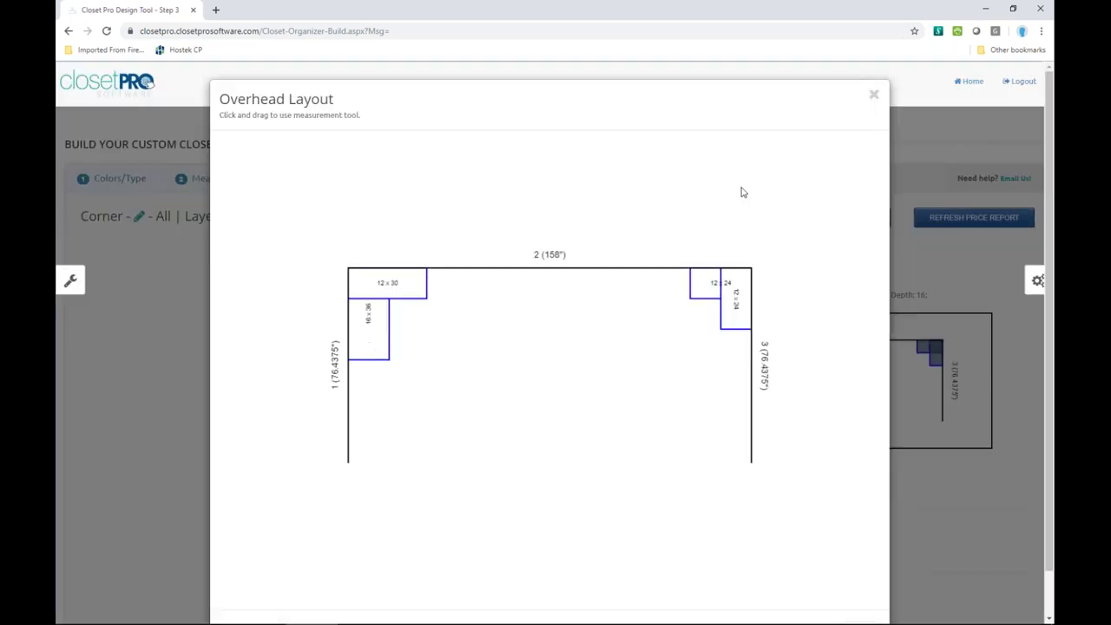
left_click(874, 94)
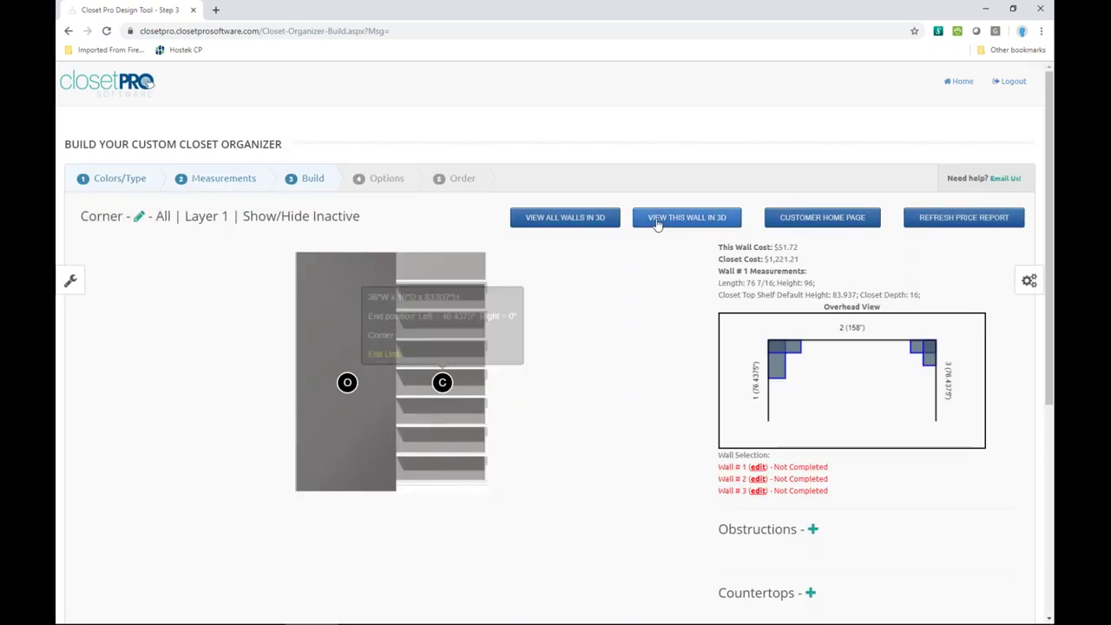
left_click(565, 217)
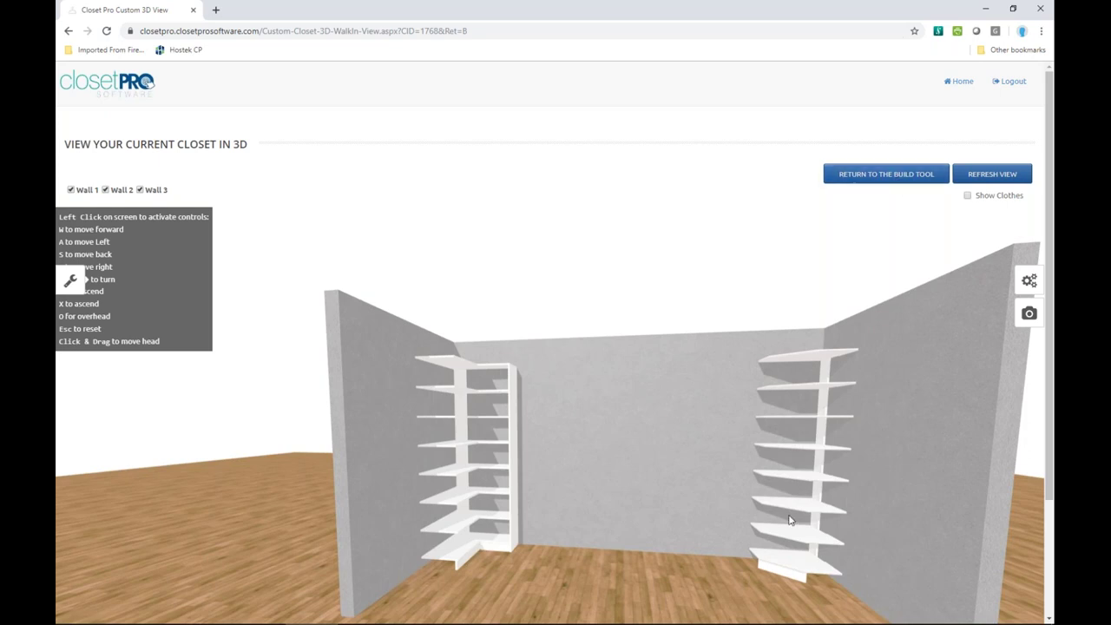
left_click(886, 175)
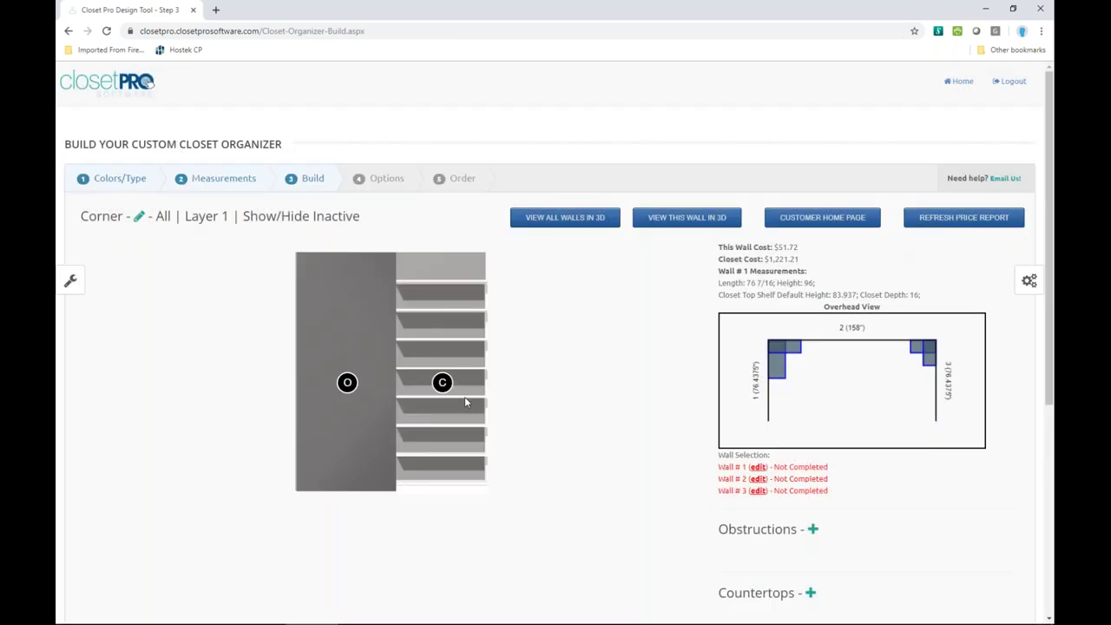
left_click(757, 479)
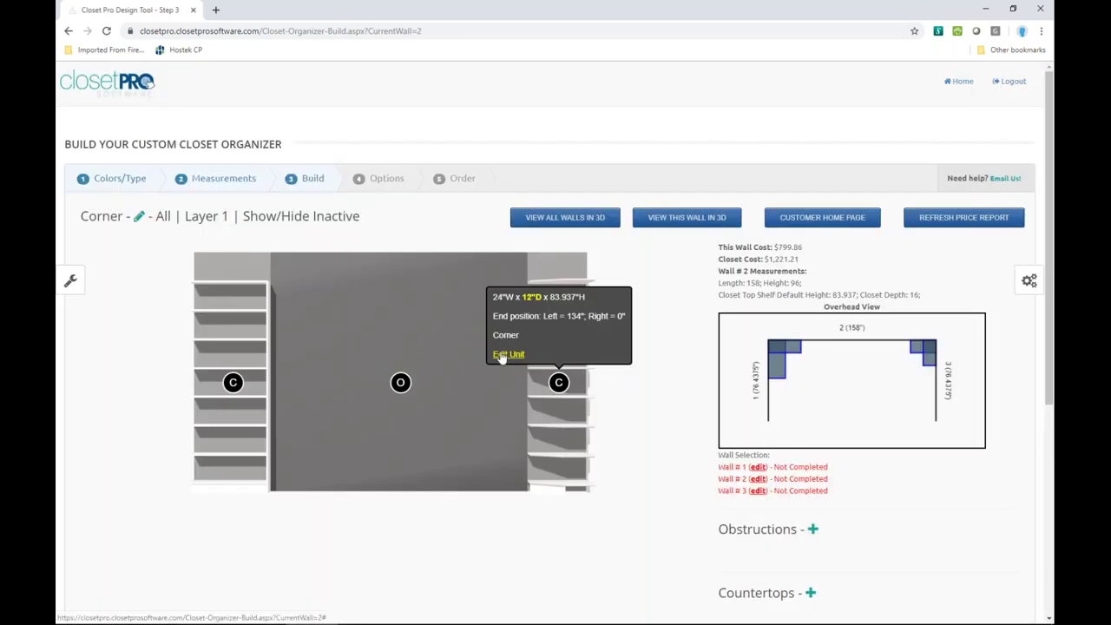
- Set wall 2's right corner unit width to 32 (16 D), then go to the customer home page
left_click(507, 355)
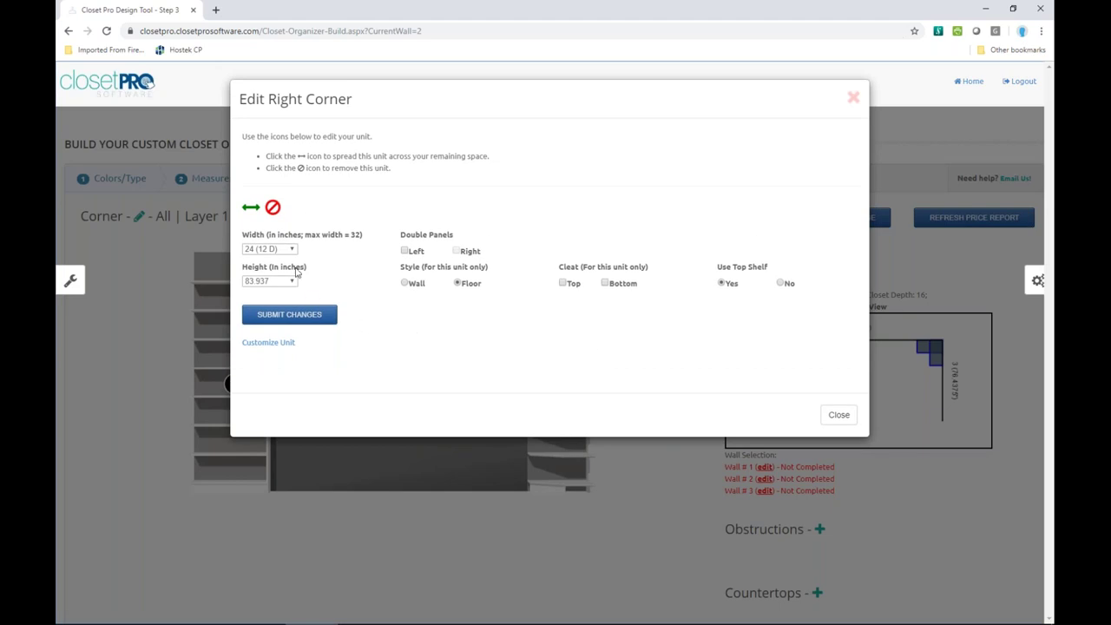
left_click(291, 249)
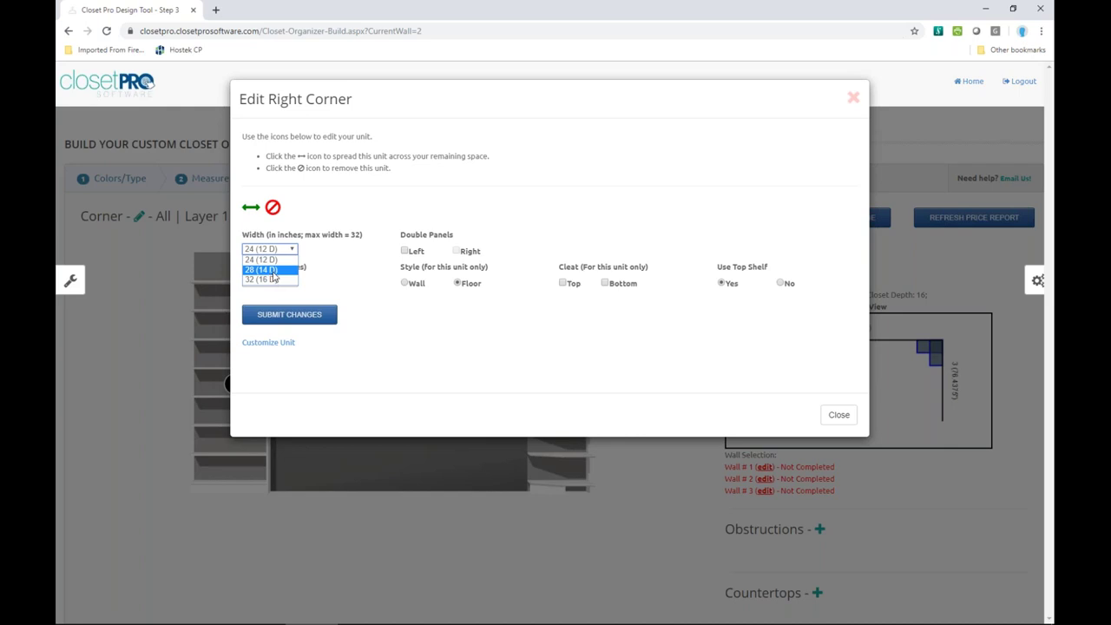
left_click(272, 279)
left_click(302, 317)
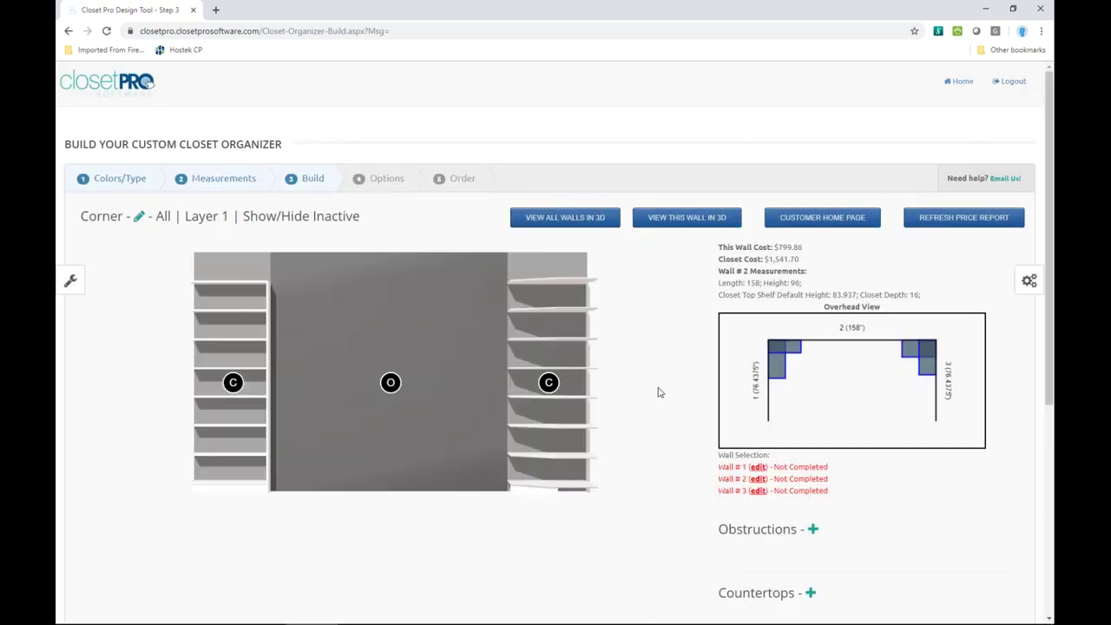
left_click(822, 218)
- Open the ACSP on Floor design, scroll through its three walls, and edit Wall #1
left_click(861, 305)
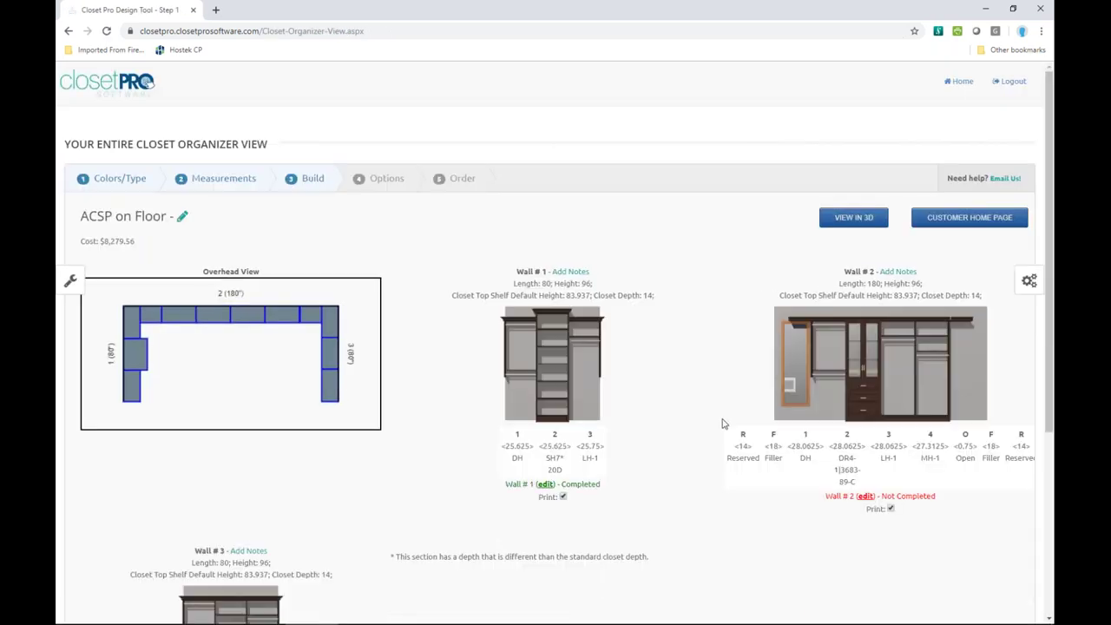
scroll(732, 446, "down", 3)
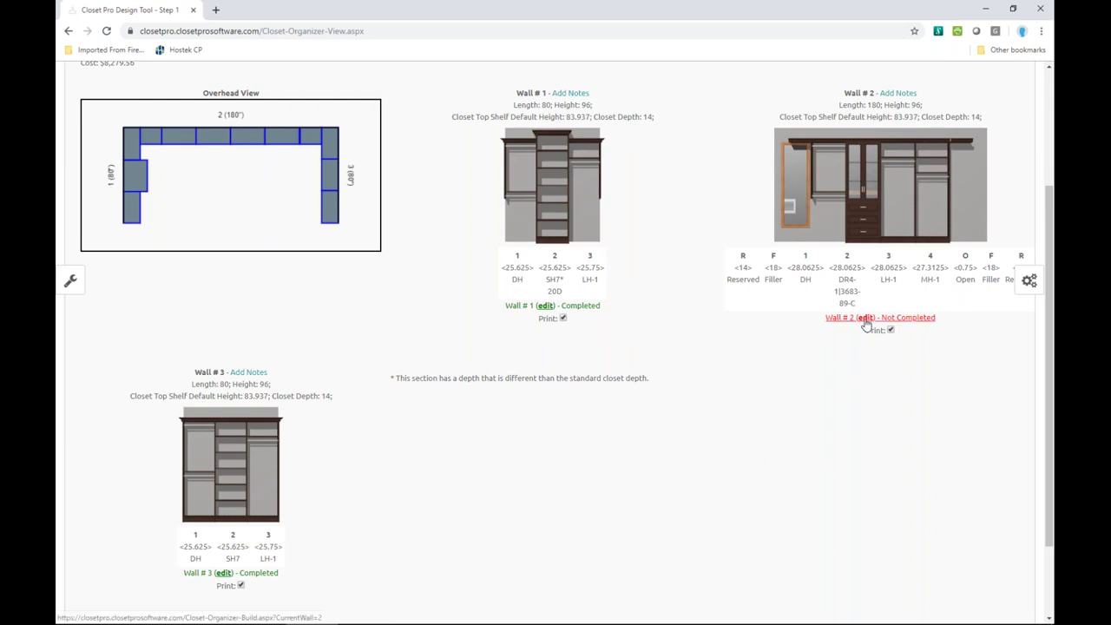
left_click(545, 306)
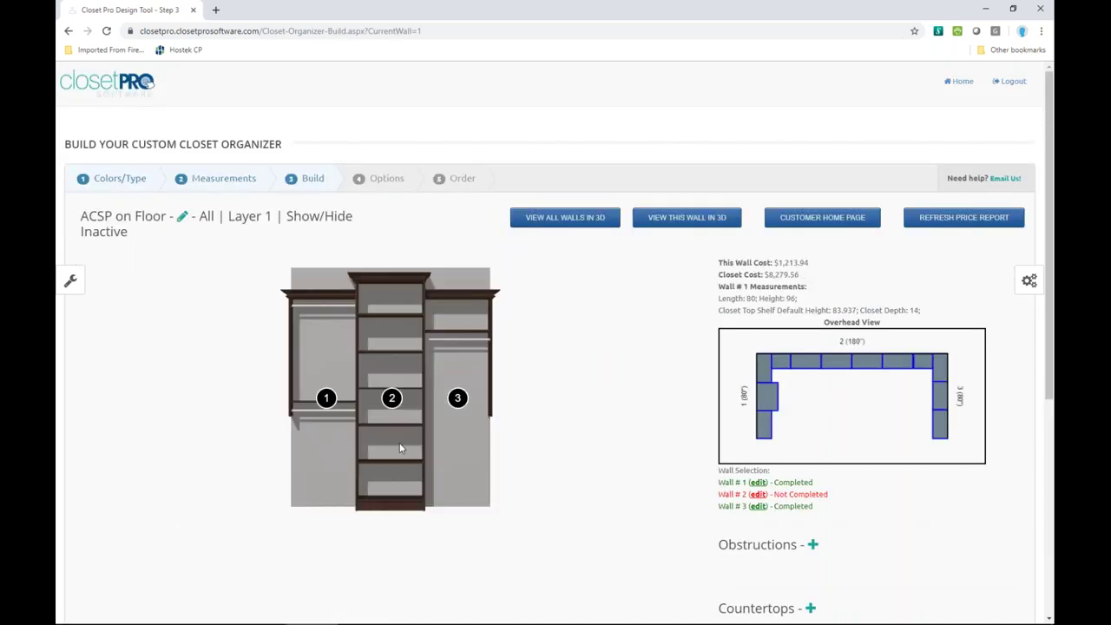
- Open Edit Unit for wall 1's seven-shelf unit 2 and launch its Customize Unit designer
mouse_move(403, 449)
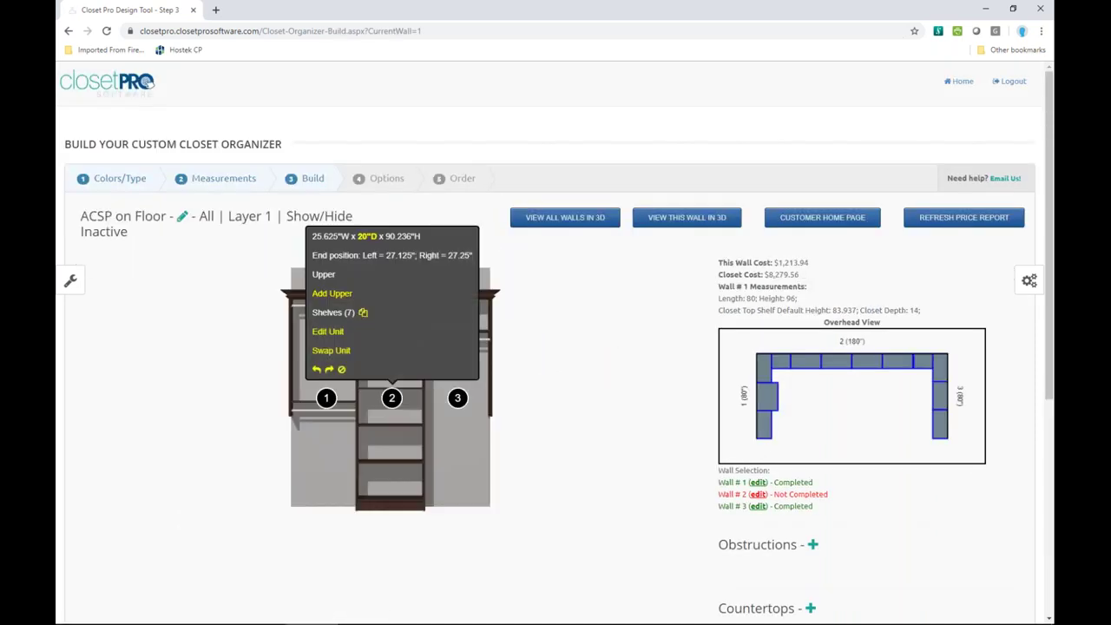
left_click(328, 332)
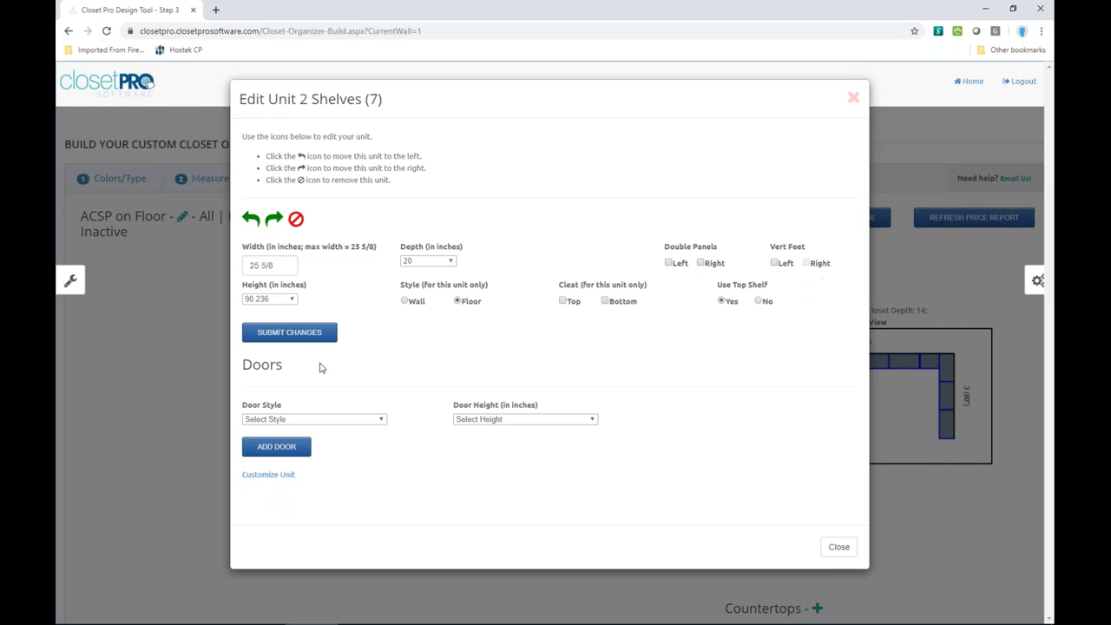
left_click(853, 98)
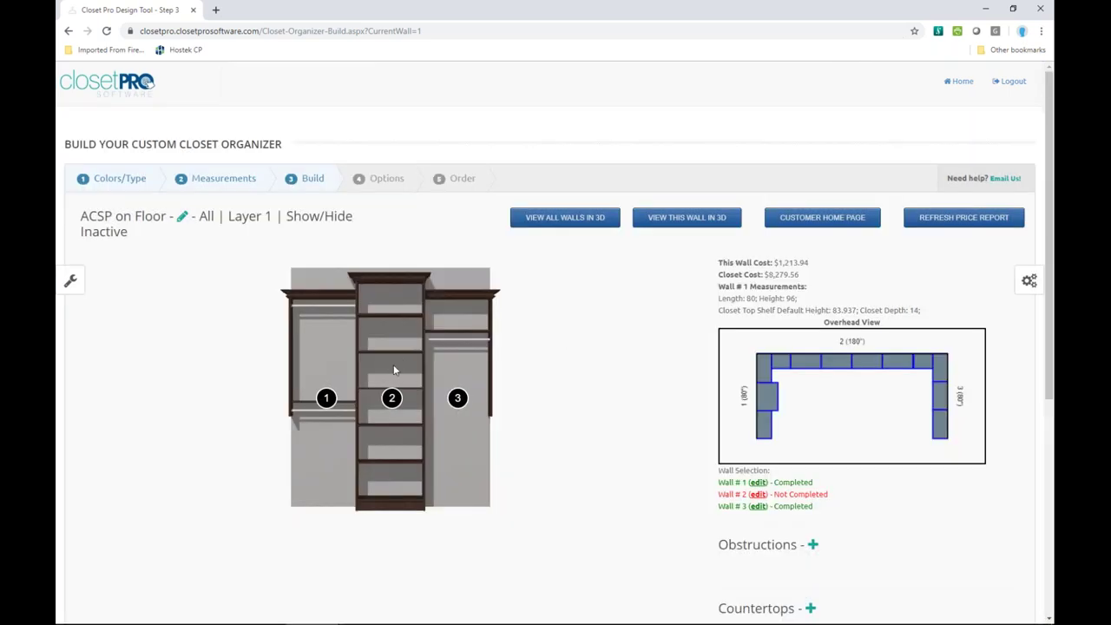
left_click(392, 370)
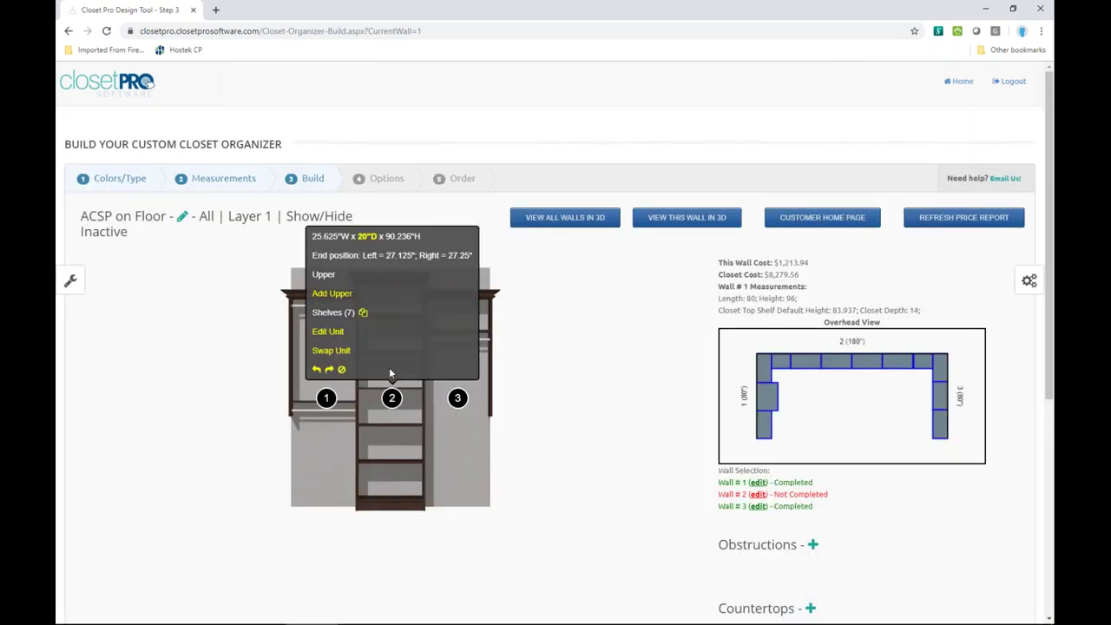
left_click(330, 332)
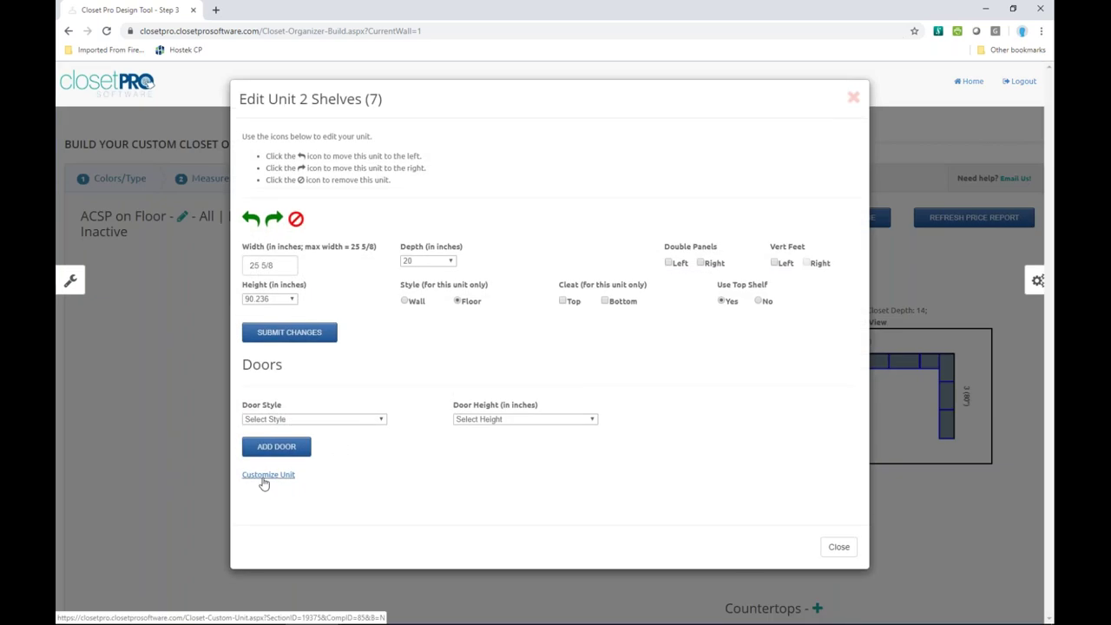
left_click(267, 476)
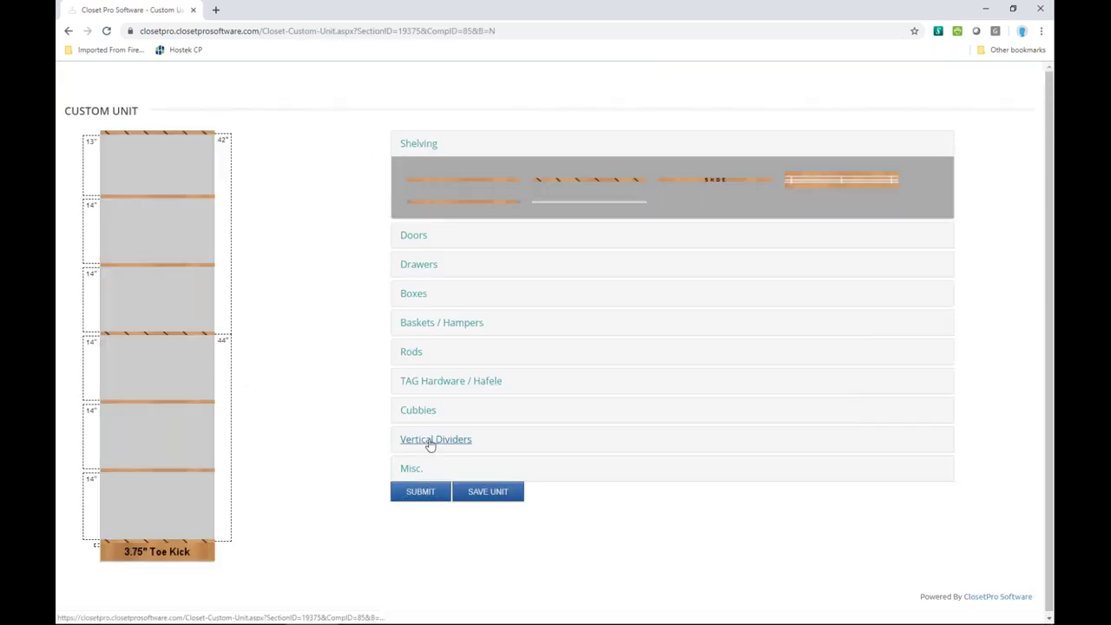
- Expand the Vertical Dividers options on the Custom Unit page, then return to wall 1's build view
left_click(428, 440)
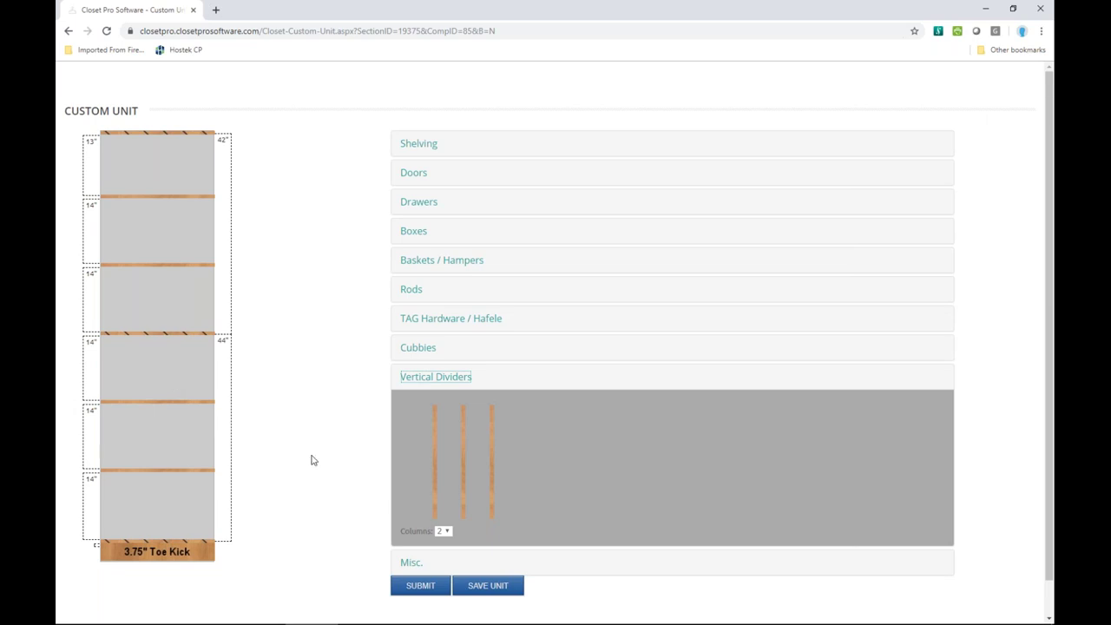
left_click(68, 31)
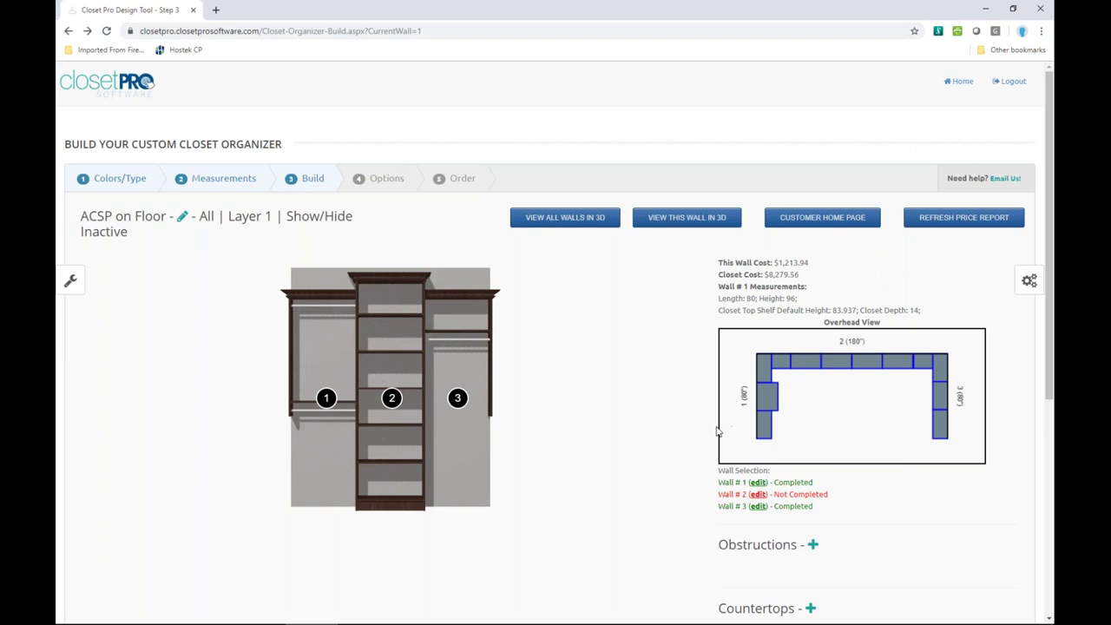
- Switch to Wall #2's layout, showing its four units costing $5,243.85
left_click(730, 496)
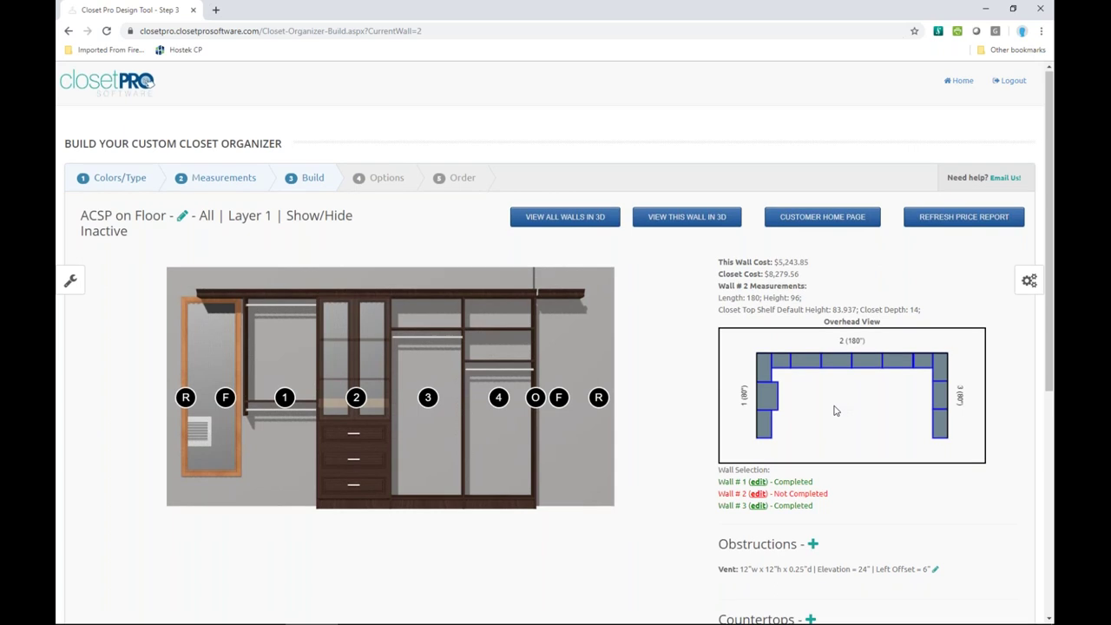
scroll(834, 408, "down", 4)
- Continue to Step 4 without completing all walls and open the accessories selection
left_click(968, 572)
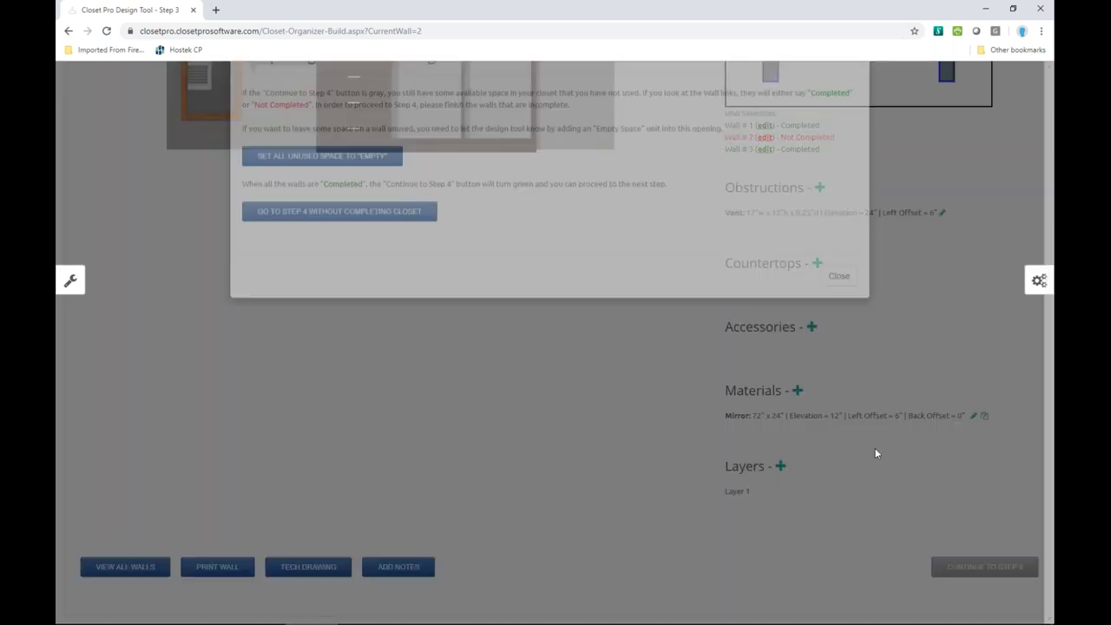
left_click(404, 253)
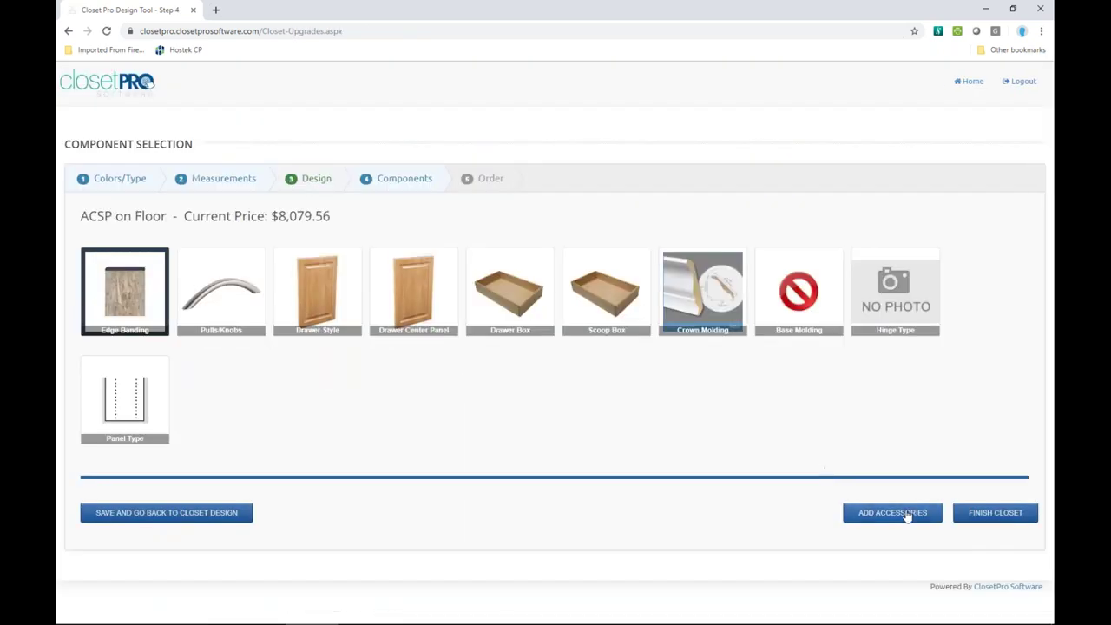
left_click(907, 514)
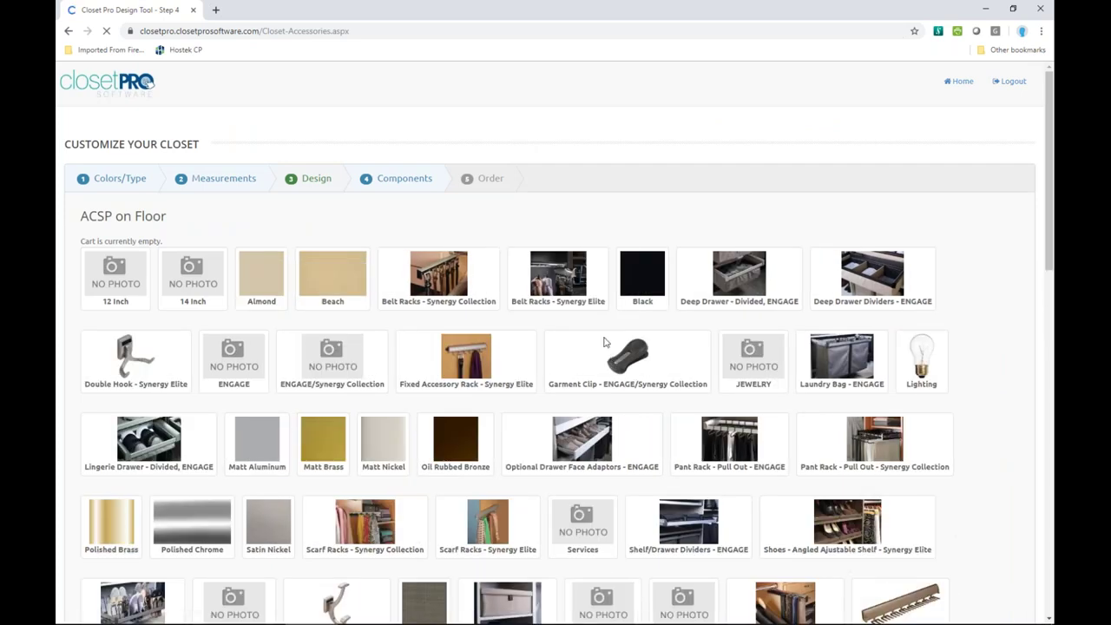
- Go back to the Wall #2 build page, still marked Not Completed
left_click(68, 31)
left_click(69, 31)
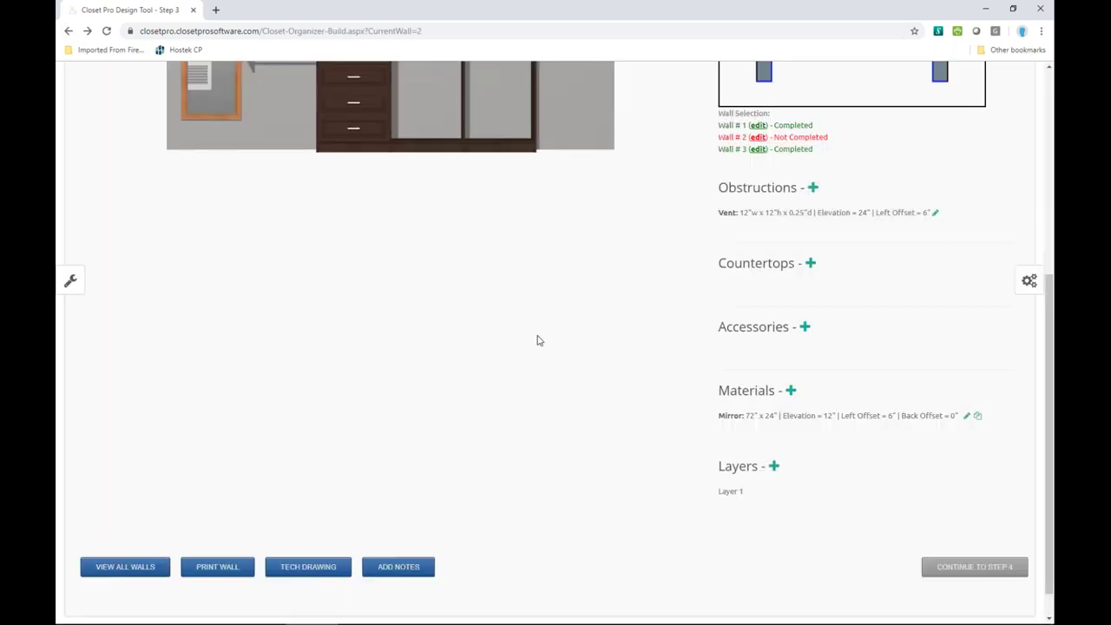
scroll(539, 335, "up", 3)
- Set unit 3's width to 24 inches
left_click(428, 279)
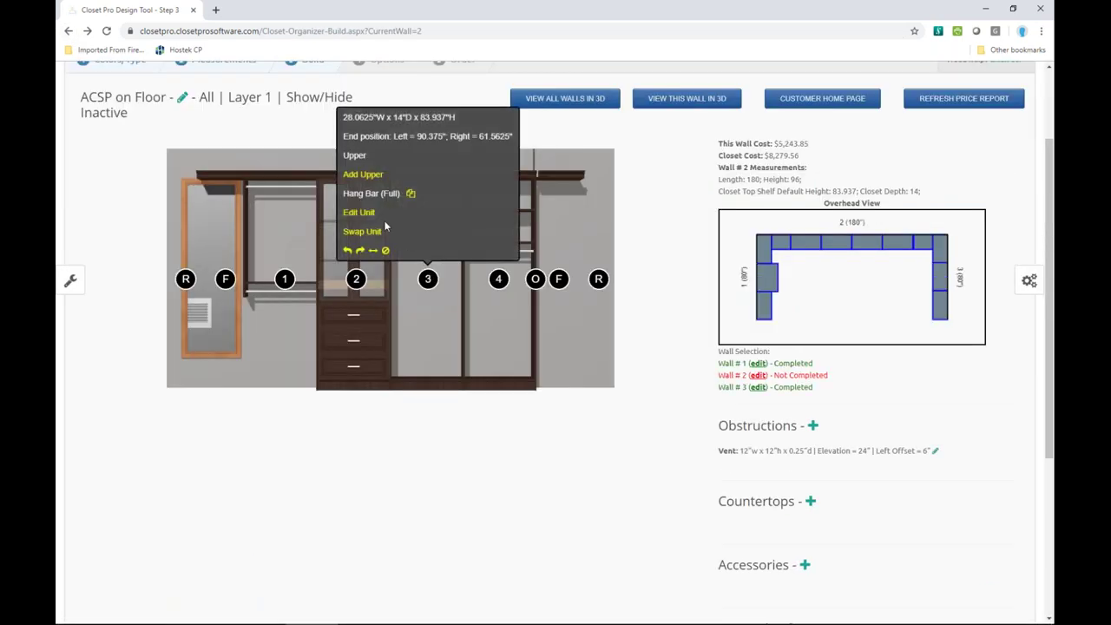
left_click(359, 212)
double_click(261, 289)
type("24")
left_click(314, 363)
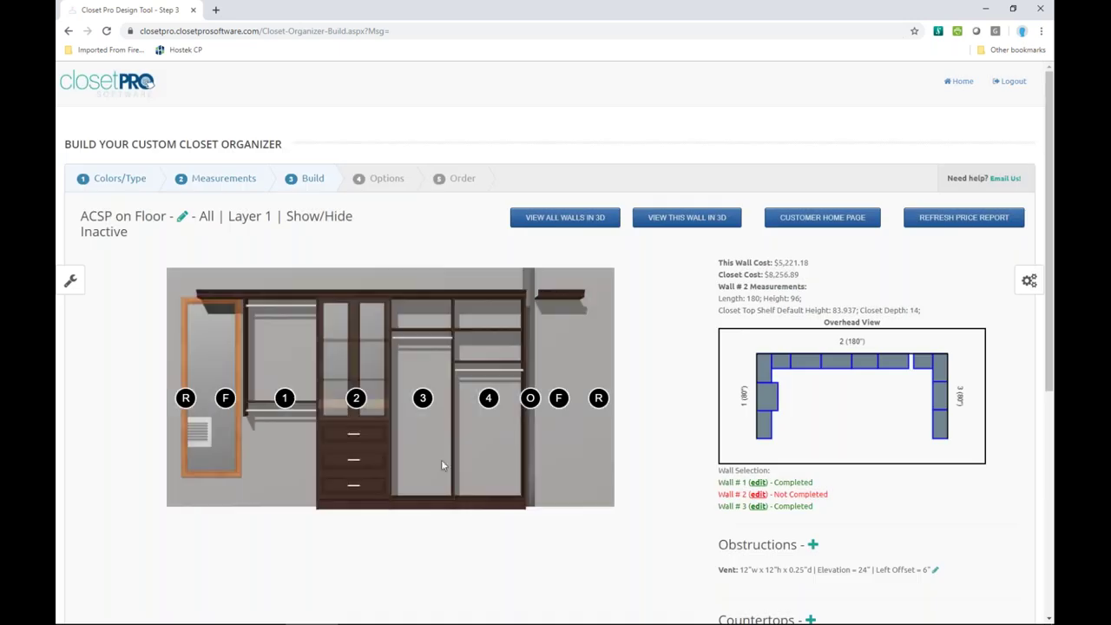
- Fit unit 3 with a TAG pull-out hamper and shoe rack, removing its hanging rod
left_click(425, 399)
left_click(356, 334)
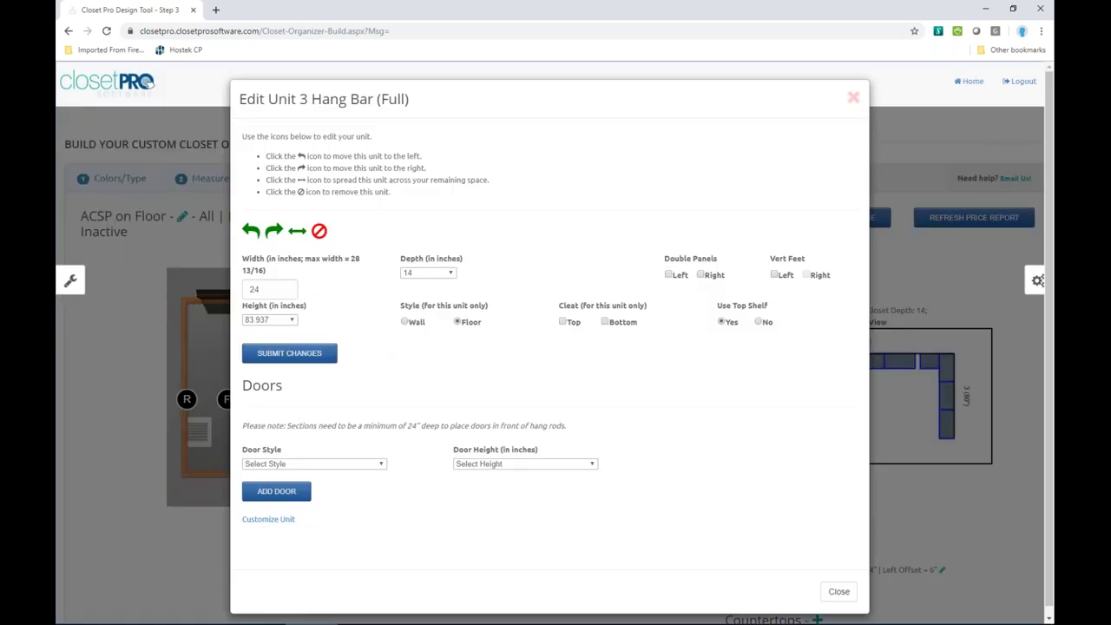
left_click(268, 519)
left_click(423, 380)
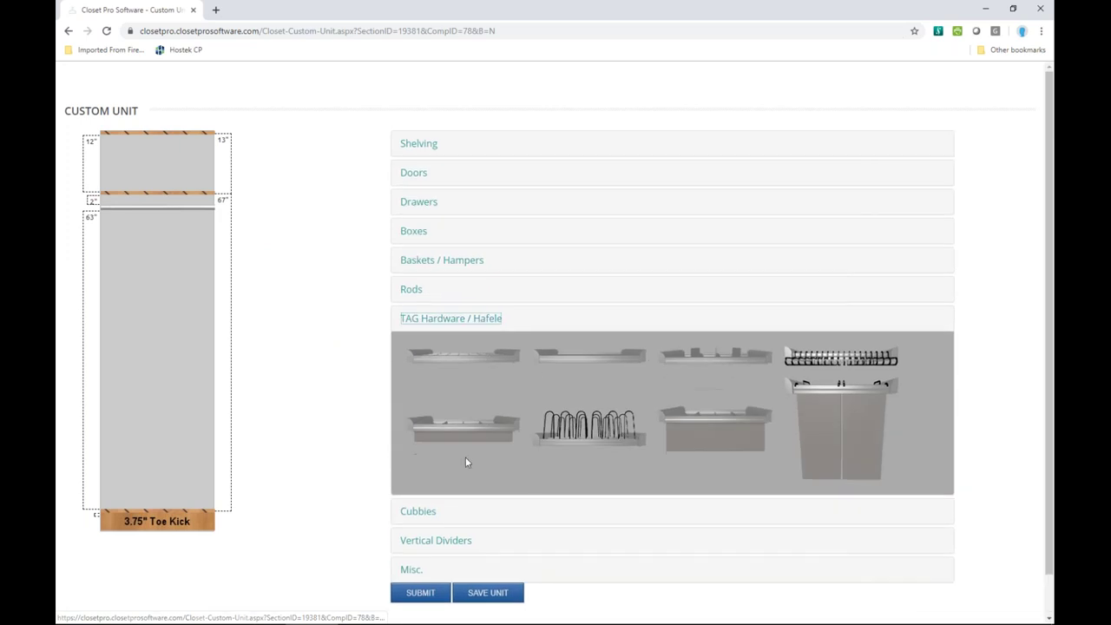
left_click_drag(836, 414, 165, 436)
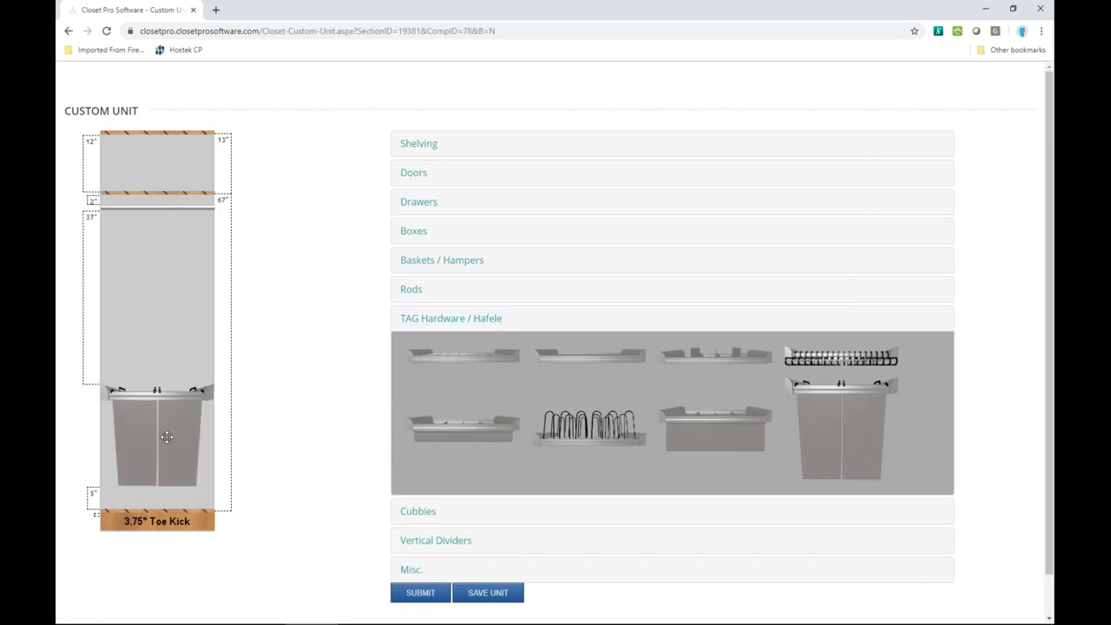
left_click_drag(622, 430, 203, 340)
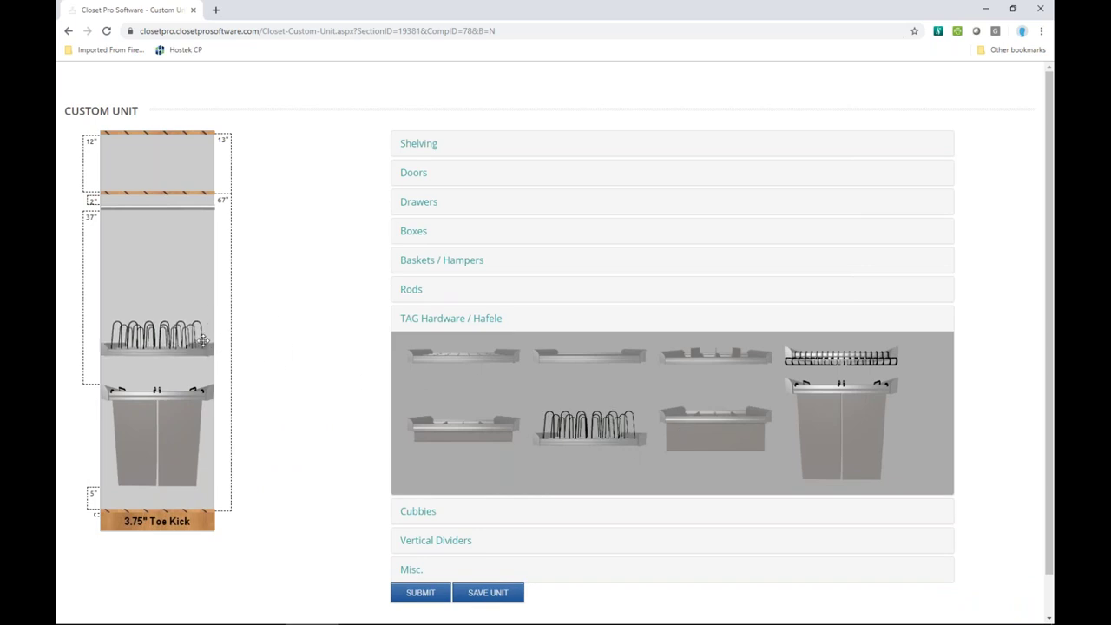
left_click_drag(179, 208, 334, 203)
left_click(402, 597)
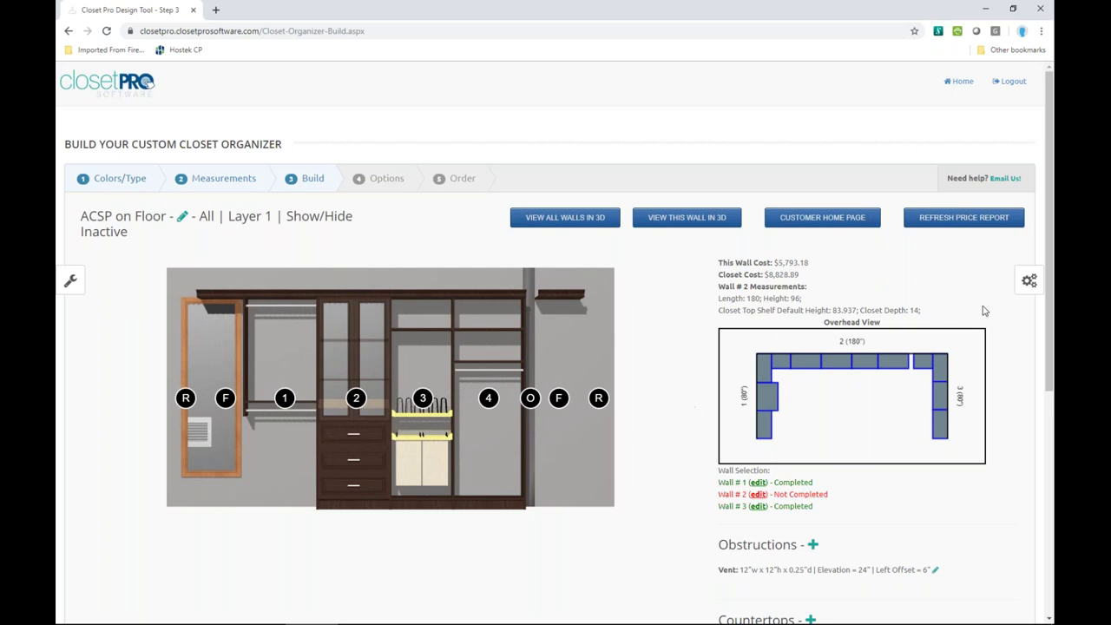
- Set the TAG Hardware / Hafele finish to OilRubbedBronze / Beach and view Wall #2 in 3D
left_click(1028, 283)
scroll(987, 396, "down", 10)
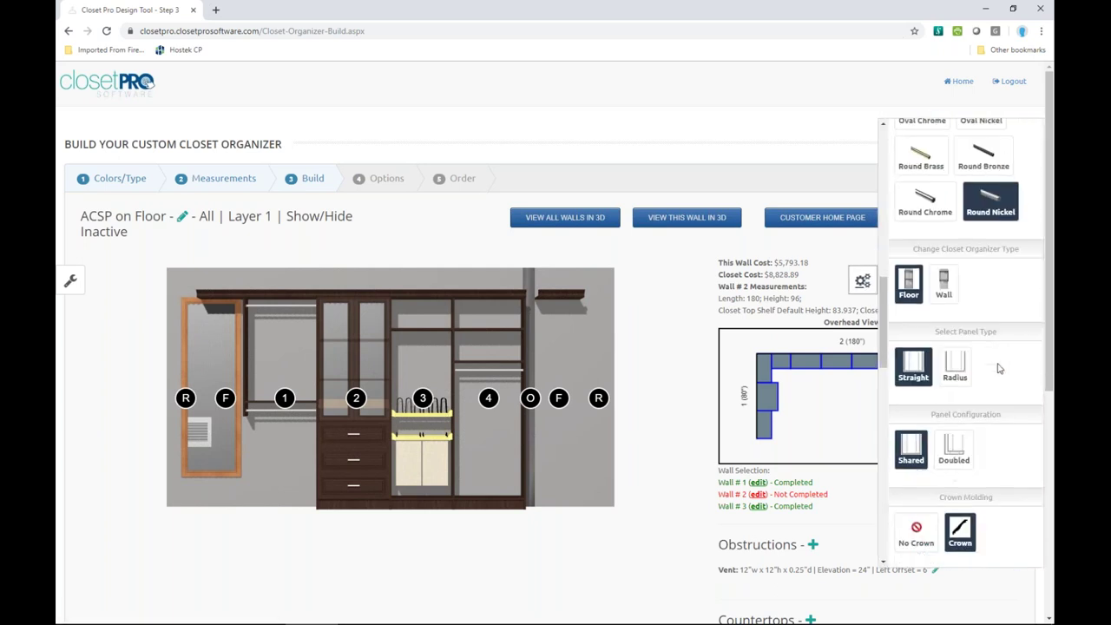
scroll(981, 399, "down", 1)
left_click(948, 454)
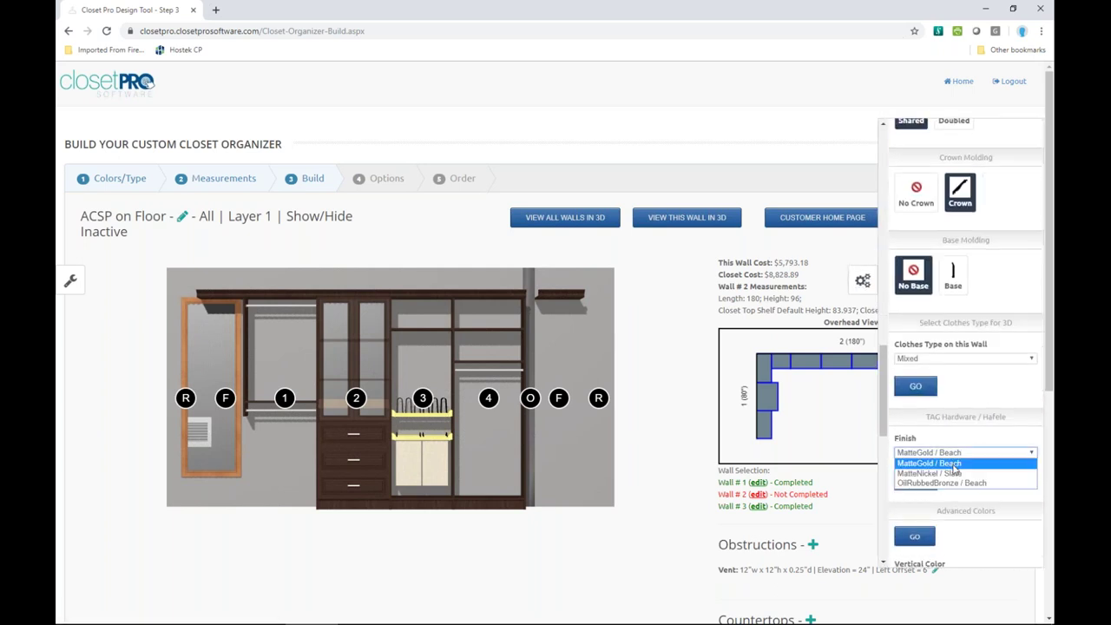
left_click(946, 483)
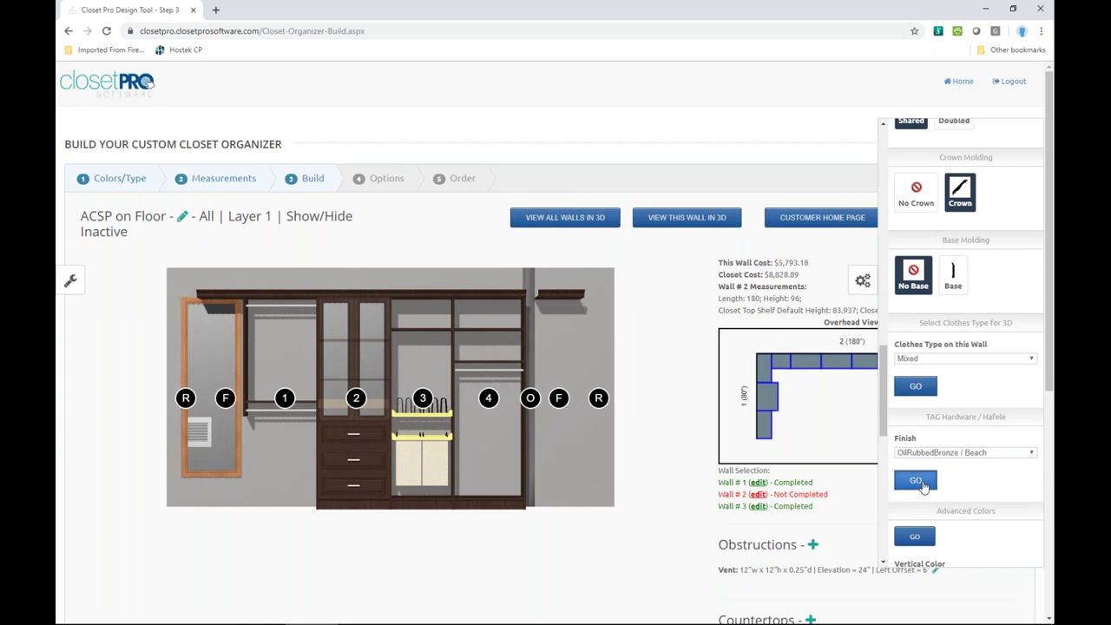
left_click(929, 482)
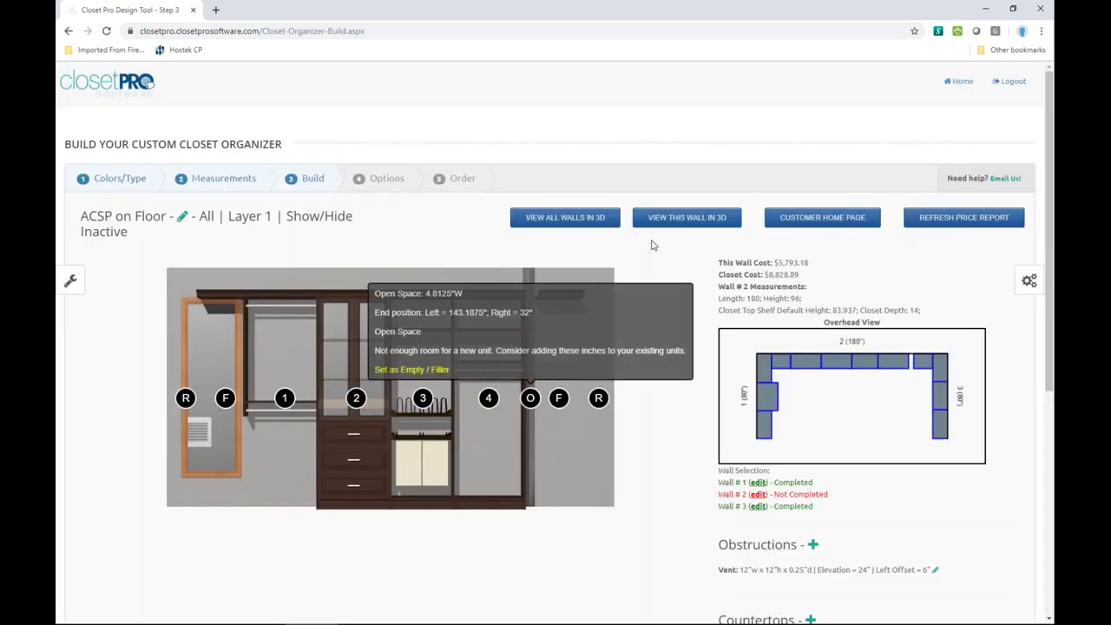
left_click(673, 218)
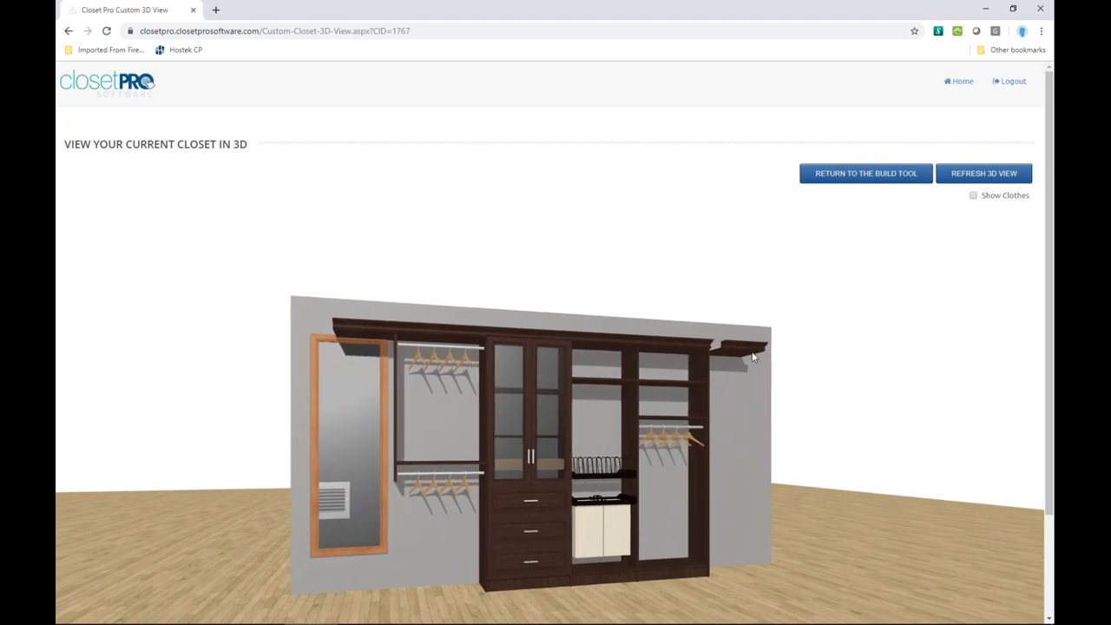
- Return to the build tool and proceed to Step 4's accessories without completing all walls
left_click(858, 174)
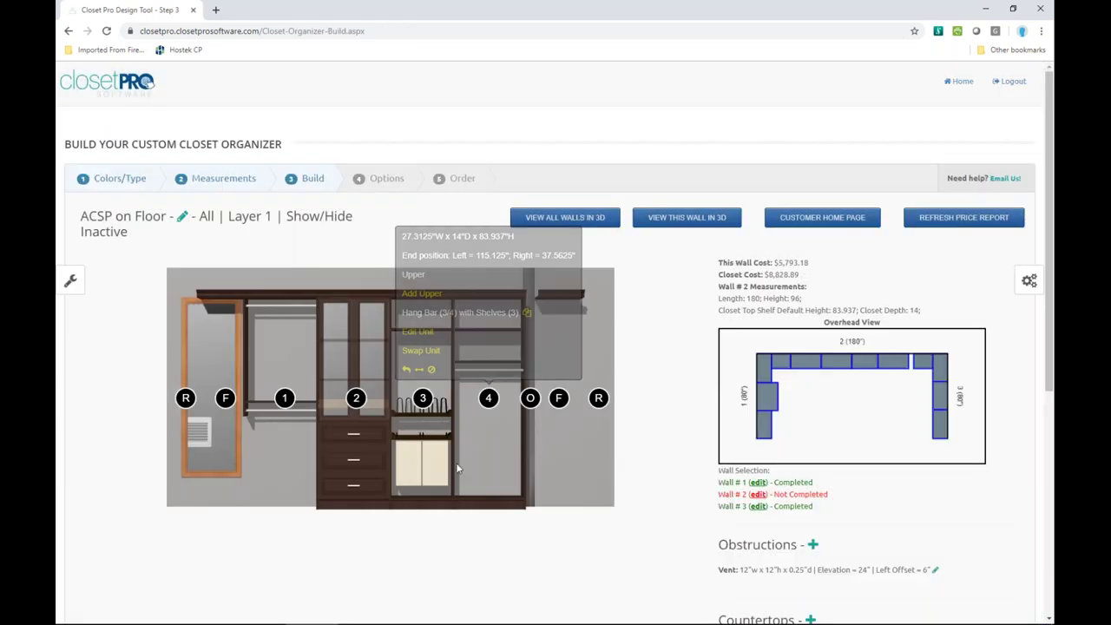
scroll(735, 444, "down", 2)
scroll(842, 495, "down", 2)
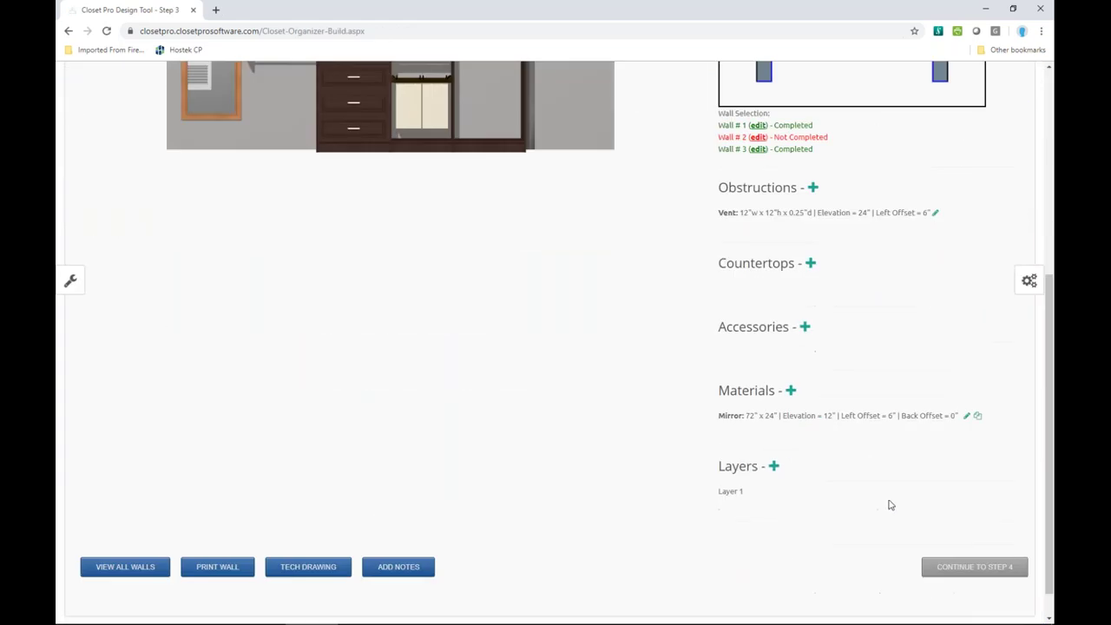
left_click(974, 566)
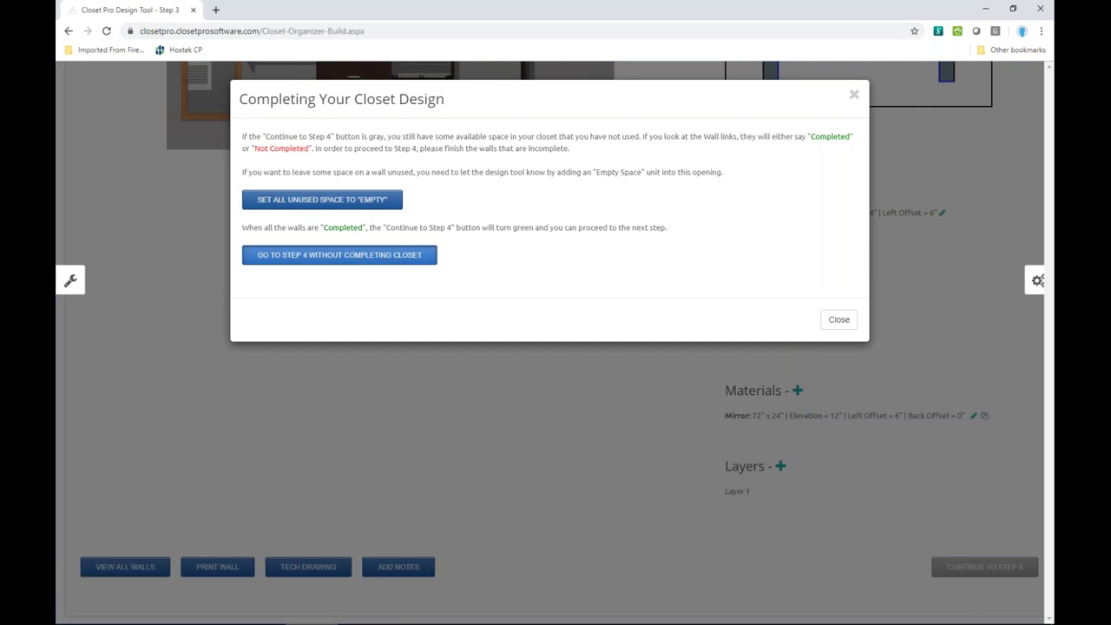
left_click(359, 254)
left_click(895, 513)
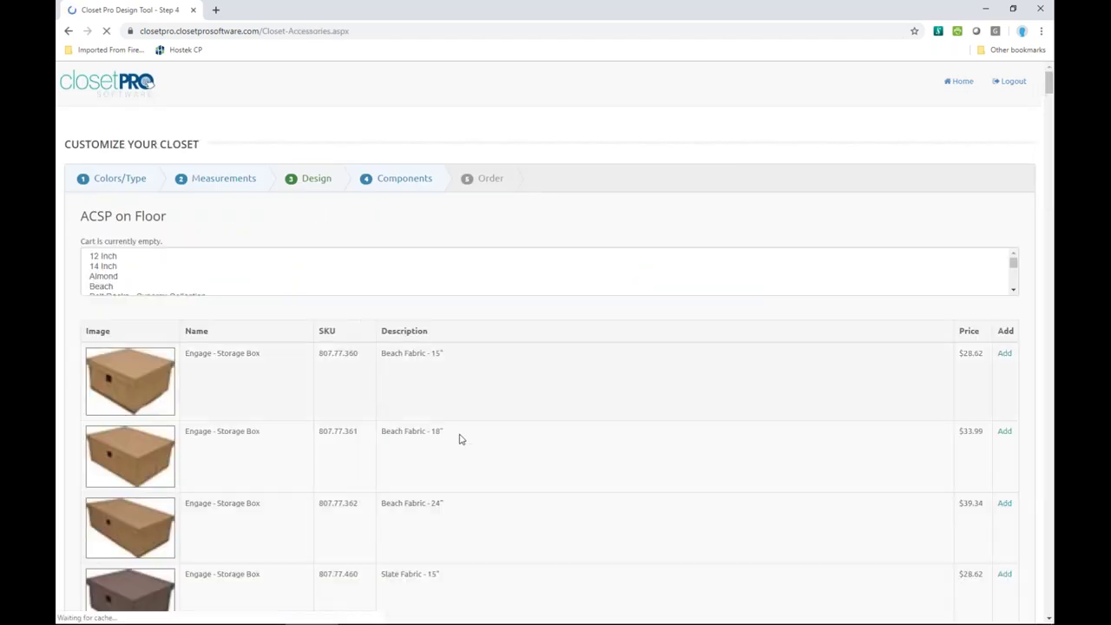
- Add four $31.09 Elite Belt Racks as accessories and save the design
scroll(567, 472, "down", 5)
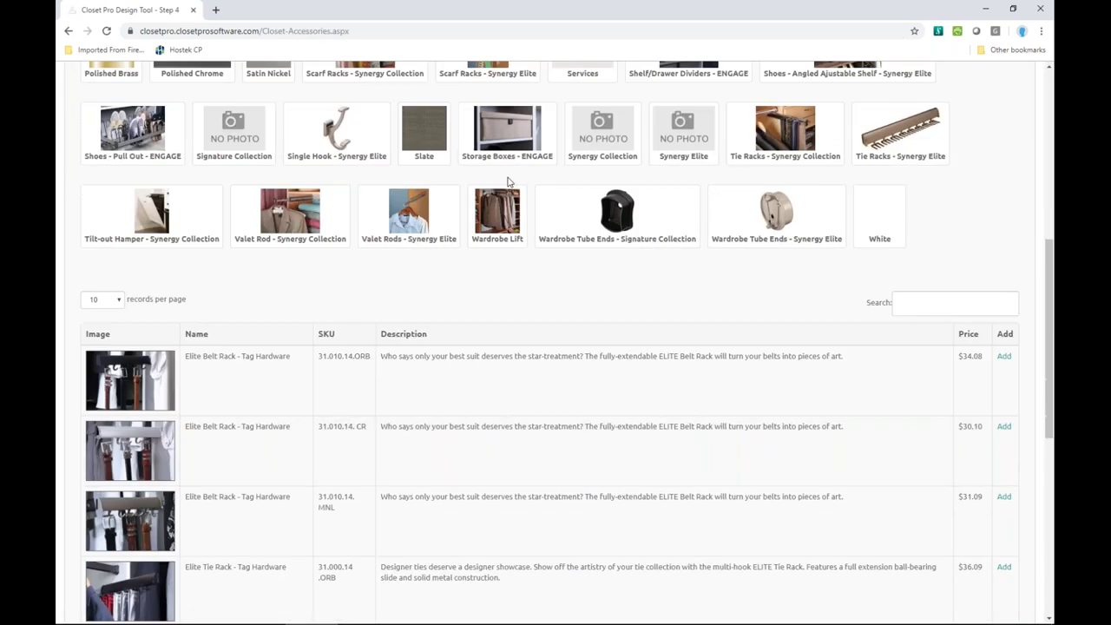
scroll(555, 336, "down", 3)
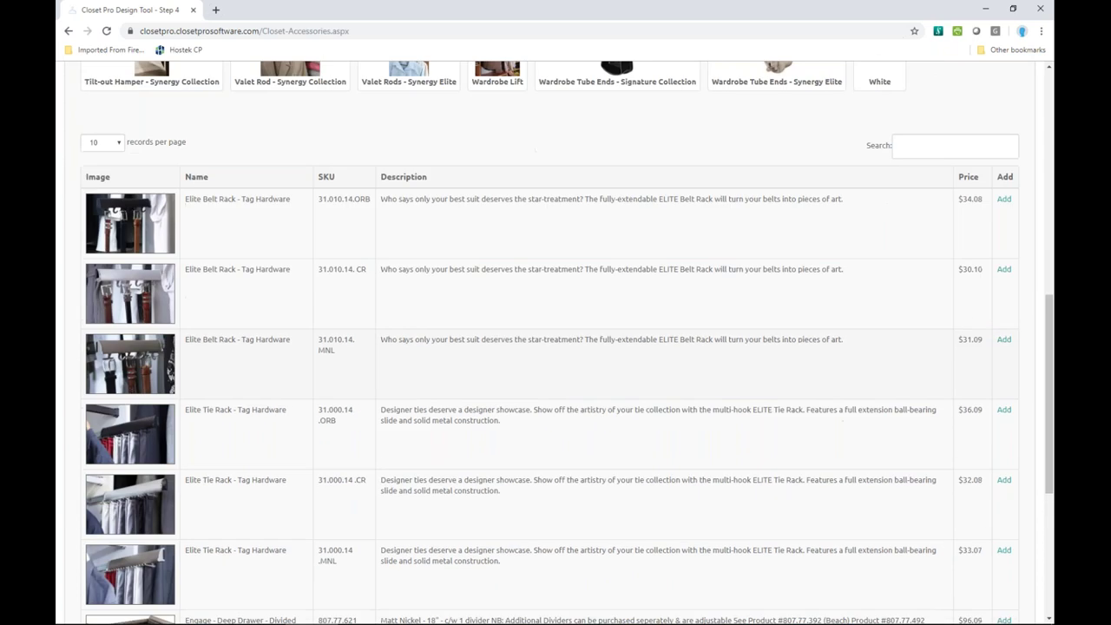
scroll(603, 440, "down", 1)
scroll(604, 440, "up", 9)
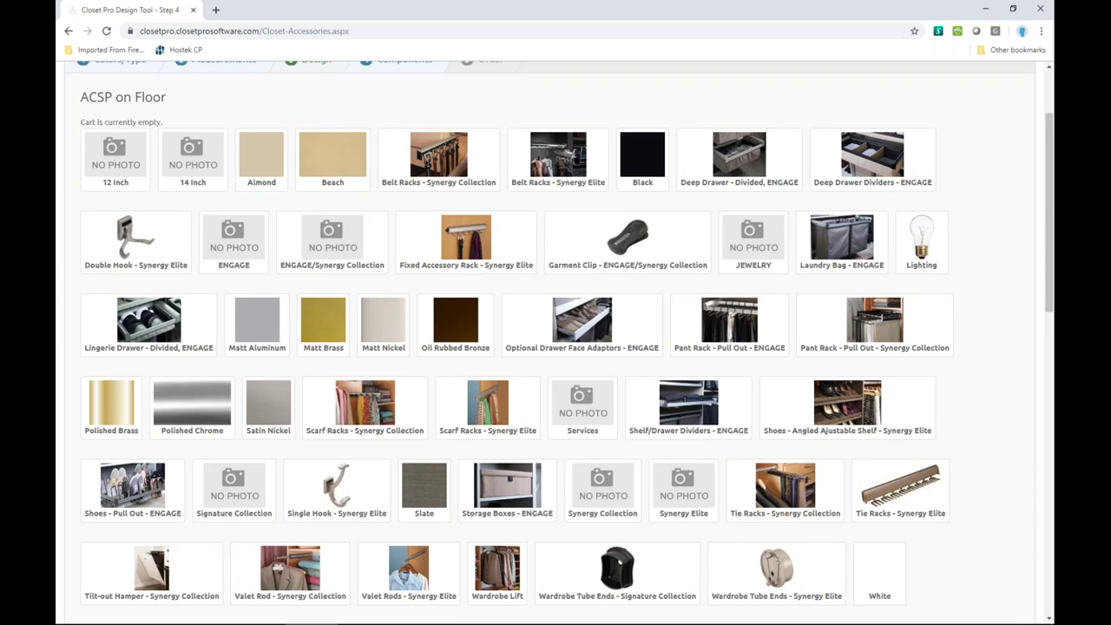
scroll(1006, 369, "up", 2)
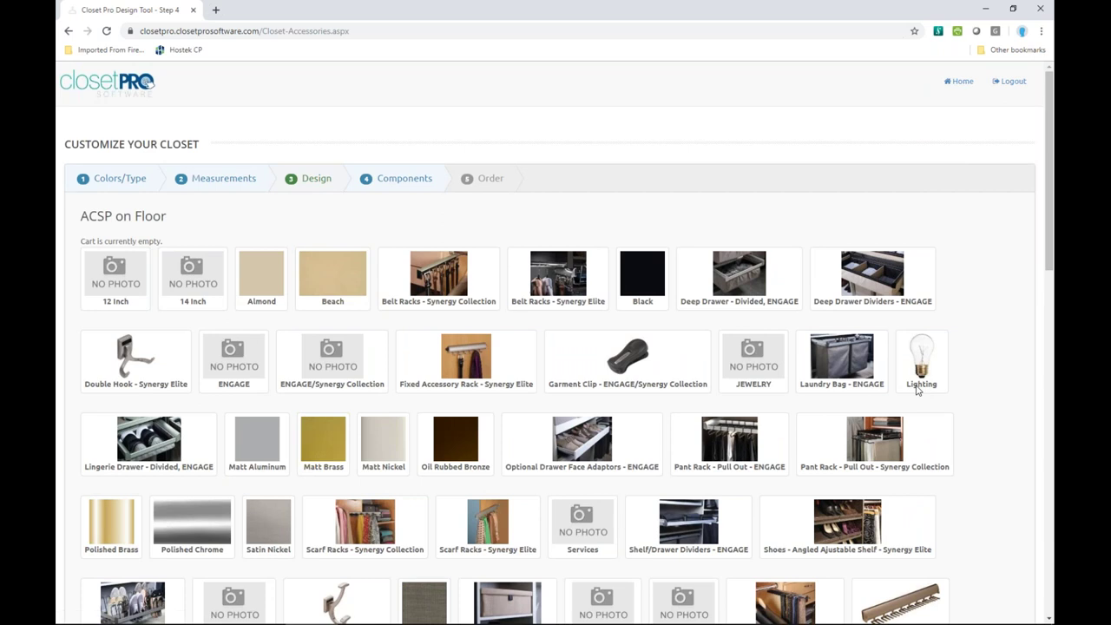
scroll(856, 410, "down", 3)
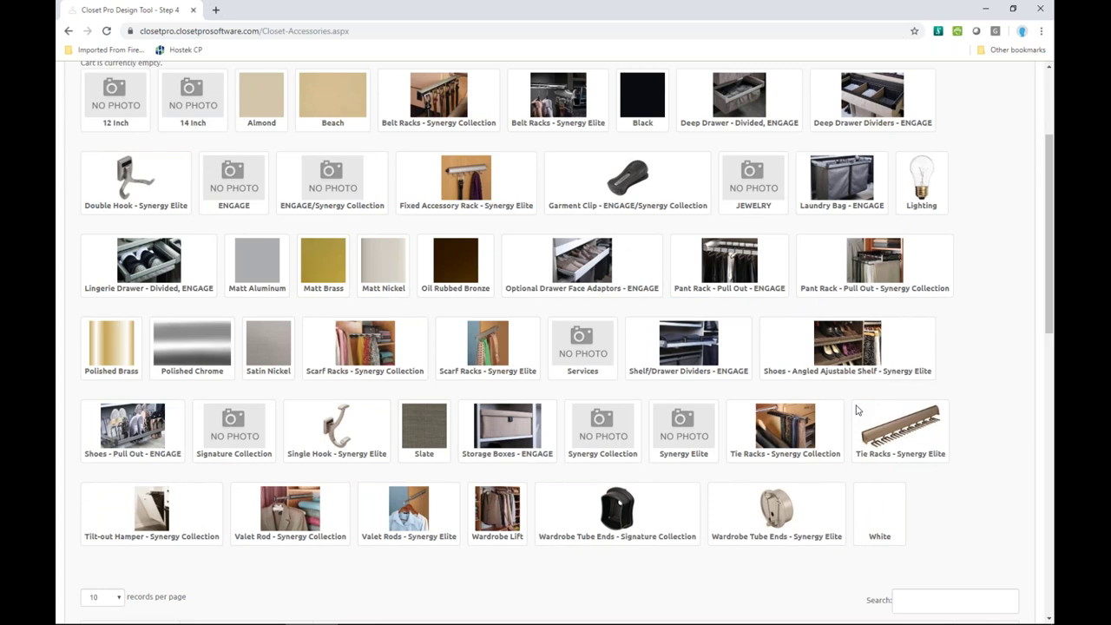
scroll(851, 361, "up", 3)
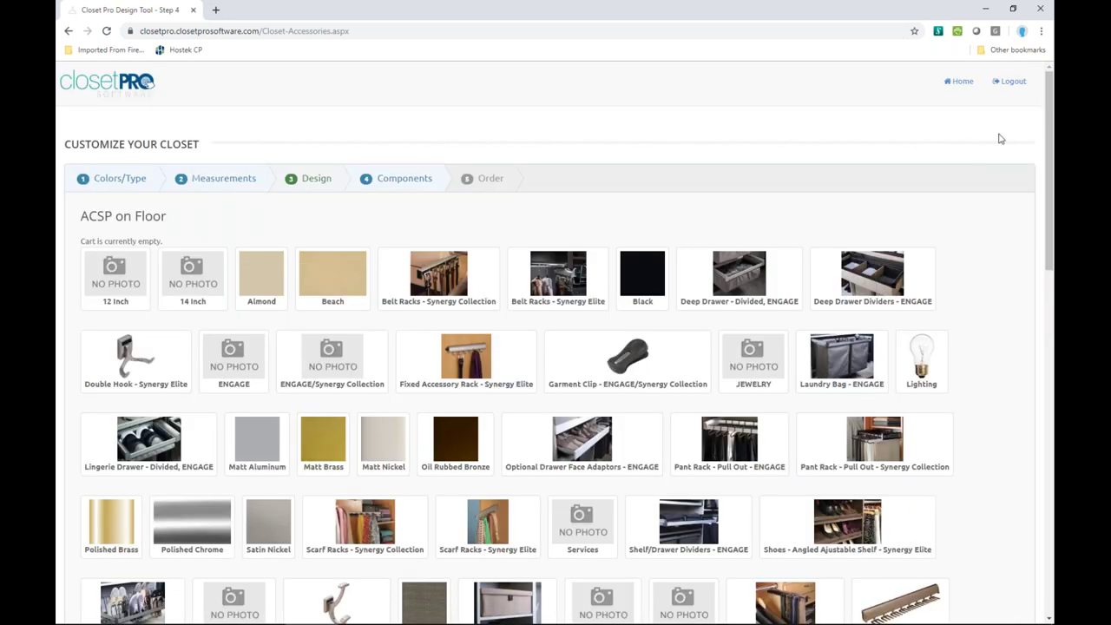
scroll(832, 451, "down", 10)
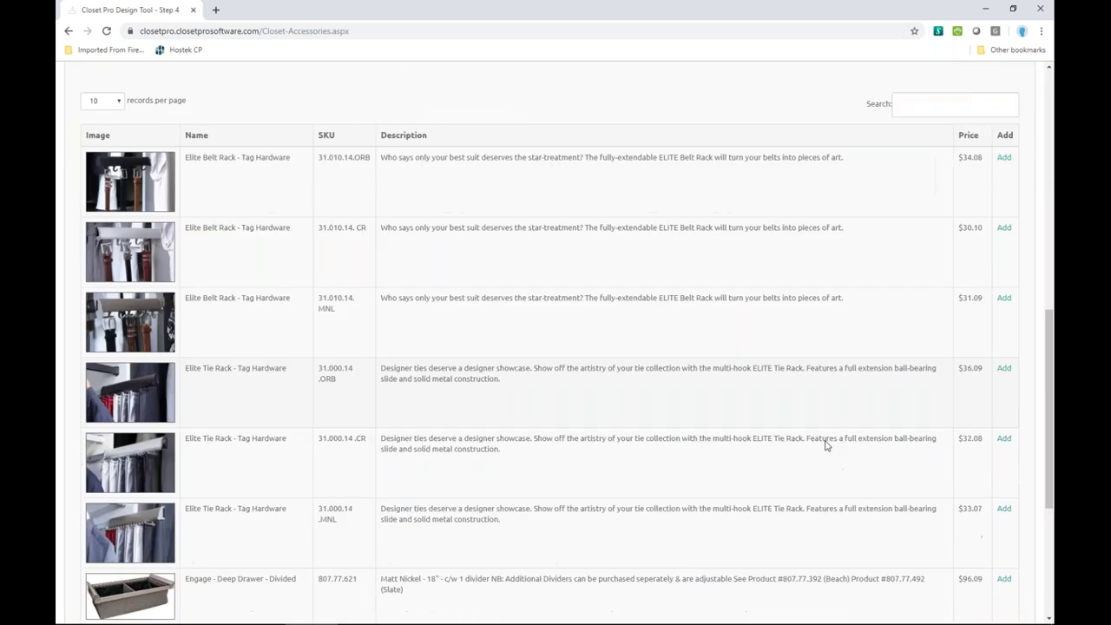
scroll(826, 445, "down", 5)
scroll(868, 421, "up", 5)
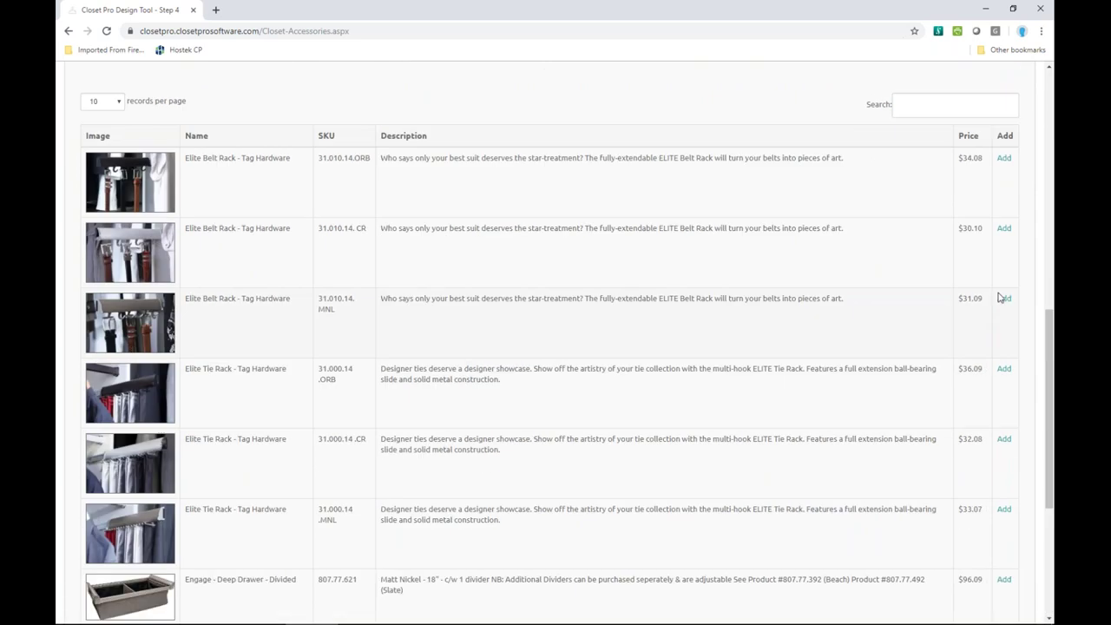
left_click(1005, 299)
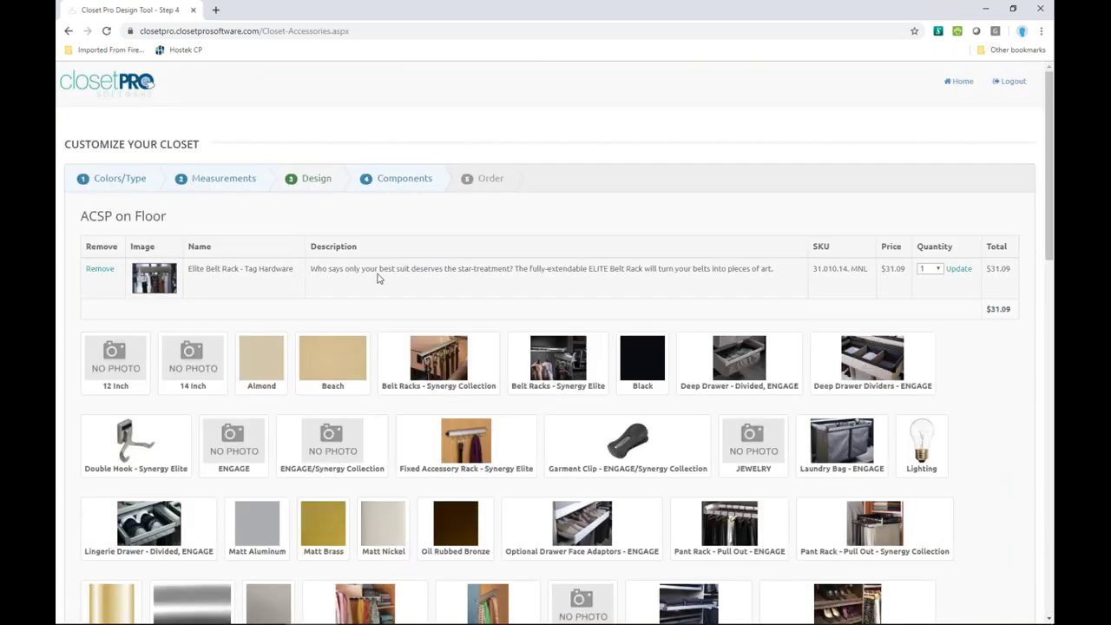
left_click(936, 269)
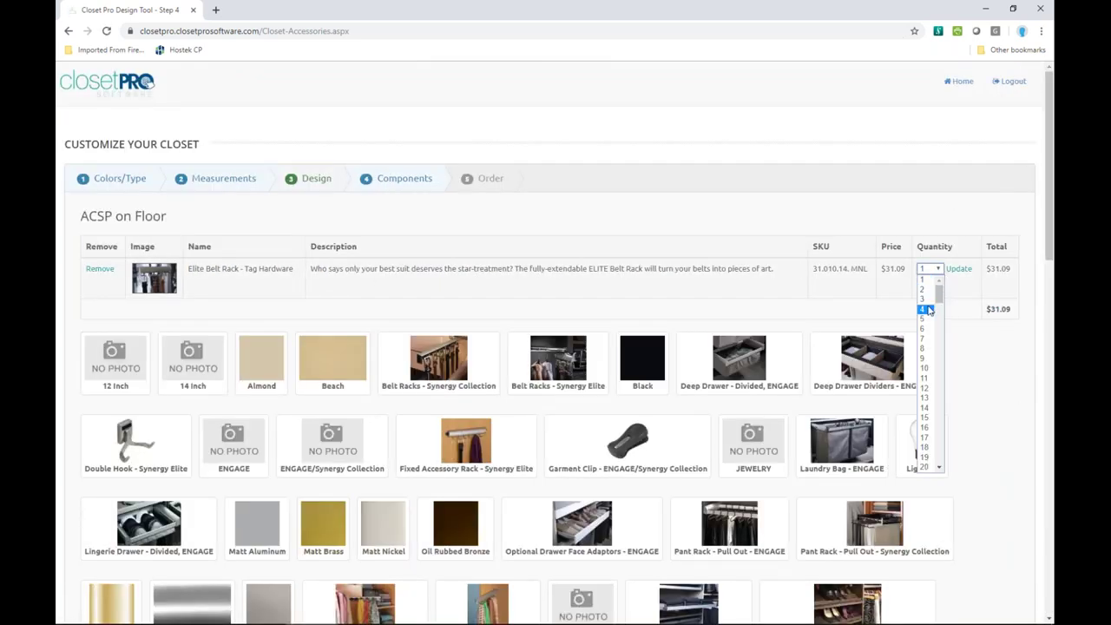
left_click(926, 310)
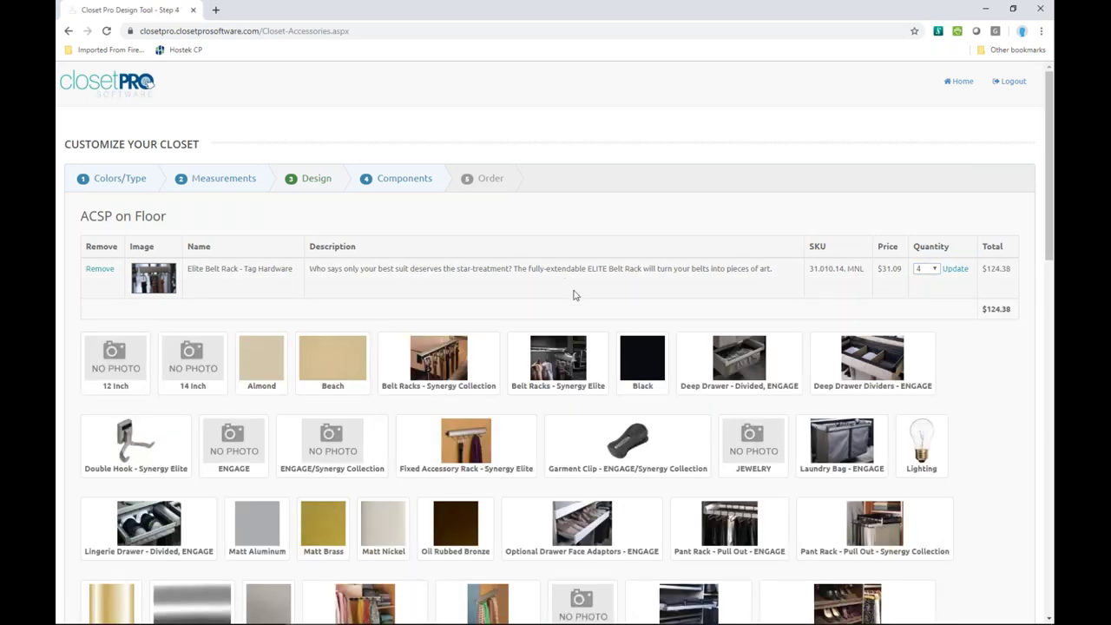
left_click_drag(1049, 165, 1046, 599)
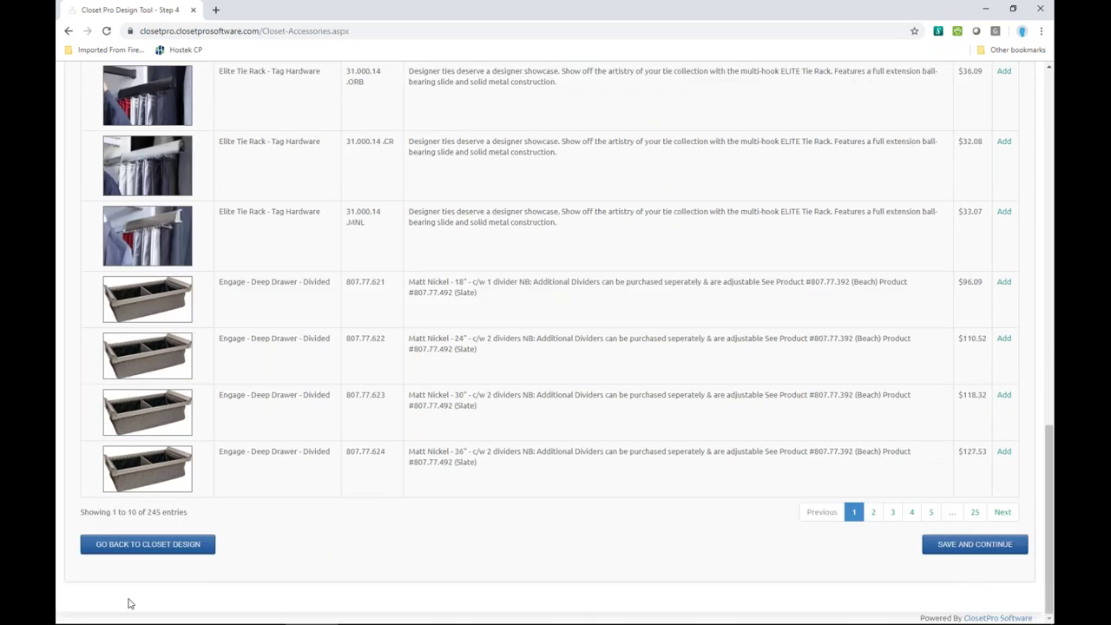
left_click(970, 547)
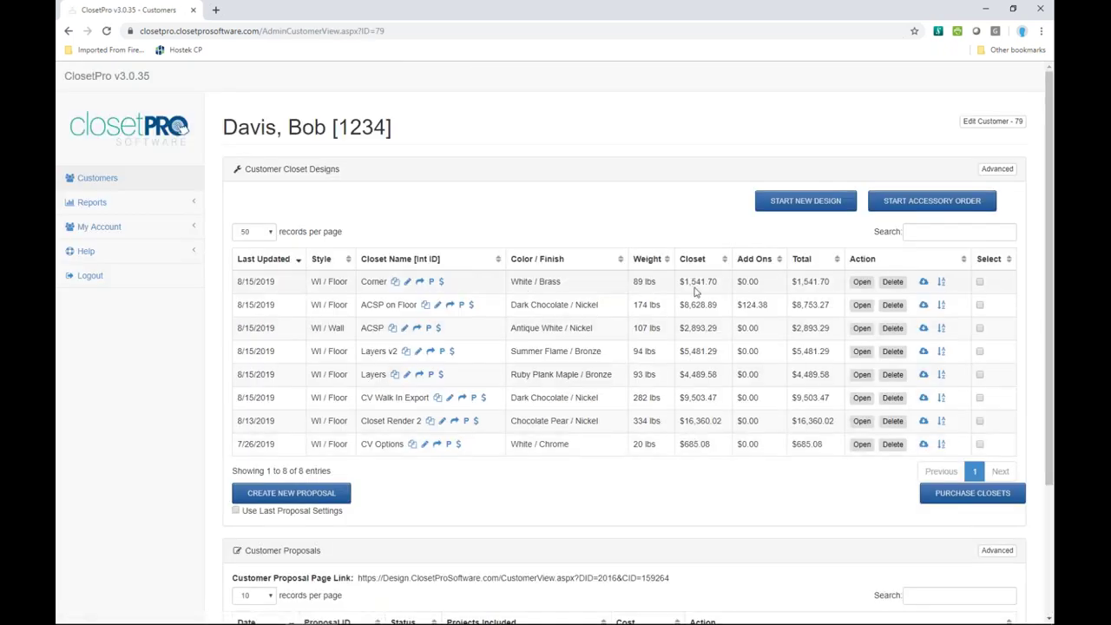
- Download the ACSP on Floor parts export as Closet-1767.csv and open it in Excel
left_click_drag(742, 305, 769, 314)
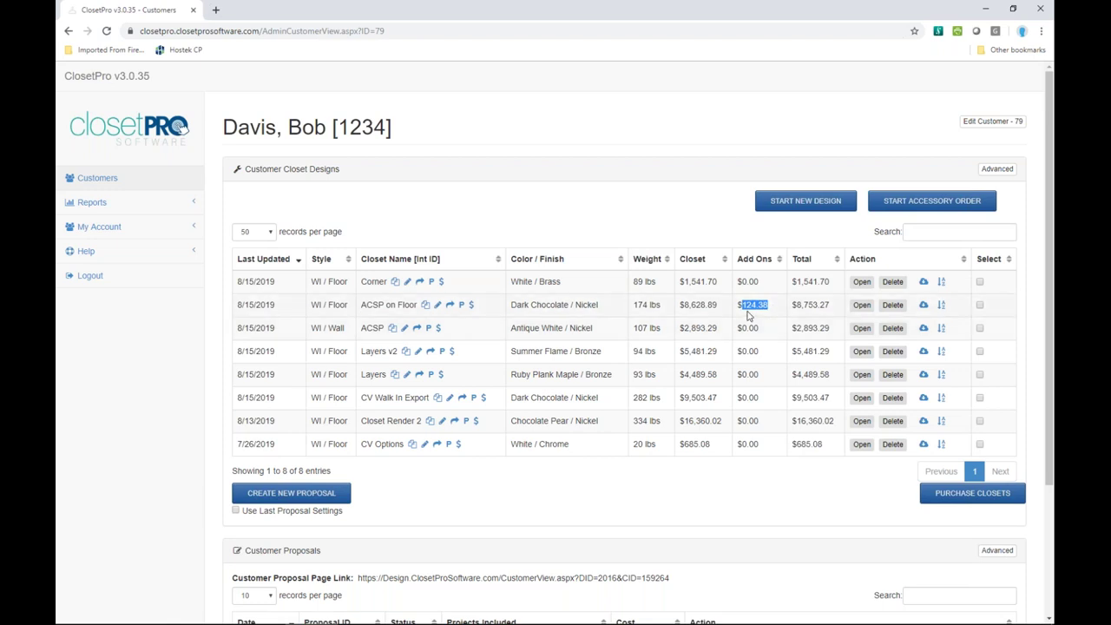
left_click(923, 306)
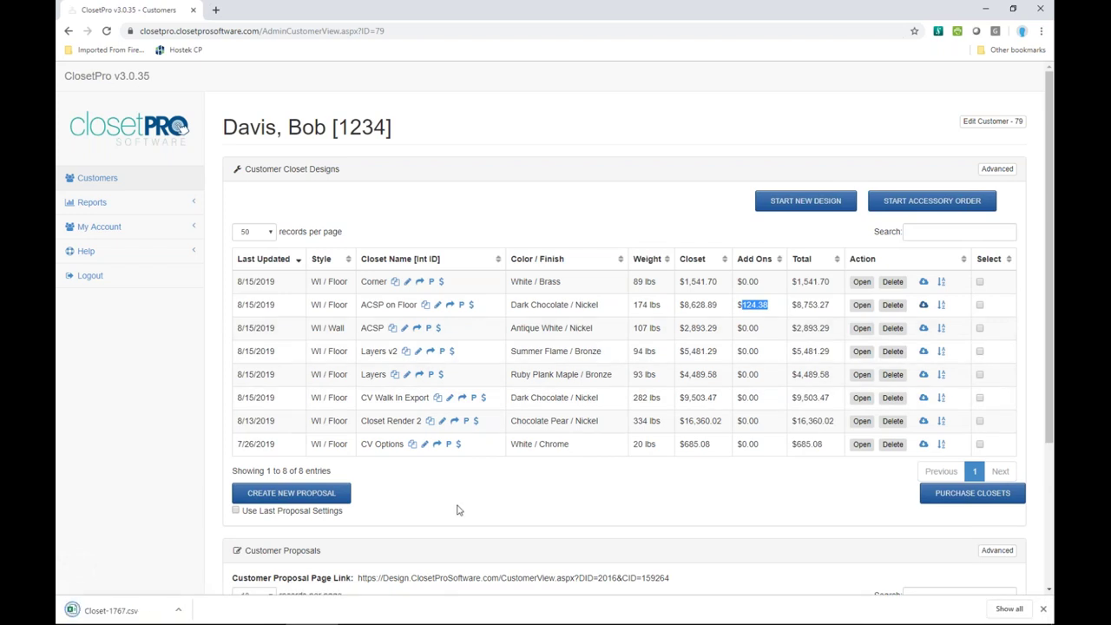
left_click(71, 612)
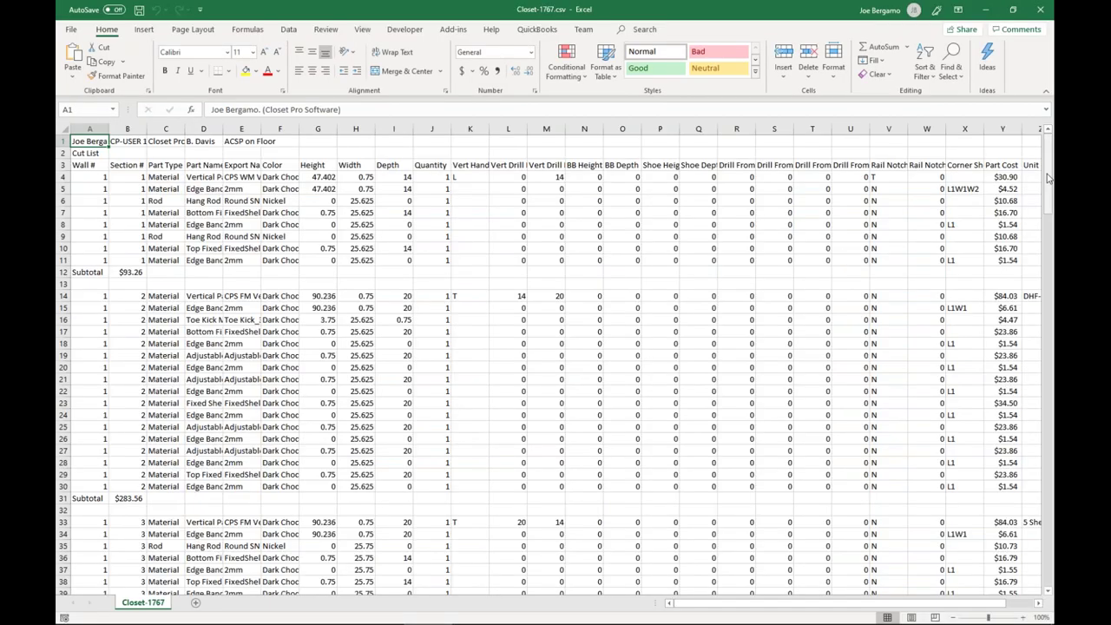
- Inspect Accessories rows 206–208, including the $100 TAG hamper and shoe rack, then minimize Excel
left_click_drag(1048, 173, 712, 587)
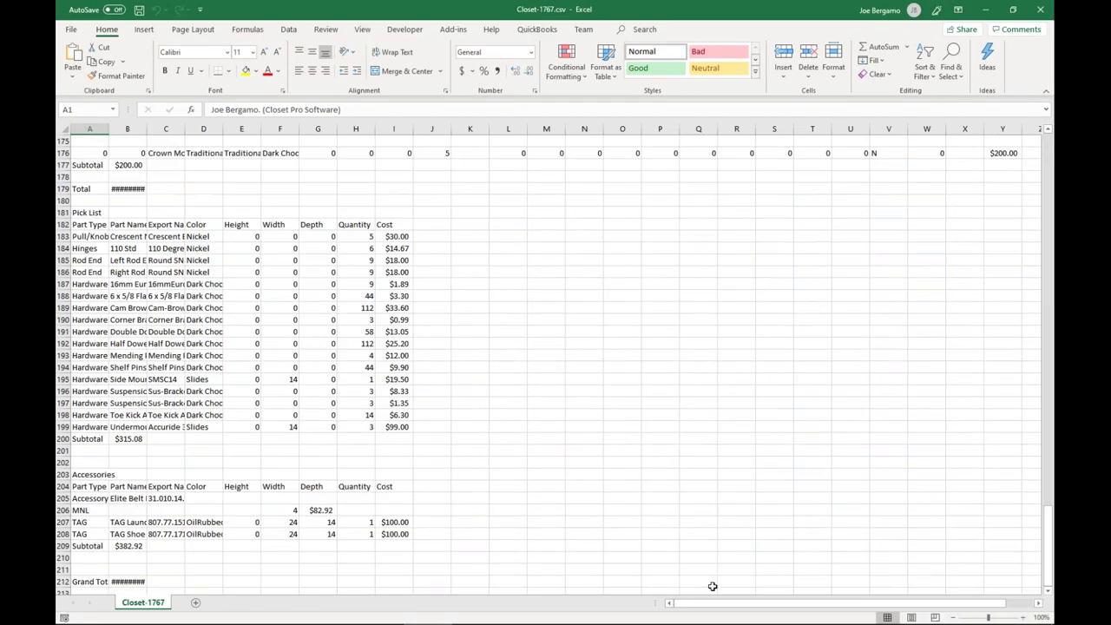
left_click(62, 522)
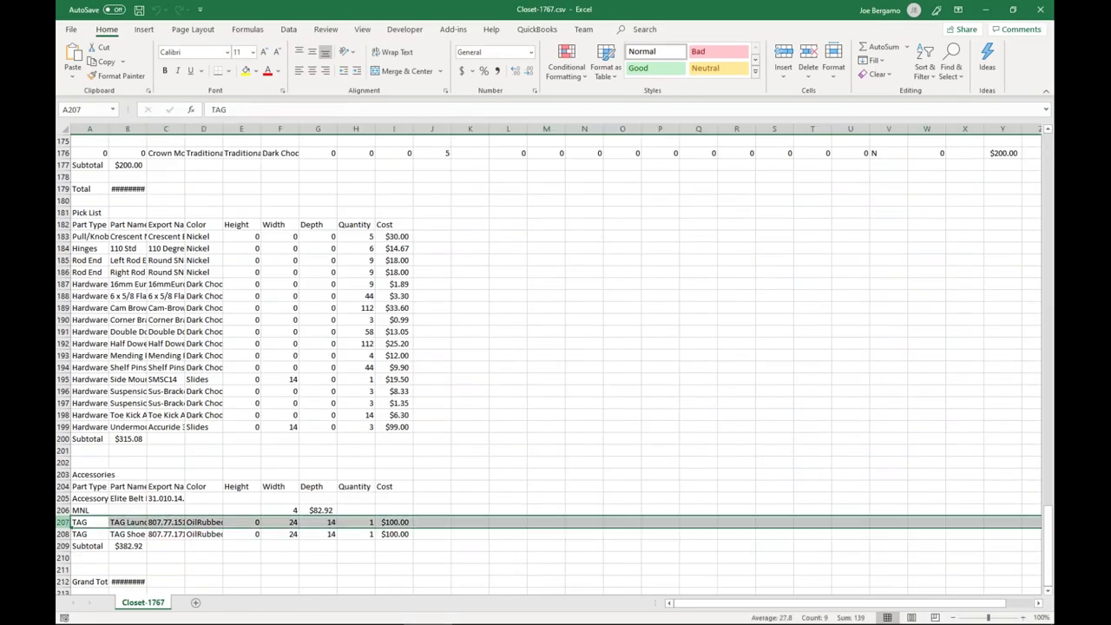
left_click(63, 534)
left_click(62, 511)
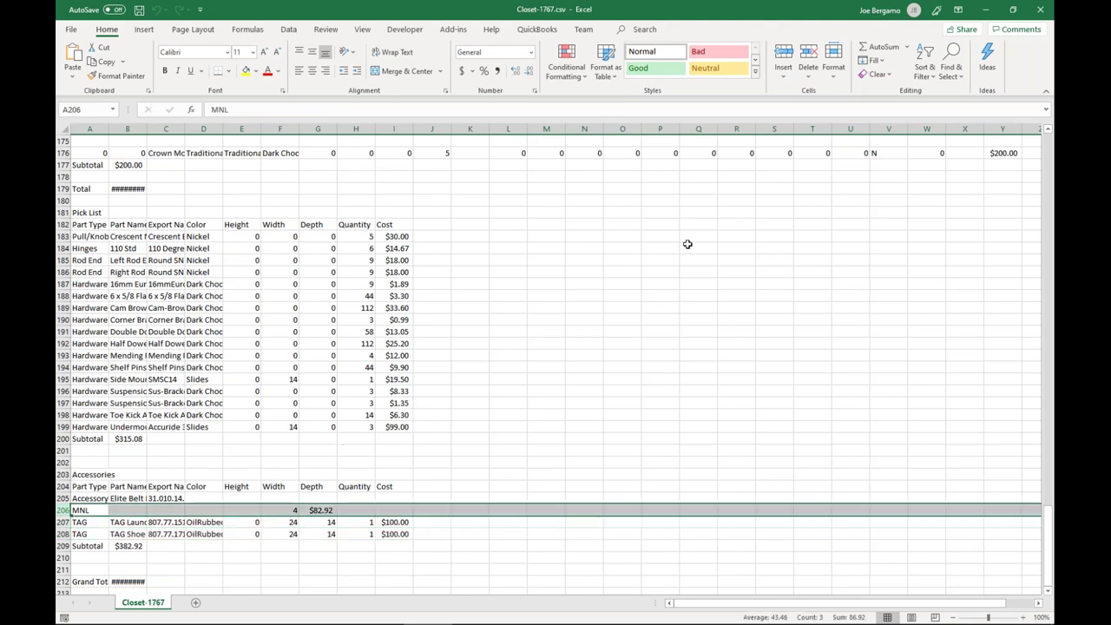
left_click(985, 8)
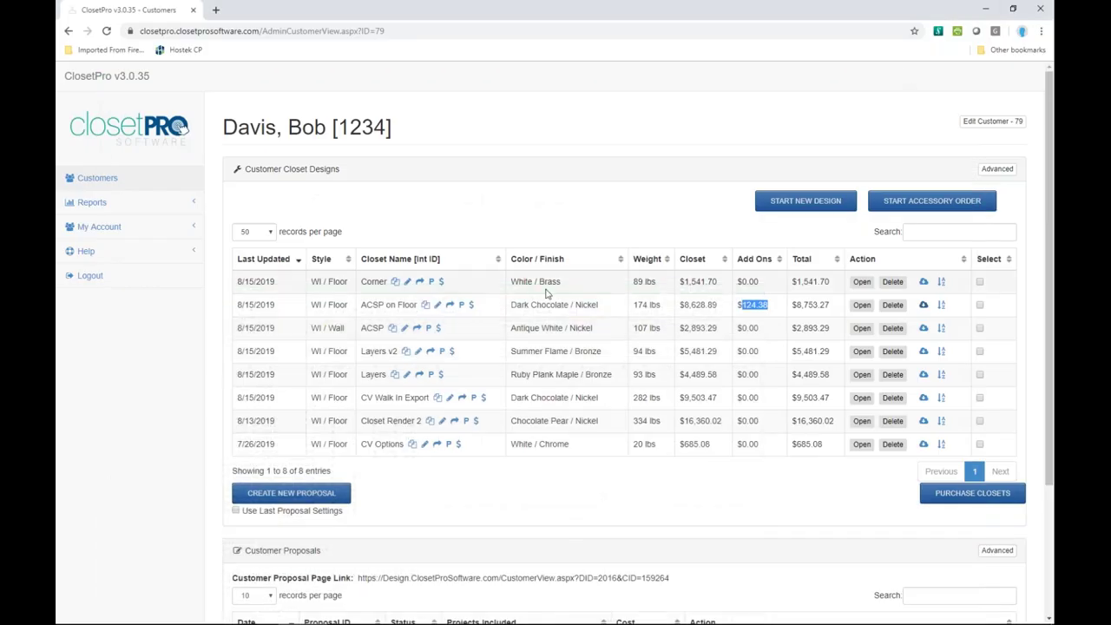
- Apply a $500 price adjustment to ACSP on Floor, bringing the closet to $9,128.89
left_click(862, 305)
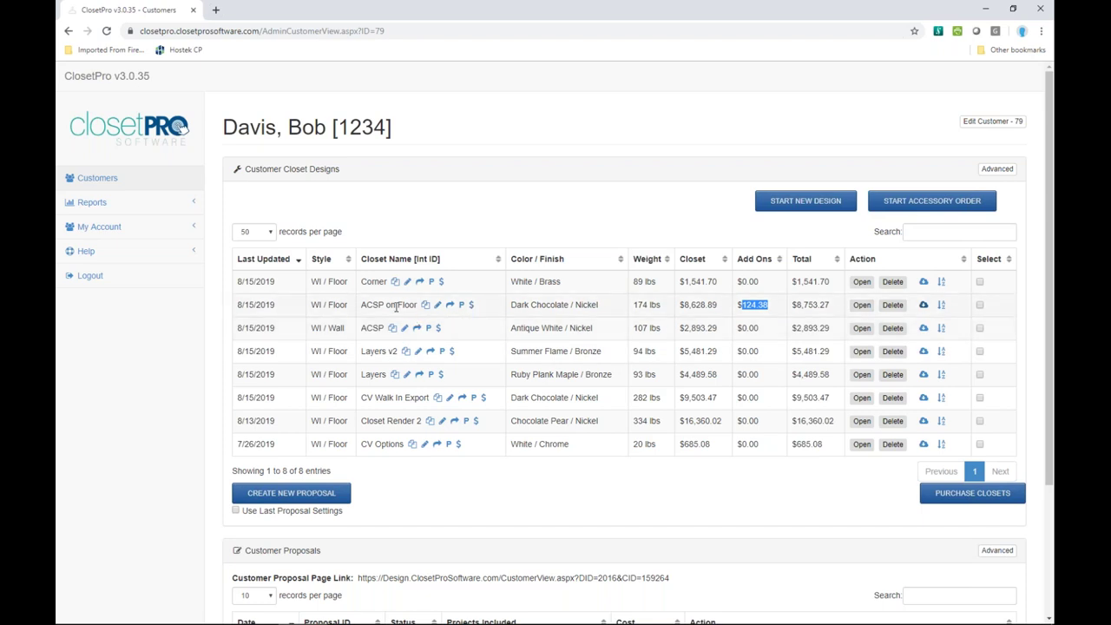
left_click(471, 306)
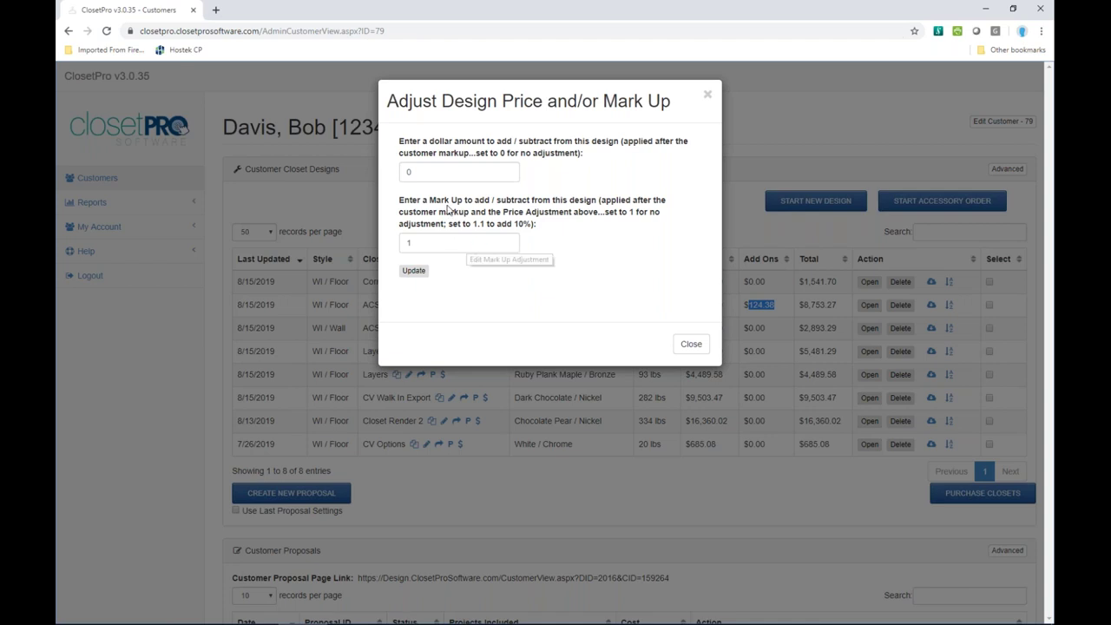
left_click_drag(423, 172, 408, 171)
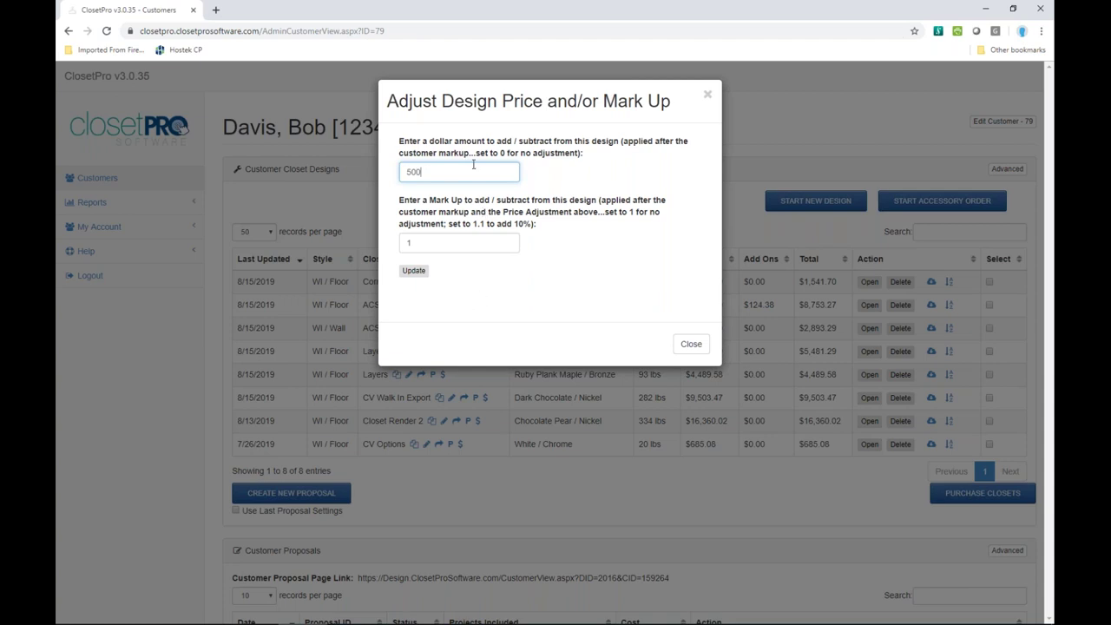
left_click(415, 270)
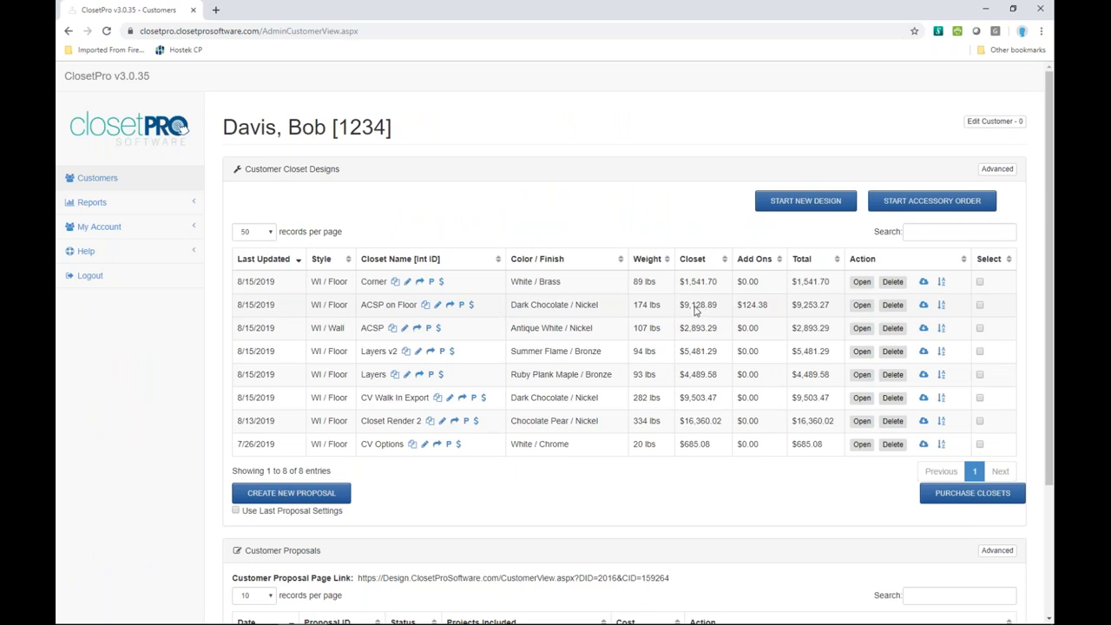
- Reset the ACSP on Floor price adjustment to 0, restoring $8,628.89
left_click(474, 307)
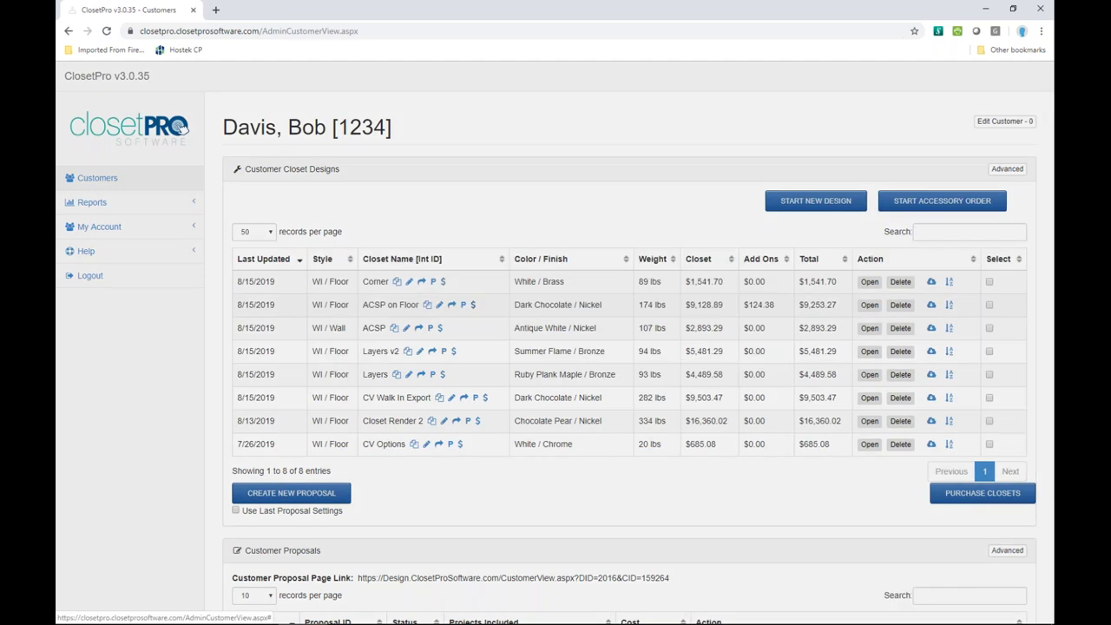
double_click(460, 172)
type("0")
left_click(413, 270)
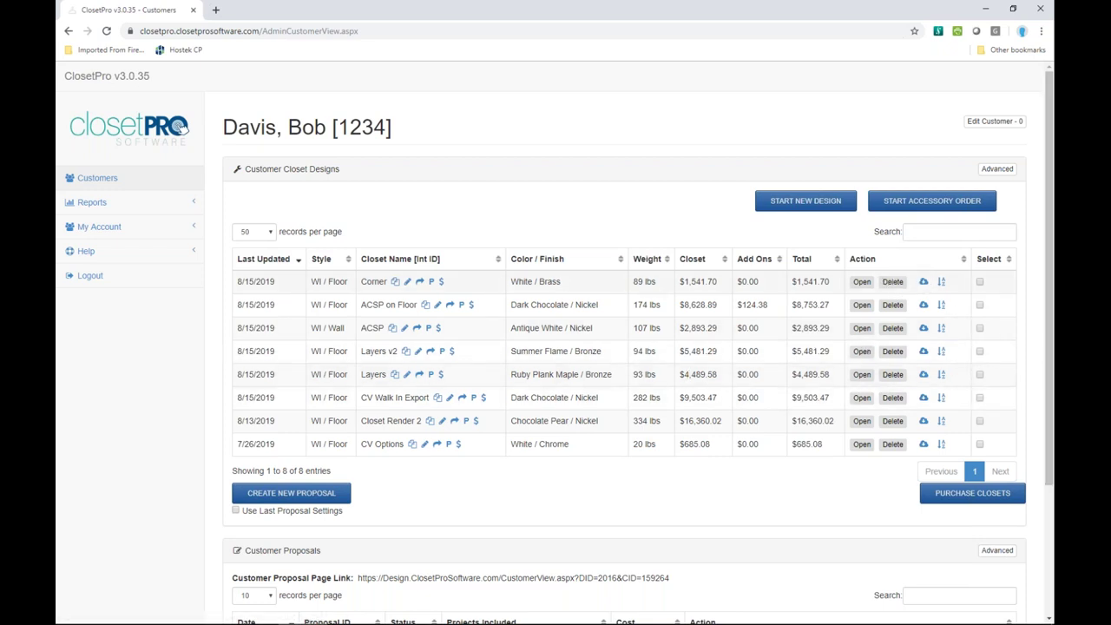
- Create a new proposal from the ACSP on Floor and ACSP designs
left_click(981, 305)
scroll(643, 374, "down", 1)
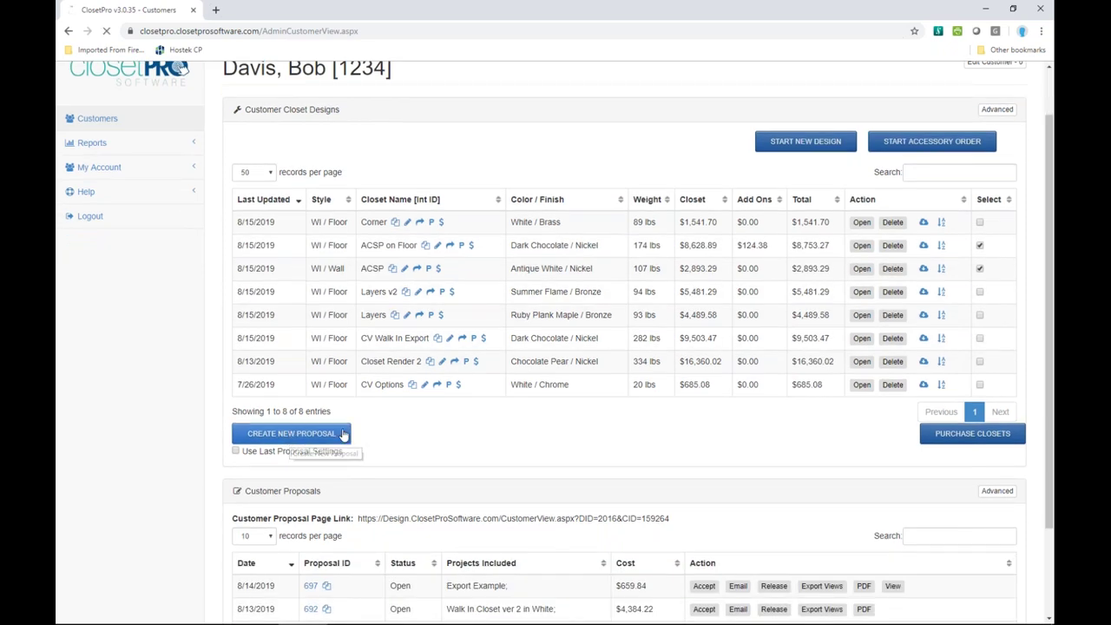
left_click(291, 437)
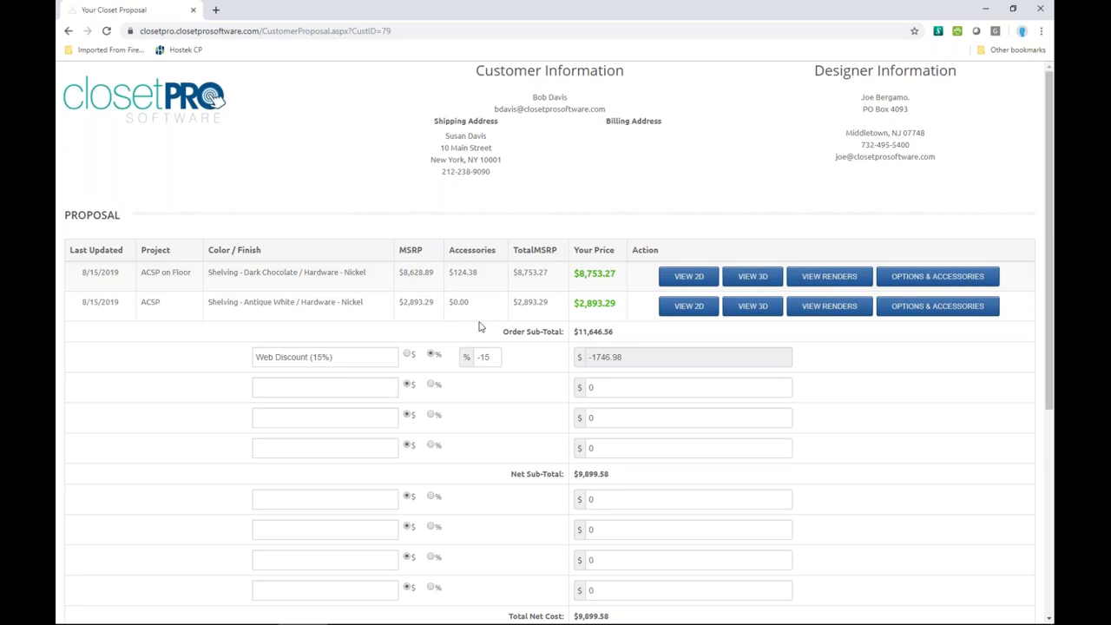
- Rename Web Discount to Discount at -18% and add a second Discount line of -500
scroll(478, 326, "down", 1)
left_click_drag(256, 297, 365, 296)
type("Discount")
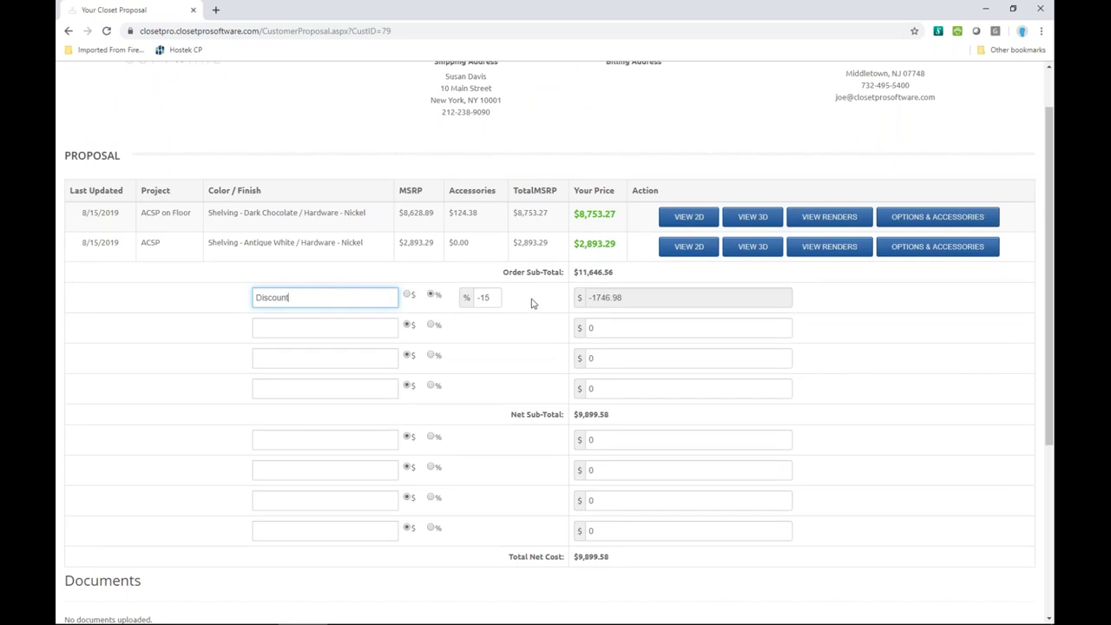
left_click_drag(487, 300, 492, 296)
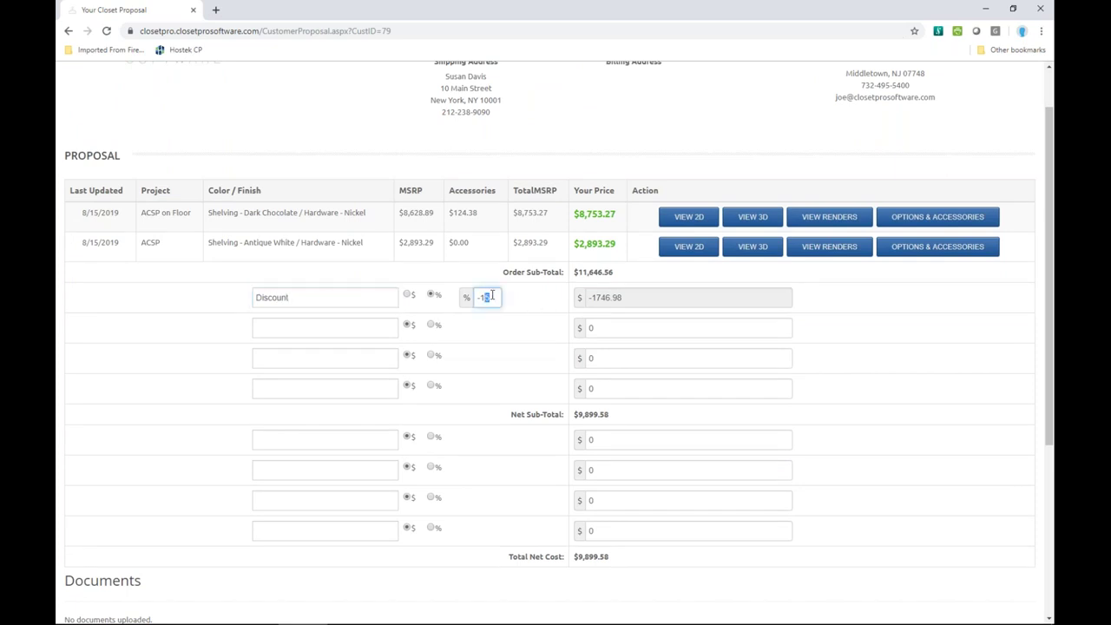
type("8")
left_click(596, 324)
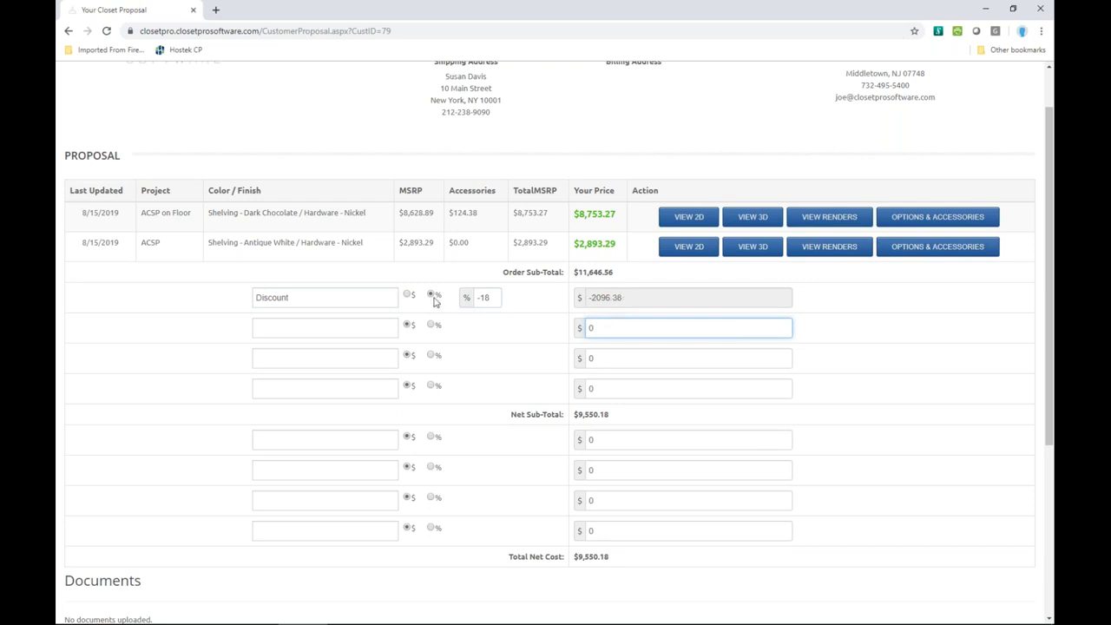
left_click(326, 331)
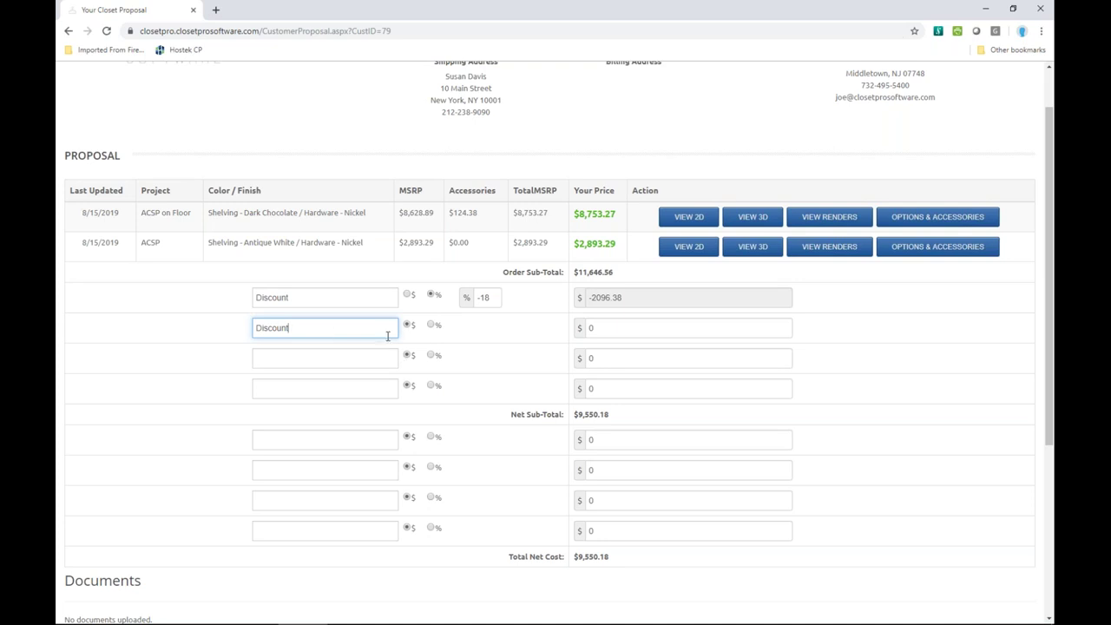
left_click_drag(616, 329, 584, 334)
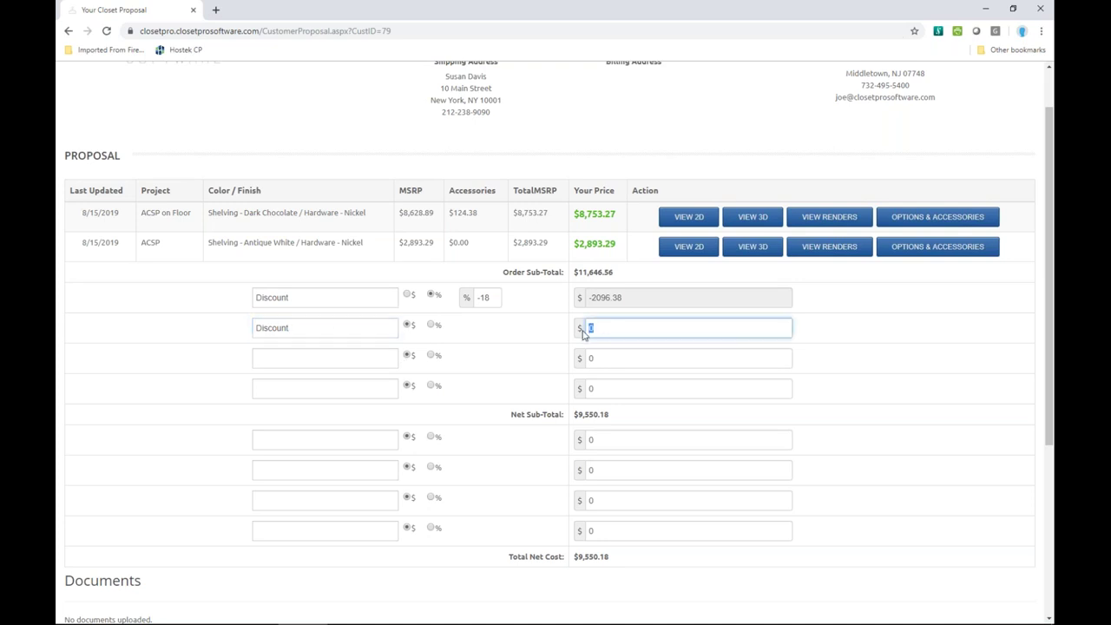
left_click(619, 362)
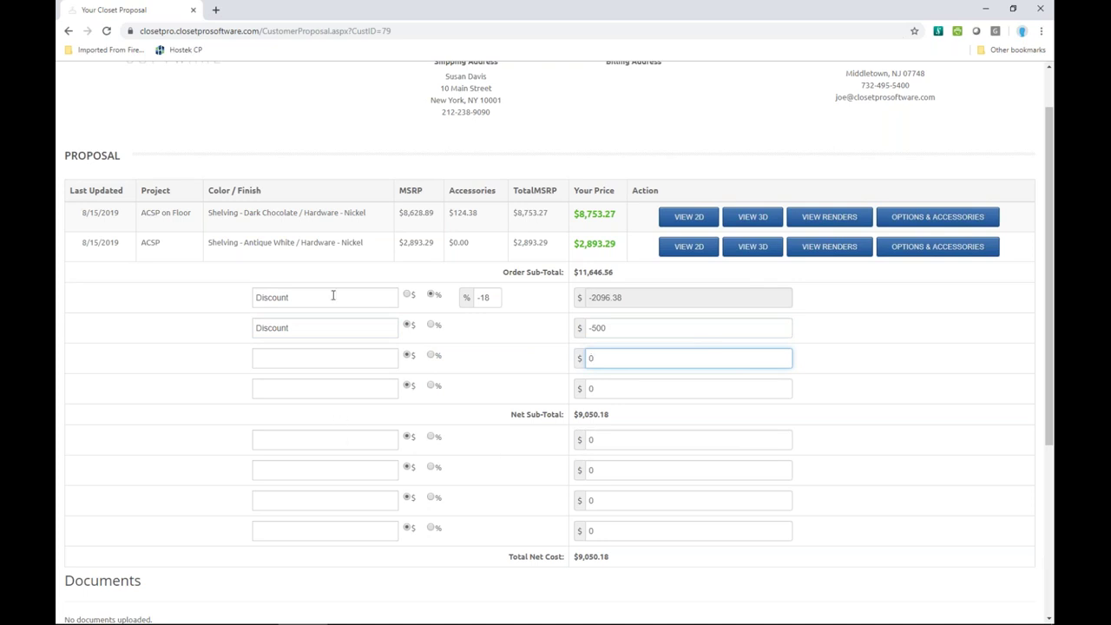
- Add a 600 Installation line below Net Sub-Total and save the proposal at $9,650.18
left_click(298, 438)
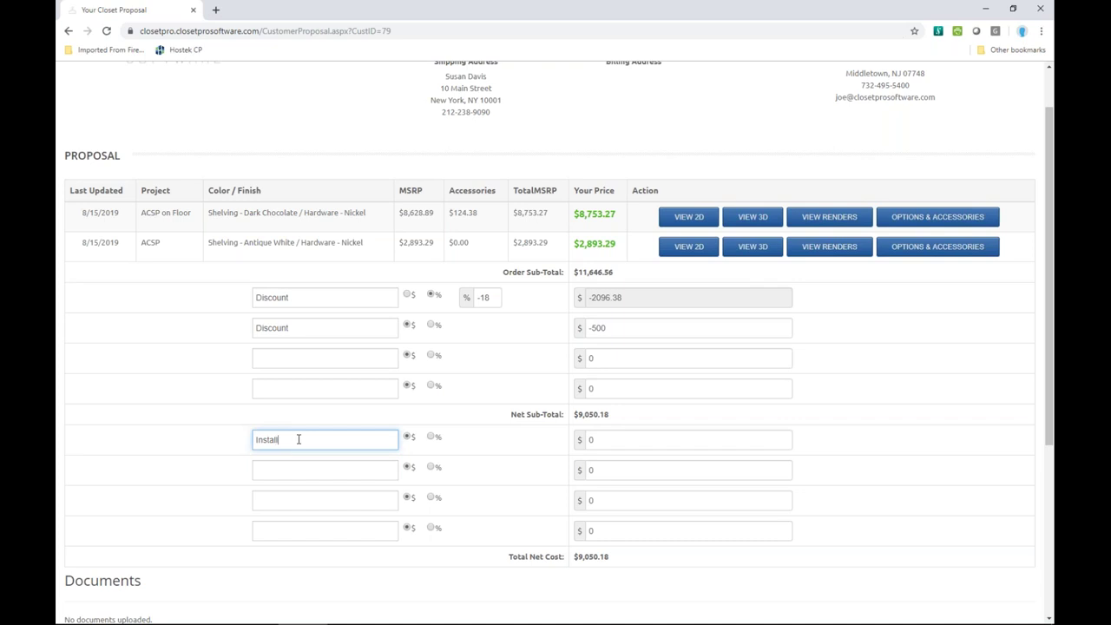
left_click(602, 440)
type("600")
left_click(628, 471)
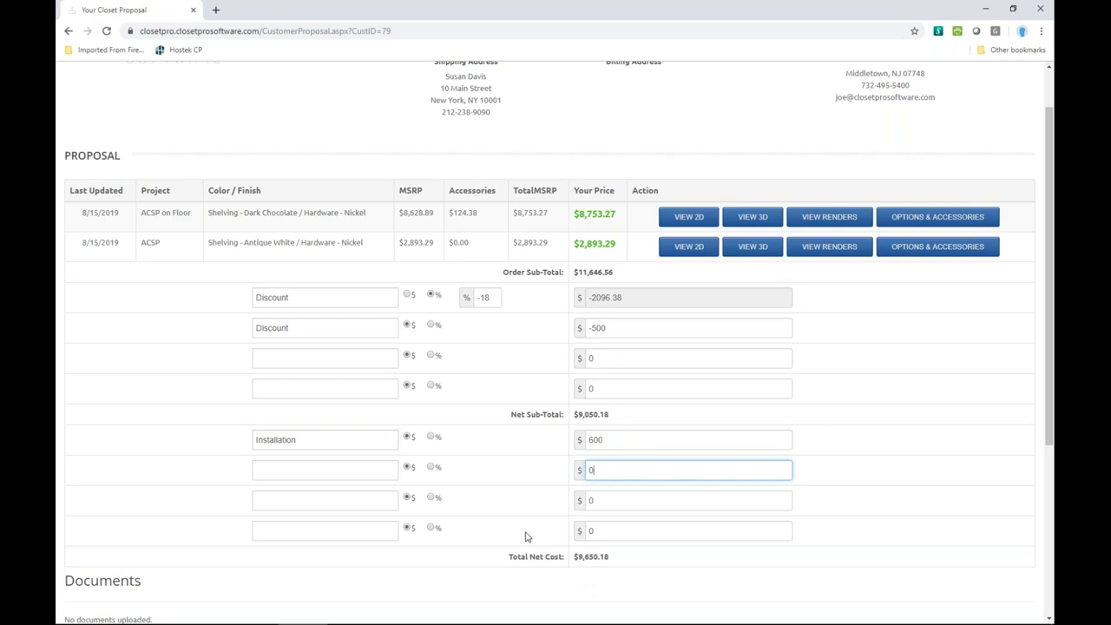
scroll(533, 505, "down", 3)
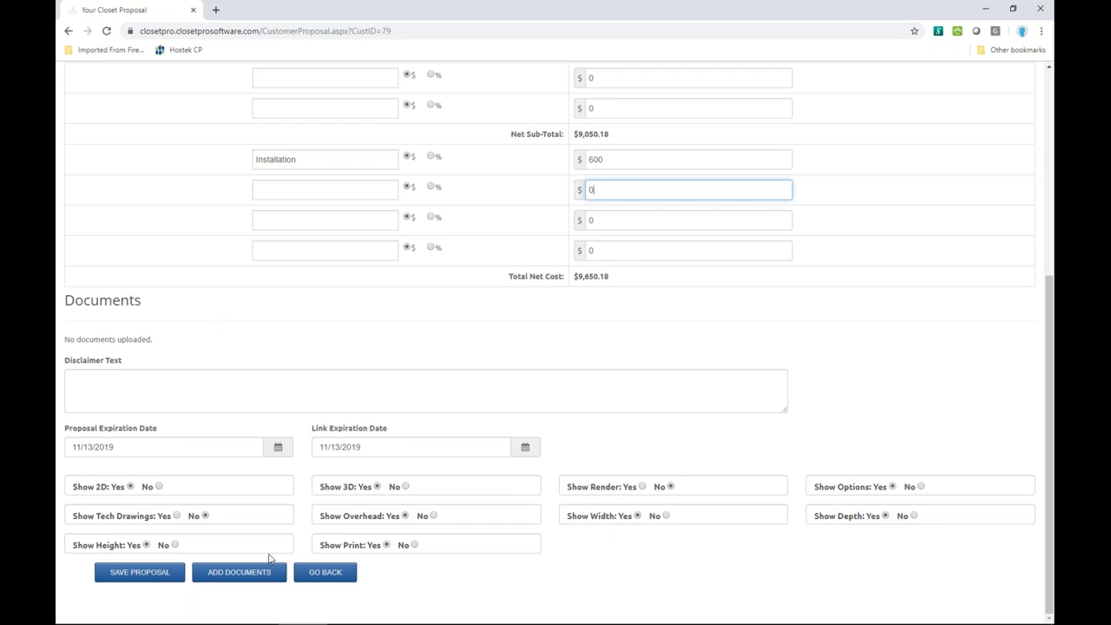
left_click(144, 576)
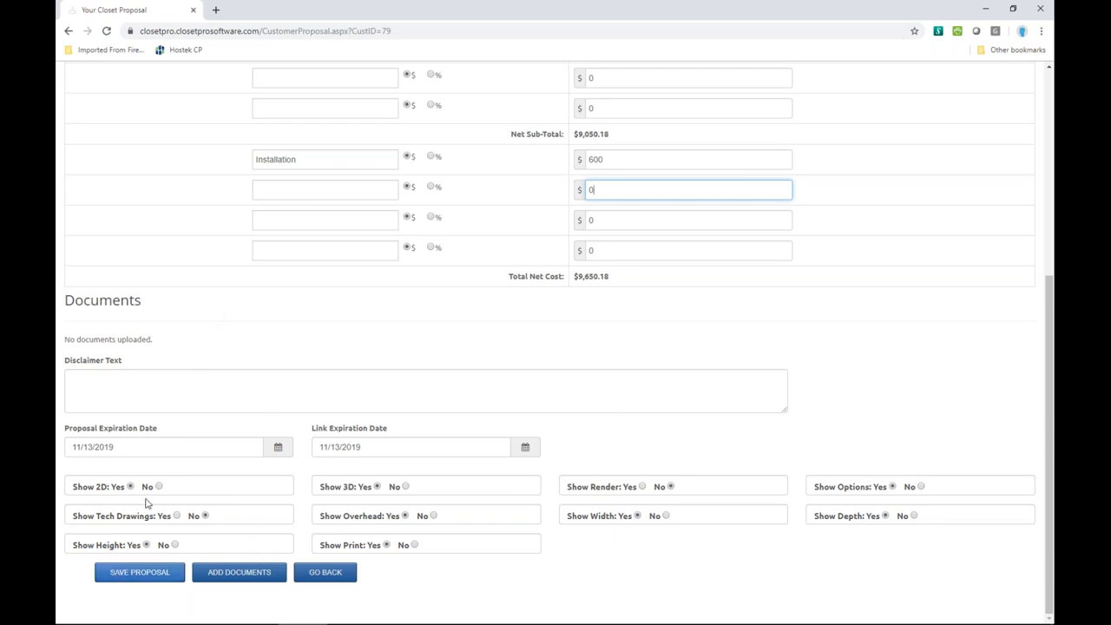
left_click(141, 573)
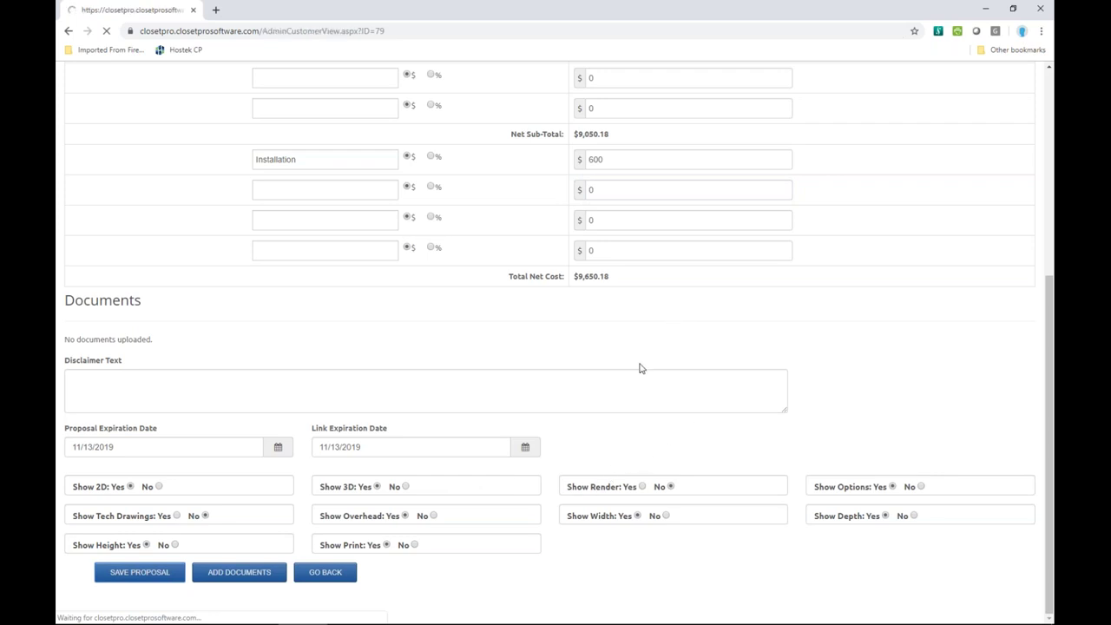
- Clone proposal 701's designs as ACSP in AW and ACSP on Floor in AW
scroll(438, 466, "down", 3)
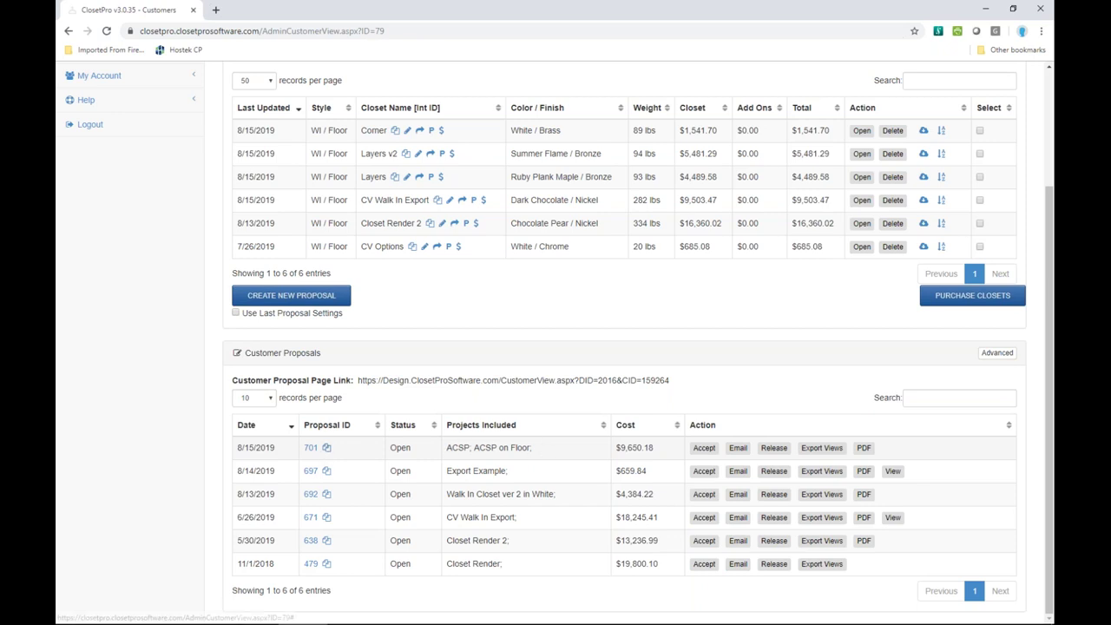
left_click(327, 448)
left_click(473, 142)
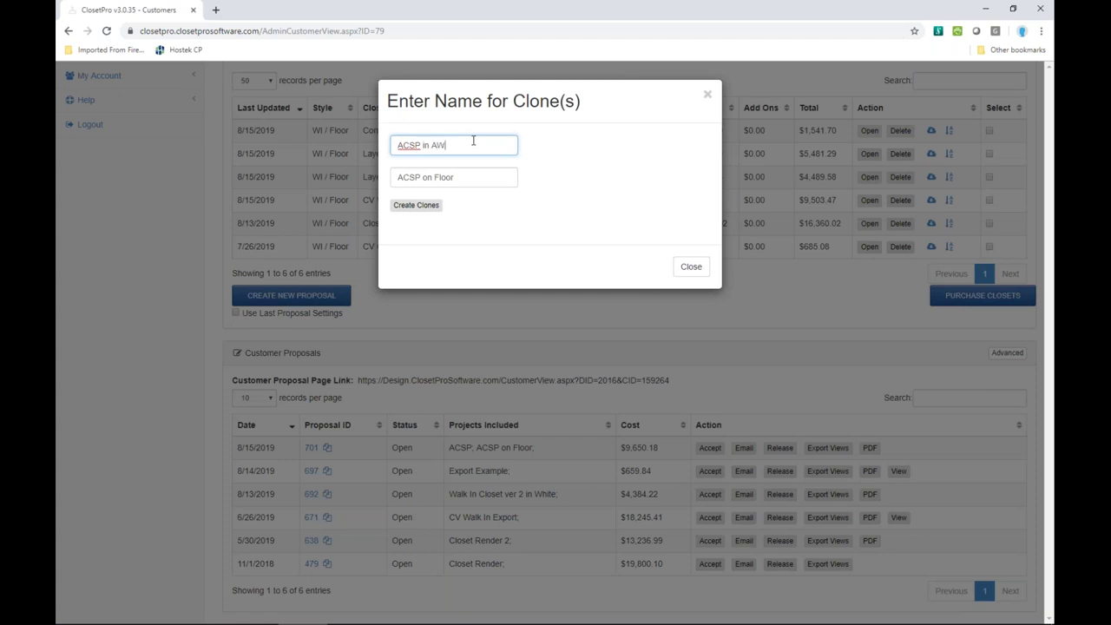
left_click(469, 177)
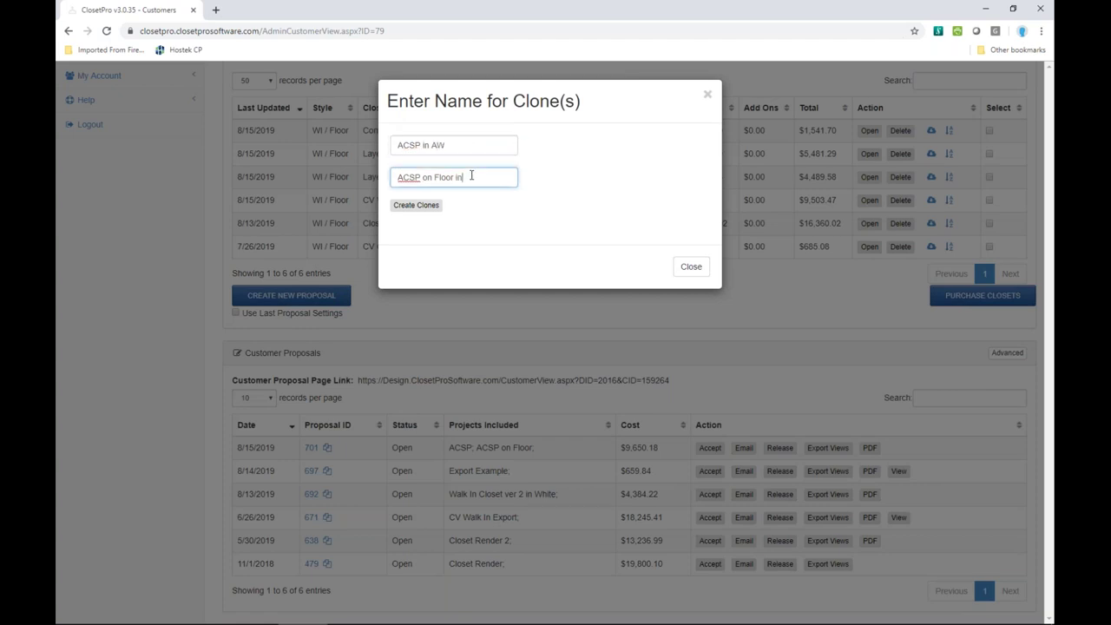
left_click(422, 208)
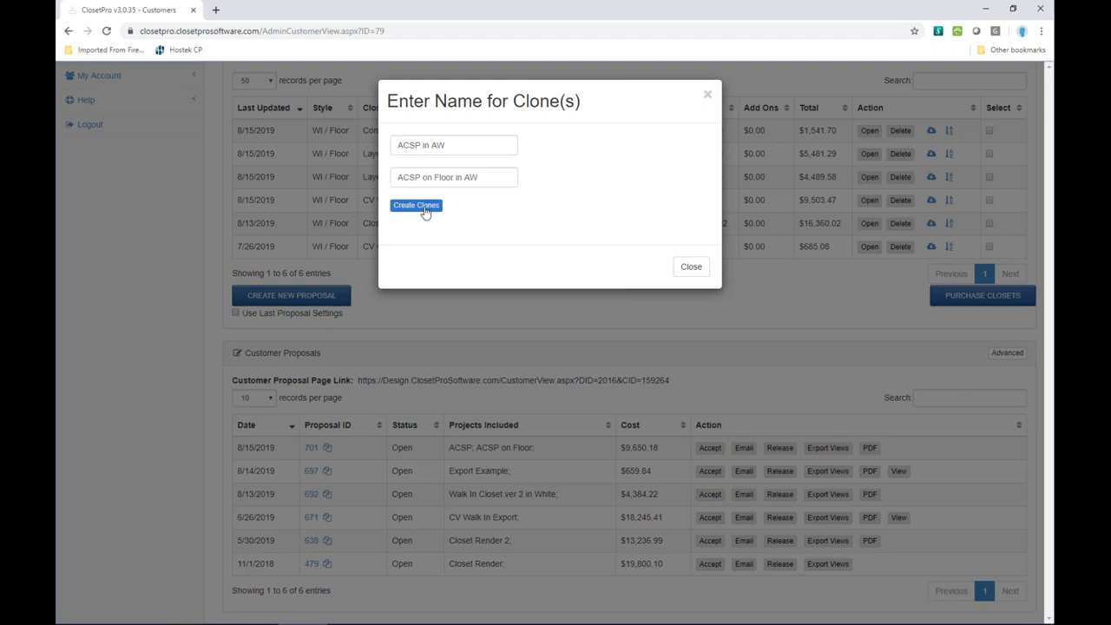
- Open the ACSP on Floor in AW design and show its Closet Color choices
scroll(620, 477, "down", 2)
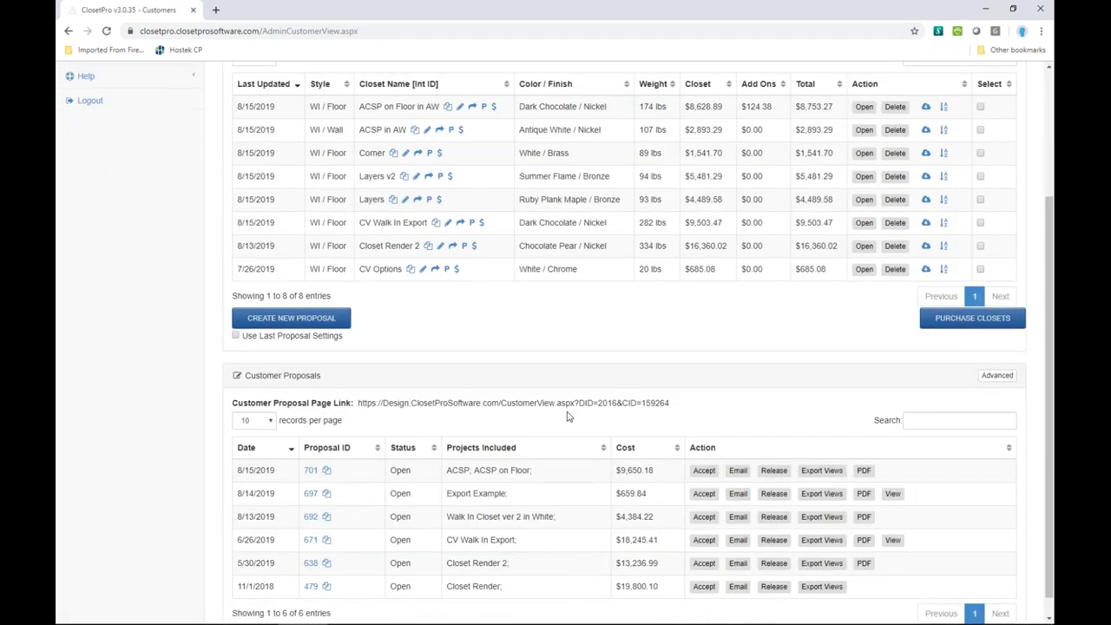
scroll(400, 296, "up", 2)
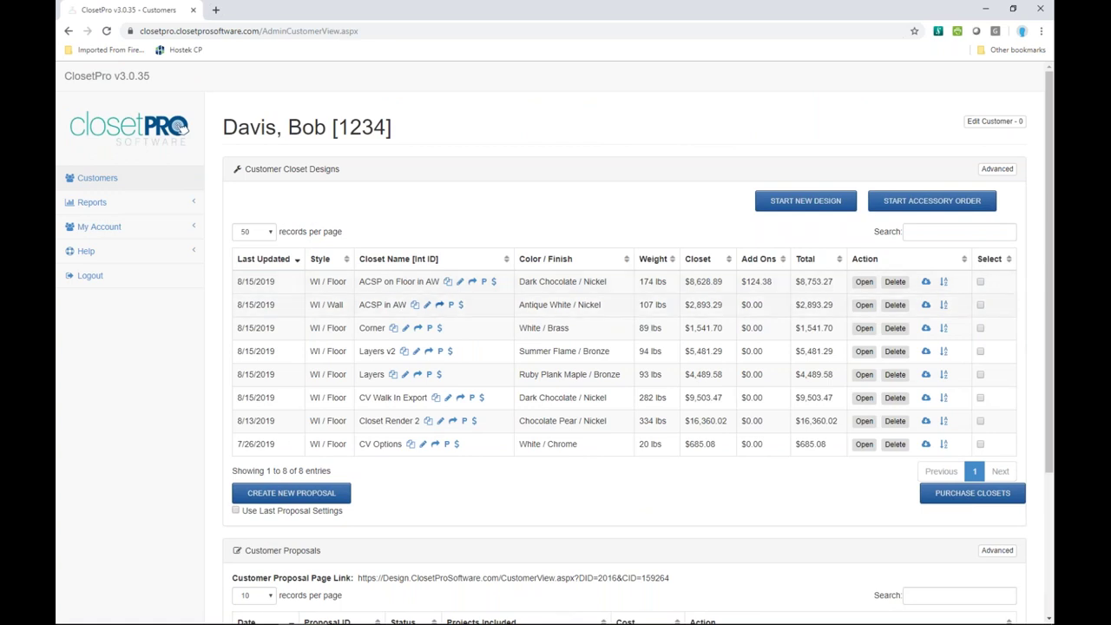
left_click(864, 283)
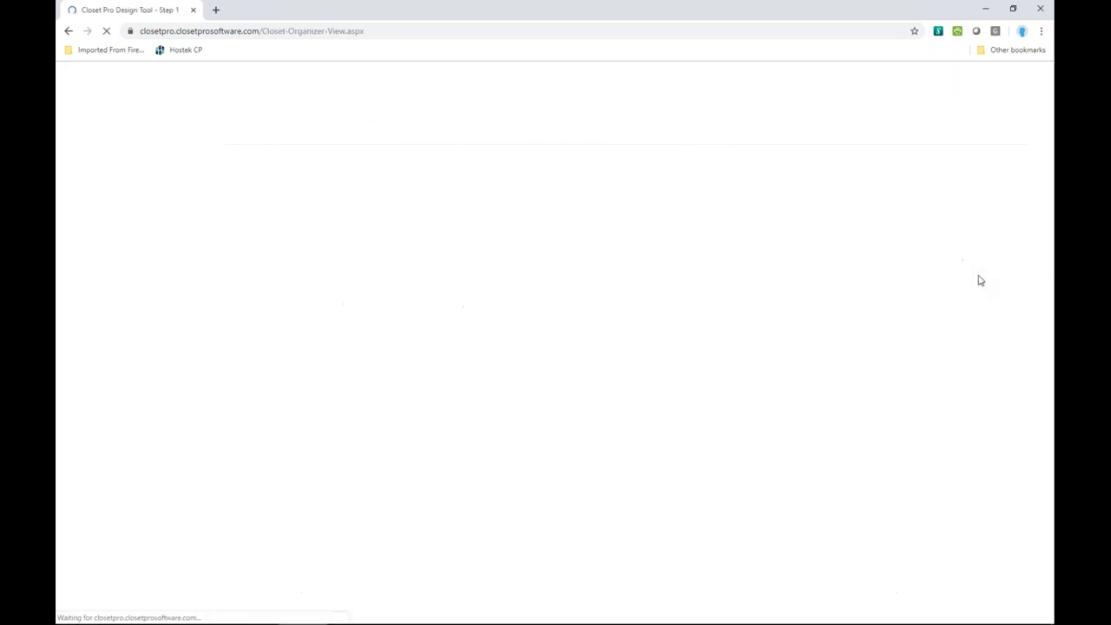
left_click(1031, 282)
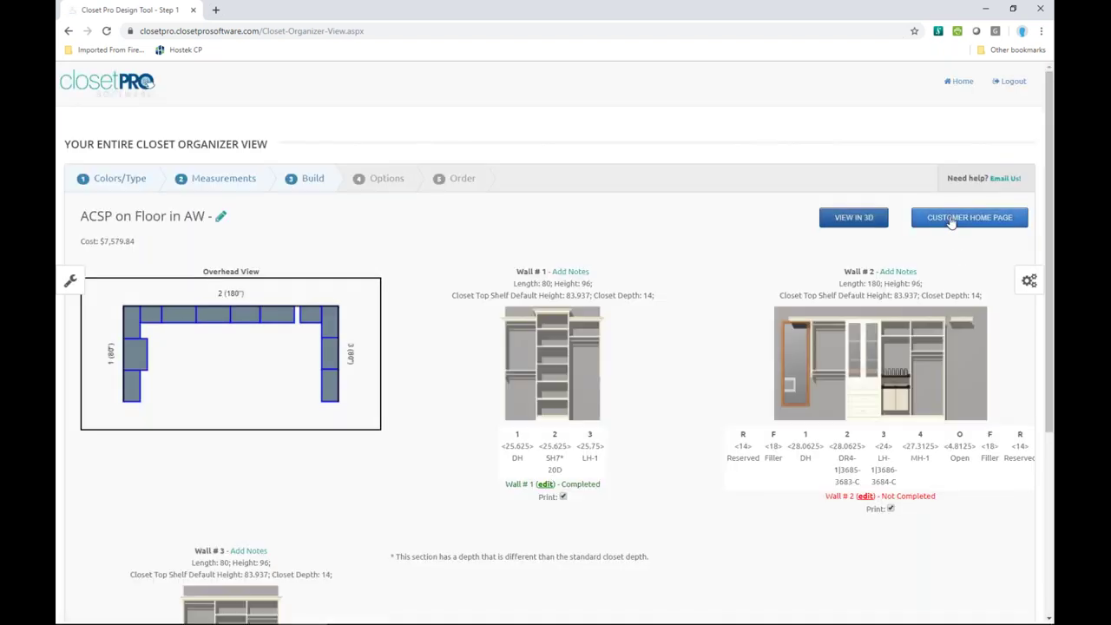
- Select ACSP in AW and ACSP on Floor in AW and save them as new proposal 702 at $8,625.96
left_click(951, 222)
left_click(980, 282)
left_click(981, 305)
left_click(338, 494)
scroll(566, 442, "down", 3)
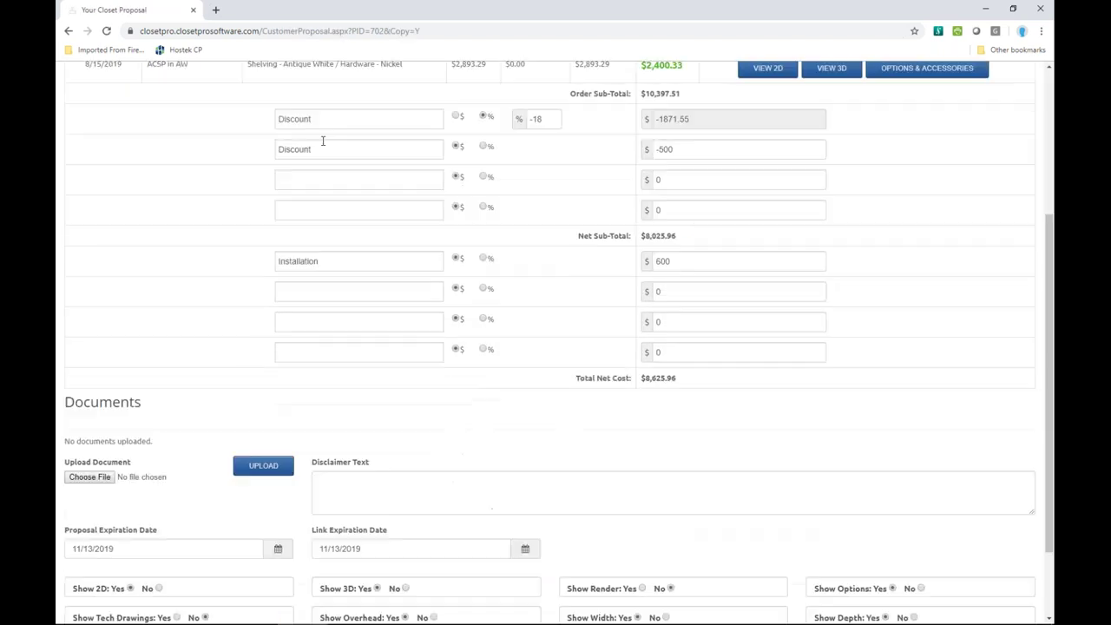
scroll(203, 422, "down", 2)
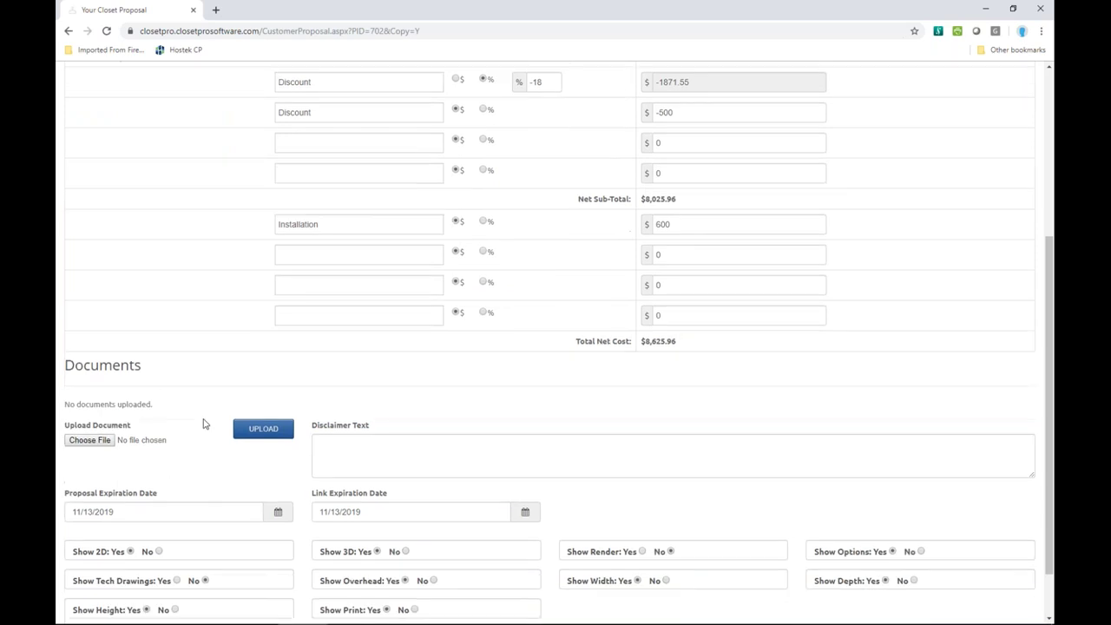
left_click(116, 573)
scroll(342, 496, "down", 2)
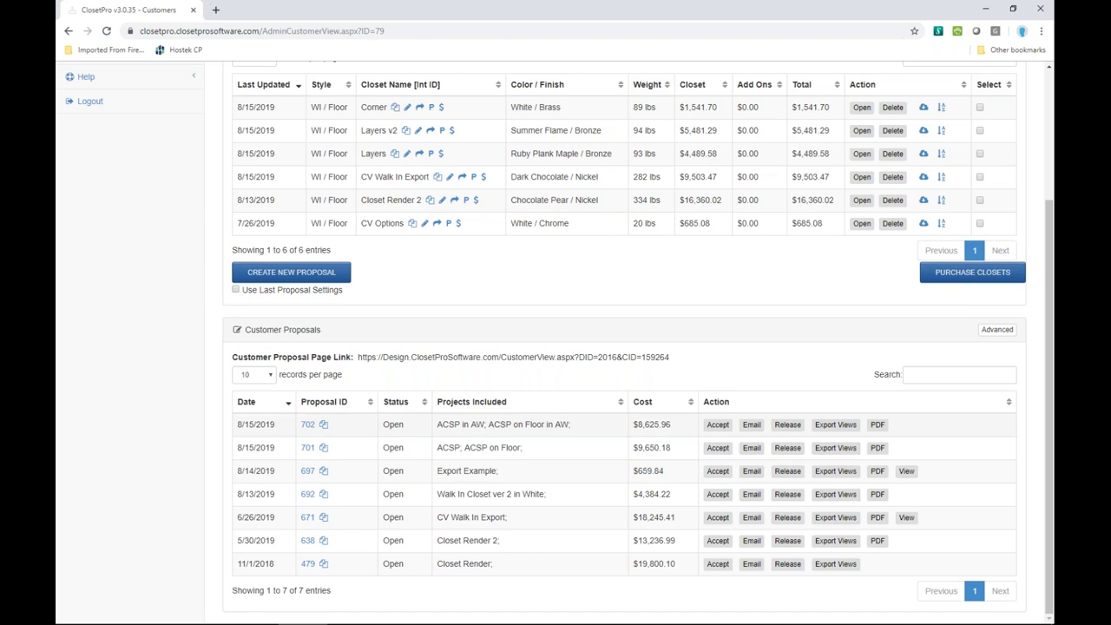
- Copy the Customer Proposal Page Link, log out, and load that link in the browser
left_click_drag(359, 357, 675, 355)
key("ctrl+c")
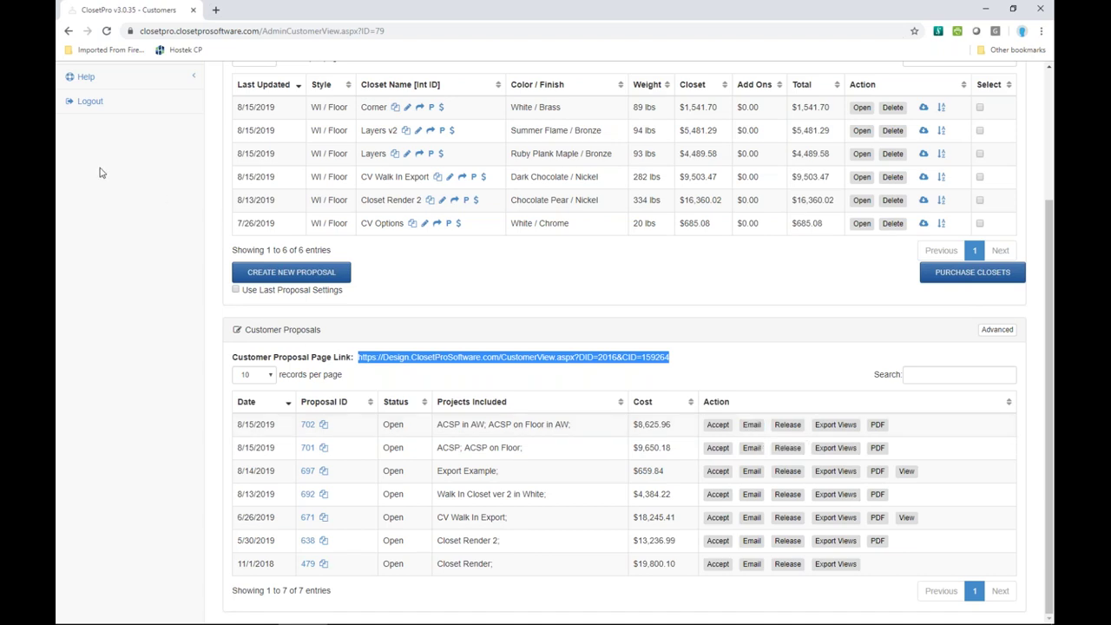
left_click(72, 103)
left_click(252, 31)
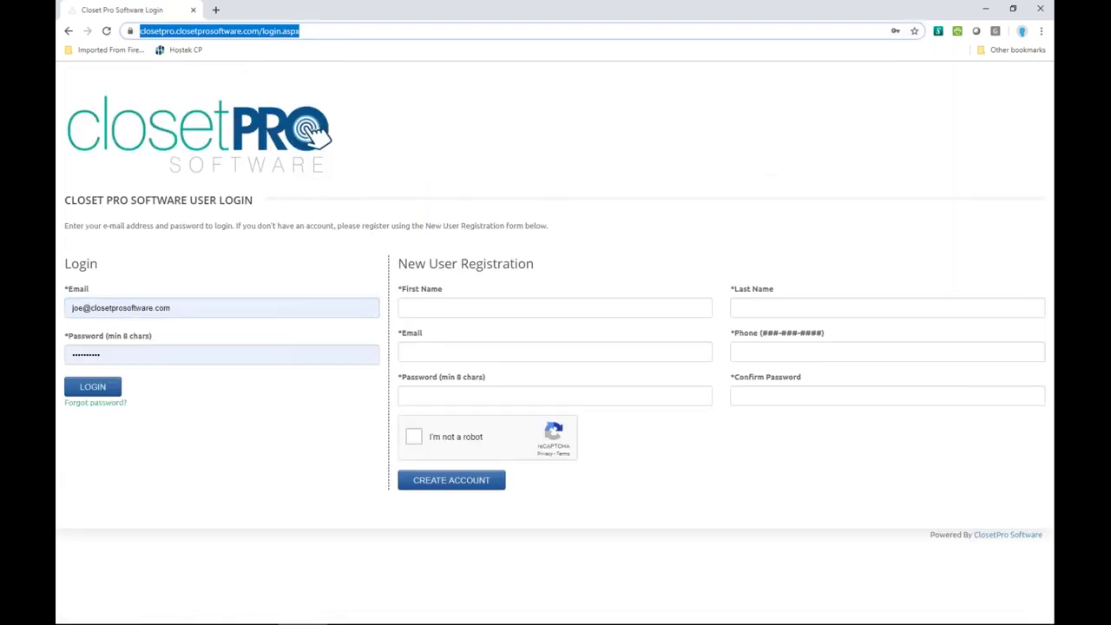
key("ctrl+v")
key("Return")
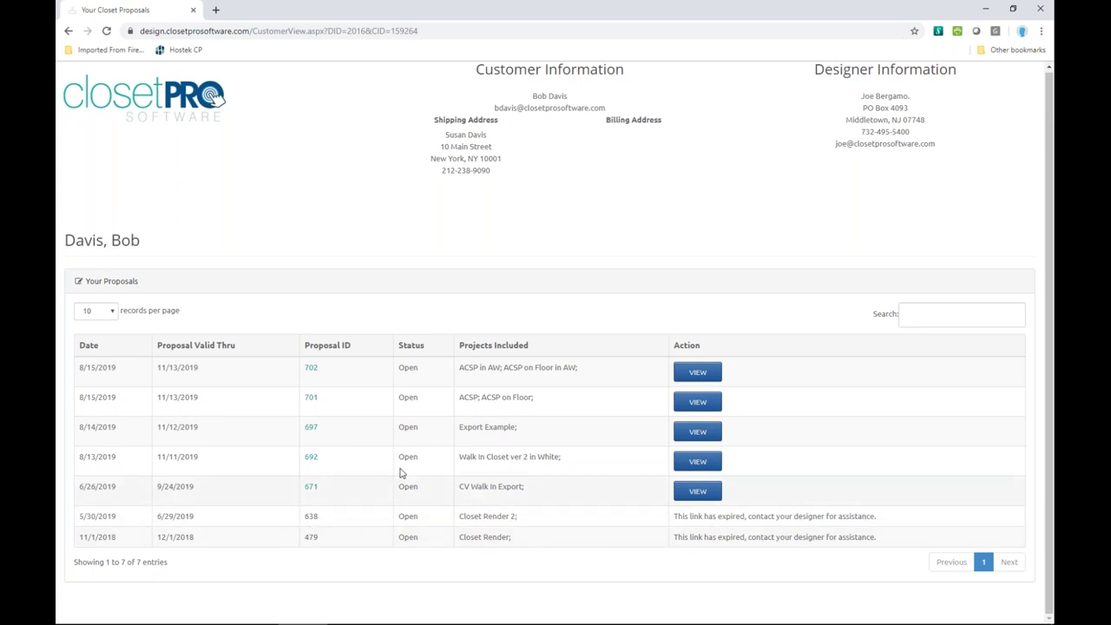
- Open proposal 702, browse ACSP on Floor in AW's 2D wall drawings, then switch to its 3D view
left_click(697, 374)
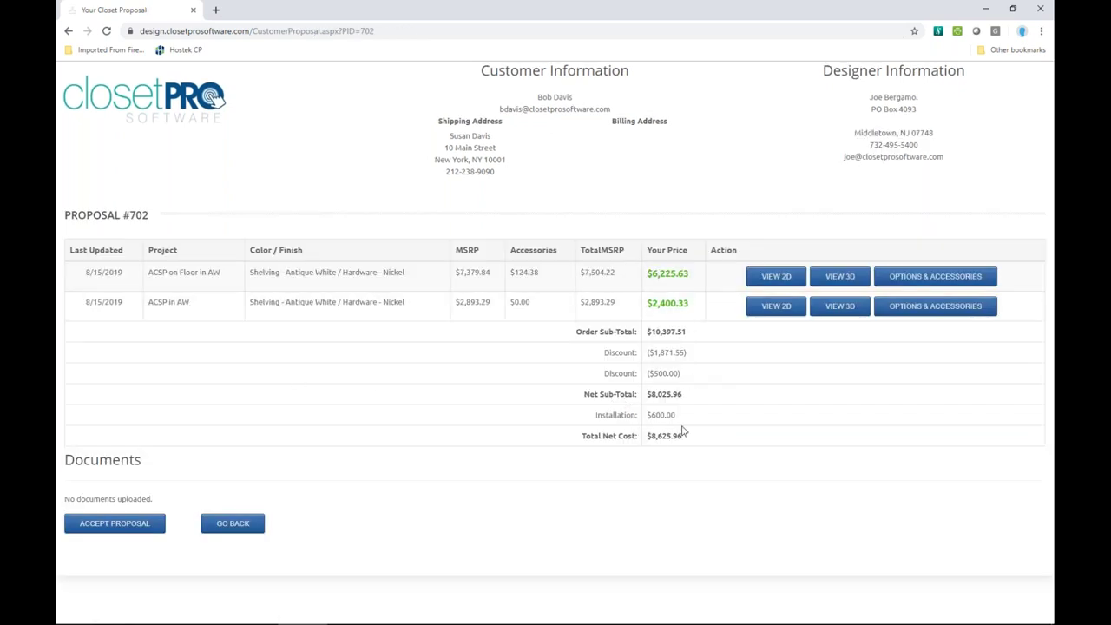
left_click(780, 282)
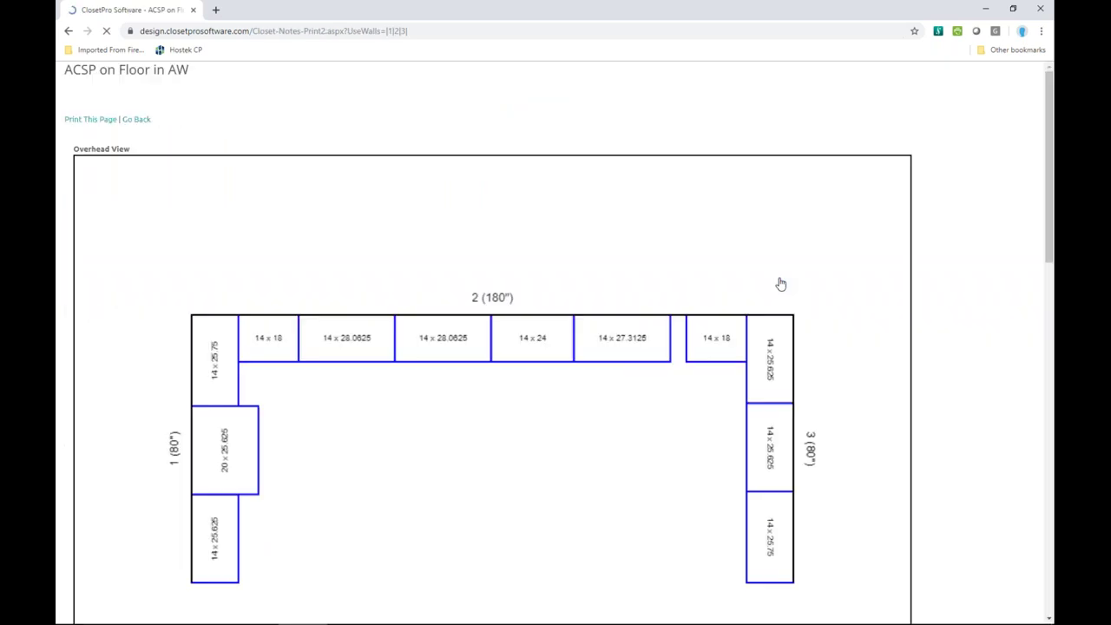
scroll(499, 323, "down", 7)
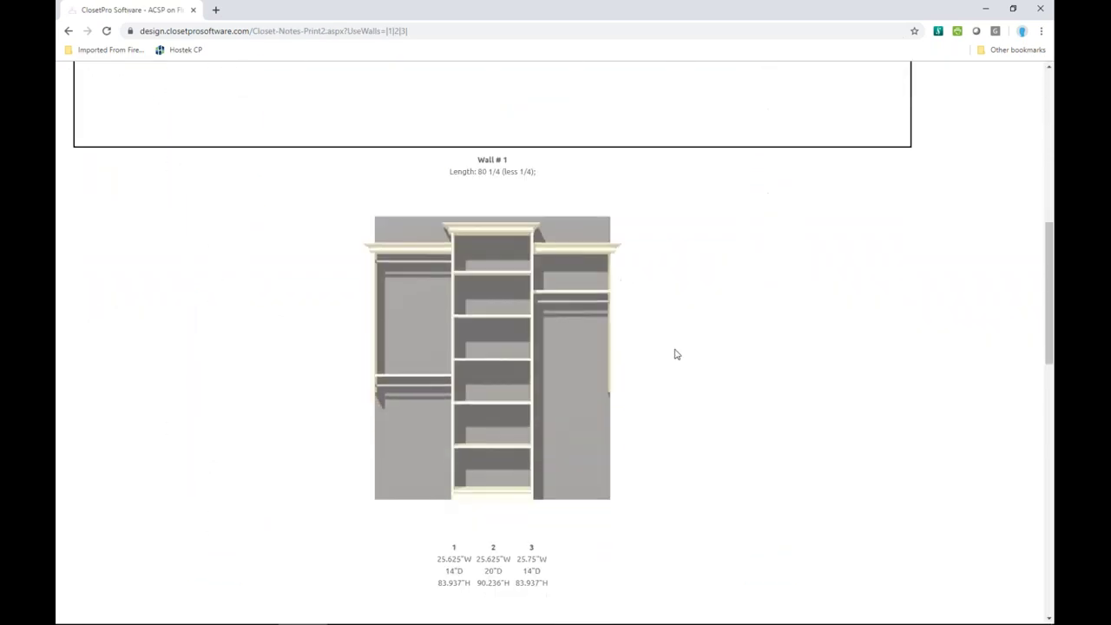
scroll(676, 354, "down", 10)
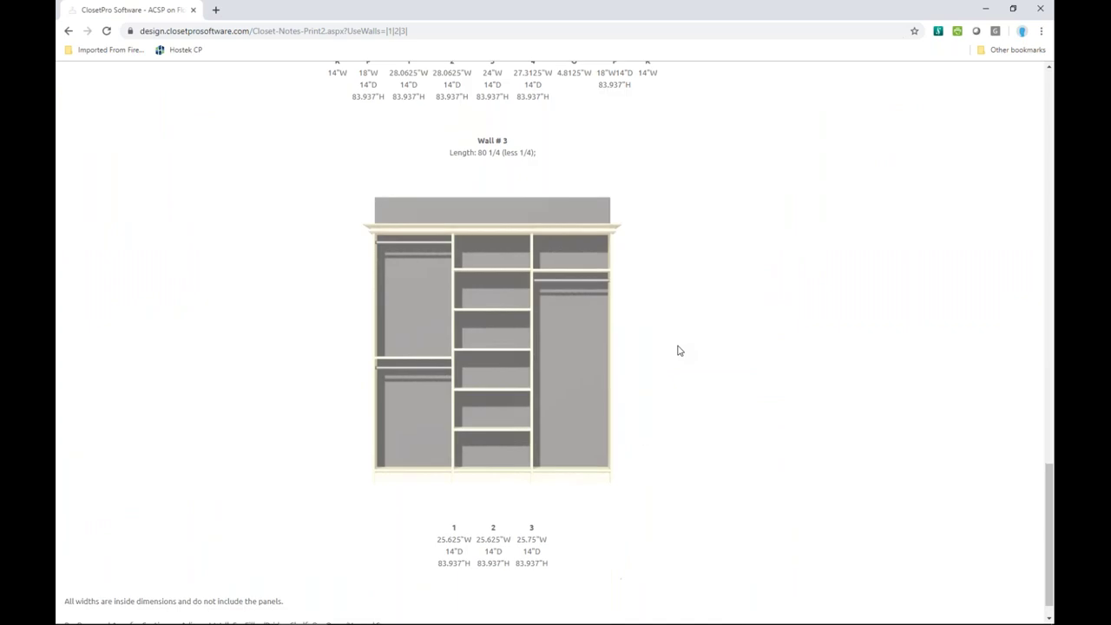
scroll(669, 349, "up", 12)
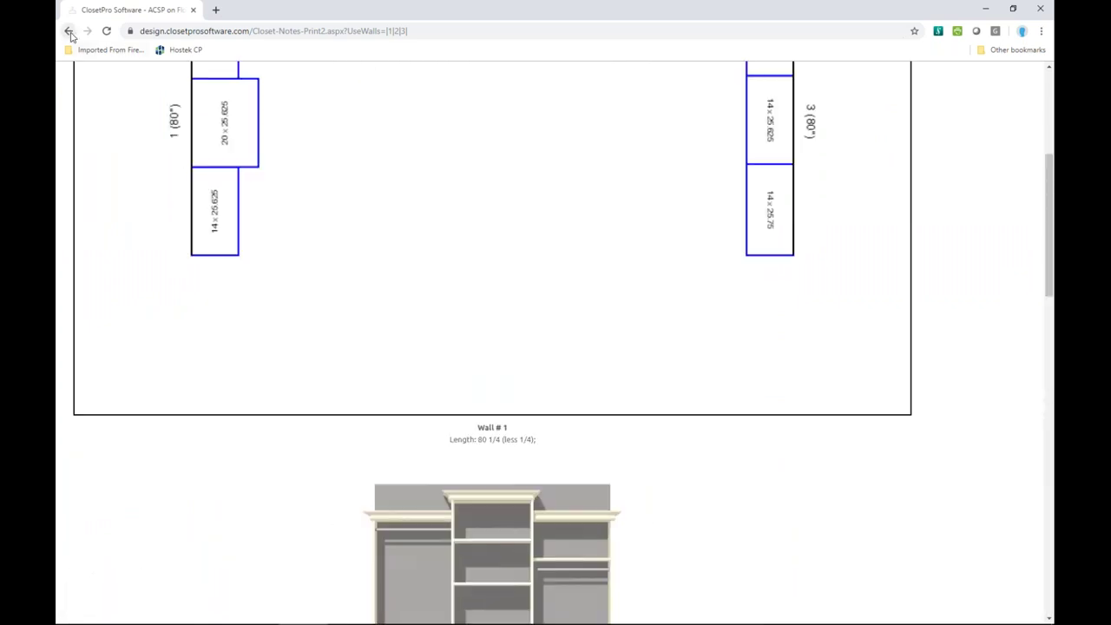
left_click(70, 35)
left_click(839, 276)
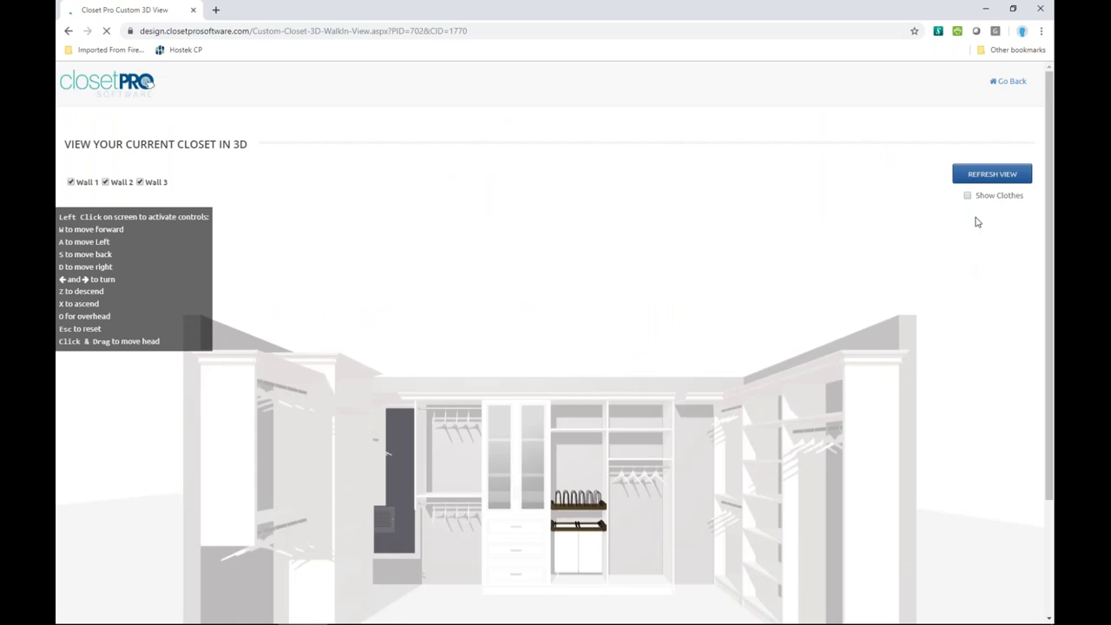
- Show clothes in the 3D closet and walk in, turn left and right, then back out
left_click(967, 197)
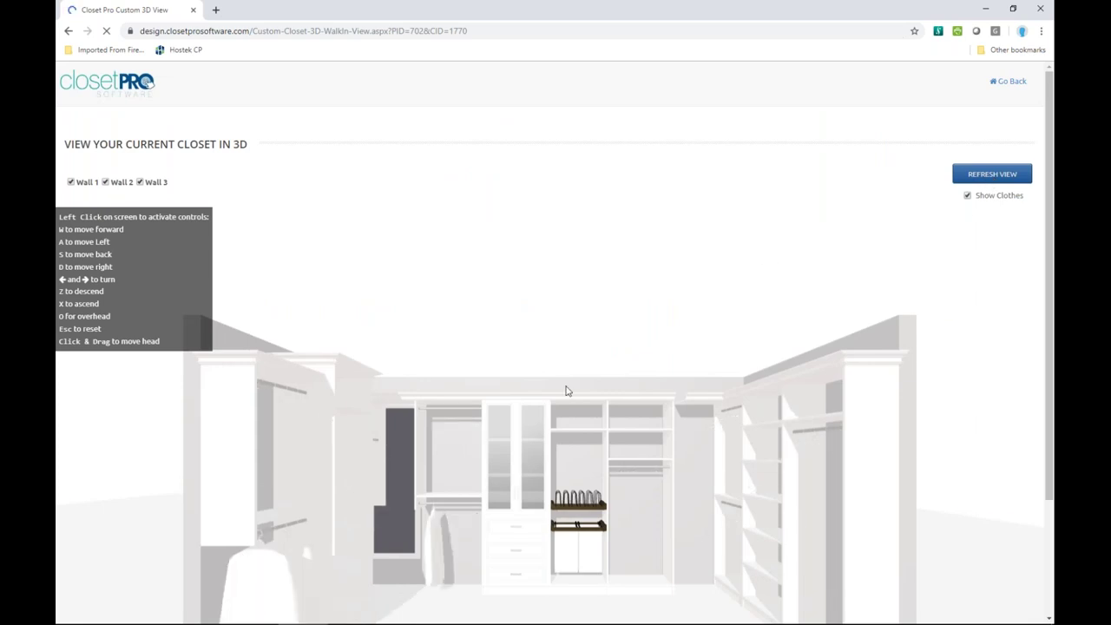
scroll(565, 392, "down", 3)
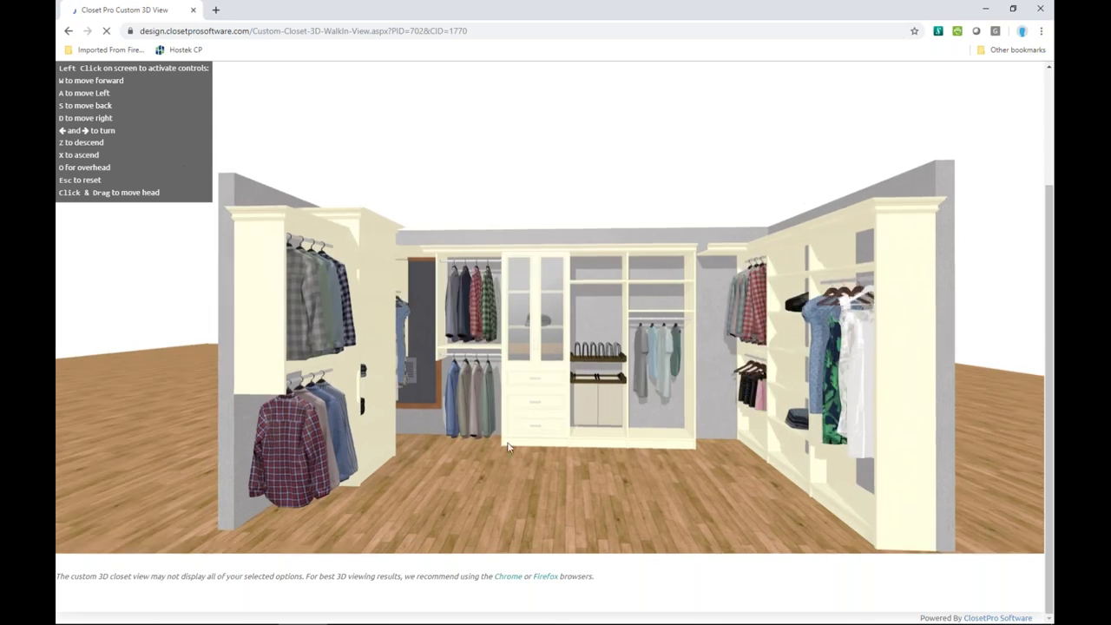
left_click(531, 453)
key("w")
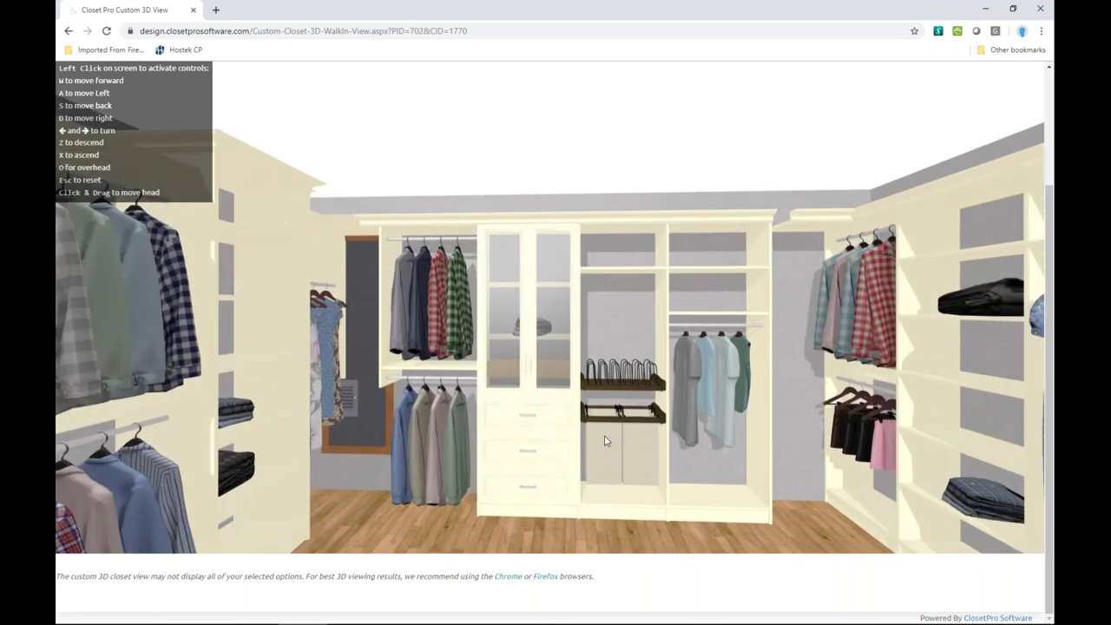
key("w")
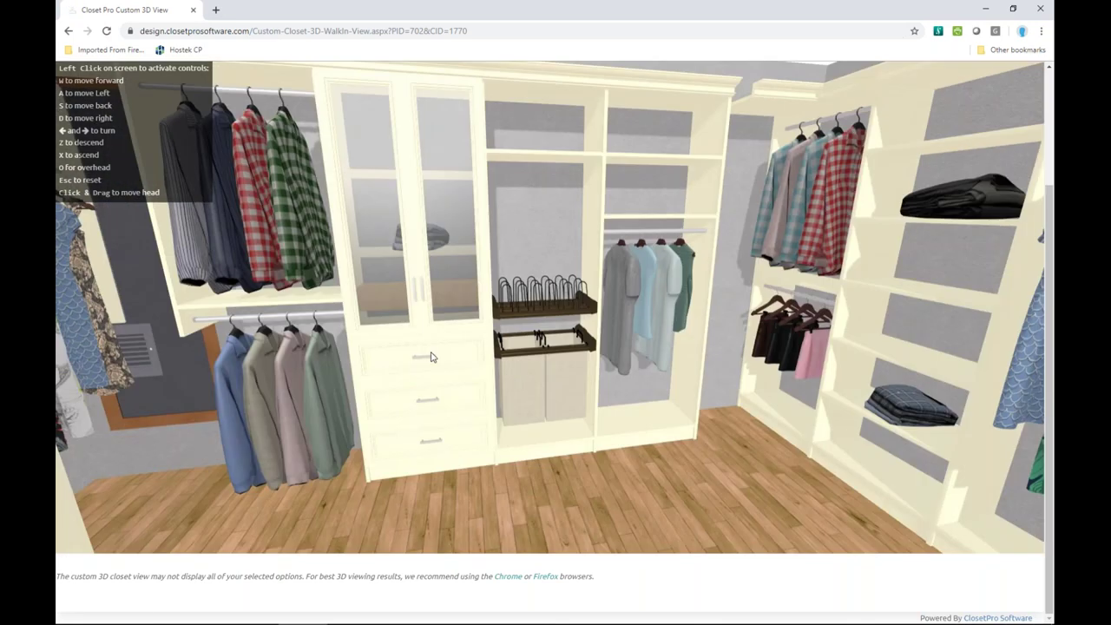
key("Right")
key("Left")
key("s")
key("s")
key("Escape")
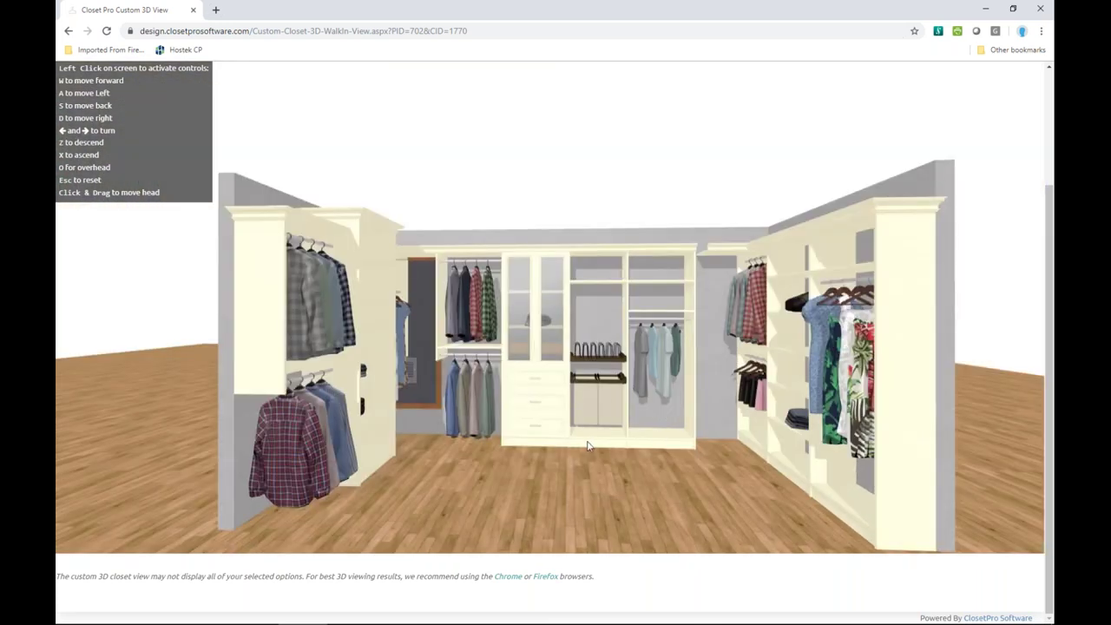
- View the closet from overhead, reset the perspective, and return to the proposal 702 page
key("o")
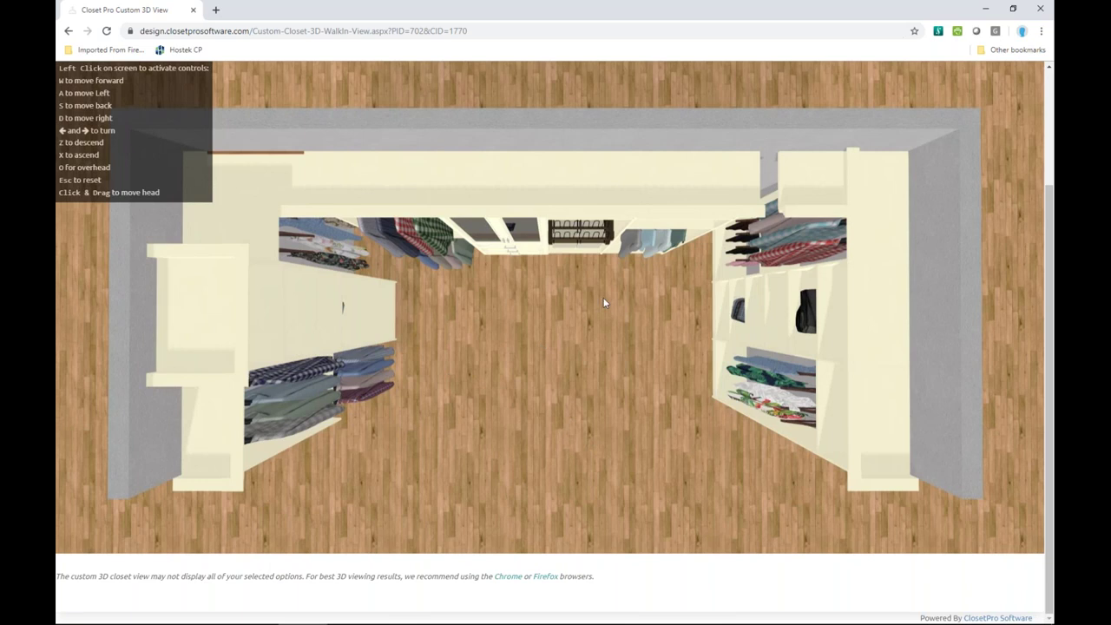
key("Escape")
scroll(334, 140, "up", 2)
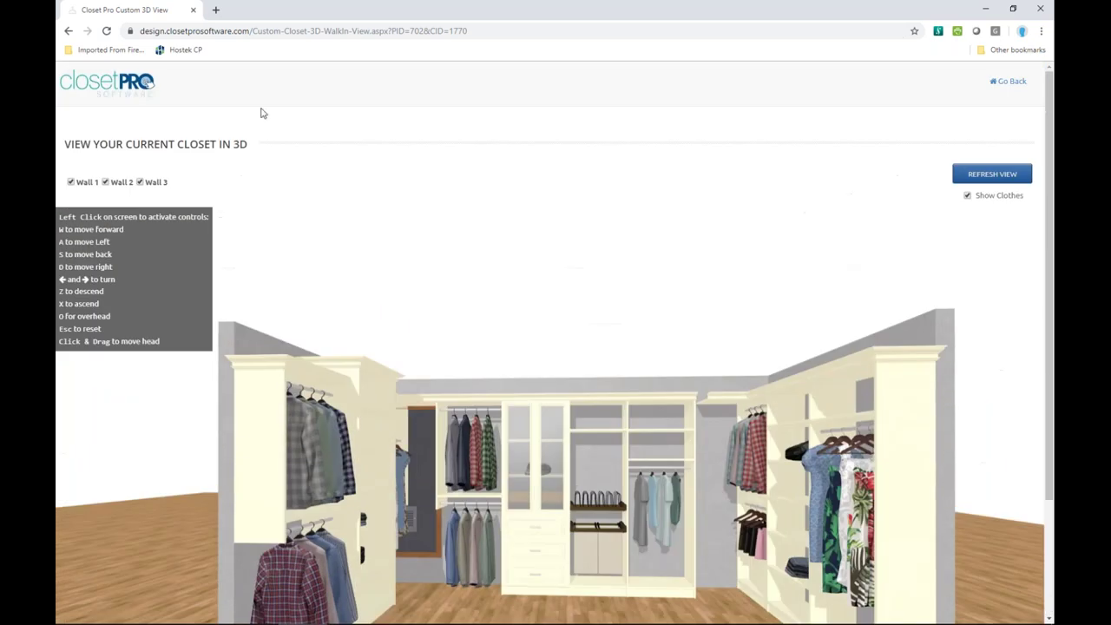
left_click(1011, 83)
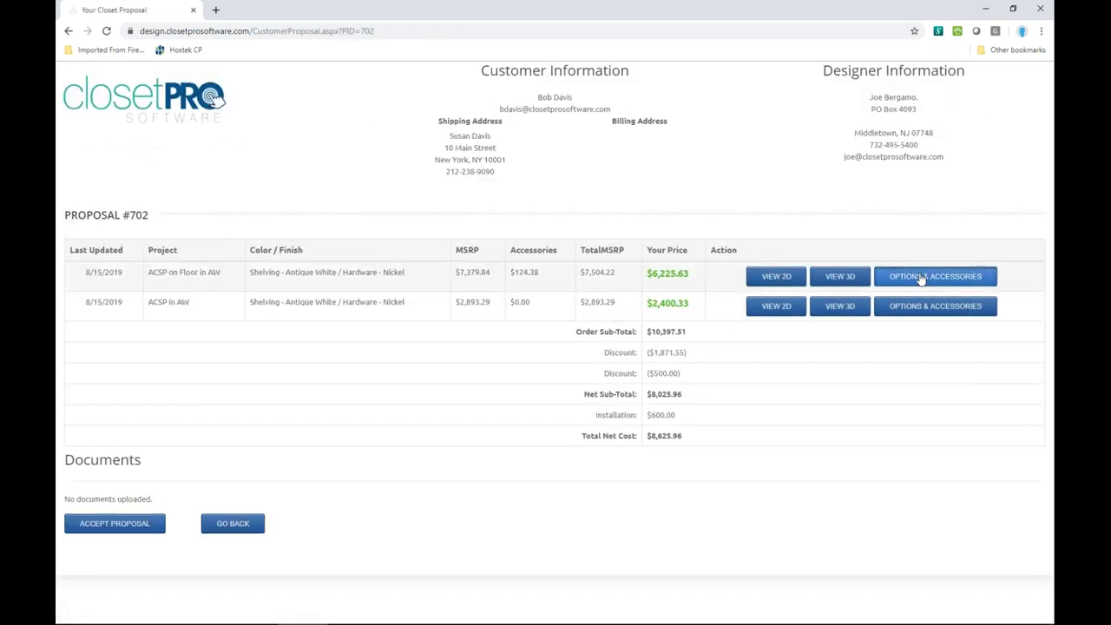
scroll(489, 414, "down", 2)
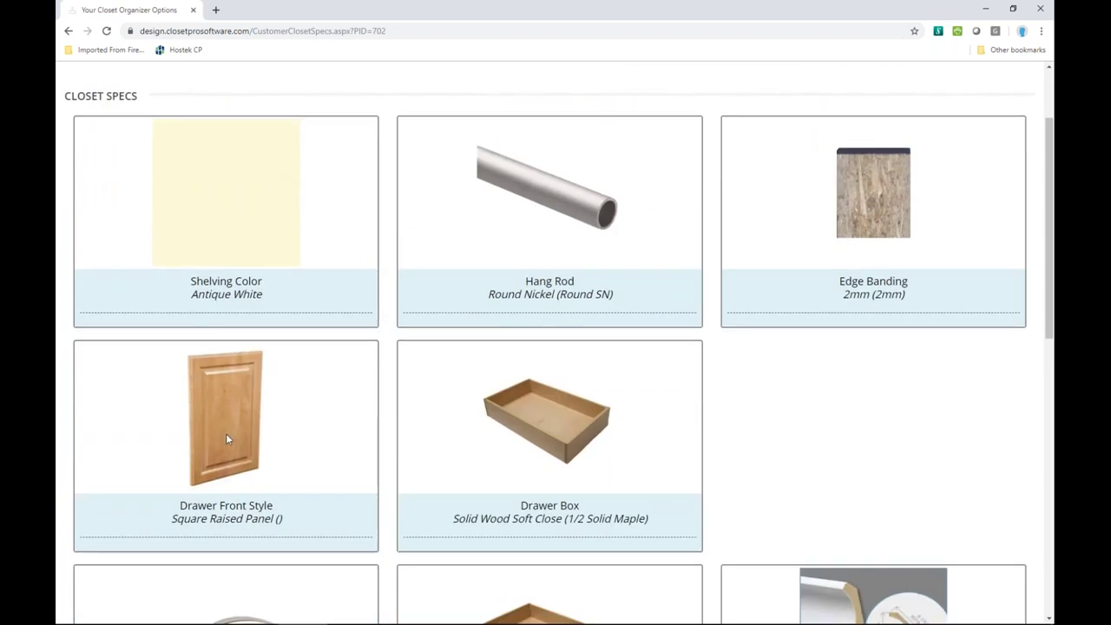
scroll(228, 434, "down", 3)
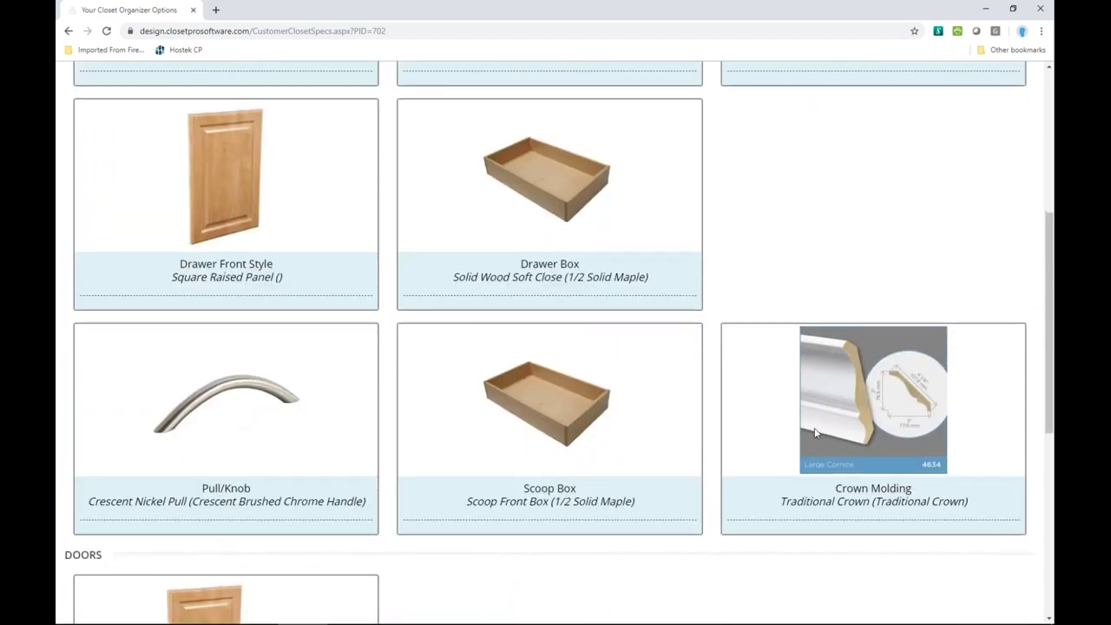
scroll(220, 467, "down", 3)
scroll(217, 477, "down", 3)
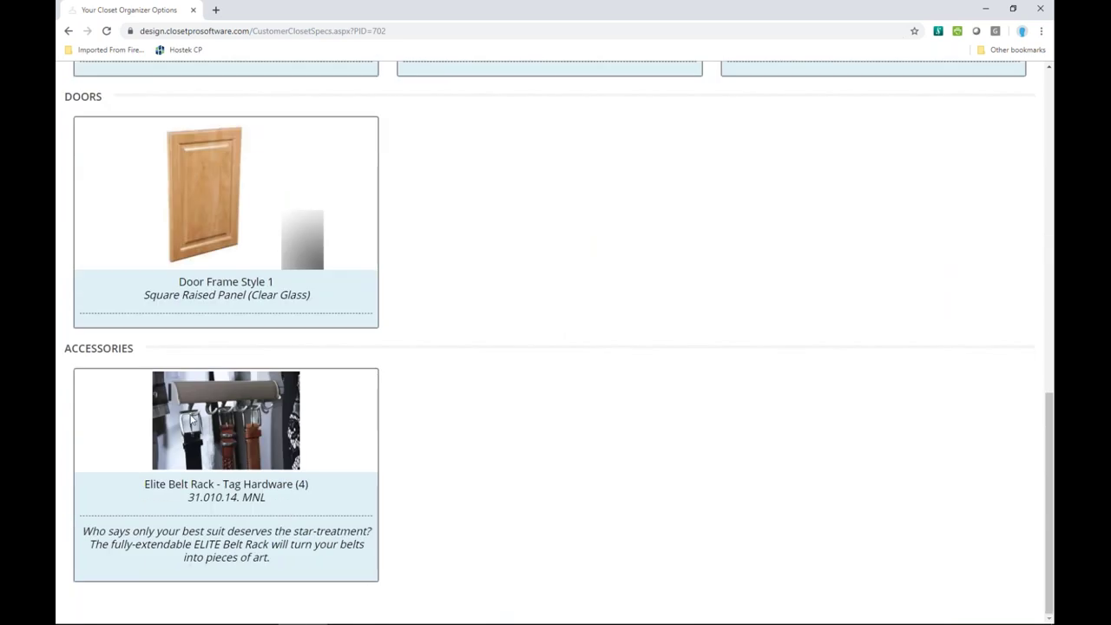
scroll(403, 399, "up", 10)
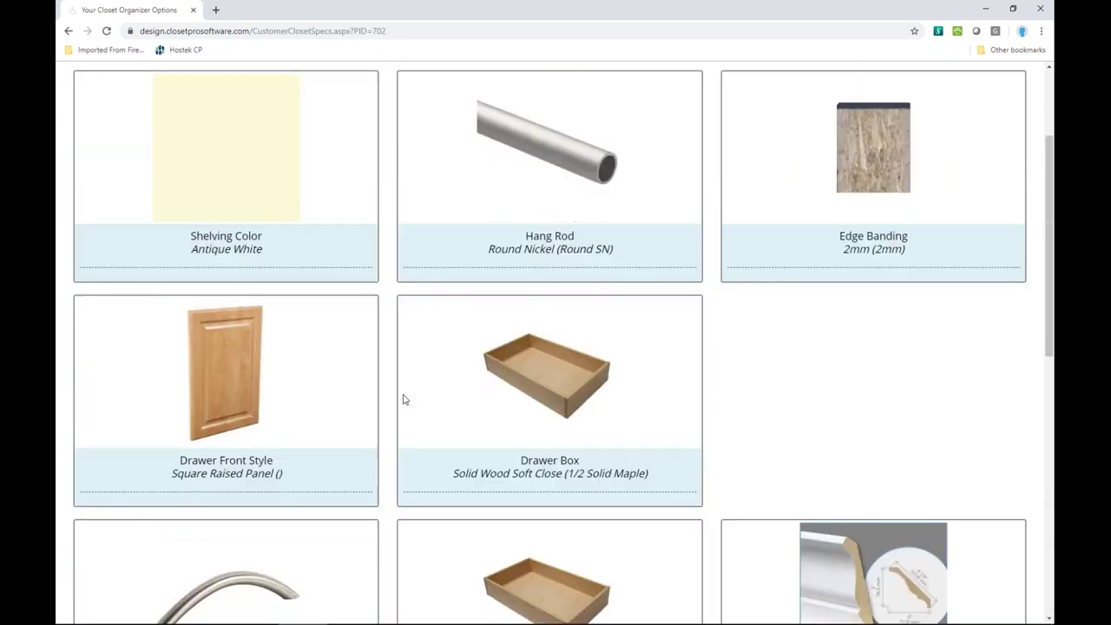
left_click(68, 31)
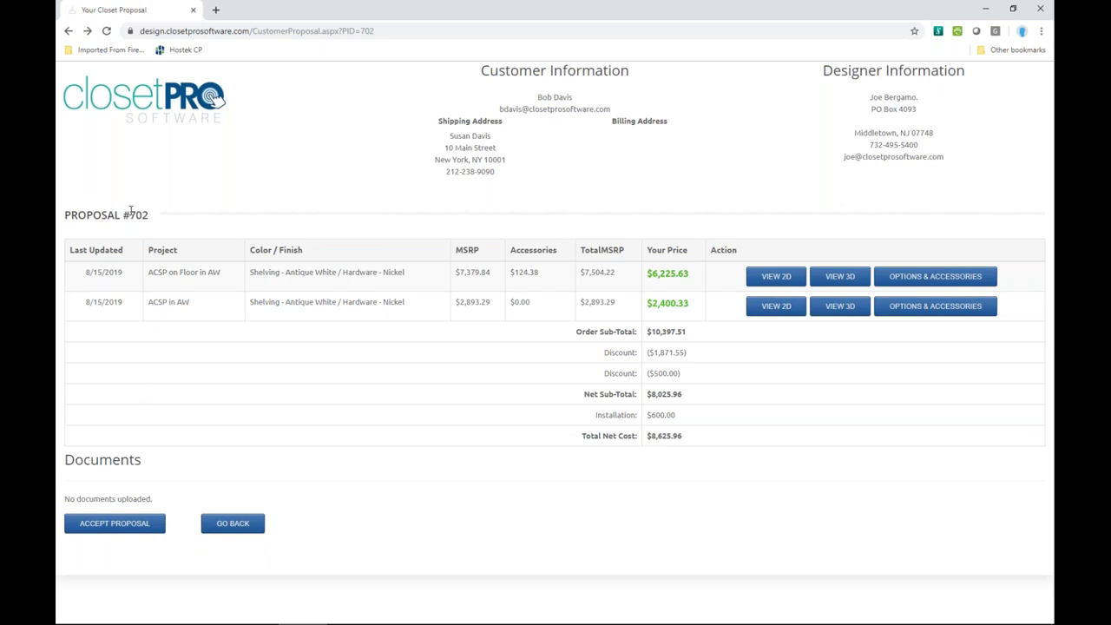
- Note proposal number 702, go to the ClosetPro site, and enter the designer's login e-mail
left_click_drag(128, 214, 158, 219)
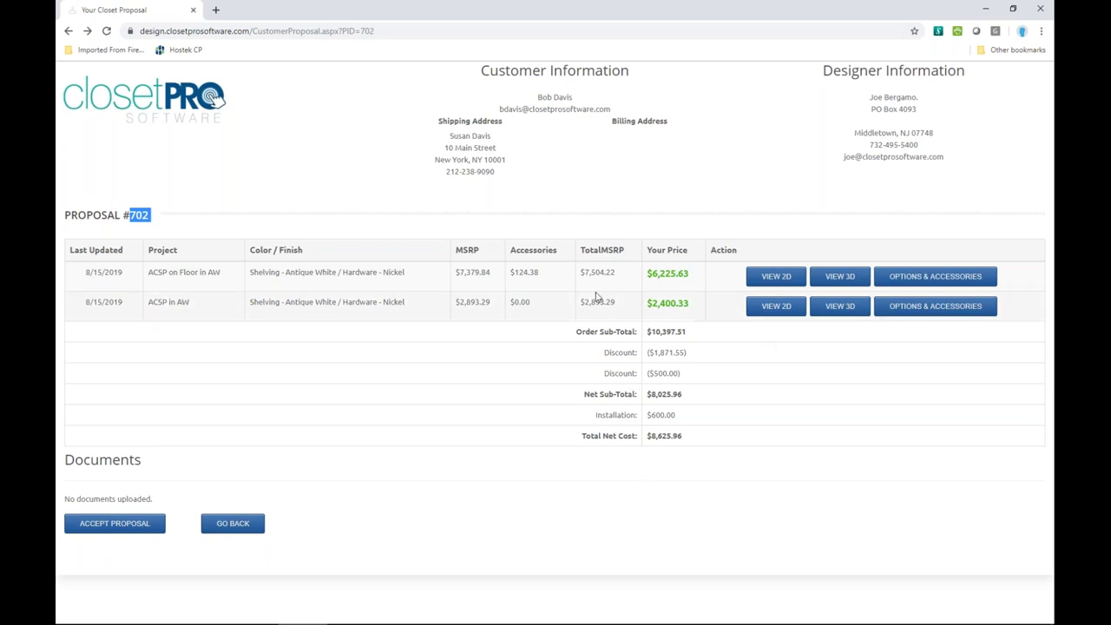
left_click(223, 31)
type("closetpro.closetprosoftware.com")
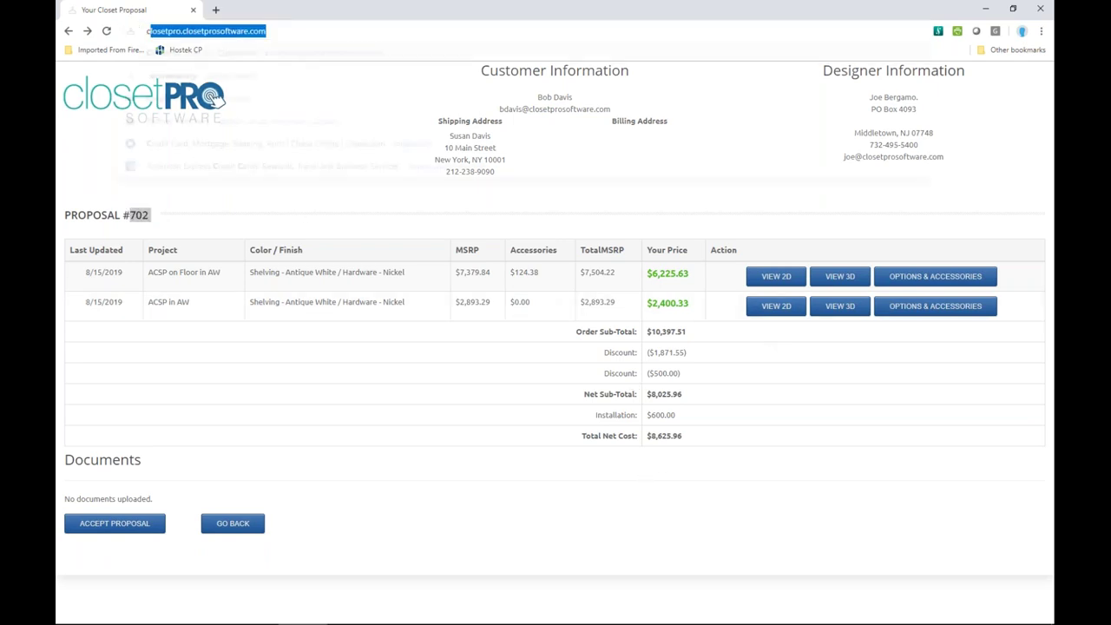
key("Return")
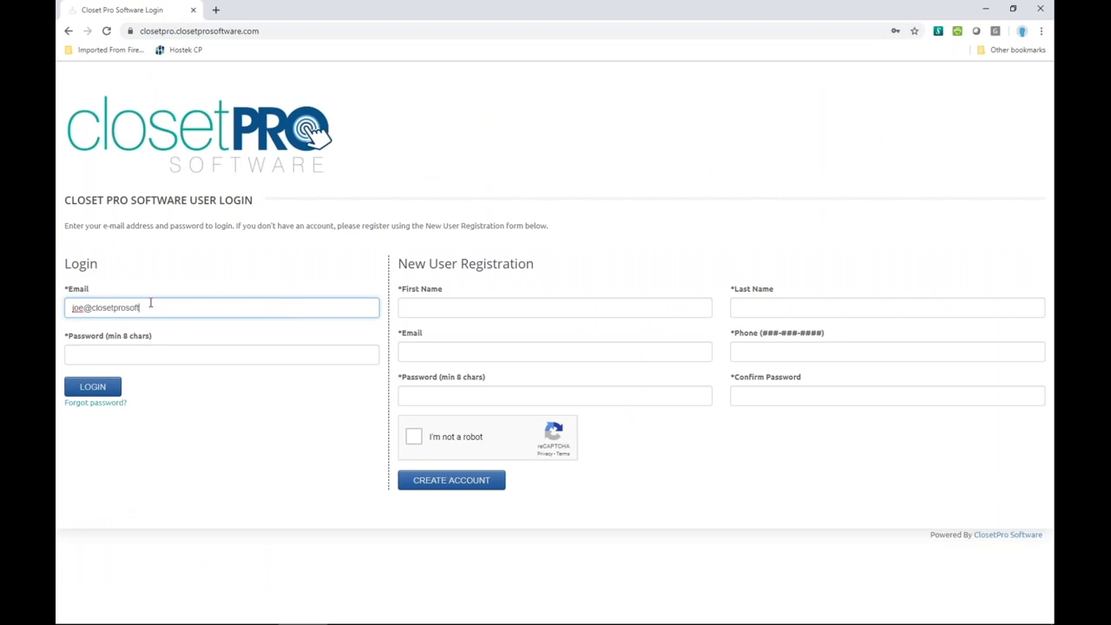
type("e.com")
left_click(159, 347)
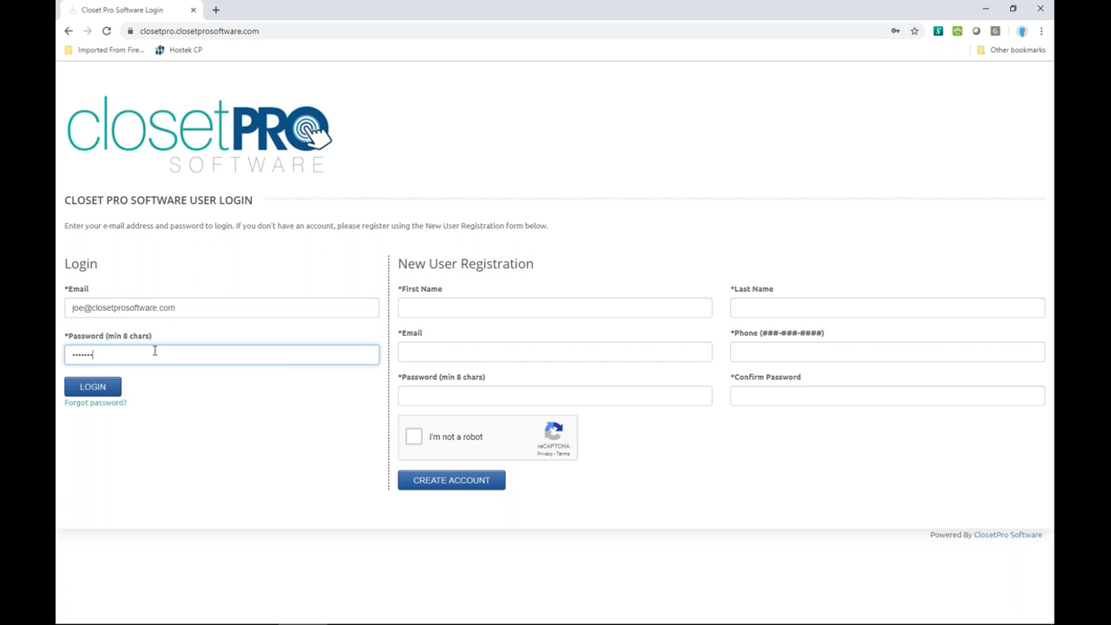
- Log in, open the customer's record, and download the PDF of proposal 671
left_click(92, 386)
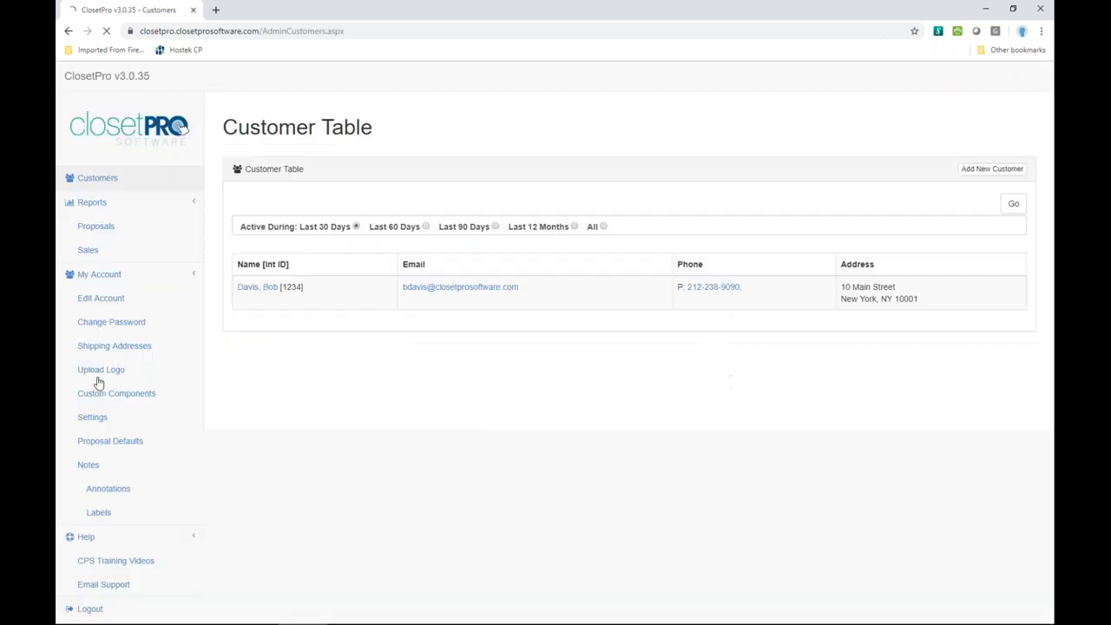
left_click(250, 316)
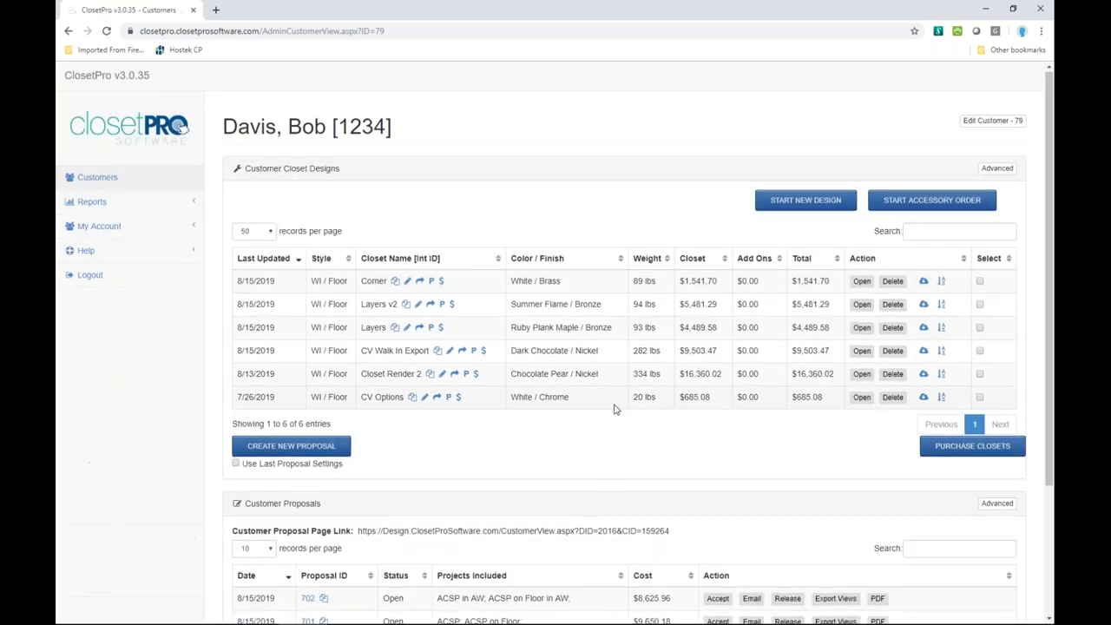
scroll(572, 421, "down", 3)
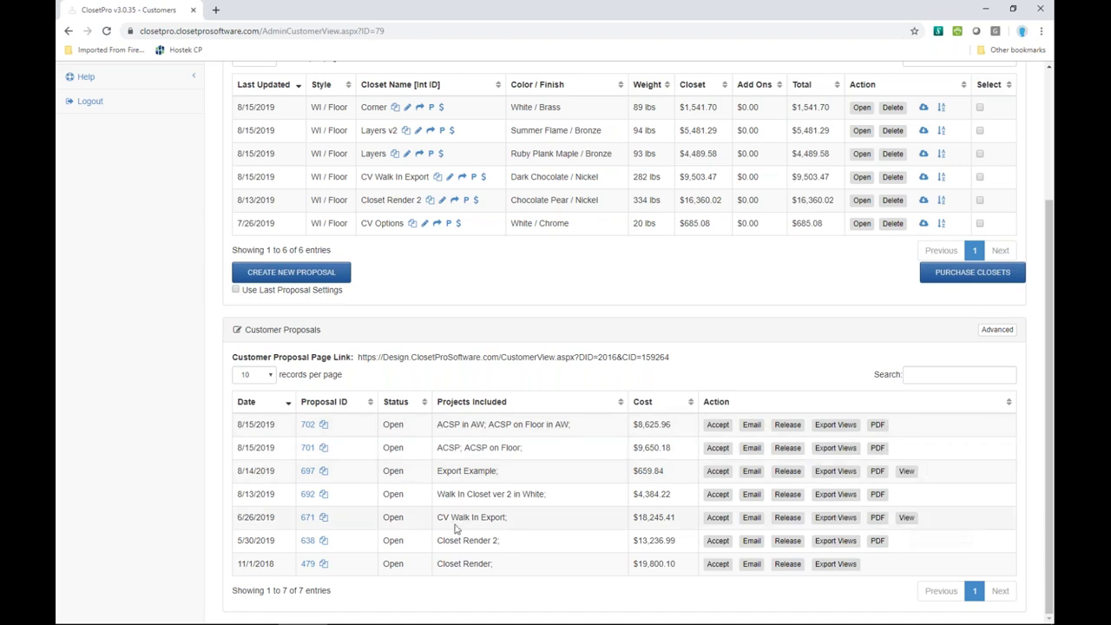
left_click(906, 518)
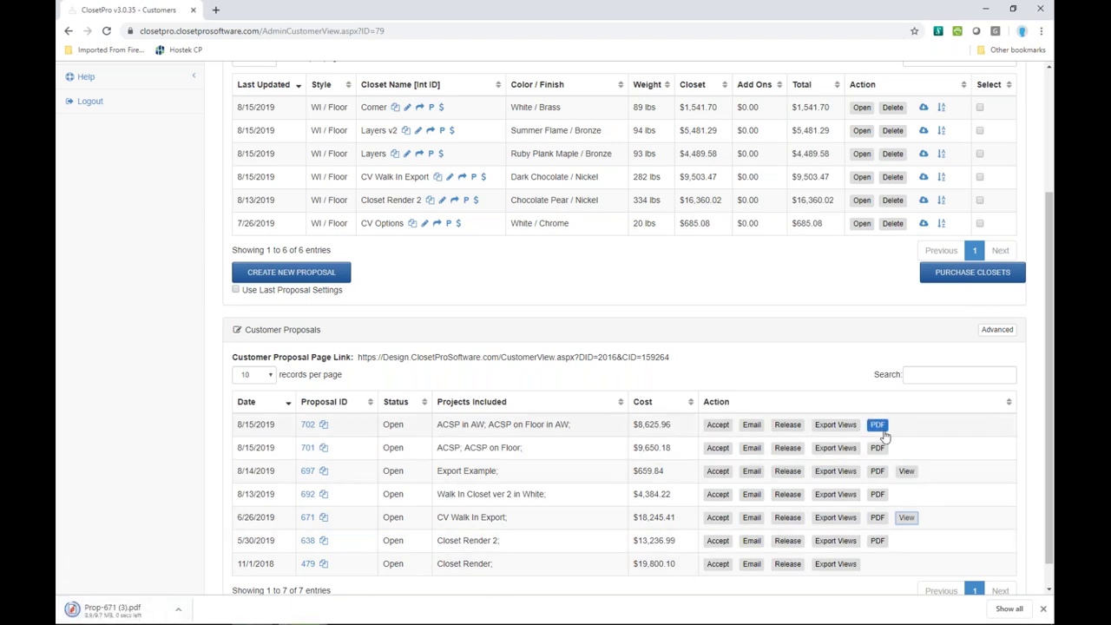
left_click(108, 611)
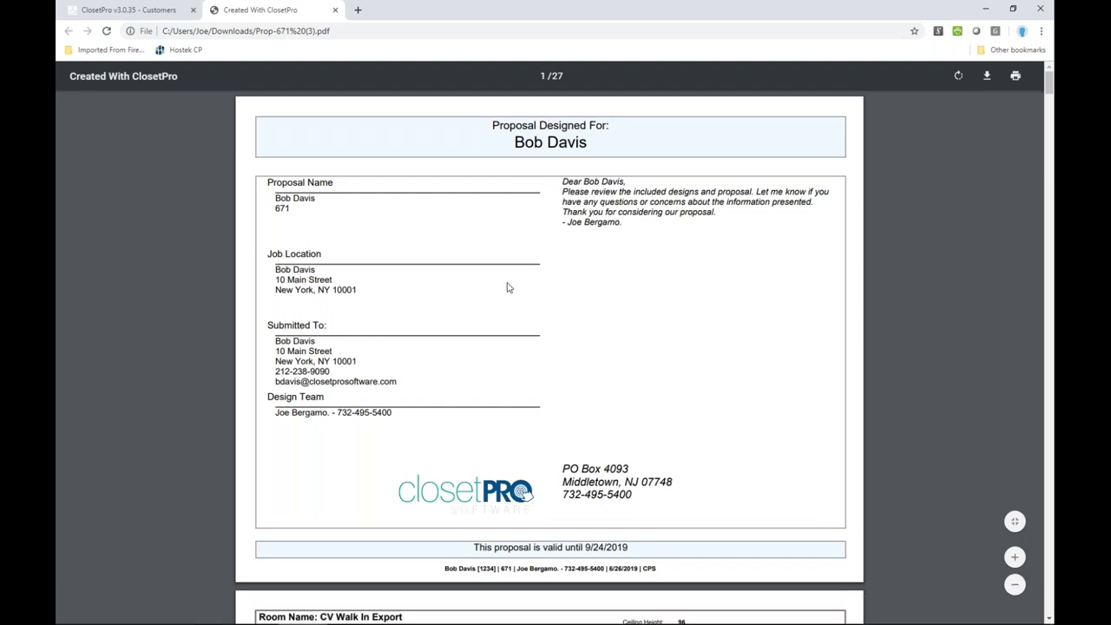
scroll(703, 443, "down", 6)
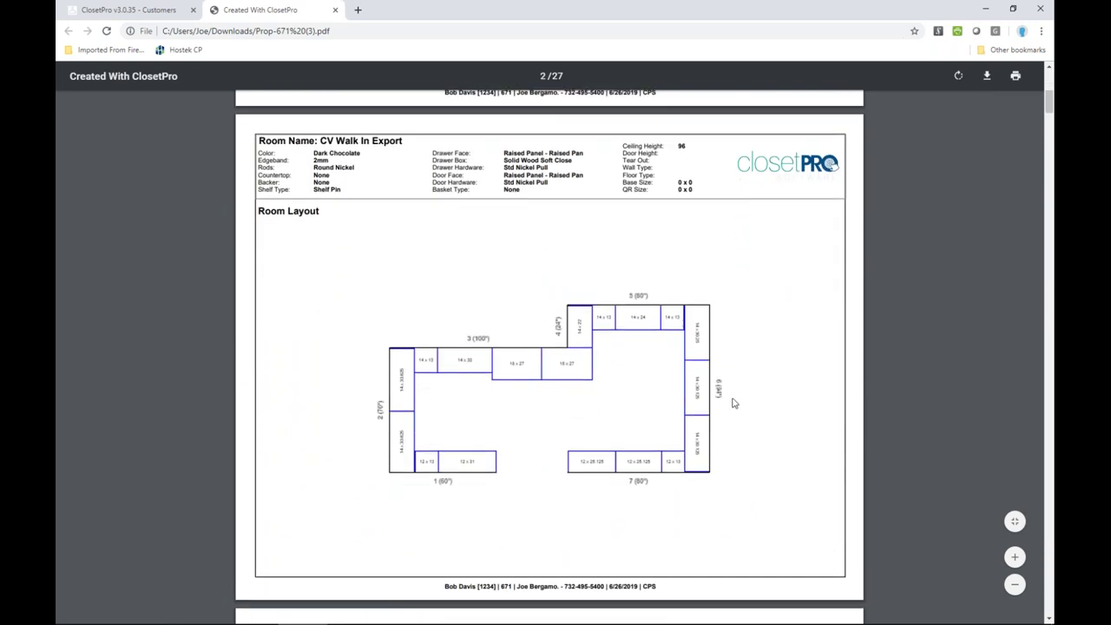
scroll(734, 402, "down", 8)
scroll(717, 410, "down", 15)
scroll(716, 411, "down", 15)
scroll(717, 410, "down", 15)
scroll(676, 368, "down", 15)
scroll(676, 367, "down", 5)
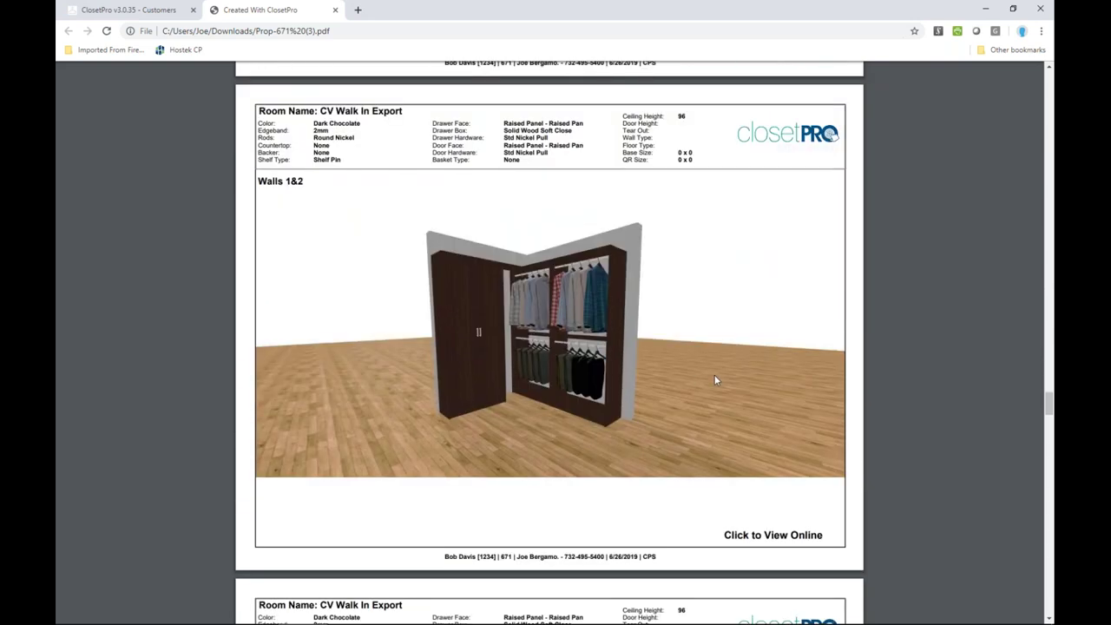
scroll(715, 380, "down", 10)
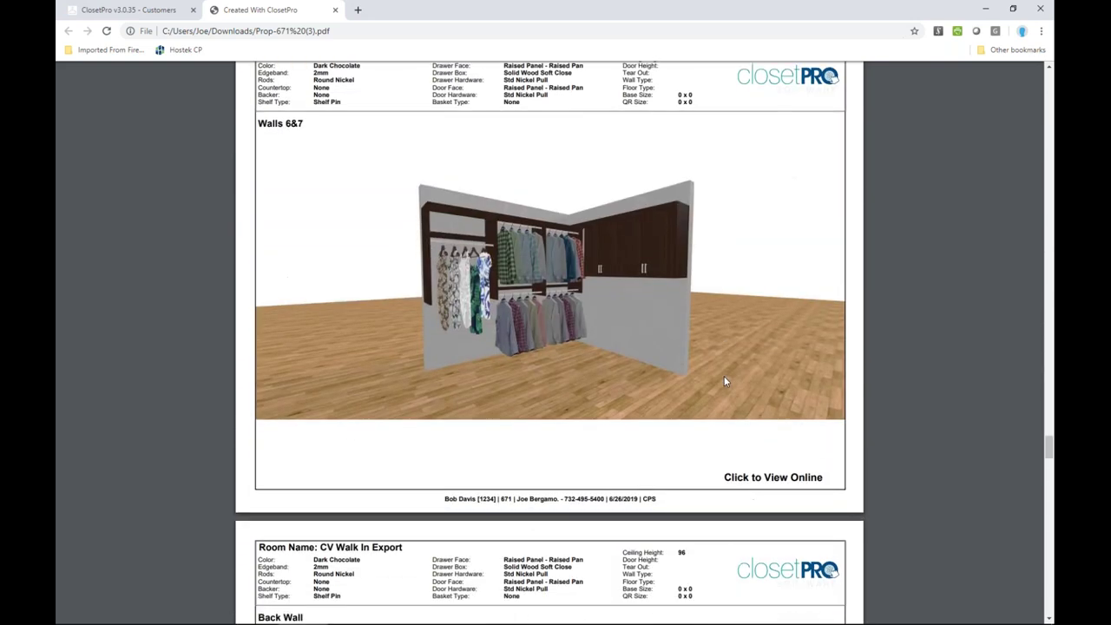
scroll(725, 382, "down", 5)
scroll(737, 291, "down", 10)
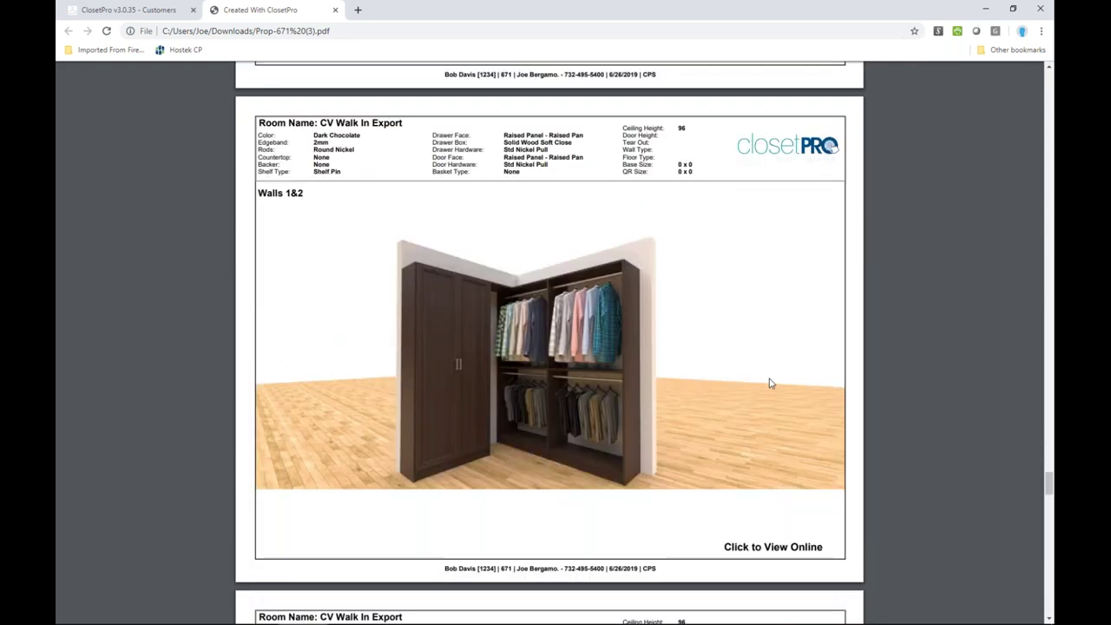
scroll(771, 385, "down", 6)
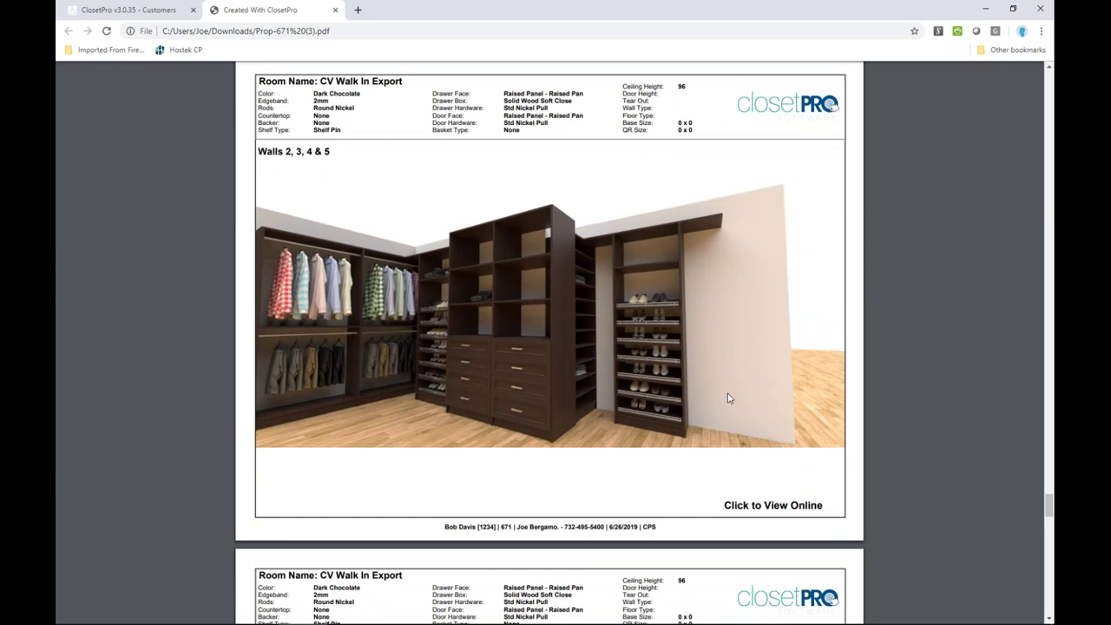
scroll(756, 386, "down", 7)
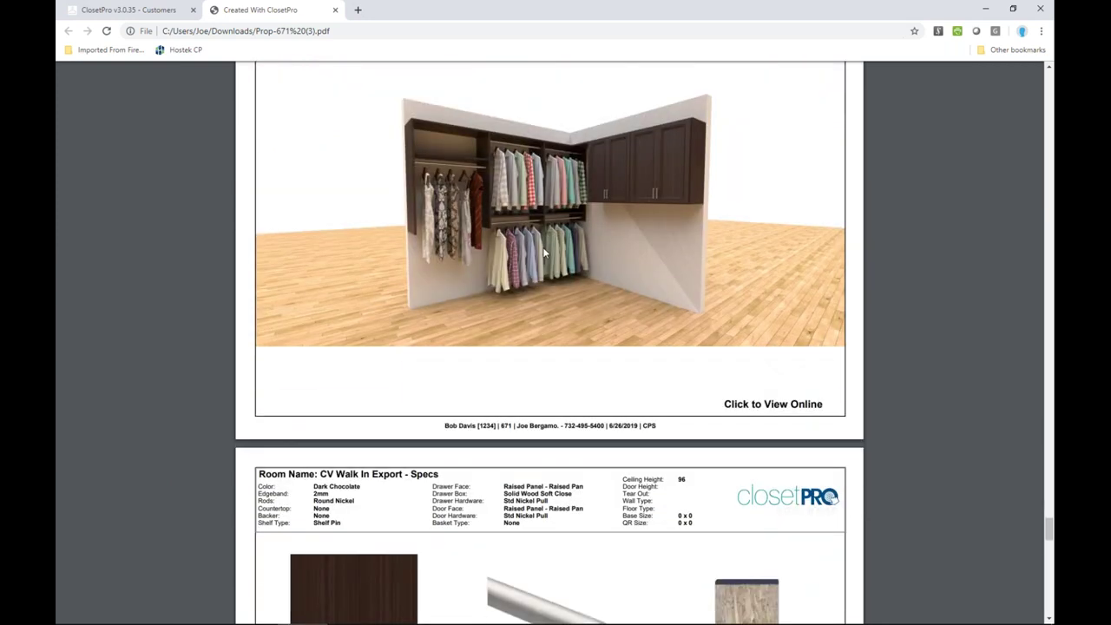
scroll(692, 275, "down", 5)
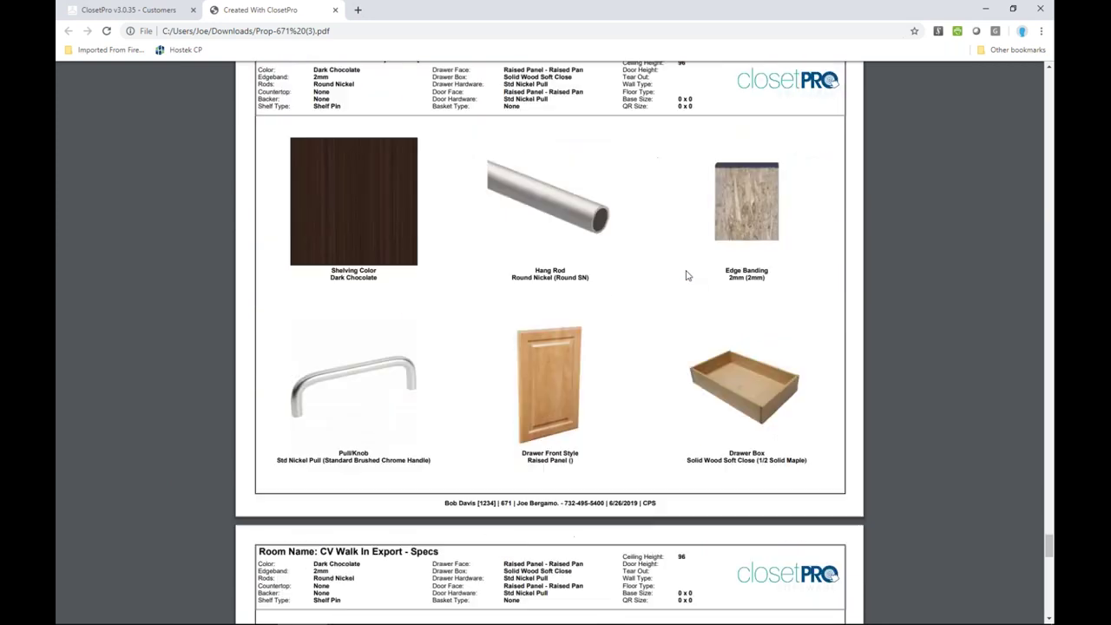
scroll(687, 275, "down", 2)
scroll(686, 276, "down", 14)
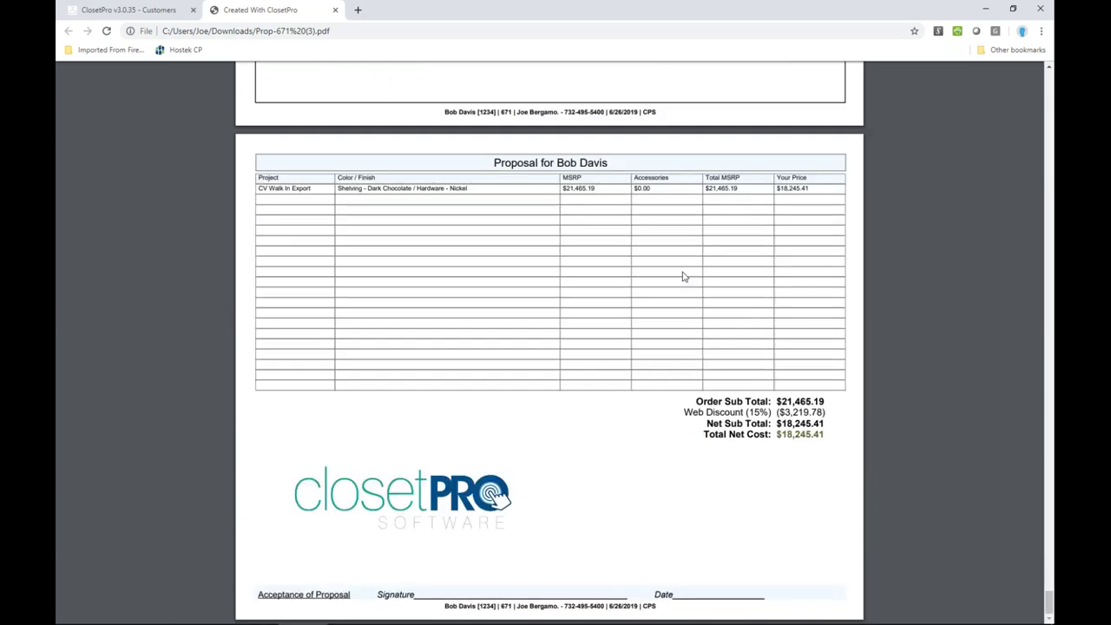
- Leave proposal 702's PDF, return to the customer page, and open Closet Render 2 in 3D
left_click(335, 10)
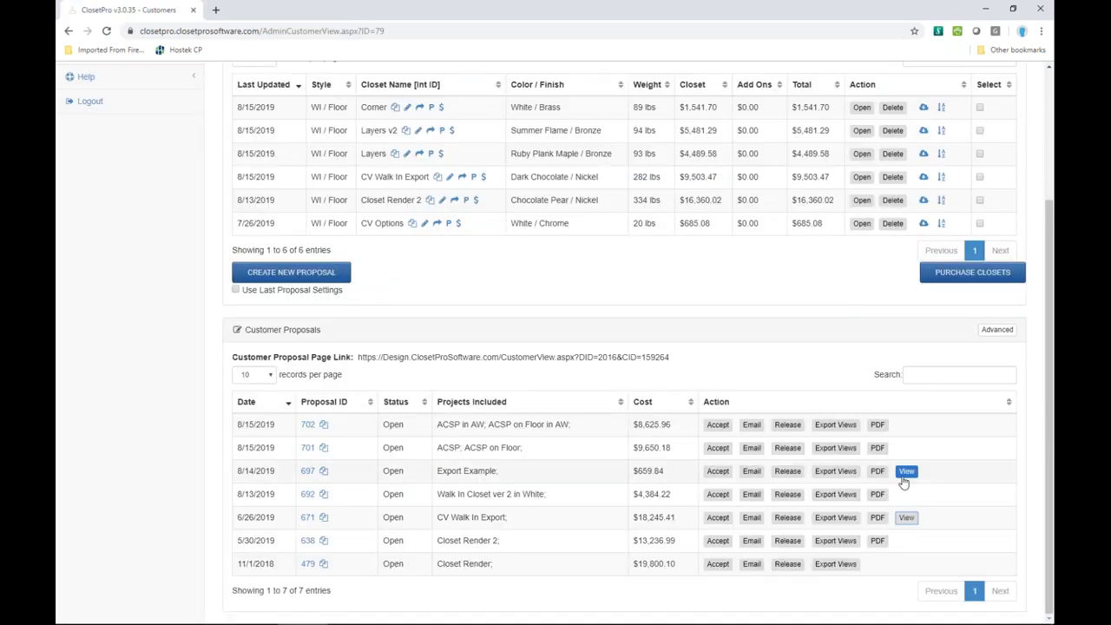
left_click(878, 424)
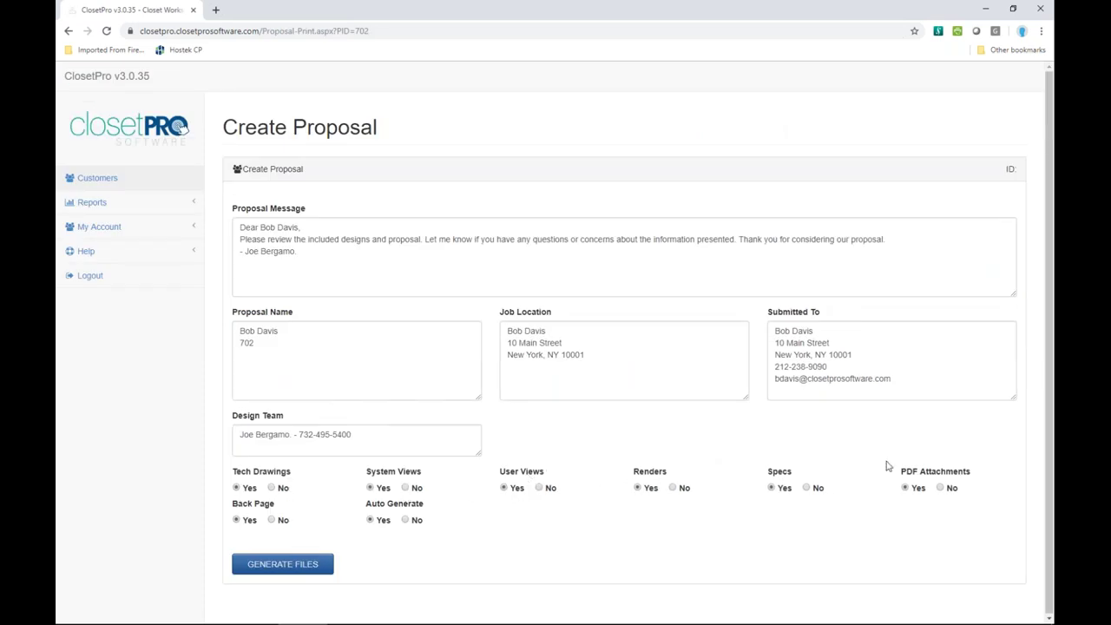
left_click(68, 33)
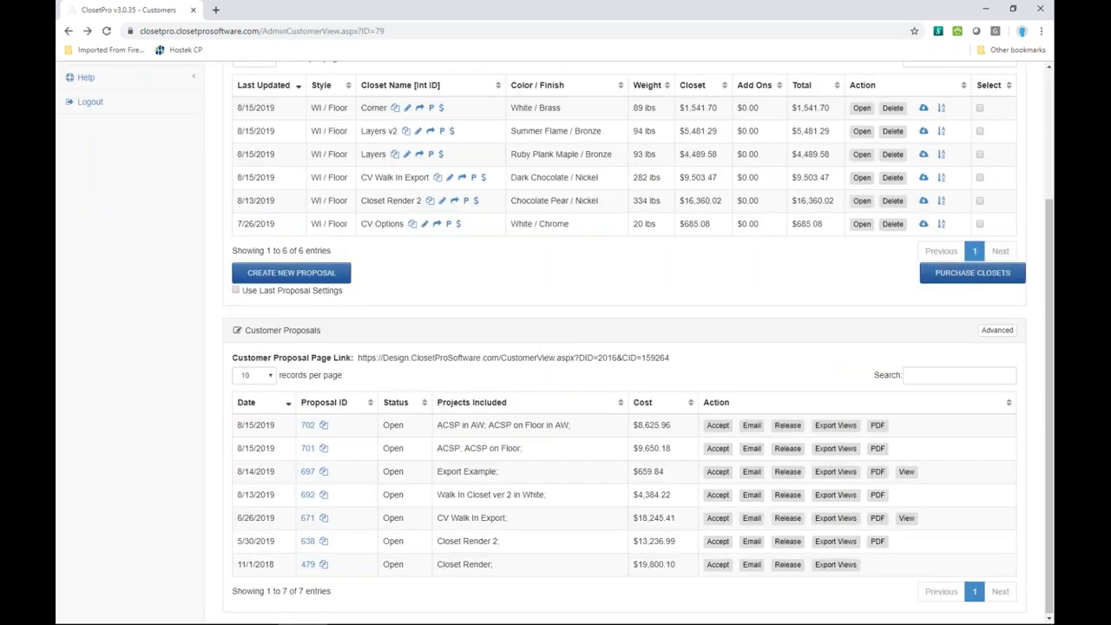
left_click(862, 200)
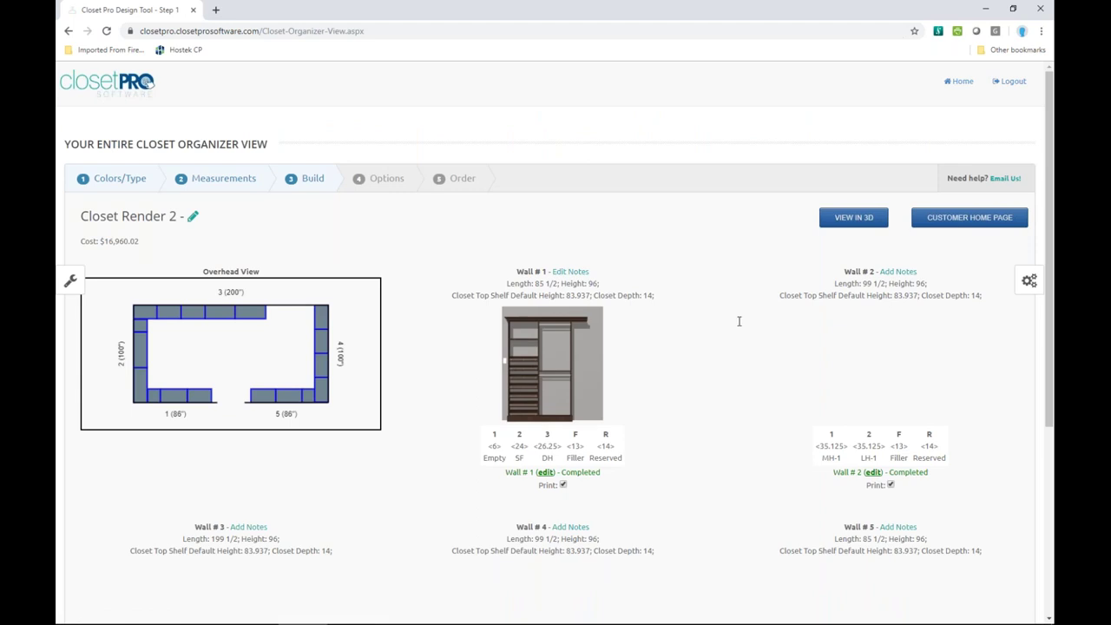
scroll(591, 409, "down", 2)
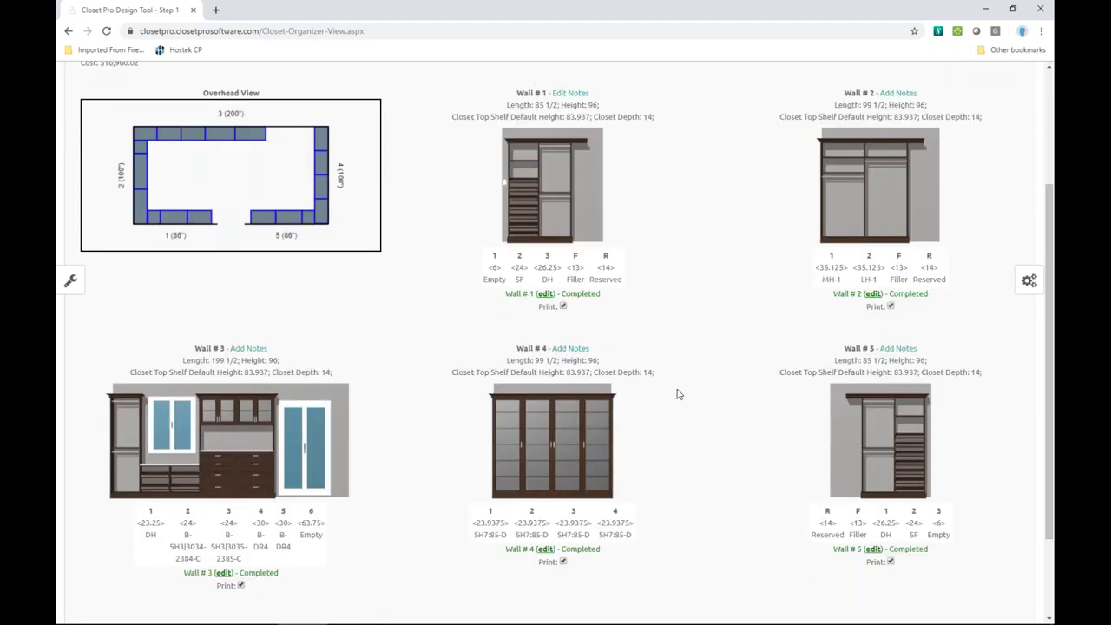
scroll(721, 373, "up", 2)
left_click(852, 158)
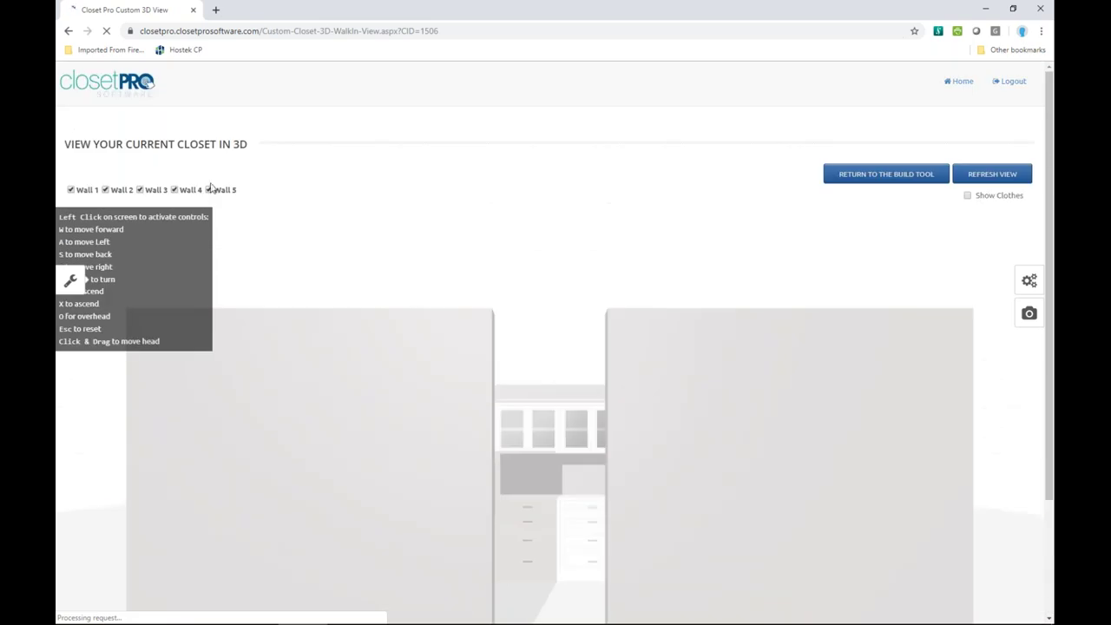
- Hide Walls 1 and 5, refresh the 3D view, and move the camera into the closet
left_click(209, 190)
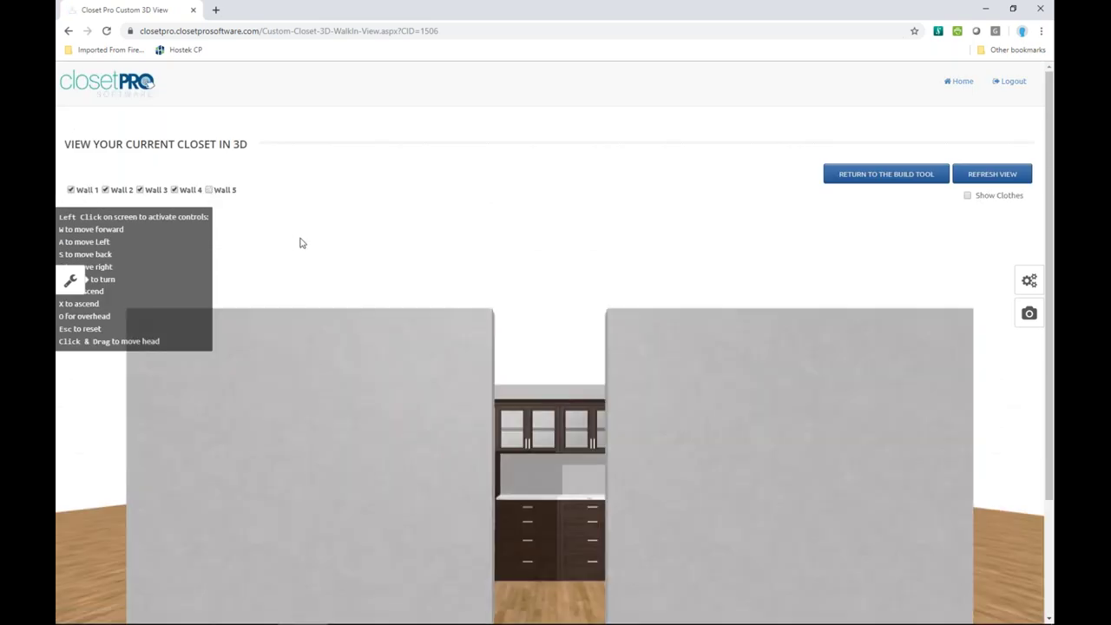
left_click(71, 190)
left_click(987, 180)
scroll(520, 365, "down", 2)
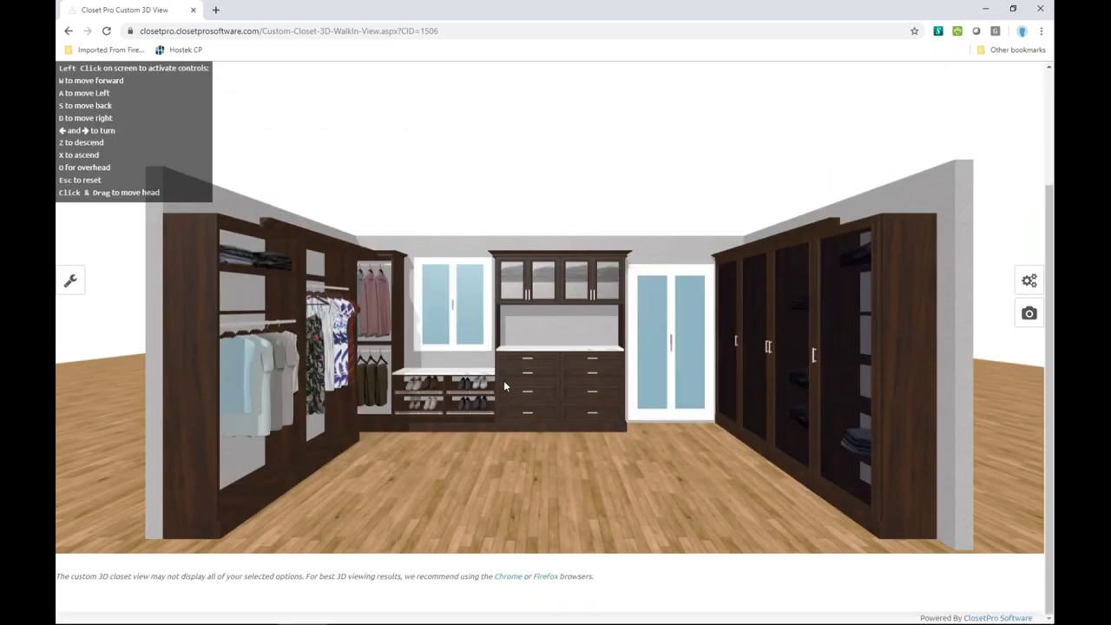
left_click(508, 388)
key("w")
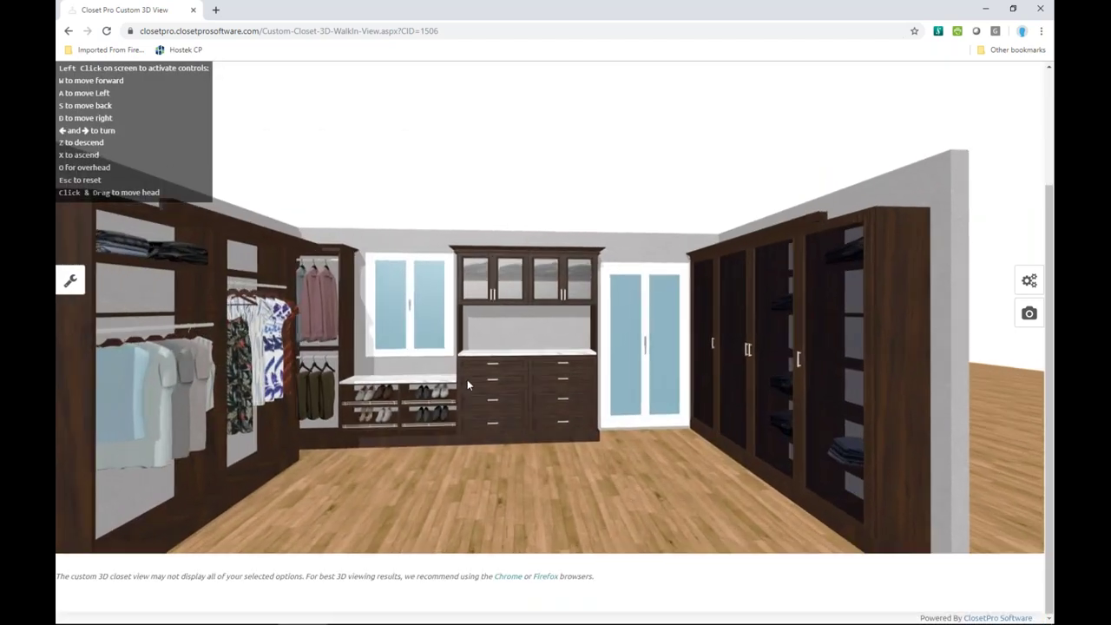
key("a")
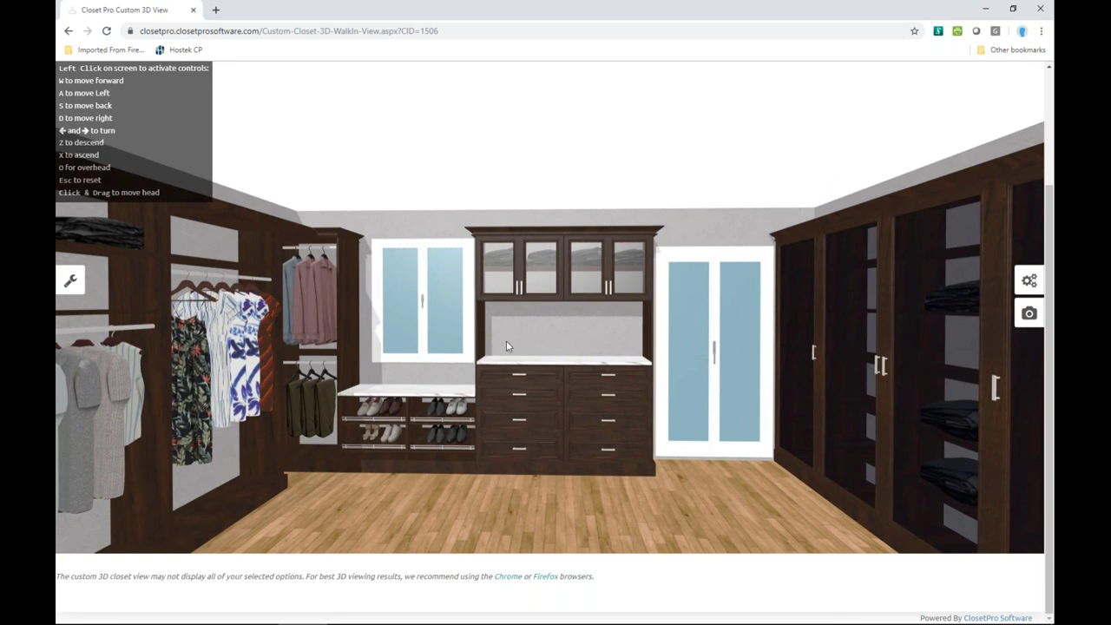
- Set up a Snap Shot render of the back wall and view the rendered image
left_click(1028, 314)
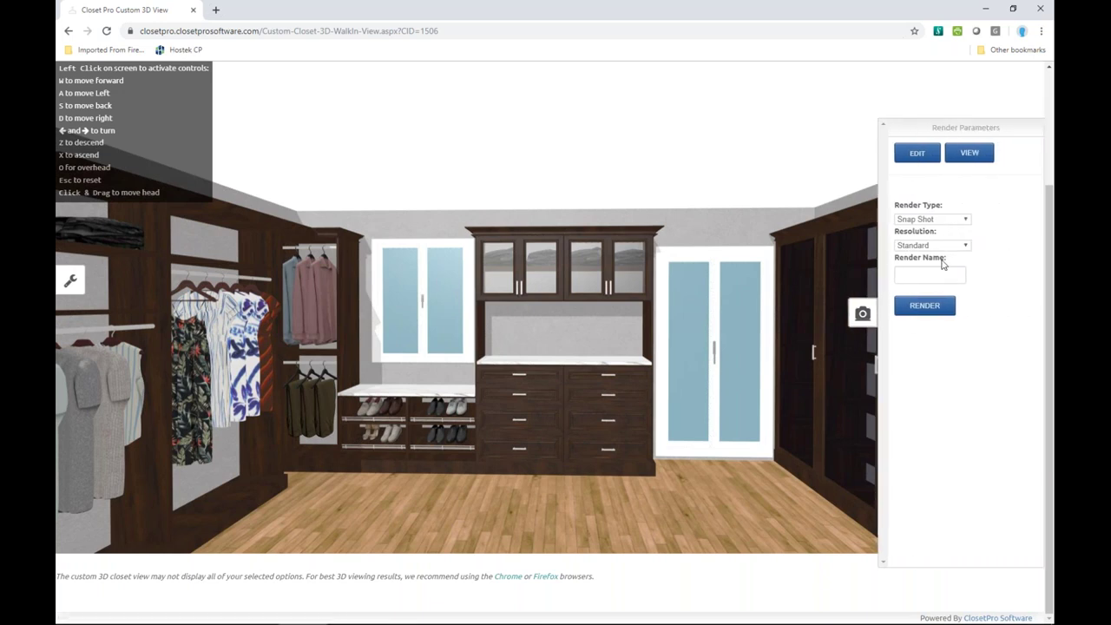
left_click(921, 272)
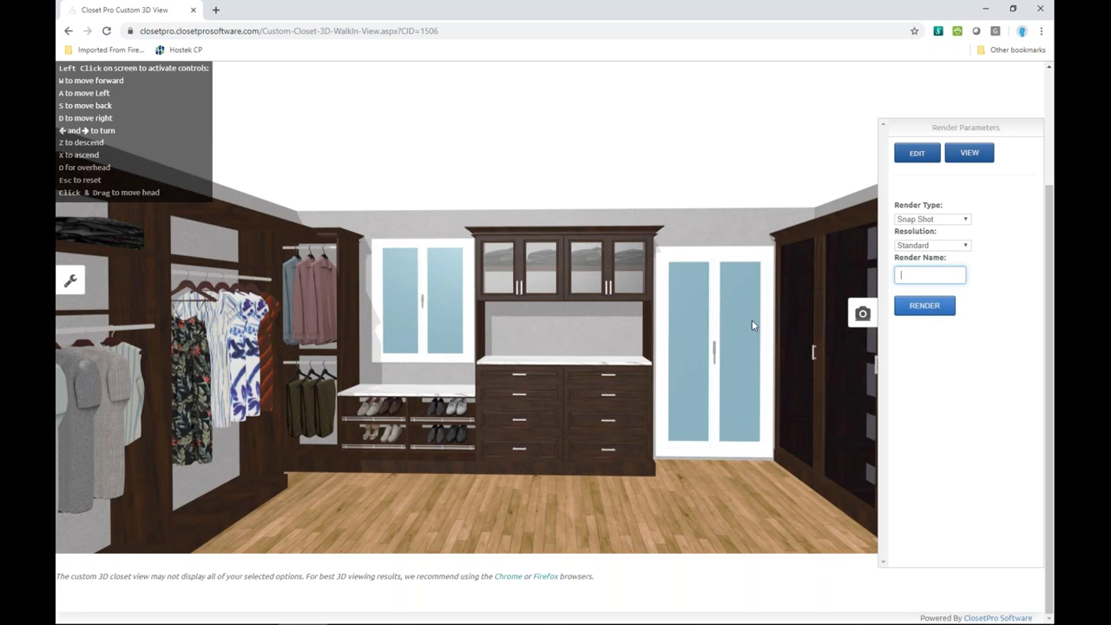
left_click(965, 221)
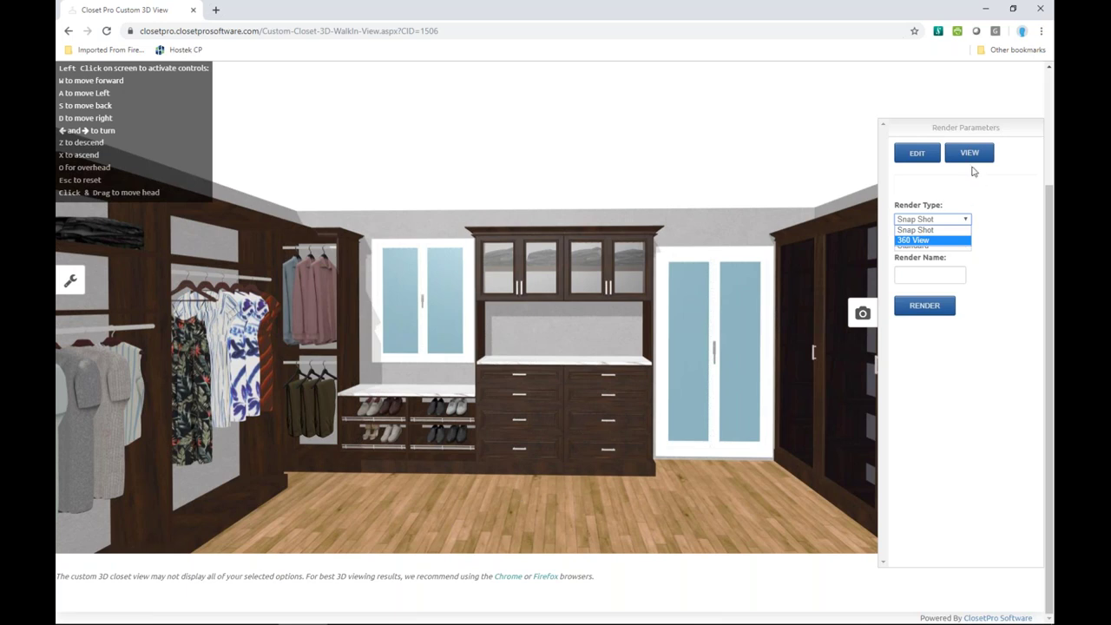
left_click_drag(525, 339, 516, 346)
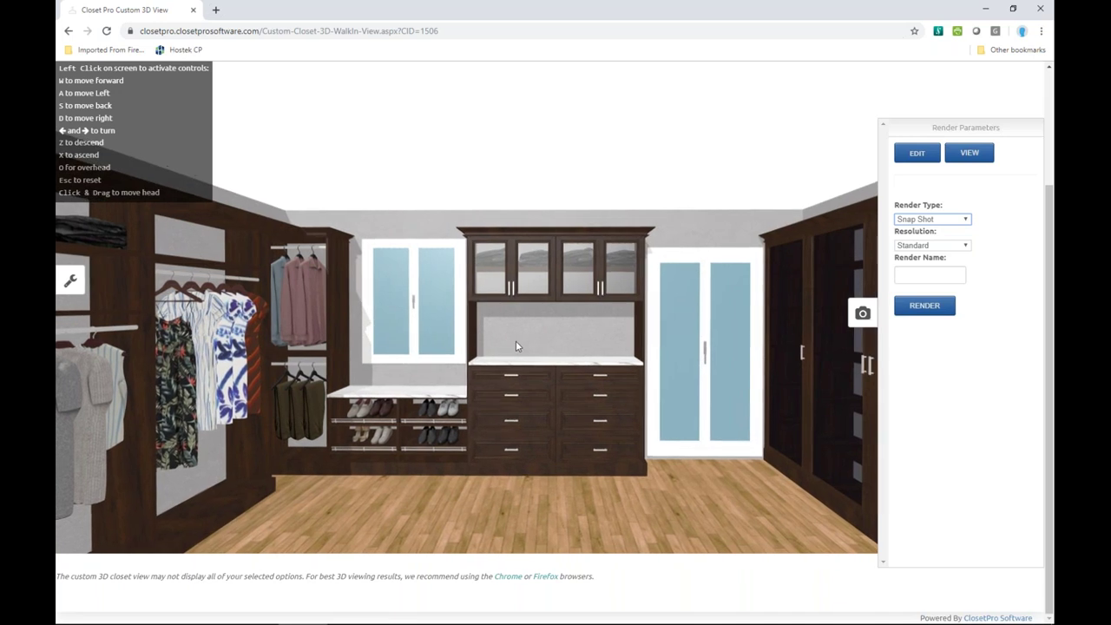
left_click(963, 158)
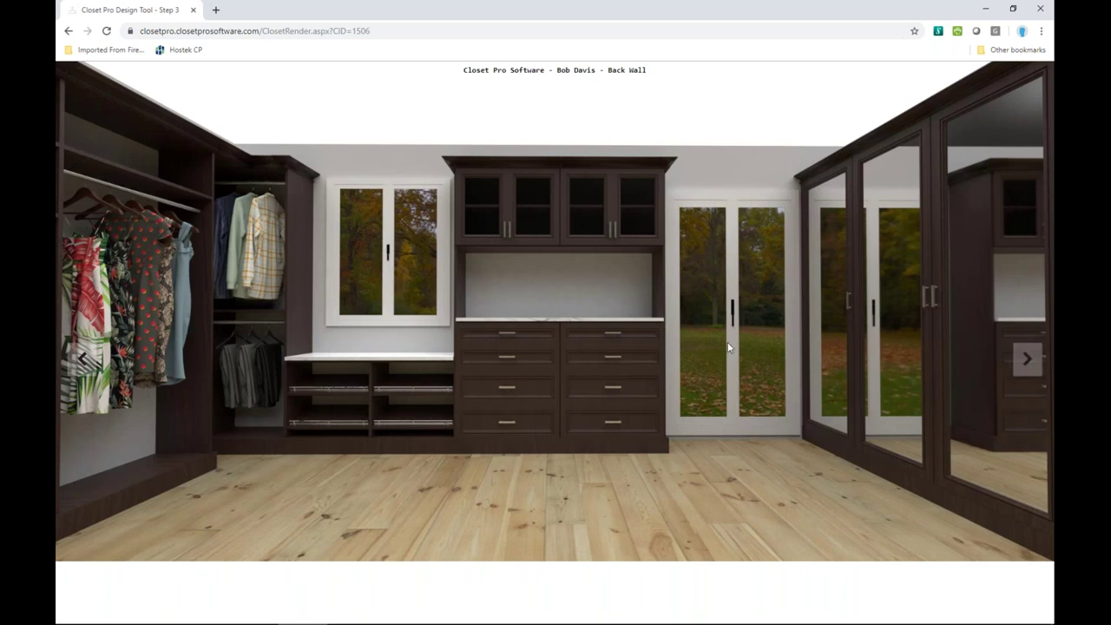
- Step through the left side, right side and 360 closet renders
left_click(1027, 359)
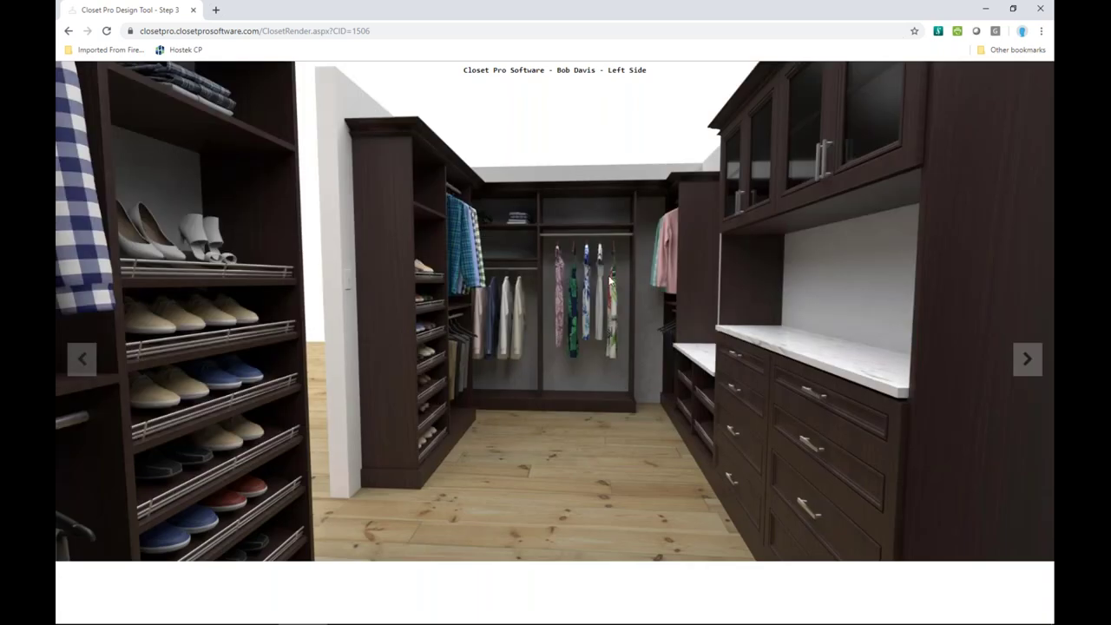
left_click(1027, 360)
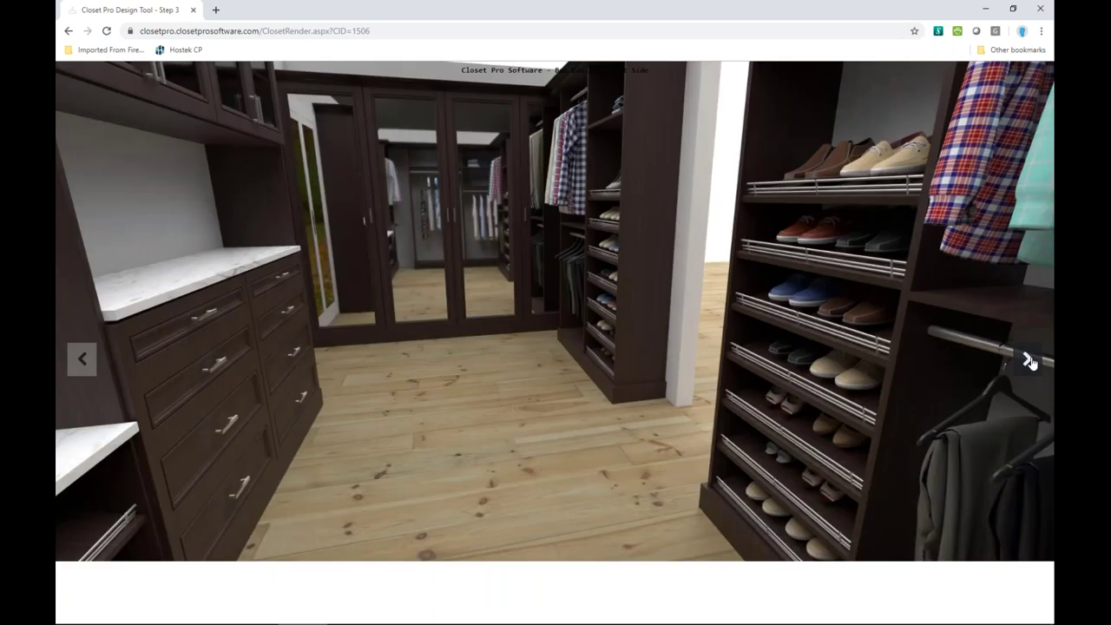
left_click(1029, 359)
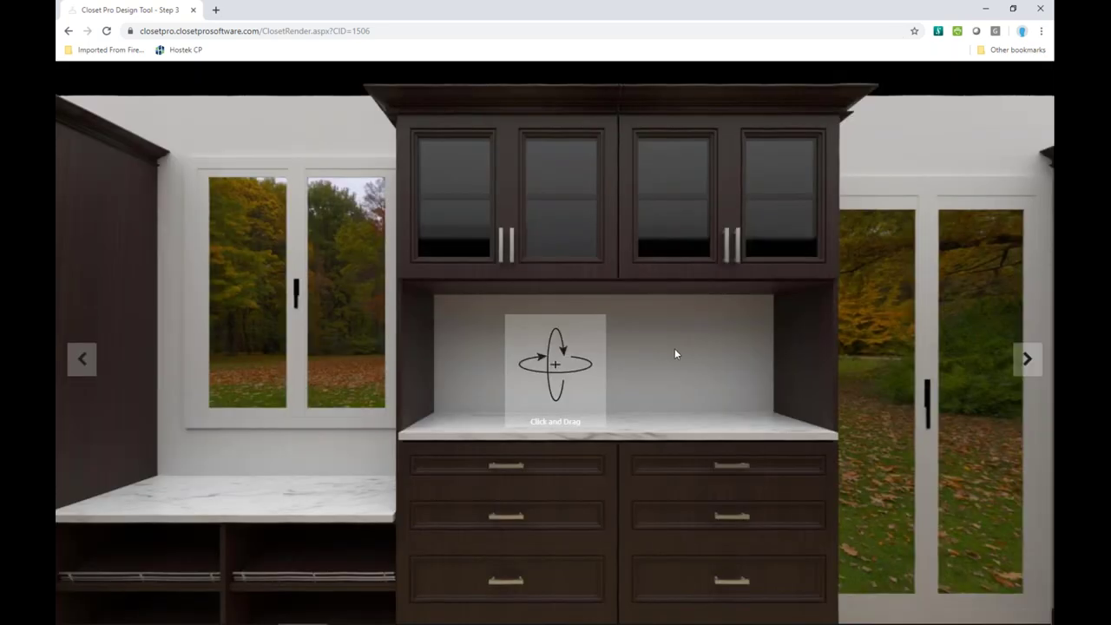
- Rotate the 360 render past wardrobe doors, shelves, doorway and dresser, then return to the 3D walk-in view
left_click_drag(734, 360, 547, 340)
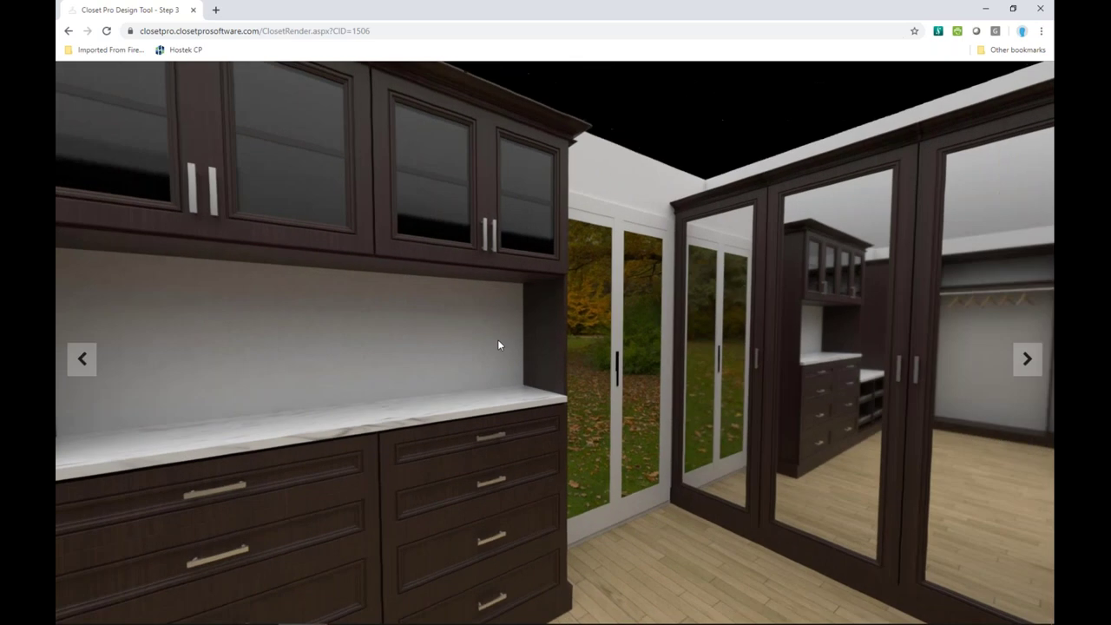
left_click_drag(816, 354, 444, 339)
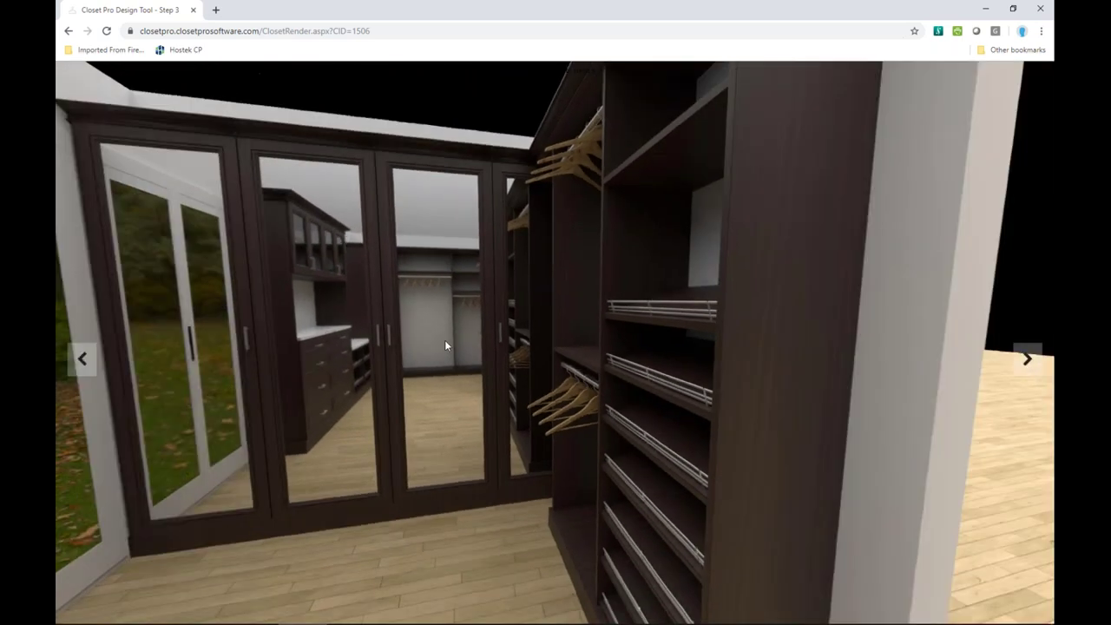
left_click_drag(789, 386, 526, 355)
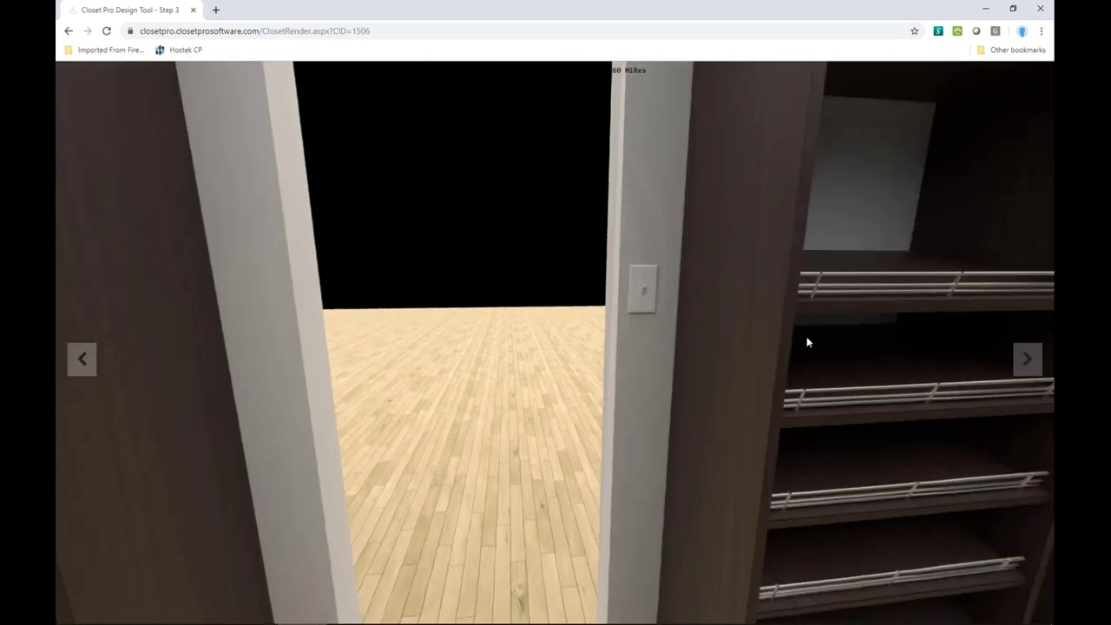
left_click_drag(755, 344, 528, 355)
left_click_drag(875, 358, 596, 353)
left_click_drag(962, 367, 599, 335)
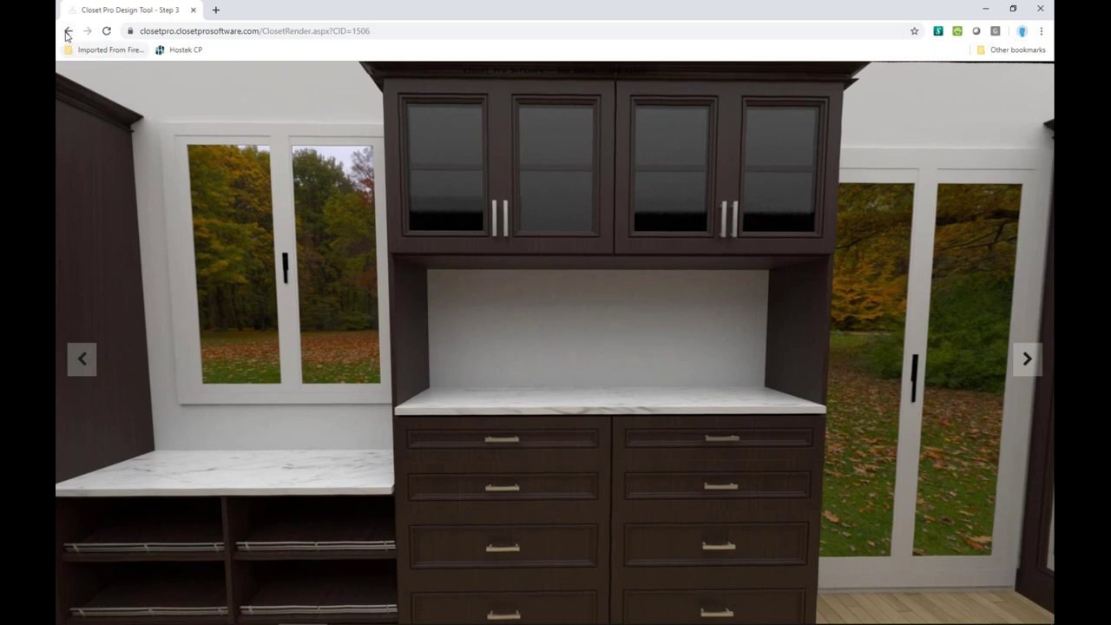
left_click(68, 32)
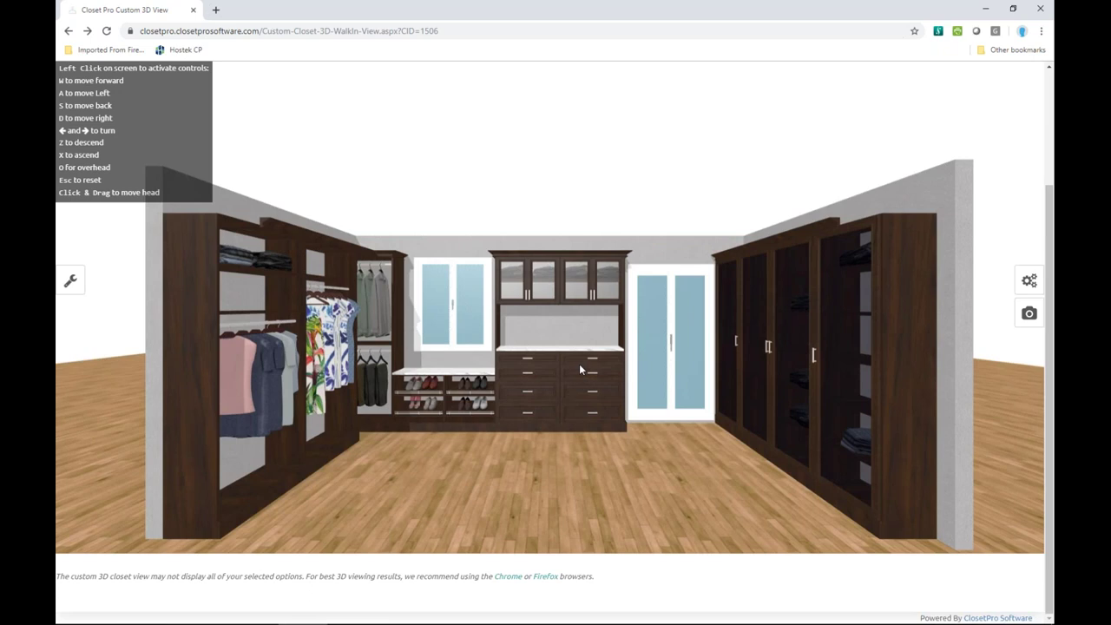
- Go back to the customer's home page and open the CV Walk In Export design
left_click(68, 30)
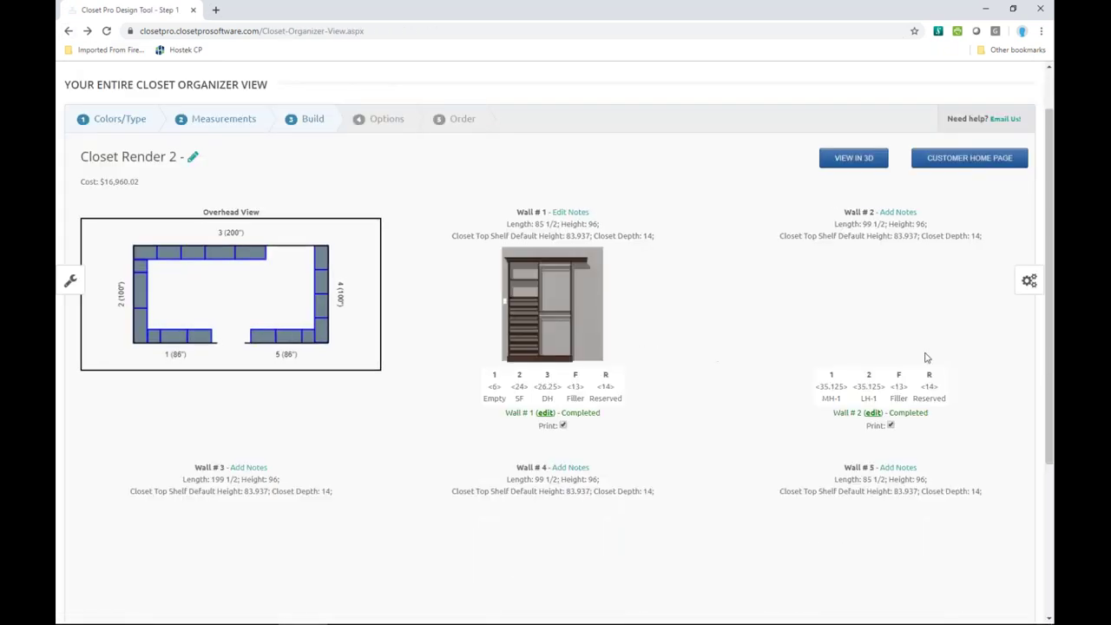
left_click(954, 160)
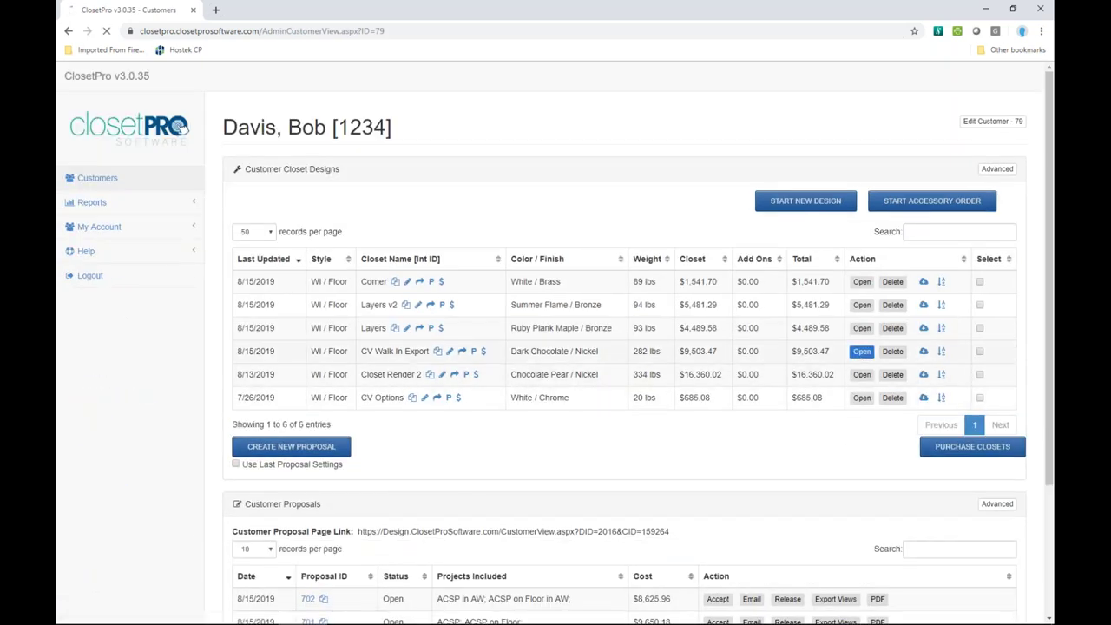
left_click(862, 351)
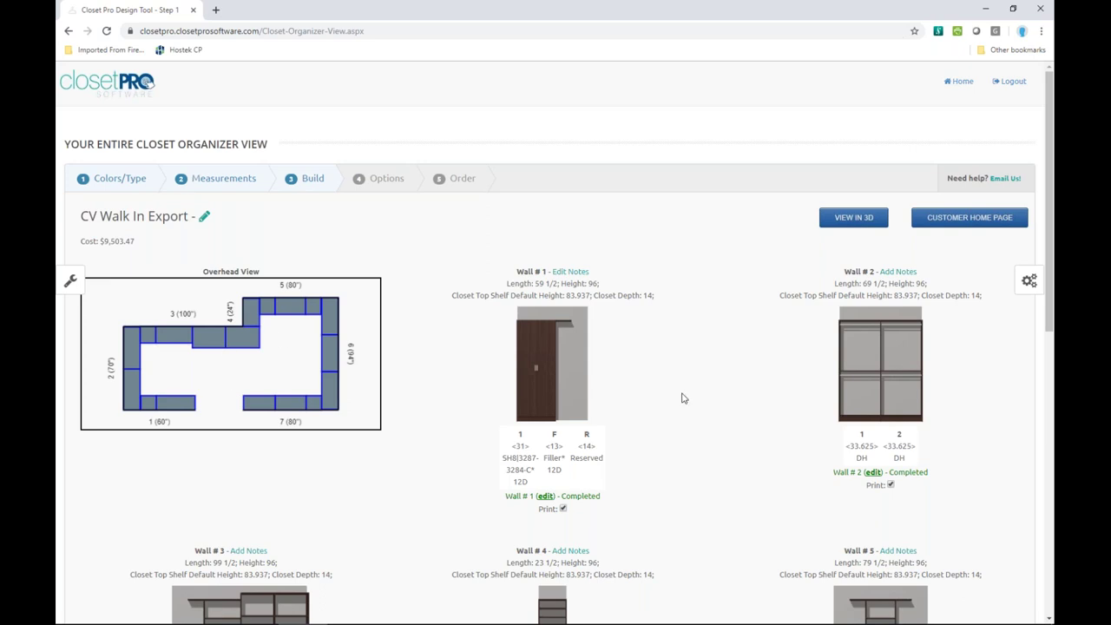
- Scroll through the design's seven walls, return to the customer's home page and log out
scroll(682, 398, "down", 2)
scroll(547, 465, "down", 3)
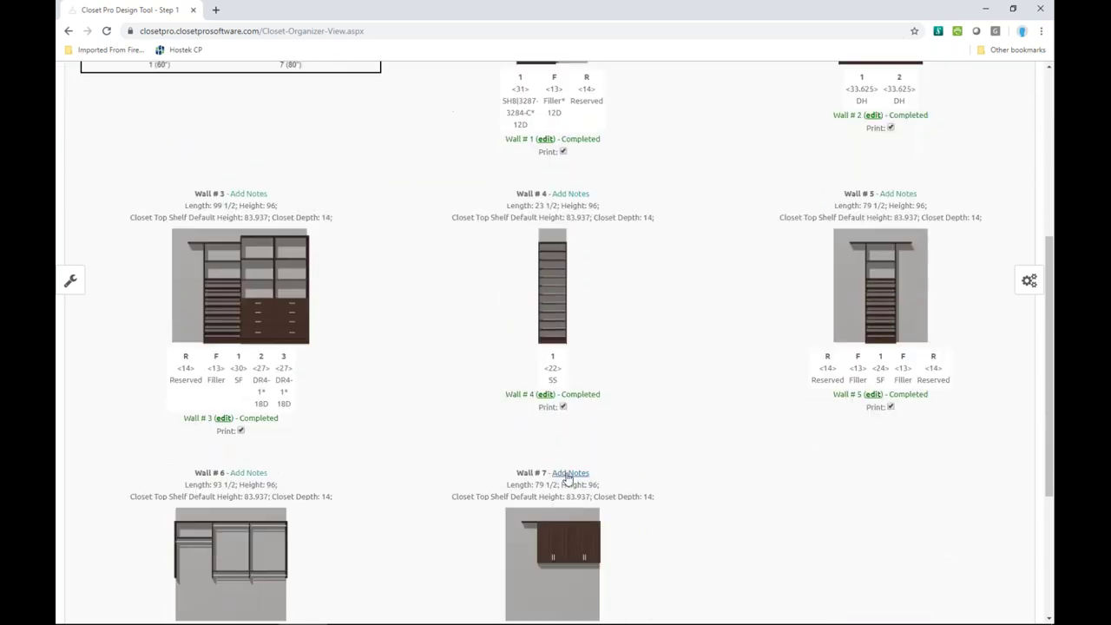
scroll(647, 373, "up", 4)
scroll(654, 339, "up", 2)
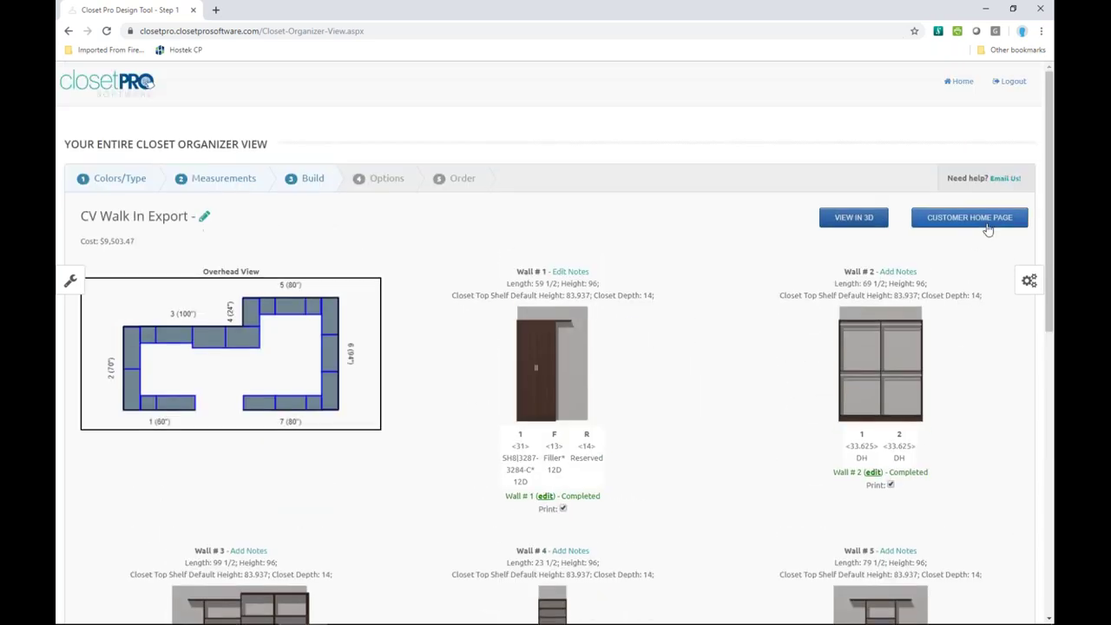
left_click(970, 219)
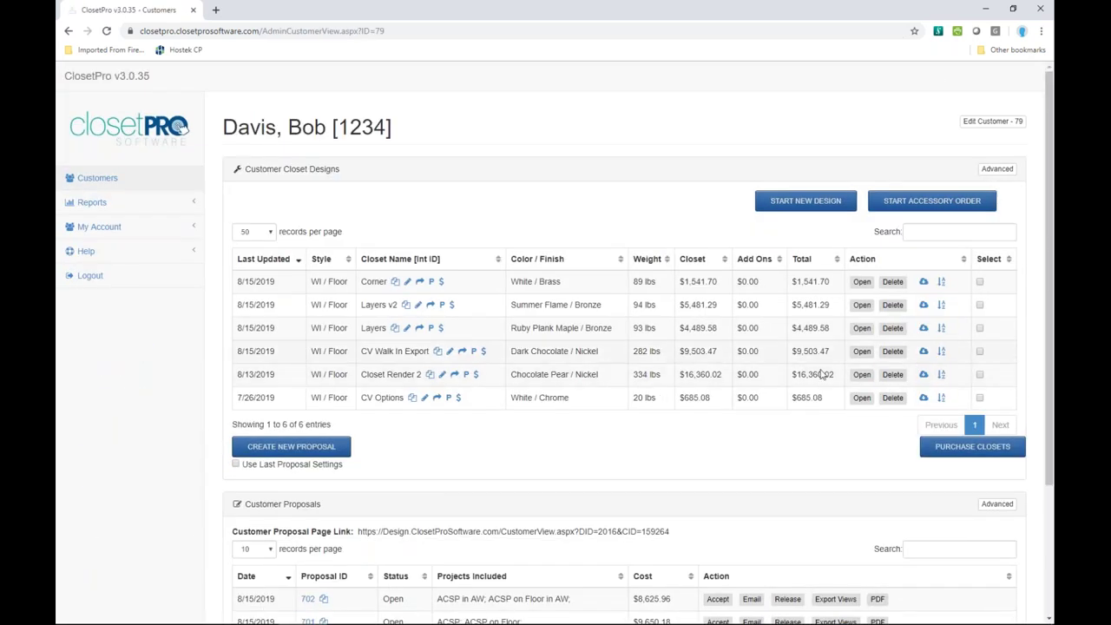
left_click(95, 274)
- Sign back in using the saved company account login
double_click(77, 308)
type("info")
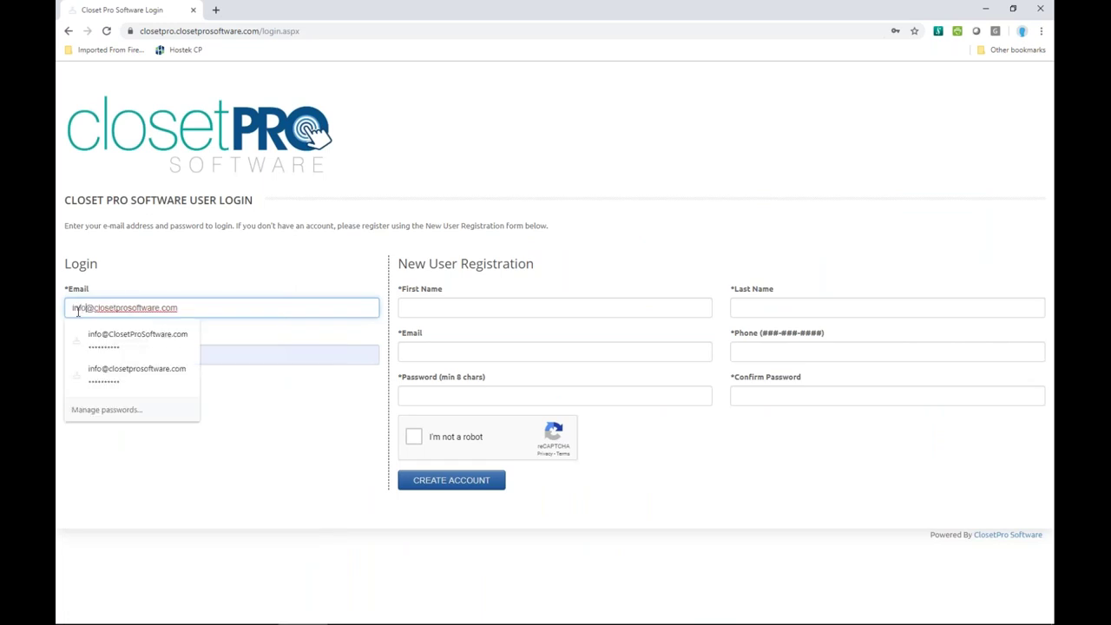
key("Tab")
left_click(91, 385)
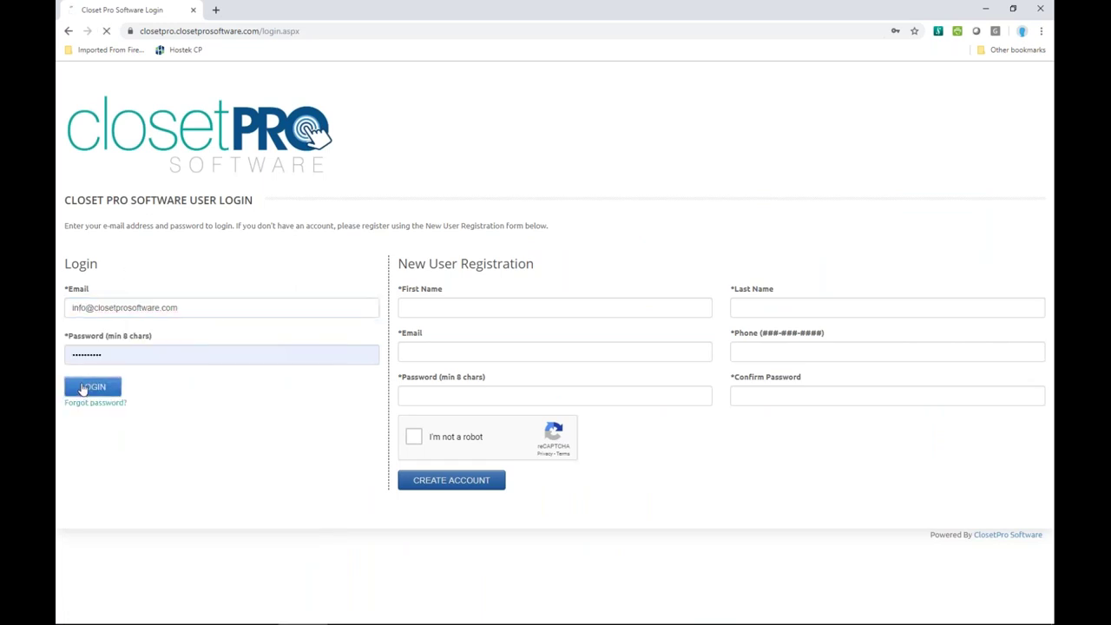
- Go from Users to the customer's designs, export CV Walk In Export as CV11, and switch to Cabinet Vision
left_click(87, 189)
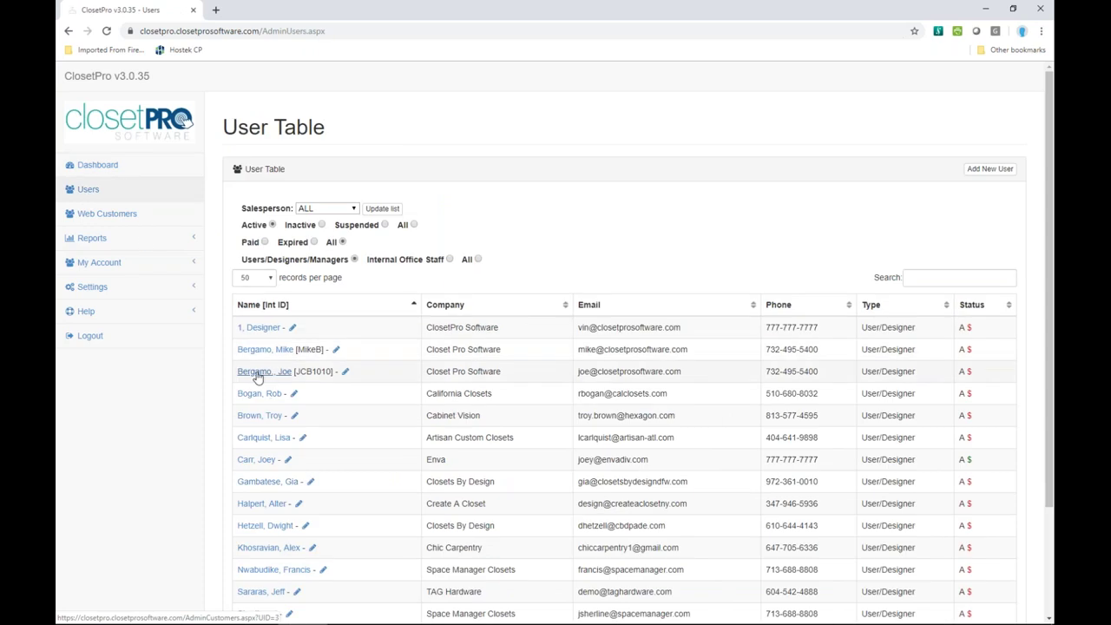
left_click(258, 376)
left_click(263, 312)
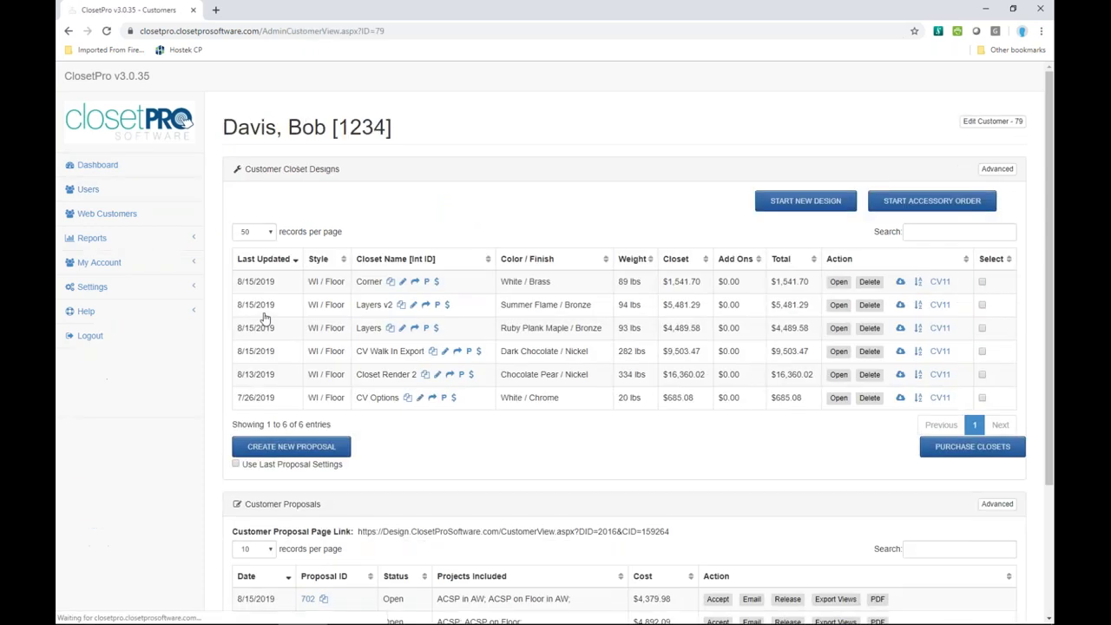
left_click(940, 352)
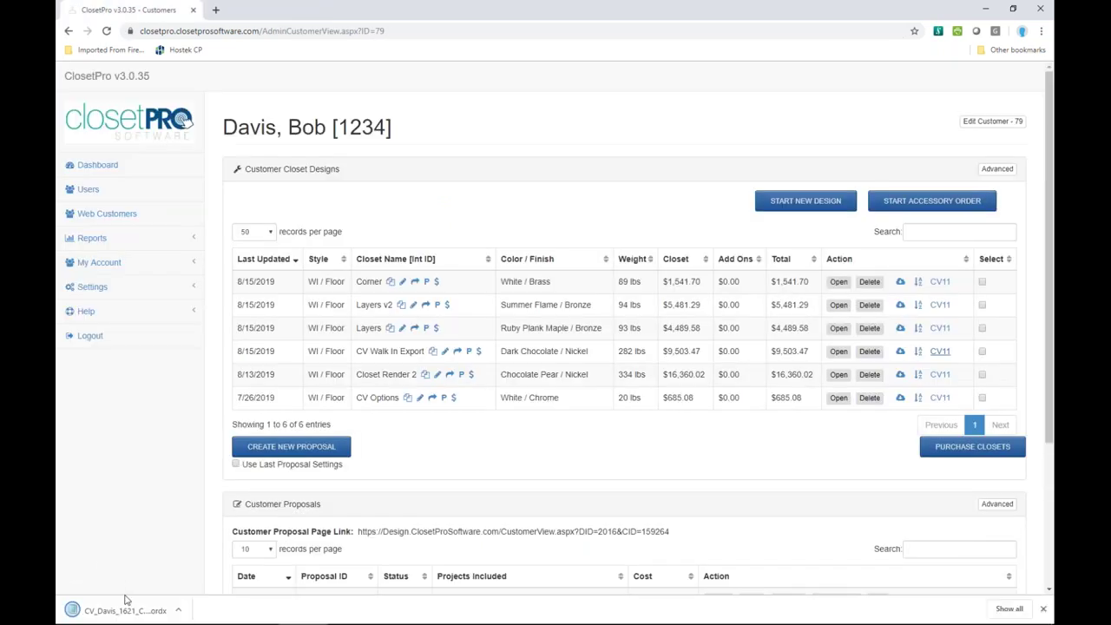
mouse_move(464, 620)
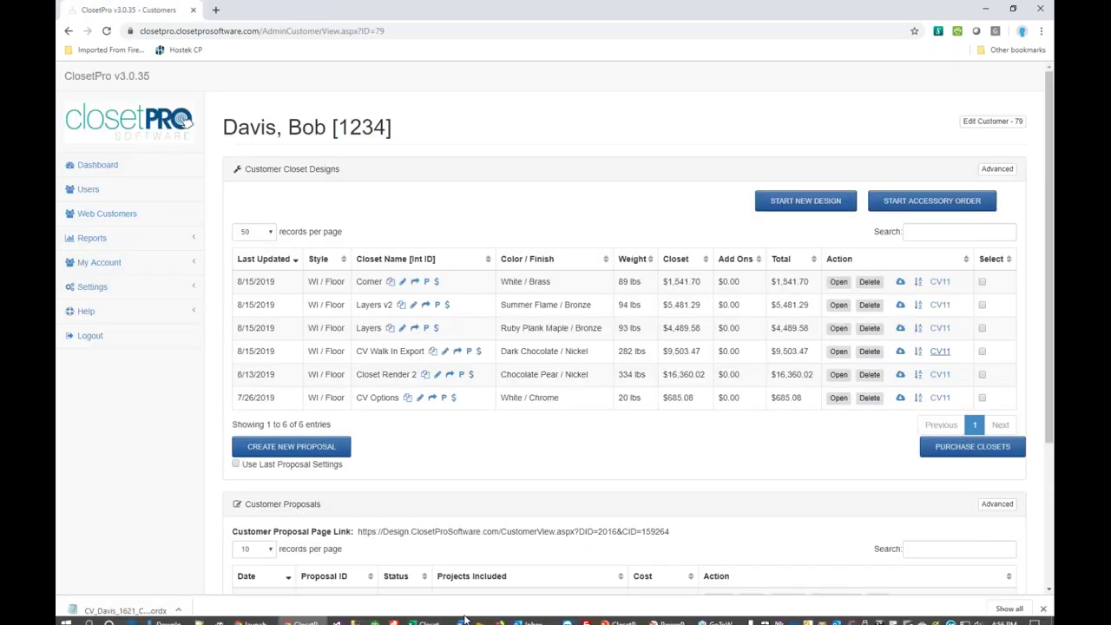
left_click(1006, 618)
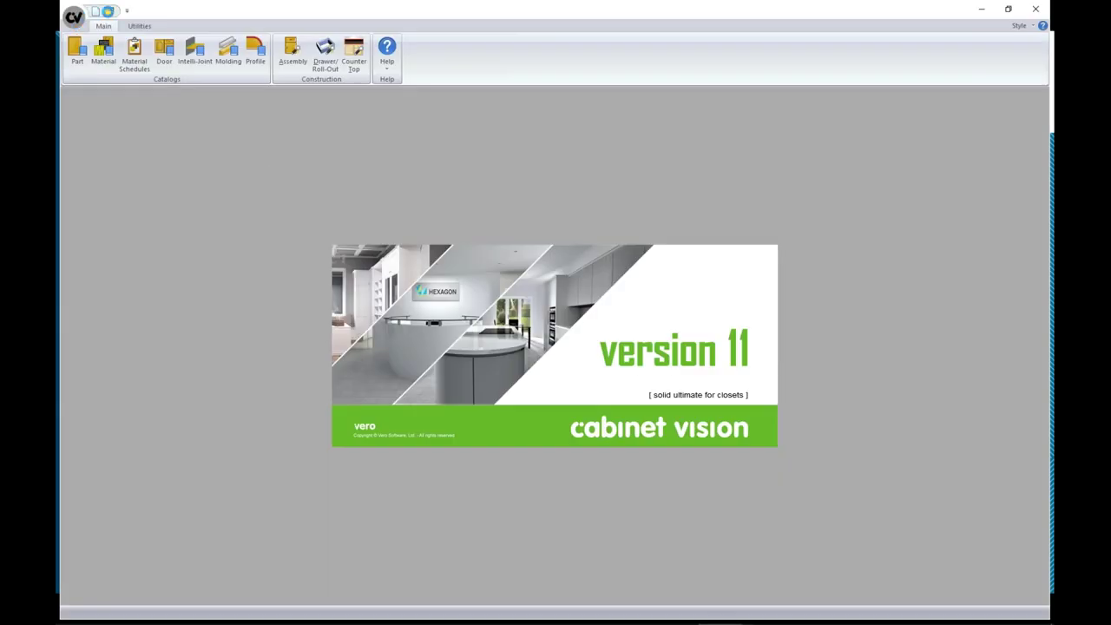
- Open the newest CV-Walk-In-Export file from Downloads with the XML Order Entry Files (*.ordx) filter
left_click(108, 12)
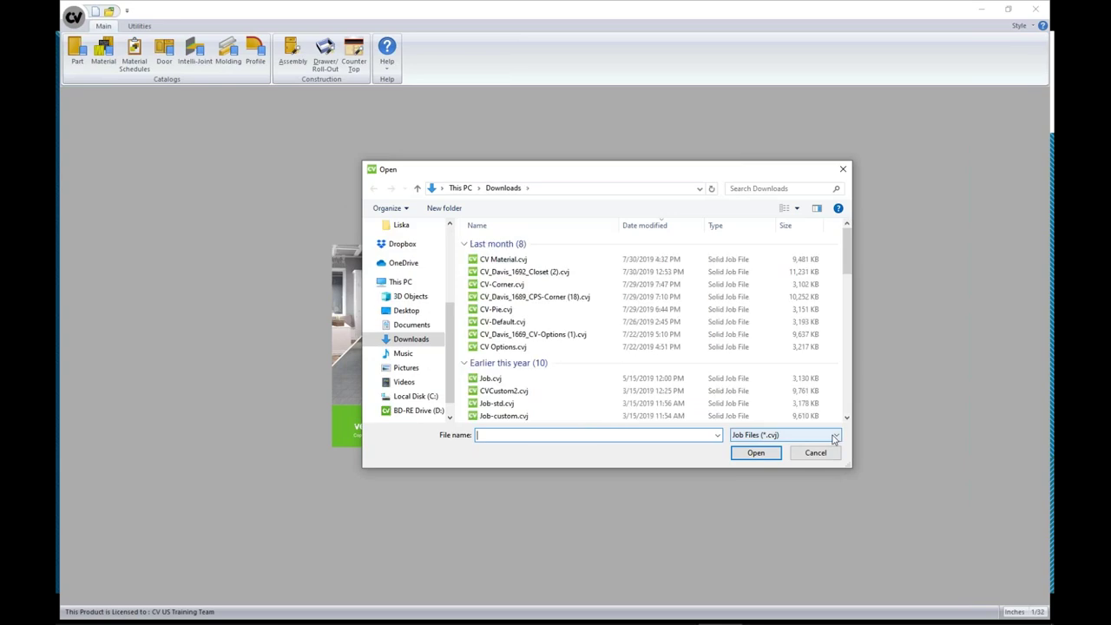
left_click(786, 435)
left_click(782, 455)
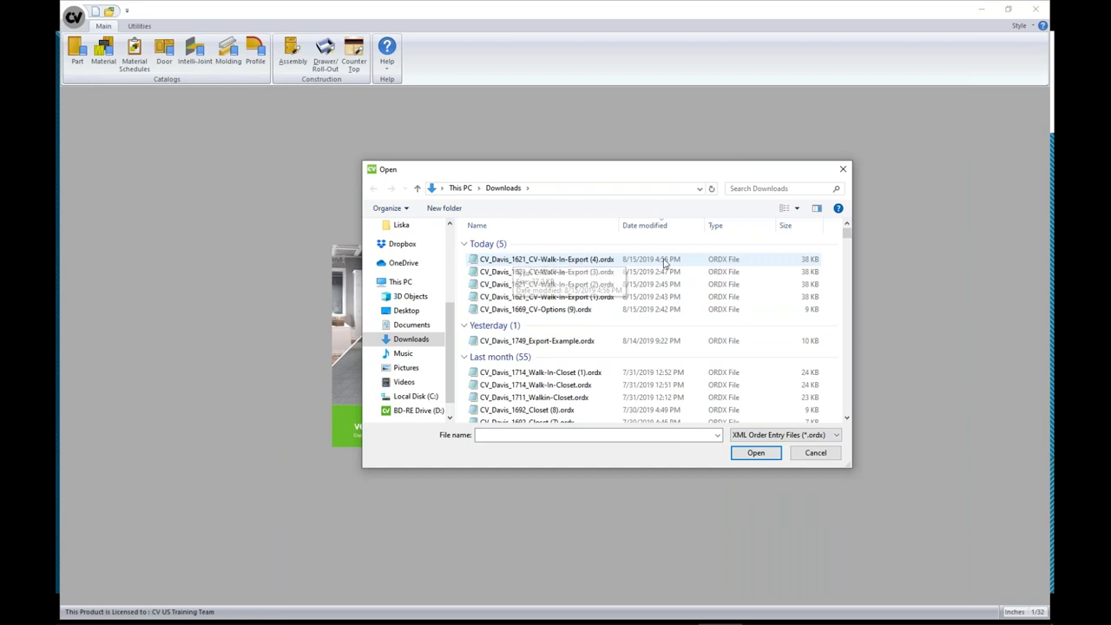
double_click(564, 259)
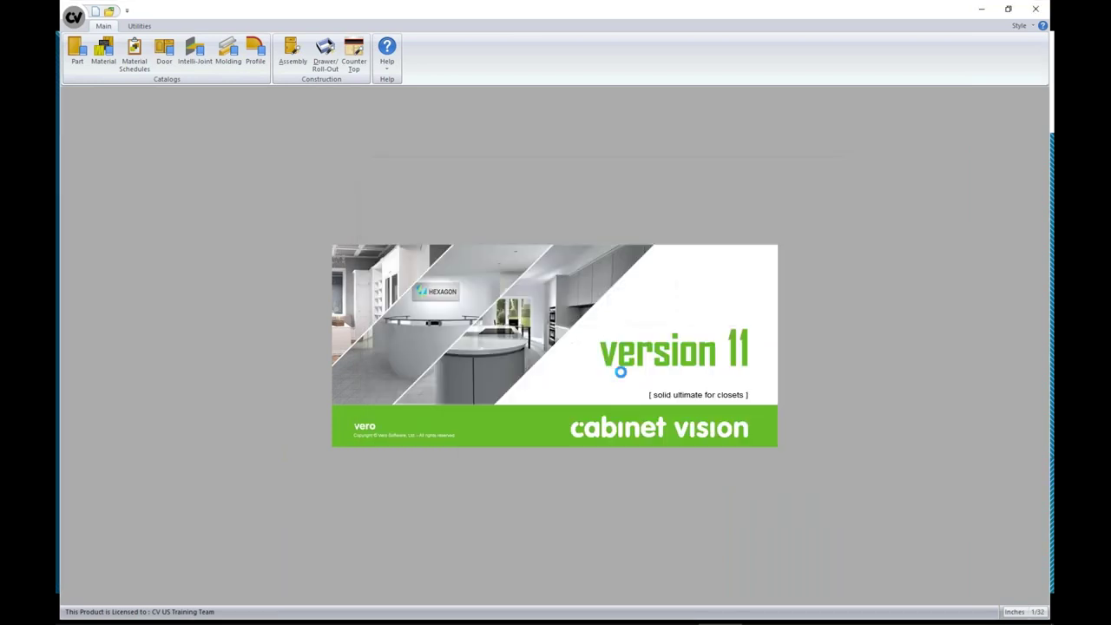